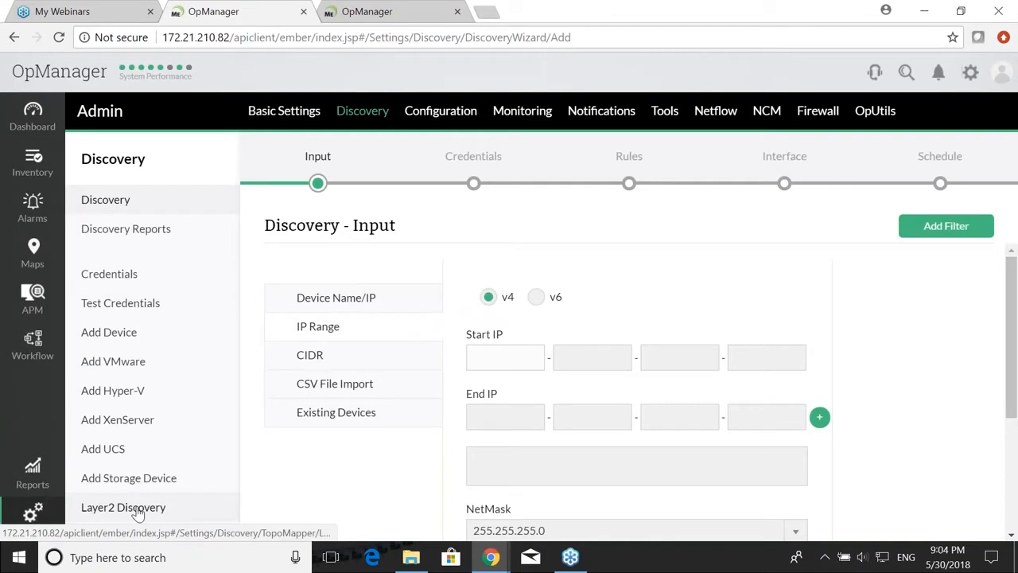
Step: Review the Layer2 Discovery map name and router address fields, then go to the Maps overview
{"action": "left_click", "coordinate": [386, 229]}
{"action": "left_click", "coordinate": [364, 290]}
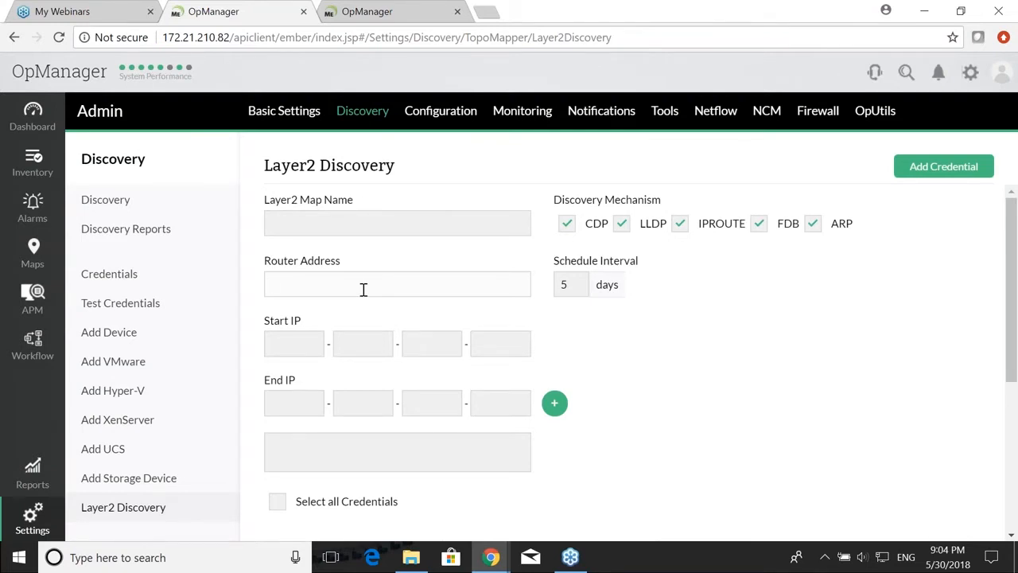
{"action": "scroll", "coordinate": [364, 289], "scroll_direction": "down", "scroll_amount": 1}
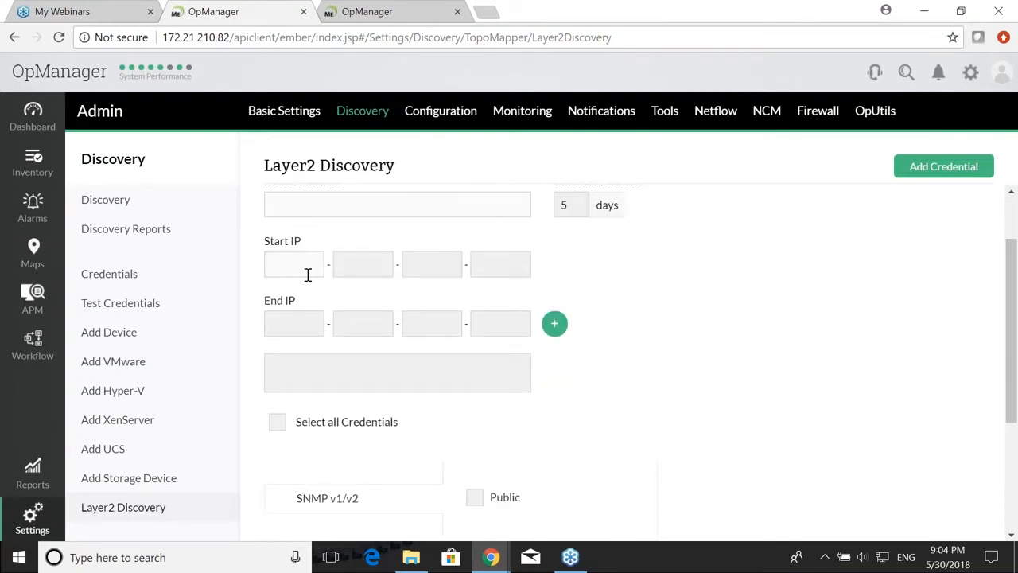
{"action": "scroll", "coordinate": [307, 274], "scroll_direction": "down", "scroll_amount": 2}
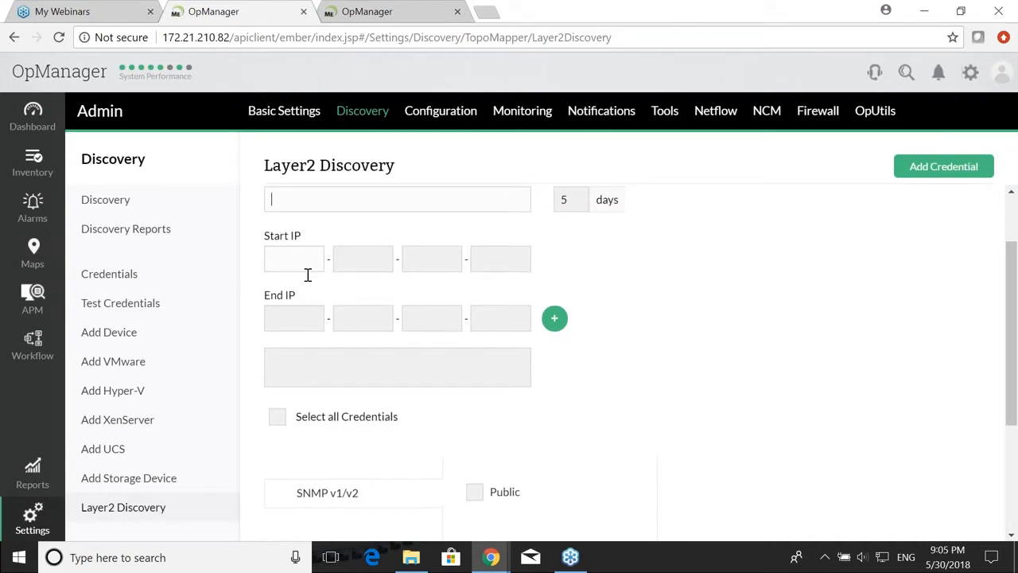
{"action": "scroll", "coordinate": [407, 354], "scroll_direction": "up", "scroll_amount": 2}
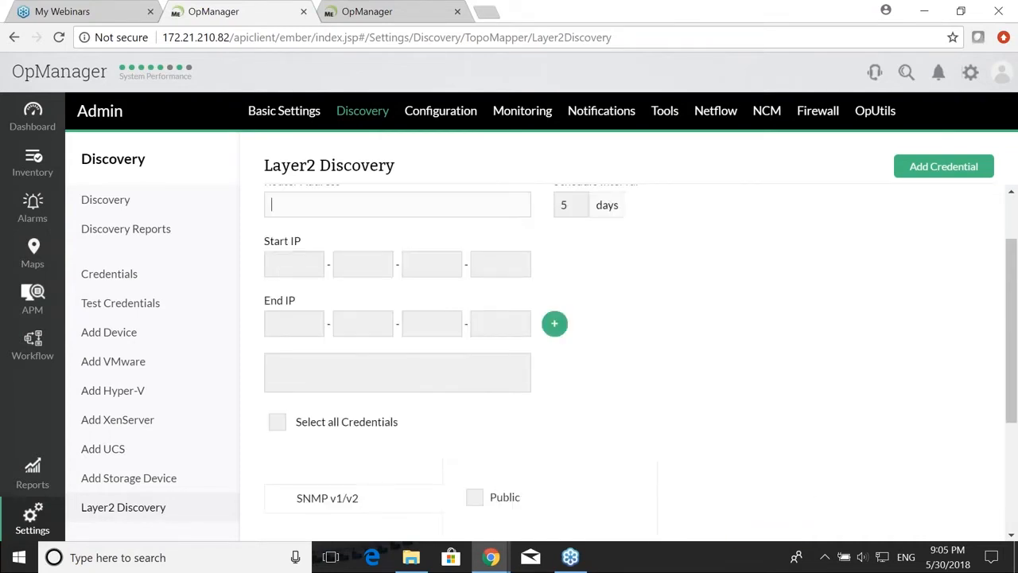
{"action": "scroll", "coordinate": [496, 484], "scroll_direction": "up", "scroll_amount": 1}
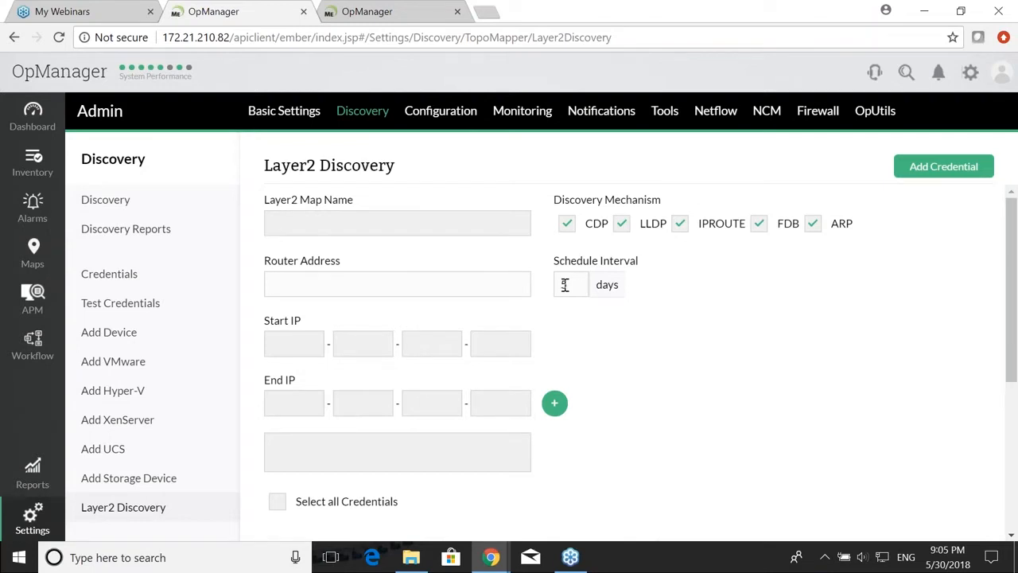
{"action": "left_click", "coordinate": [33, 261]}
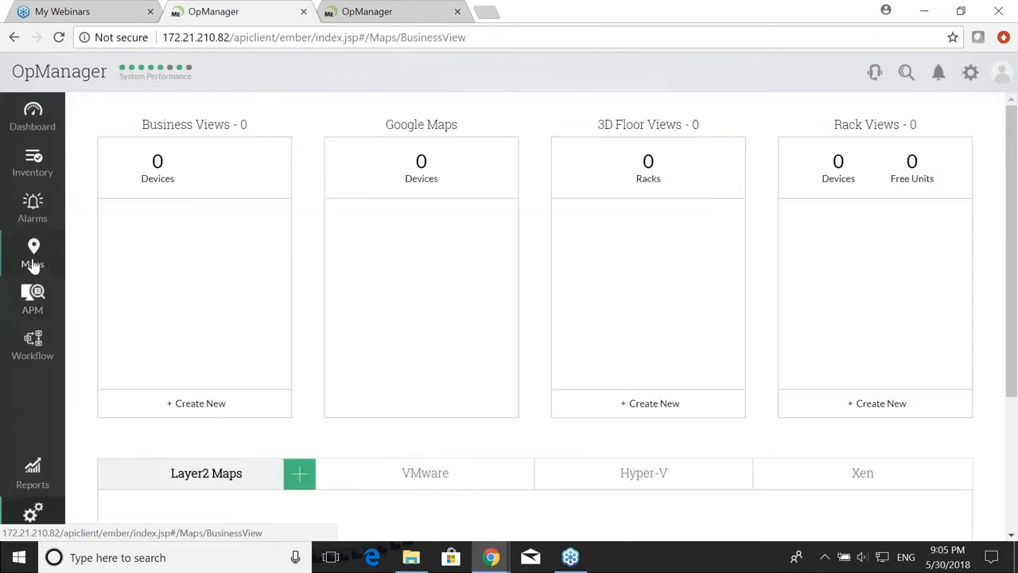
Step: Open the Building3 Layer2 map and view its layout Edit Properties without changing anything
{"action": "scroll", "coordinate": [285, 344], "scroll_direction": "down", "scroll_amount": 3}
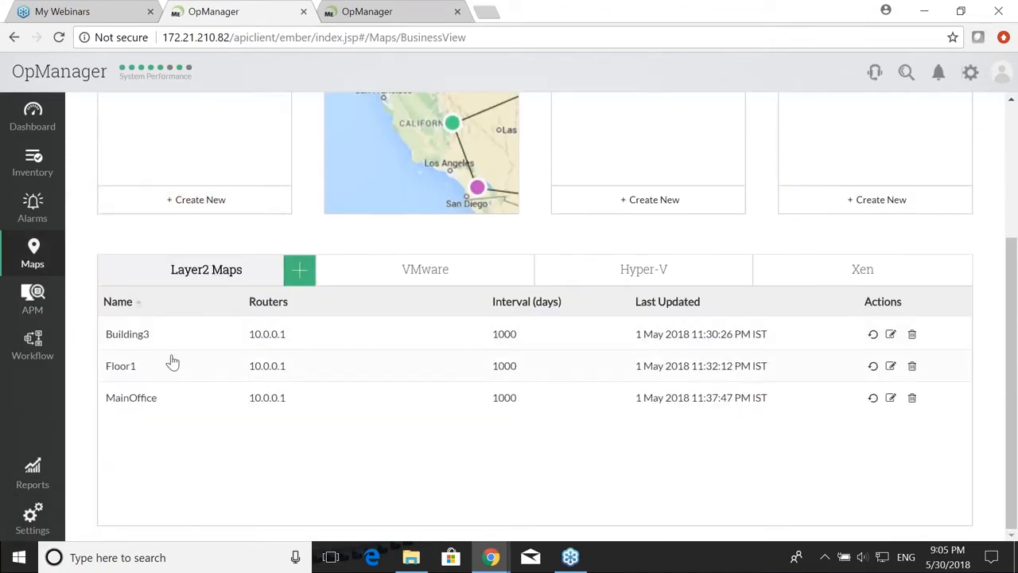
{"action": "left_click", "coordinate": [127, 334]}
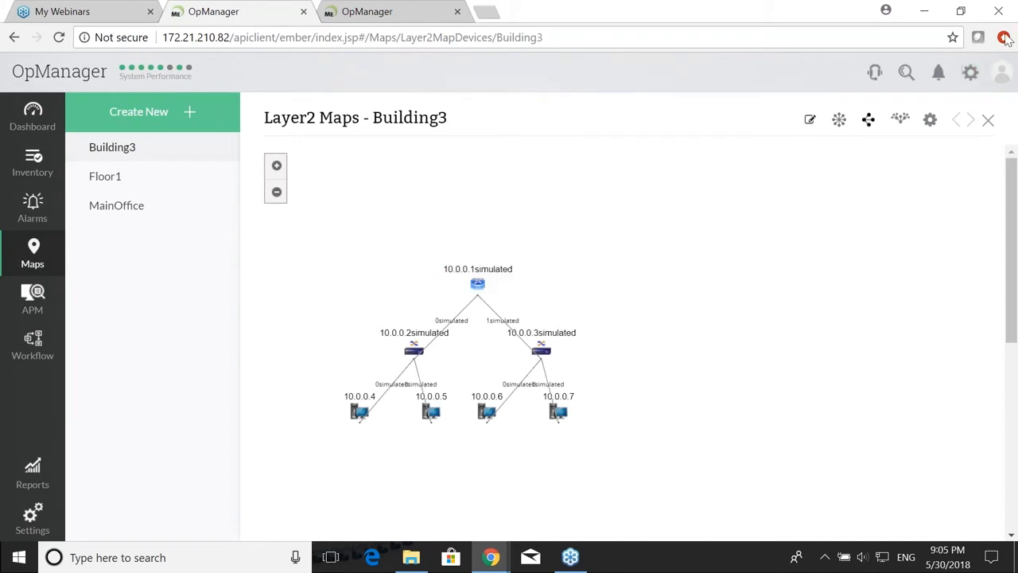
{"action": "left_click", "coordinate": [1012, 23]}
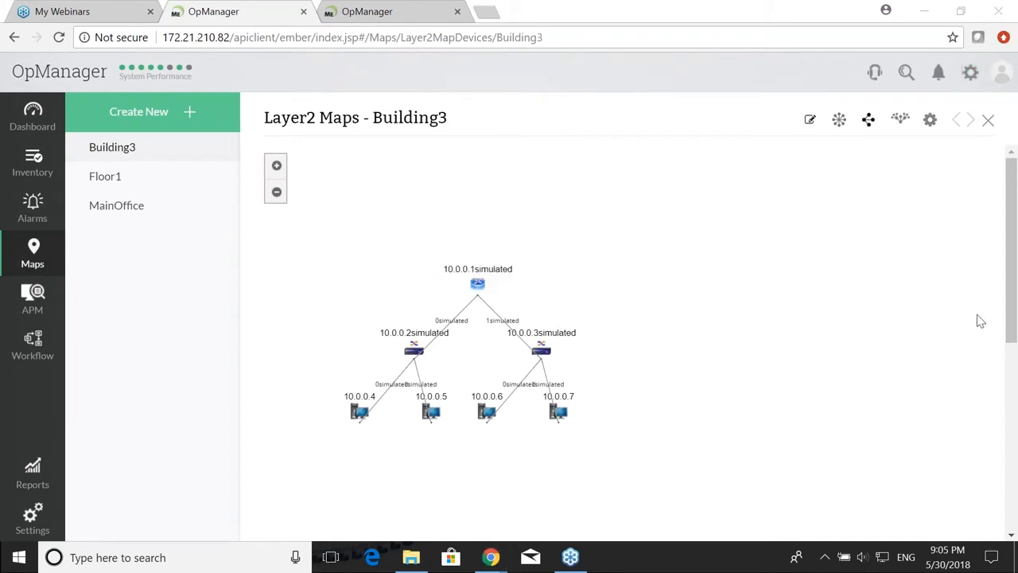
{"action": "left_click", "coordinate": [809, 120]}
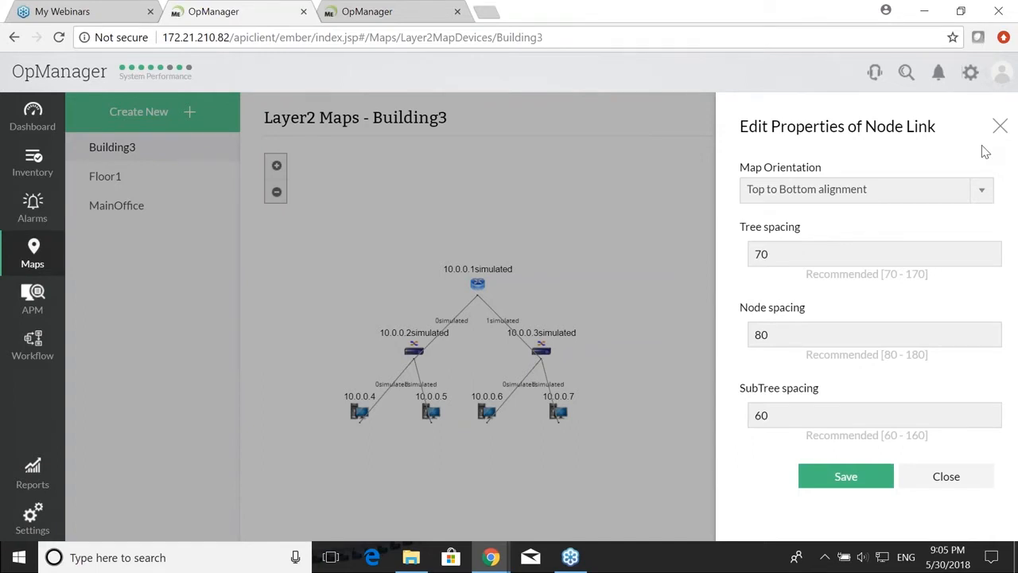
{"action": "left_click", "coordinate": [999, 125]}
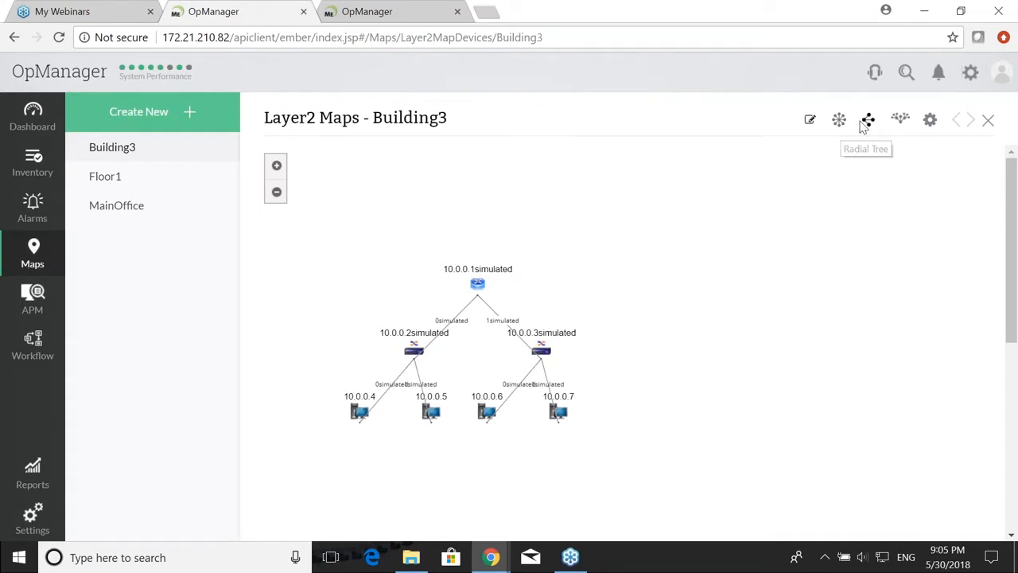
Step: Redraw the Building3 map as a radial tree and then another tree layout
{"action": "left_click", "coordinate": [866, 123]}
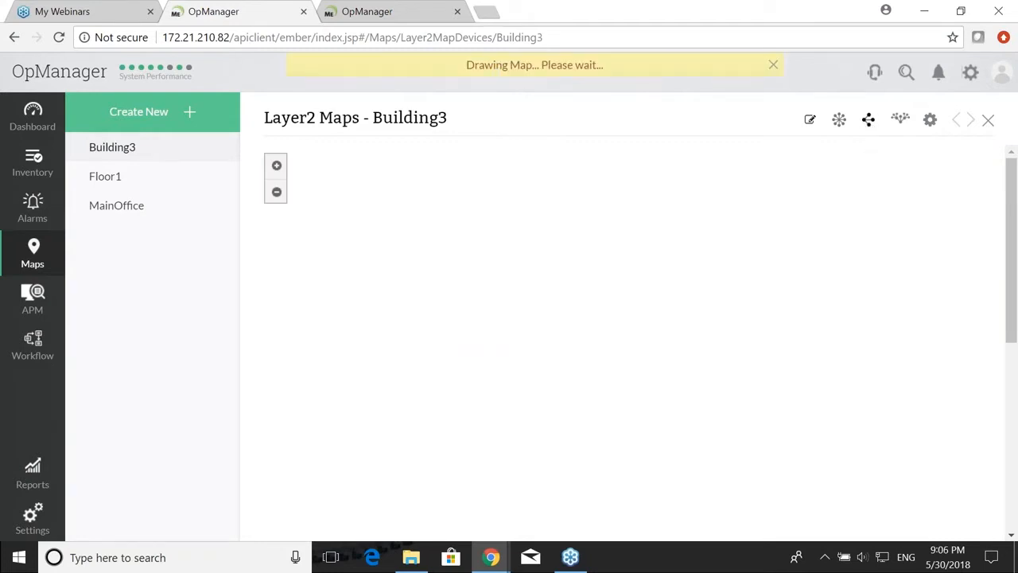
{"action": "left_click", "coordinate": [901, 126]}
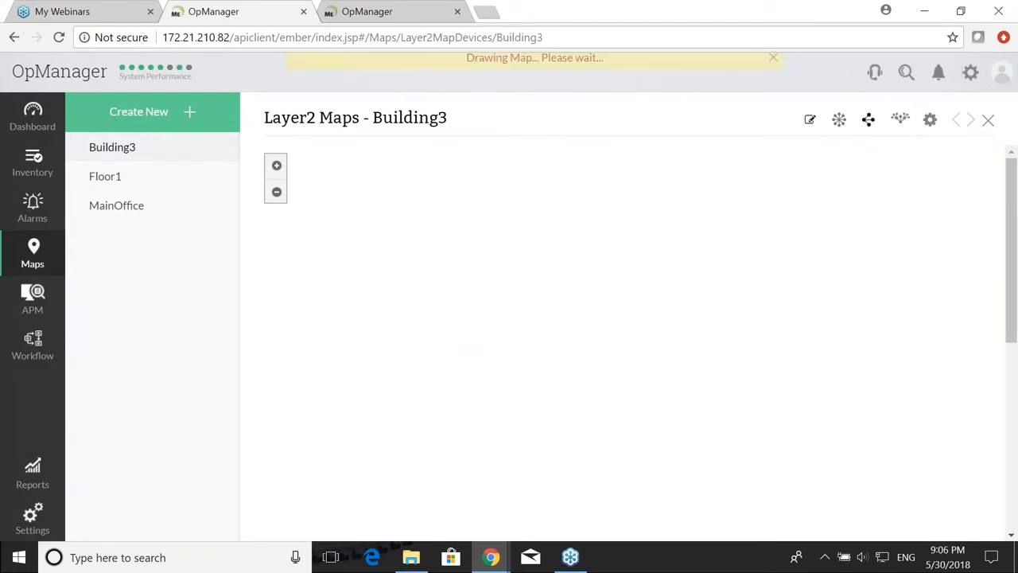
{"action": "scroll", "coordinate": [852, 301], "scroll_direction": "down", "scroll_amount": 3}
{"action": "scroll", "coordinate": [795, 294], "scroll_direction": "up", "scroll_amount": 3}
Step: Zoom the map out and list its devices via gear > Import Devices
{"action": "left_click", "coordinate": [276, 192]}
{"action": "scroll", "coordinate": [549, 278], "scroll_direction": "down", "scroll_amount": 2}
{"action": "scroll", "coordinate": [559, 289], "scroll_direction": "up", "scroll_amount": 2}
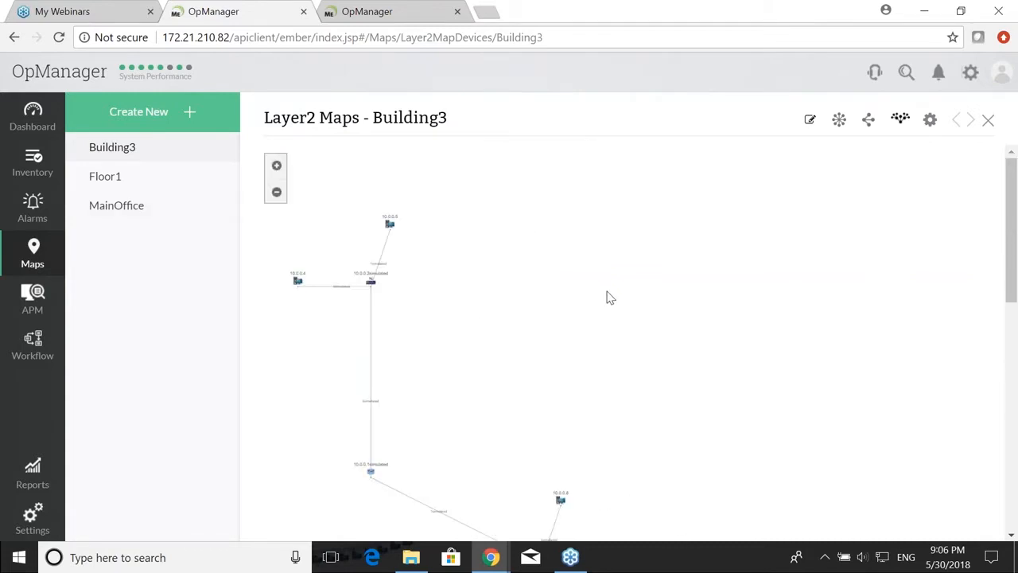
{"action": "scroll", "coordinate": [641, 291], "scroll_direction": "down", "scroll_amount": 2}
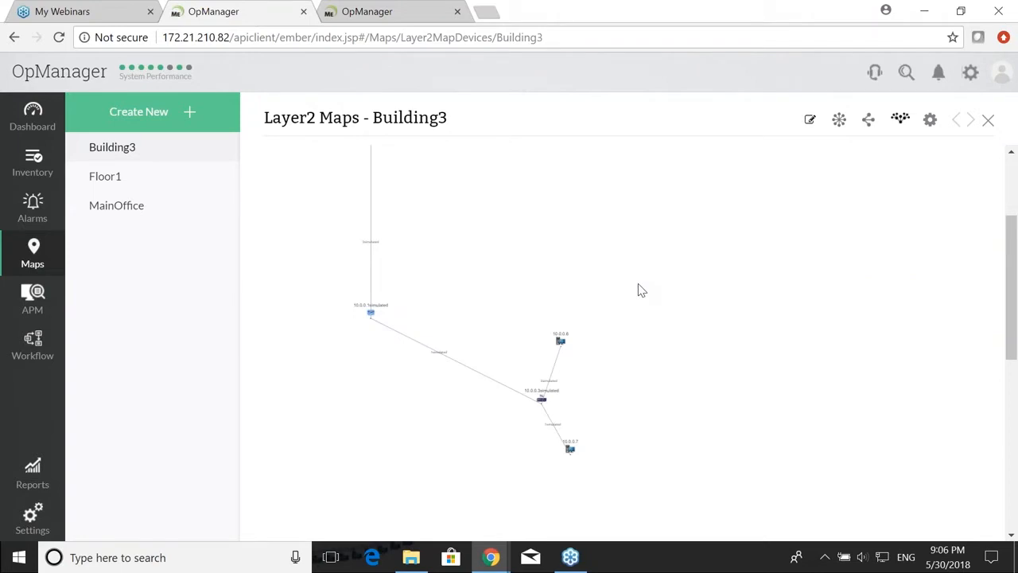
{"action": "left_click", "coordinate": [930, 123]}
{"action": "left_click", "coordinate": [820, 158]}
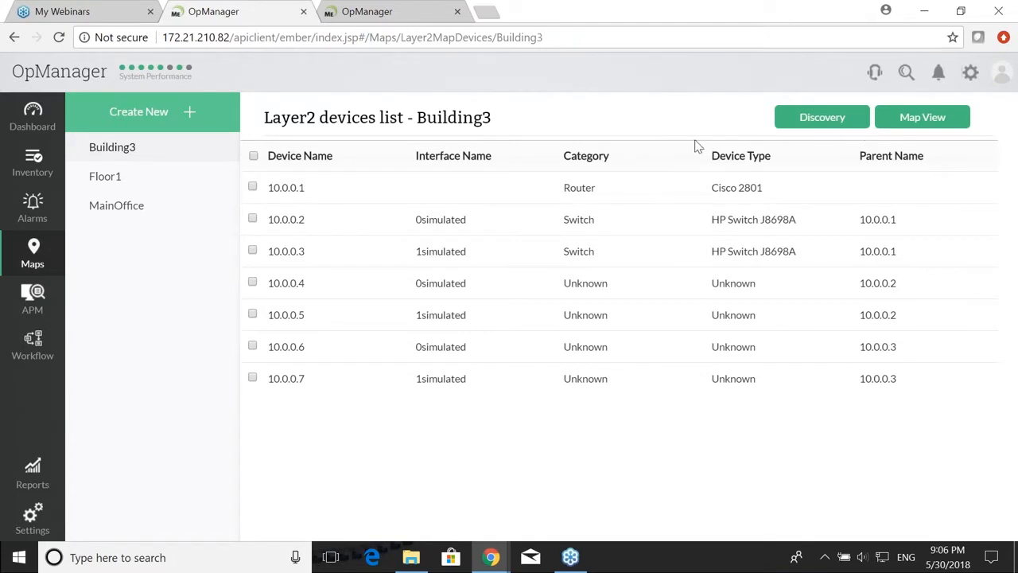
Step: Mark devices 10.0.0.1 and 10.0.0.2 for import and return to the Building3 map view
{"action": "left_click", "coordinate": [253, 189]}
{"action": "left_click", "coordinate": [253, 220]}
{"action": "left_click", "coordinate": [947, 124]}
{"action": "left_click", "coordinate": [928, 132]}
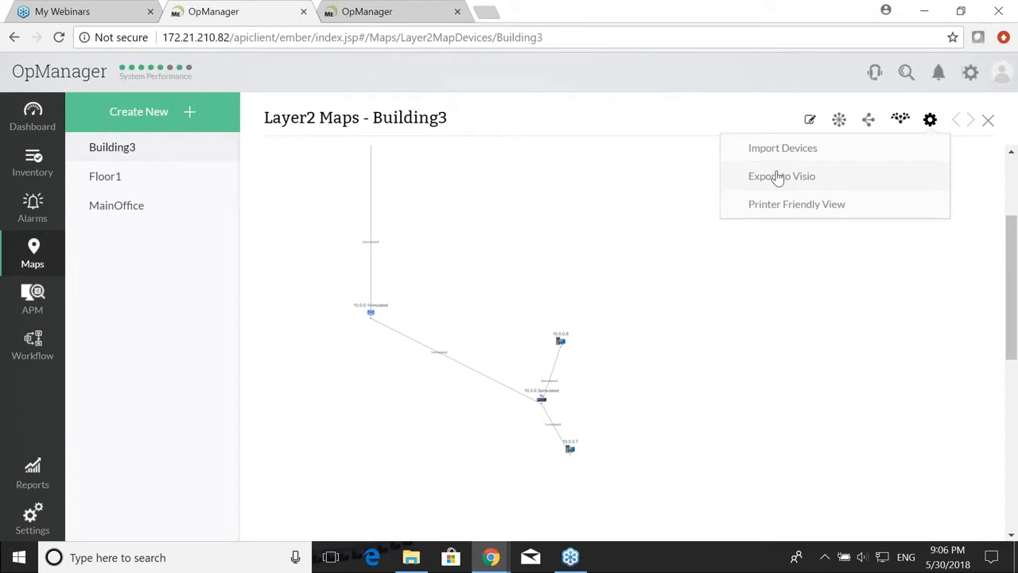
Step: Reveal all four bullets of the '#2 Business views' slide, then return to OpManager
{"action": "key", "text": "alt+Tab"}
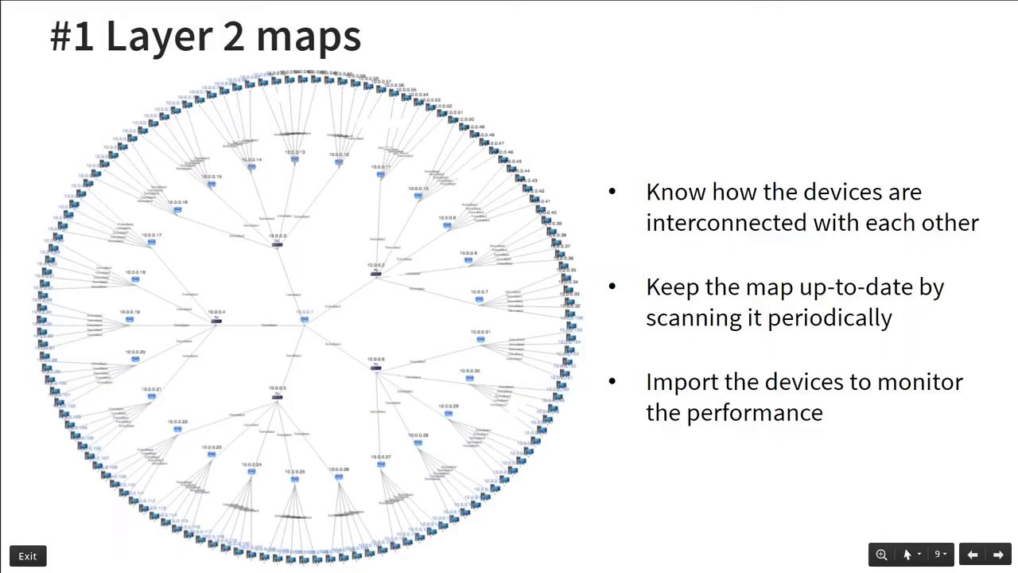
{"action": "key", "text": "Right"}
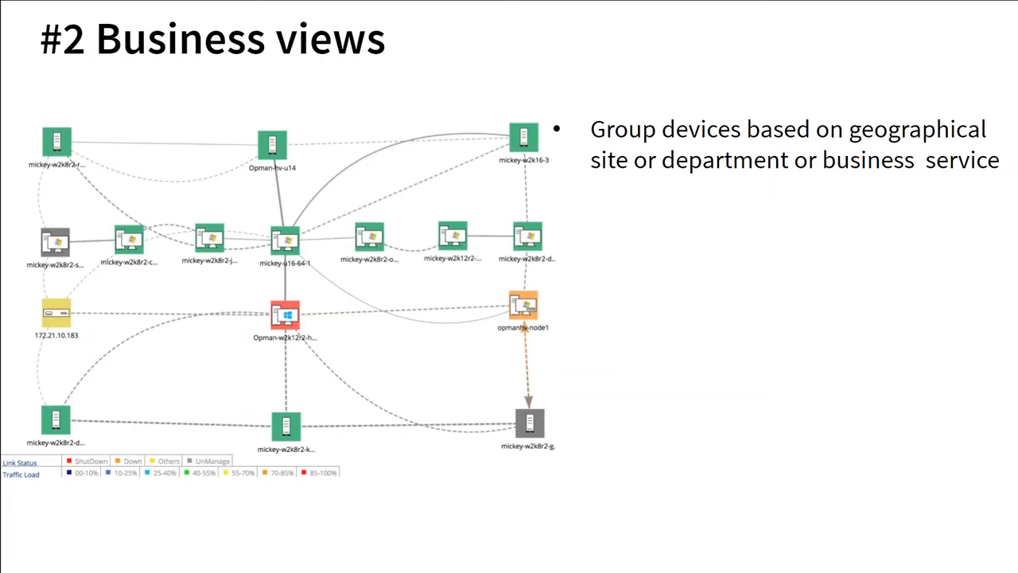
{"action": "key", "text": "Right"}
{"action": "key", "text": "Right"}
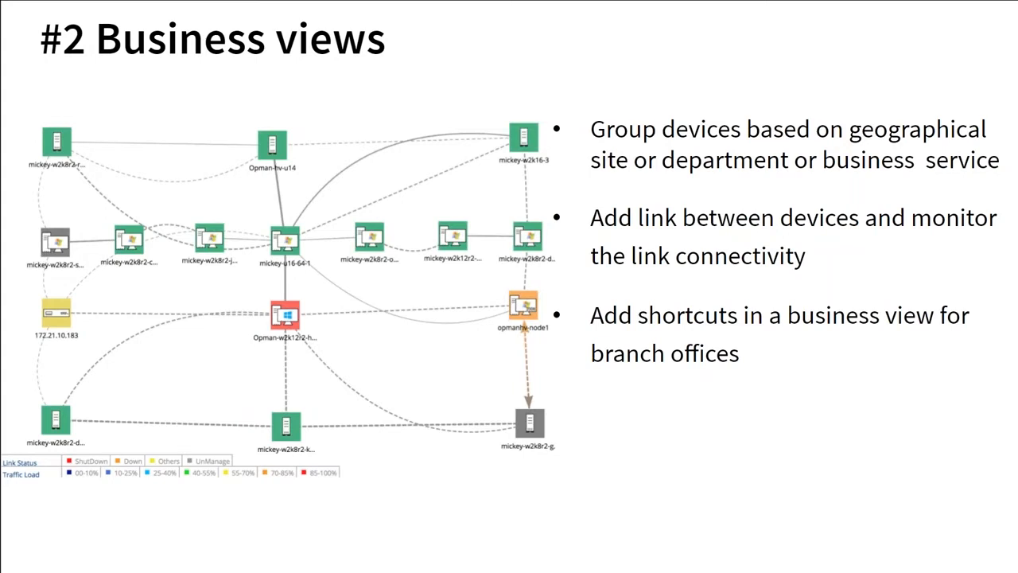
{"action": "key", "text": "Right"}
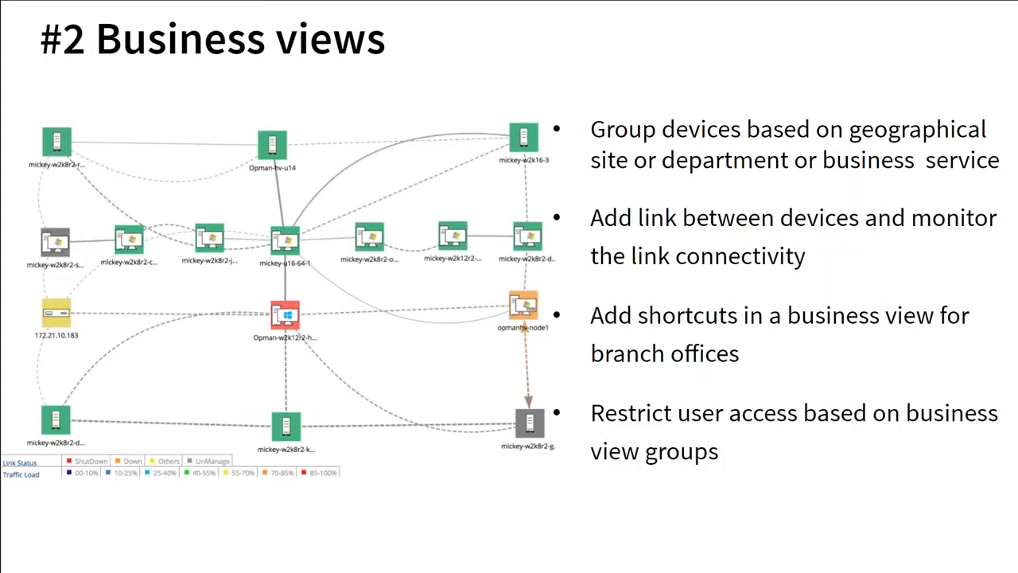
{"action": "key", "text": "alt+Tab"}
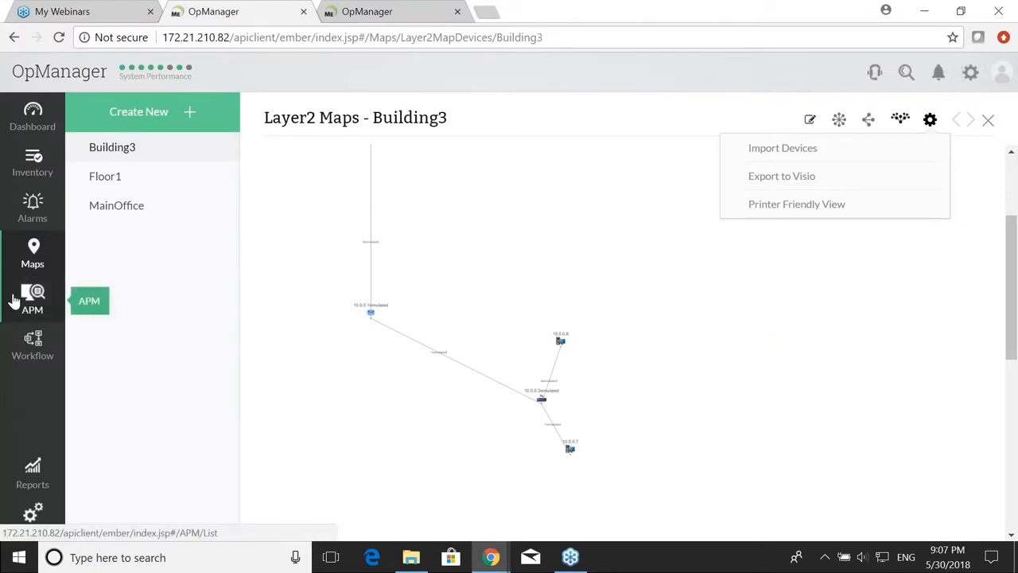
Step: Open the United States business view from Maps in edit mode
{"action": "left_click", "coordinate": [32, 254]}
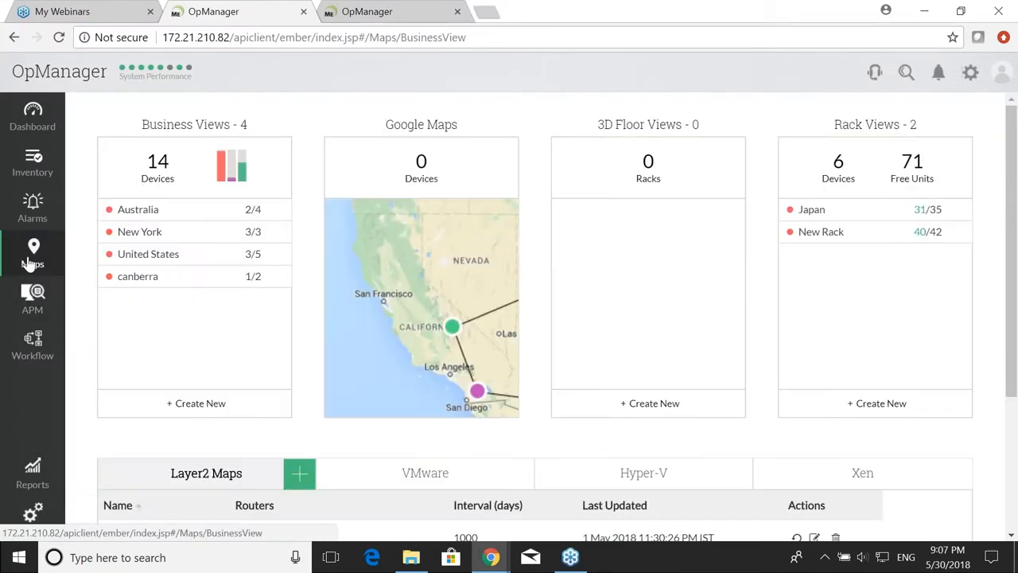
{"action": "left_click", "coordinate": [135, 258]}
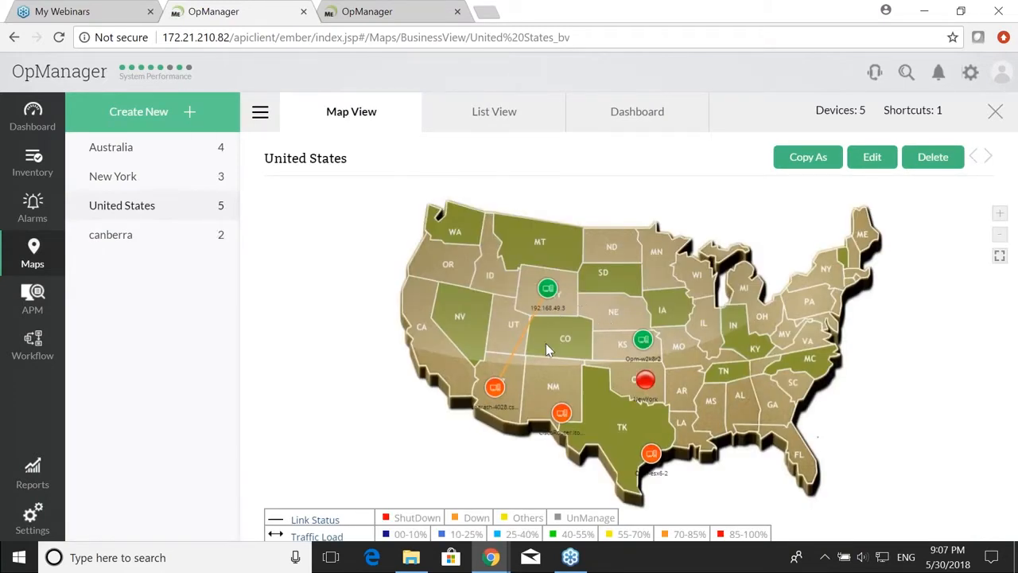
{"action": "left_click", "coordinate": [870, 158]}
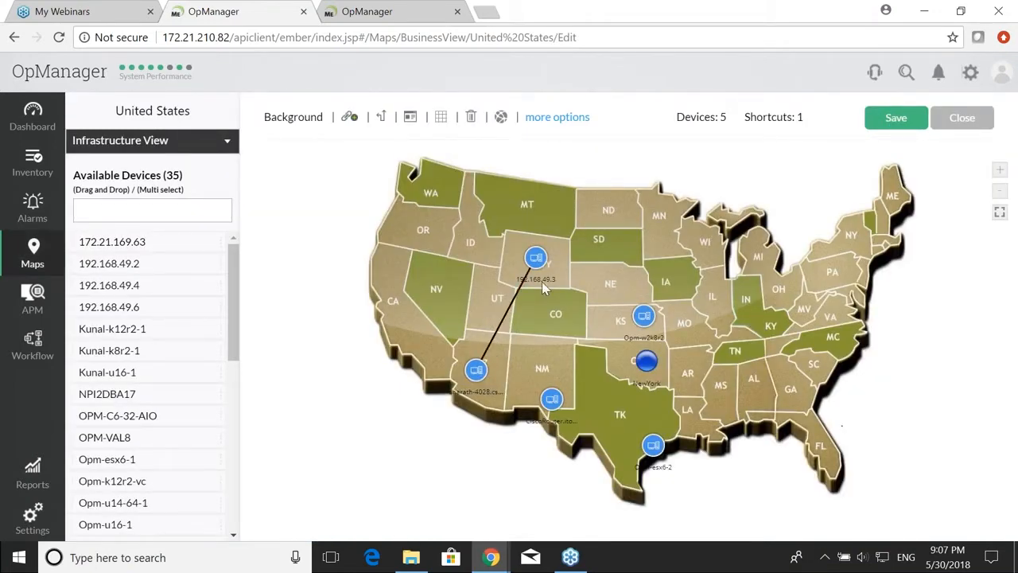
Step: Draw a link from 192.168.49.3 to the New Mexico device 192.168.49.101
{"action": "left_click", "coordinate": [538, 256]}
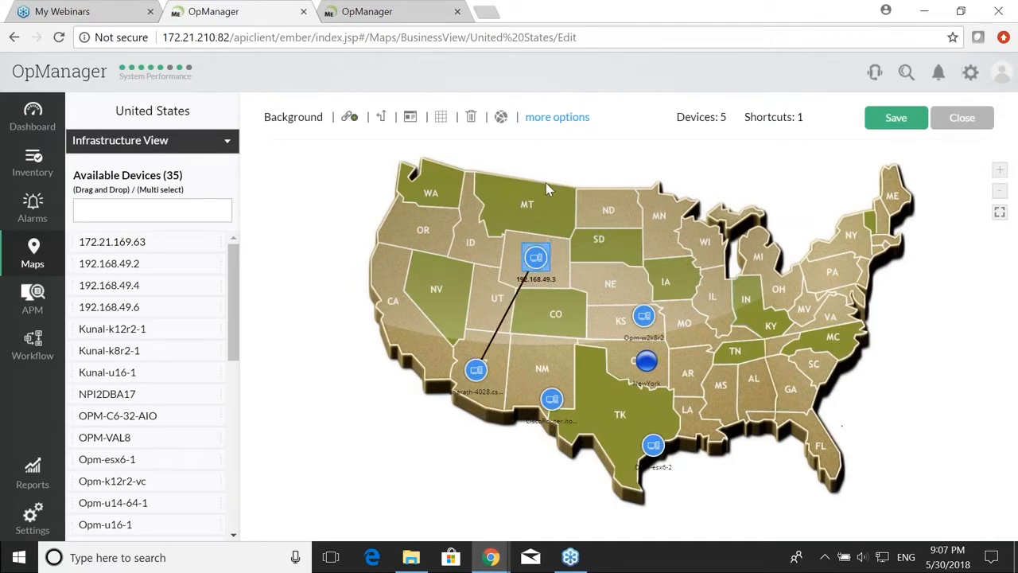
{"action": "left_click", "coordinate": [351, 119]}
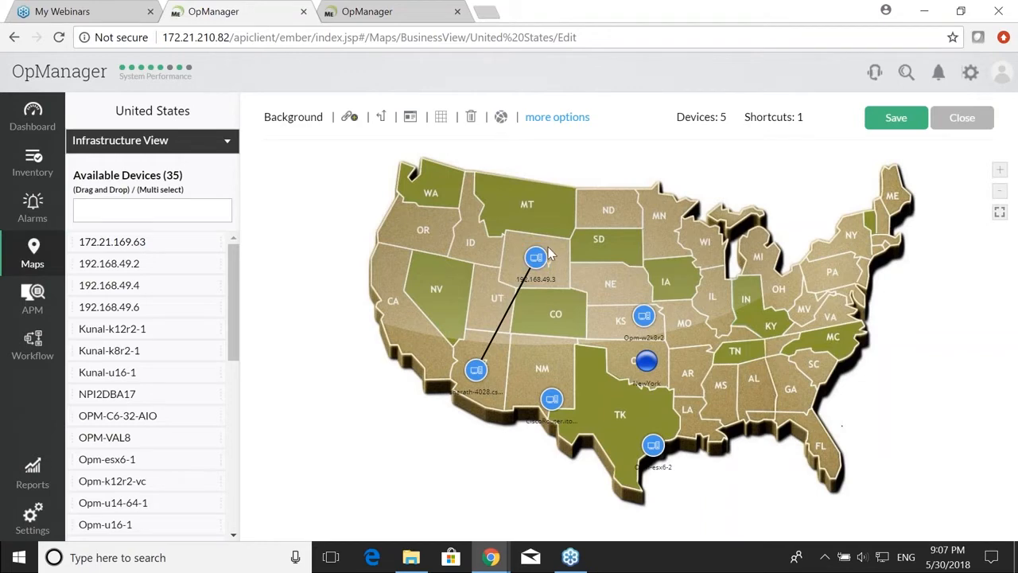
{"action": "mouse_move", "coordinate": [550, 244]}
{"action": "left_click_drag", "start_coordinate": [551, 248], "coordinate": [556, 406]}
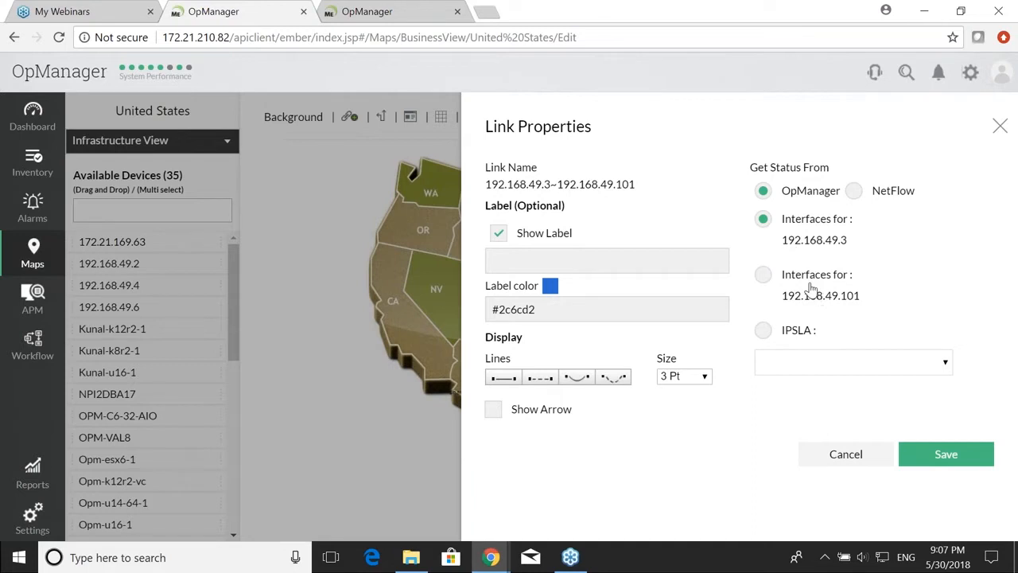
Step: Monitor the link via 192.168.49.101's FastEthernet0/0-testestests interface and save the map
{"action": "left_click", "coordinate": [762, 274]}
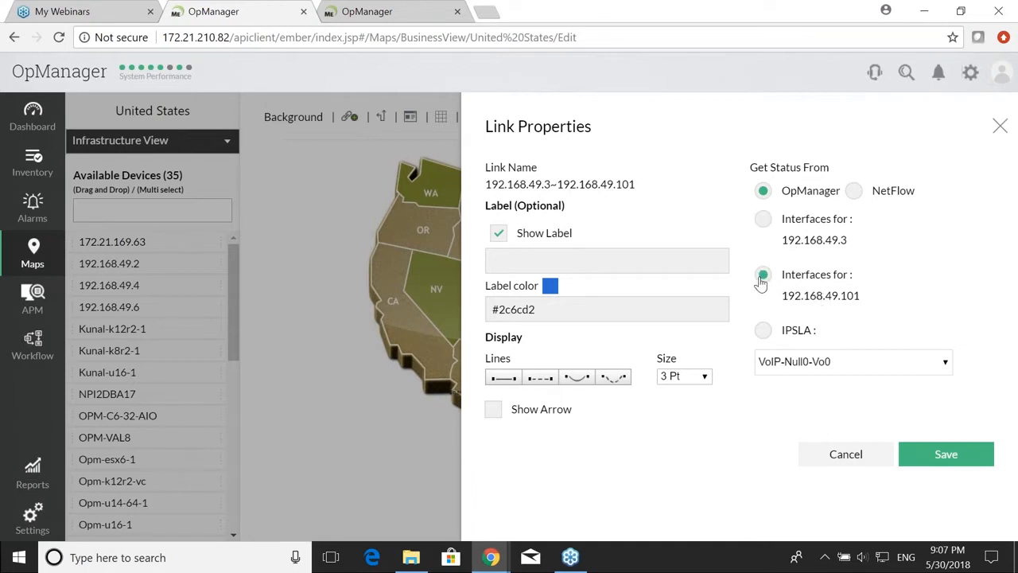
{"action": "left_click", "coordinate": [807, 365]}
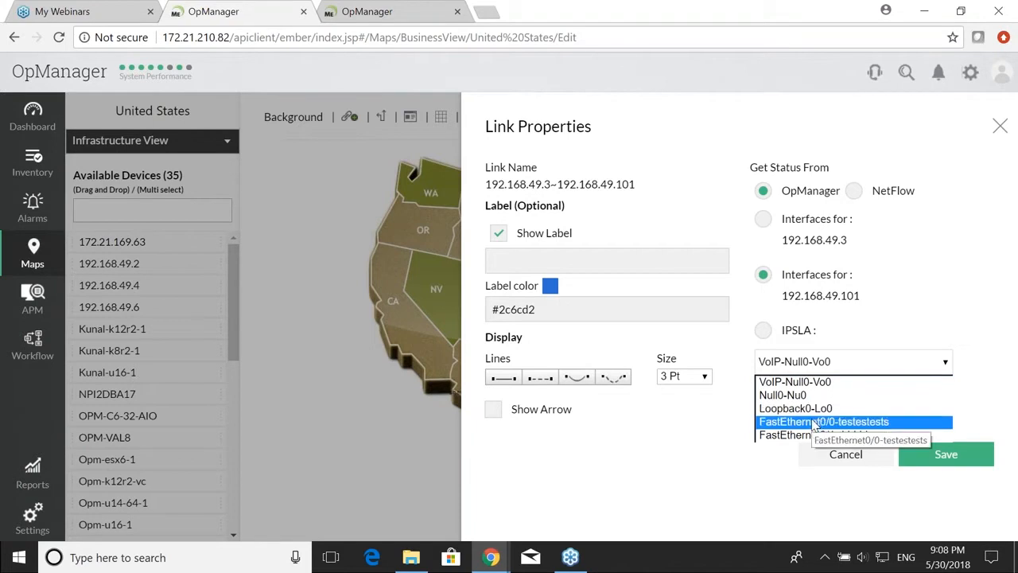
{"action": "left_click", "coordinate": [814, 422]}
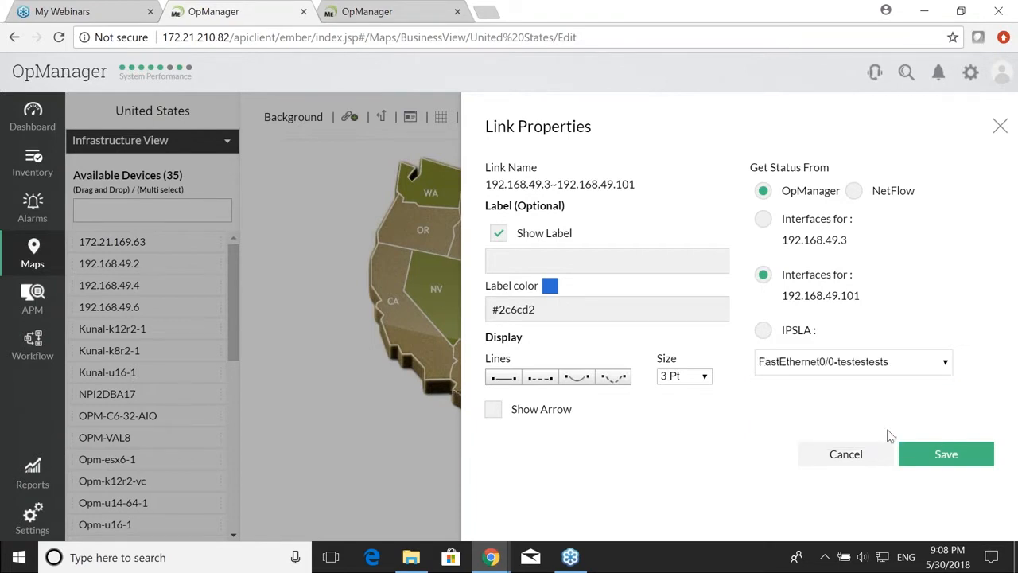
{"action": "left_click", "coordinate": [933, 458]}
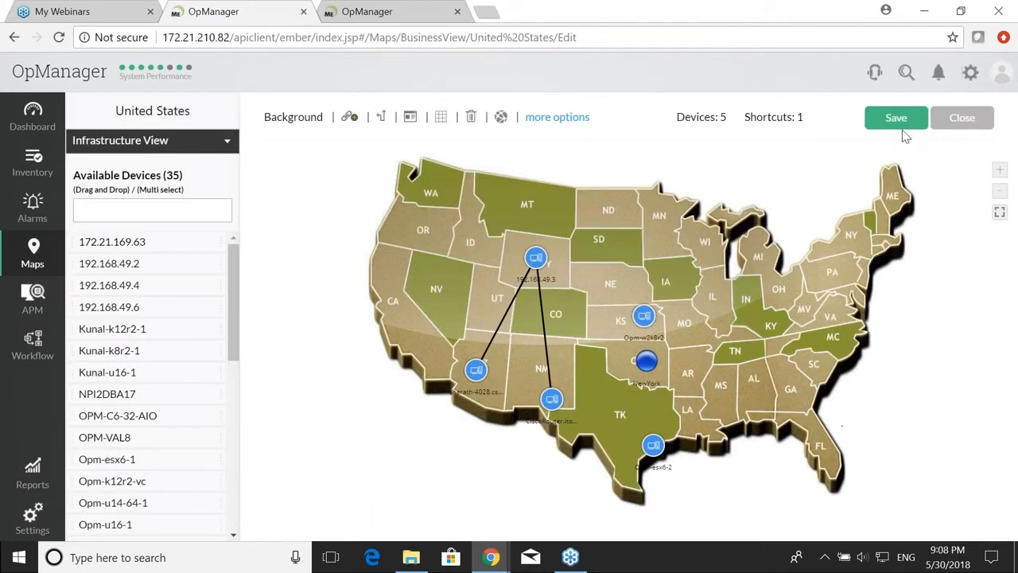
{"action": "left_click", "coordinate": [896, 121]}
Step: Leave edit mode to view the United States map, then close it
{"action": "left_click", "coordinate": [961, 119]}
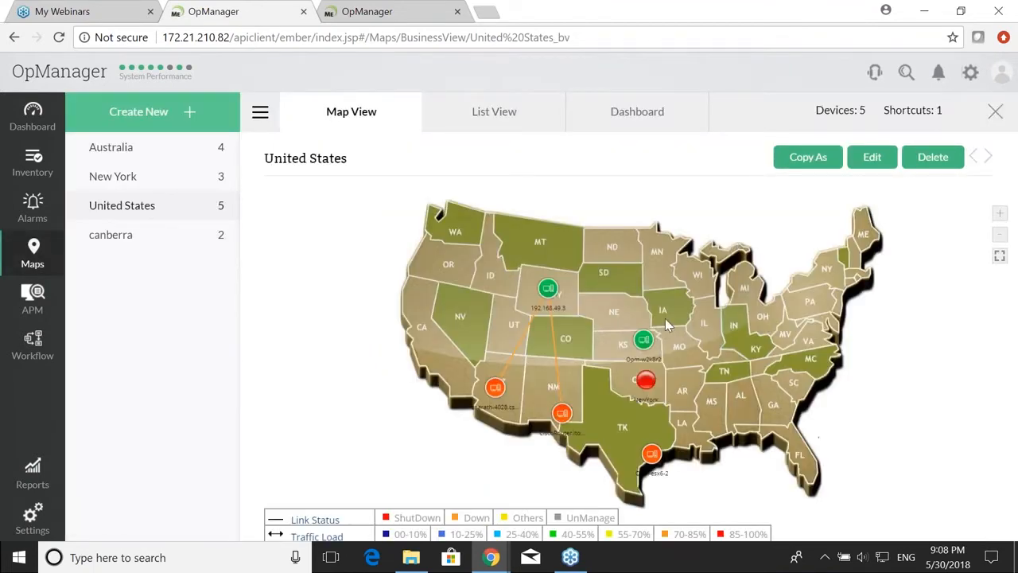
{"action": "mouse_move", "coordinate": [558, 360]}
{"action": "left_click", "coordinate": [995, 113]}
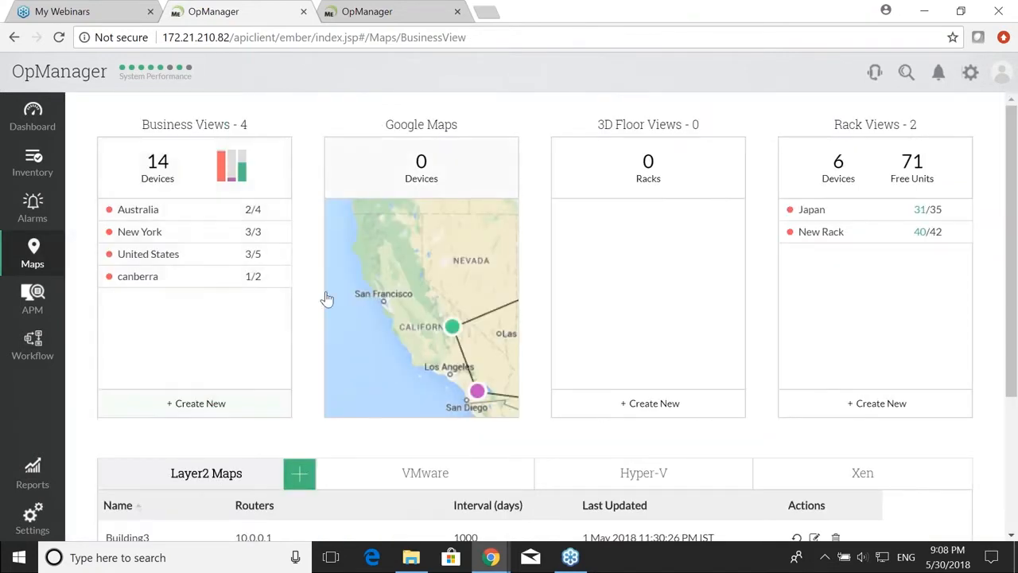
Step: Create a business view named 'california' with 172.21.169.63, CiscoRouter.itom.com and Kunal-u16-1
{"action": "left_click", "coordinate": [234, 410]}
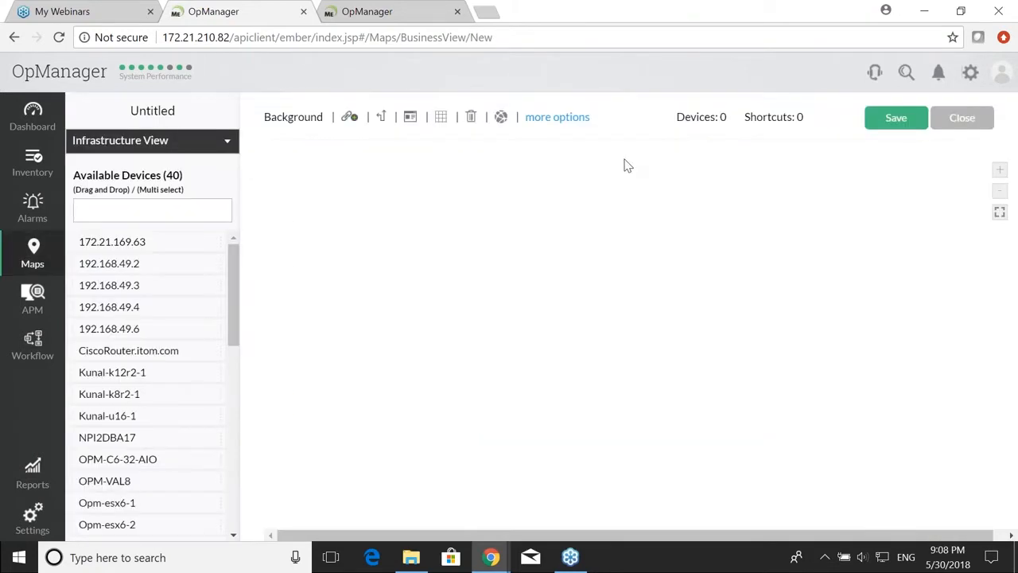
{"action": "key", "text": "BackSpace"}
{"action": "key", "text": "BackSpace"}
{"action": "key", "text": "BackSpace"}
{"action": "key", "text": "BackSpace"}
{"action": "key", "text": "BackSpace"}
{"action": "key", "text": "BackSpace"}
{"action": "key", "text": "BackSpace"}
{"action": "key", "text": "BackSpace"}
{"action": "type", "text": "california"}
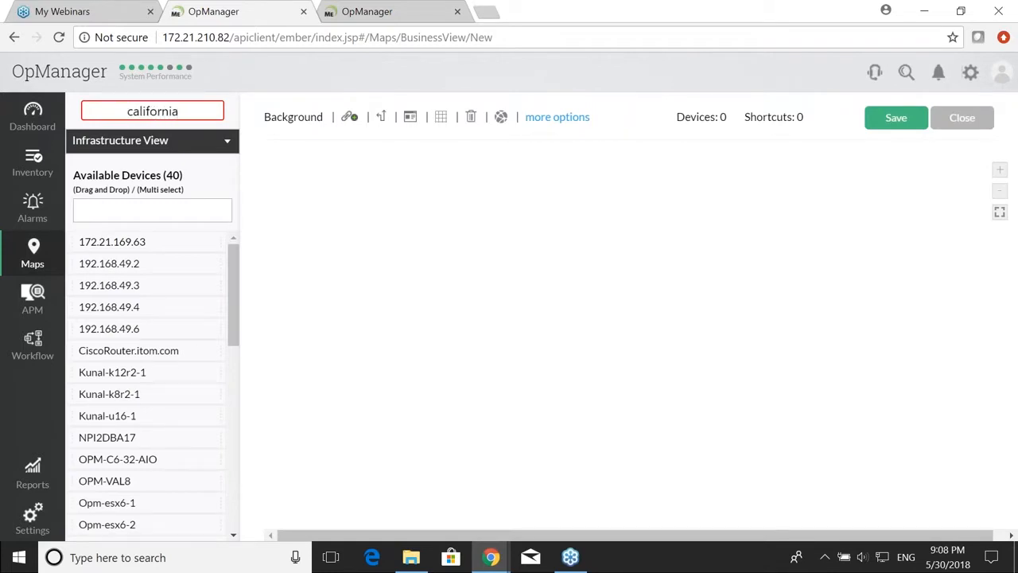
{"action": "left_click_drag", "start_coordinate": [136, 241], "coordinate": [295, 264]}
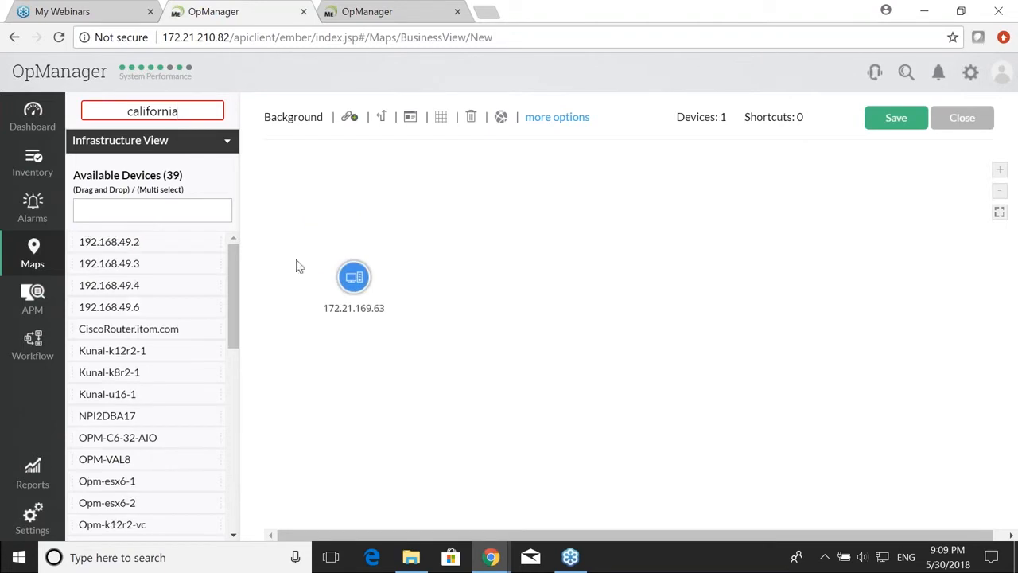
{"action": "left_click_drag", "start_coordinate": [153, 323], "coordinate": [515, 355]}
{"action": "left_click_drag", "start_coordinate": [119, 372], "coordinate": [650, 296]}
{"action": "left_click", "coordinate": [897, 119]}
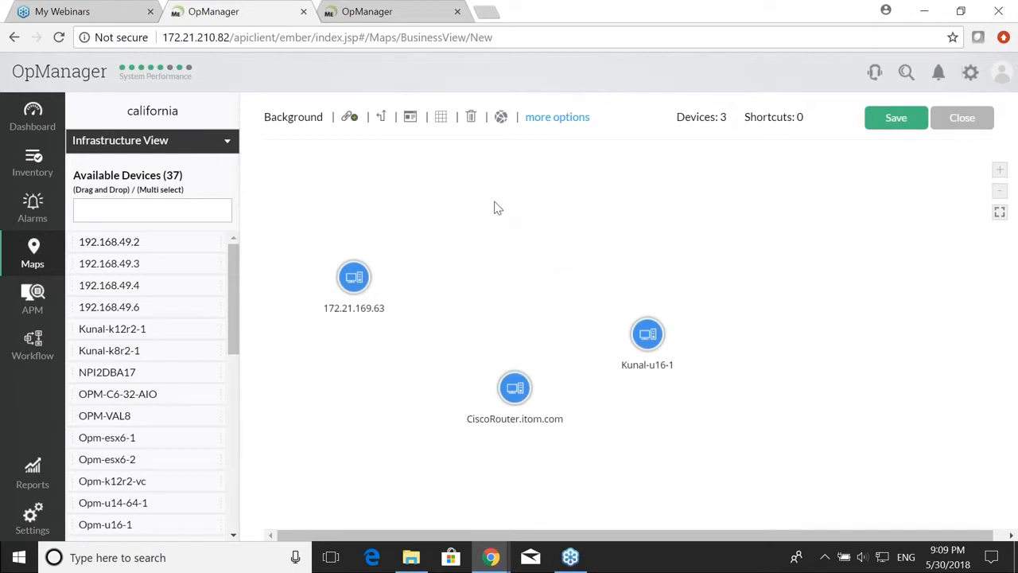
Step: Check the extra text-formatting options and object Properties, dismissing the select-an-object alert
{"action": "left_click", "coordinate": [554, 117]}
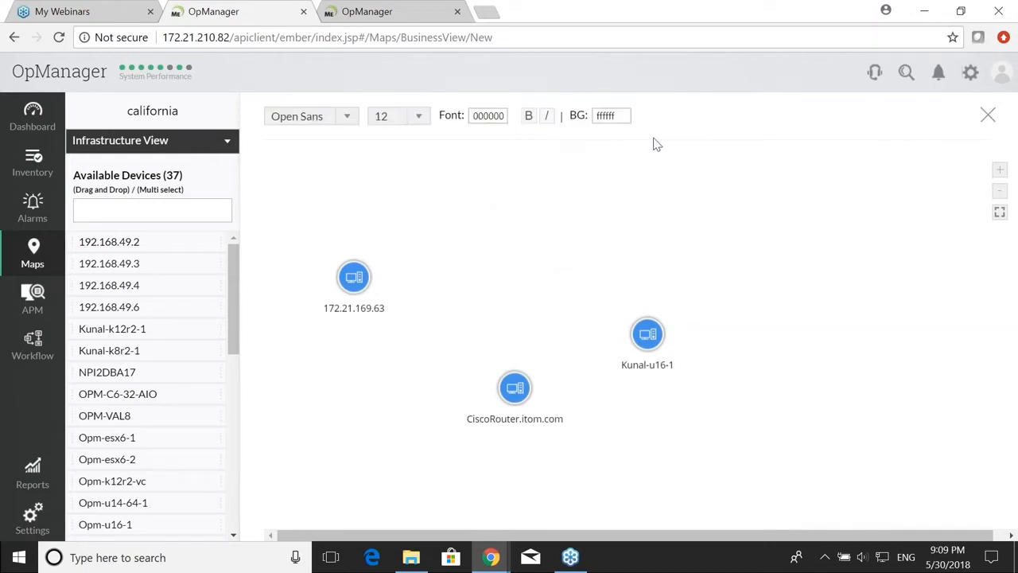
{"action": "left_click", "coordinate": [988, 118]}
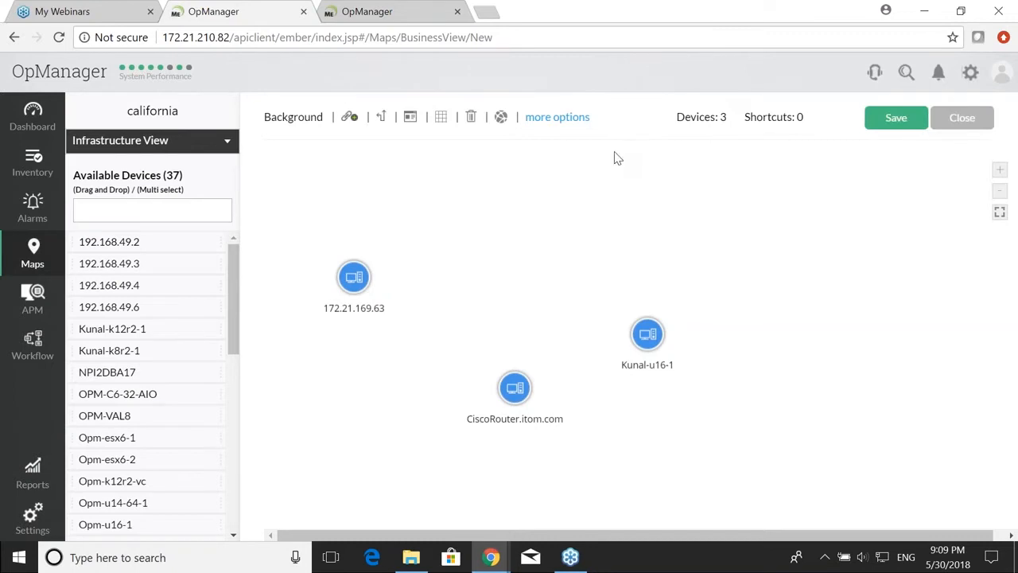
{"action": "left_click", "coordinate": [410, 116]}
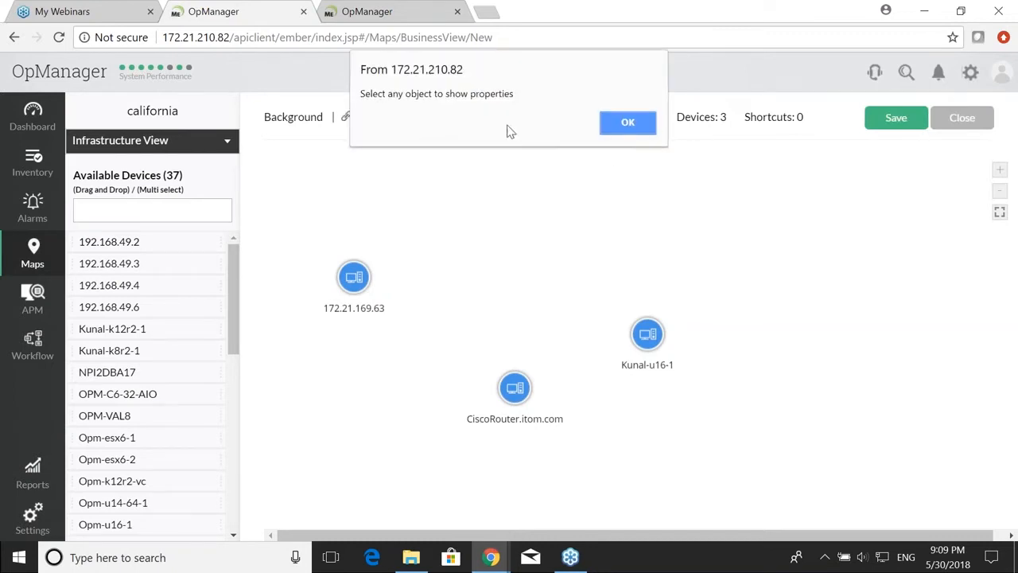
{"action": "left_click", "coordinate": [636, 127]}
Step: Cancel browsing for a background image, leaving none, and save the california map
{"action": "left_click", "coordinate": [293, 117]}
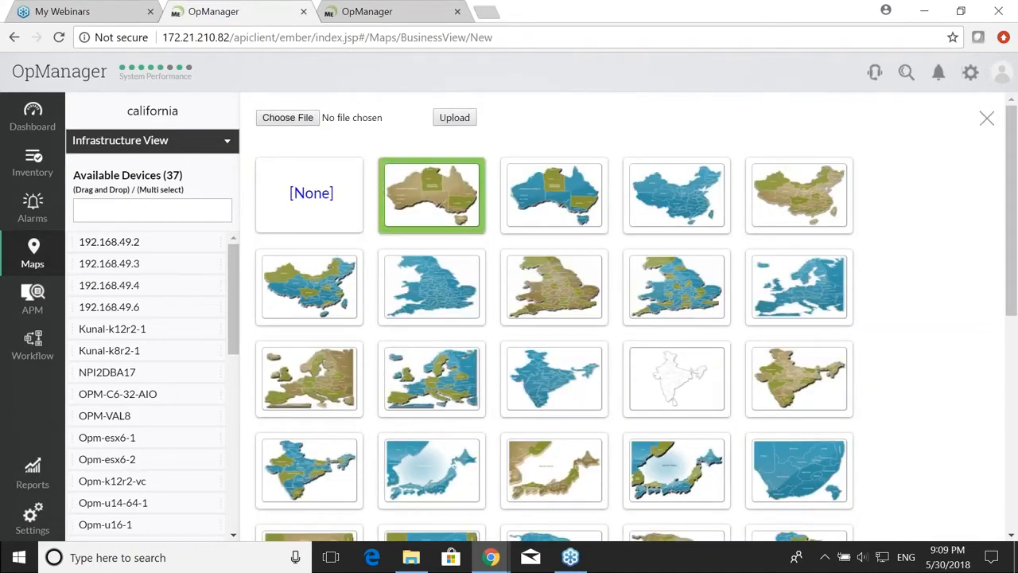
{"action": "left_click", "coordinate": [278, 123]}
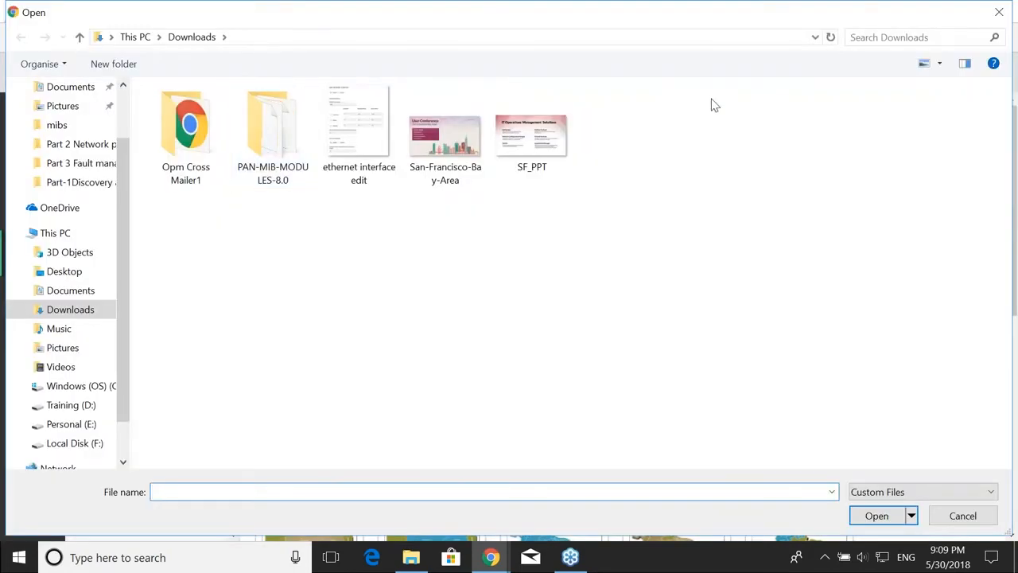
{"action": "left_click", "coordinate": [1001, 21]}
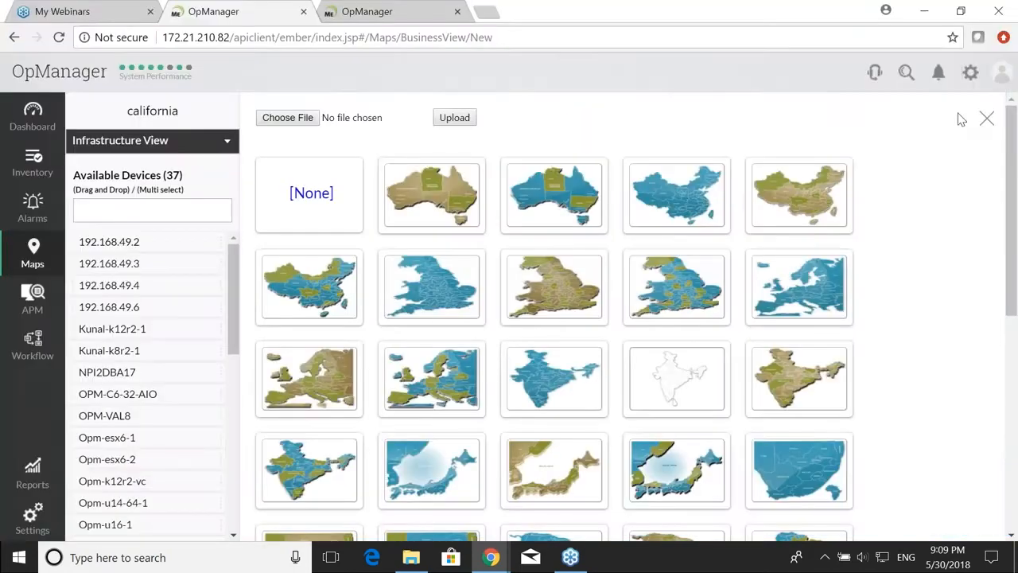
{"action": "left_click", "coordinate": [987, 120]}
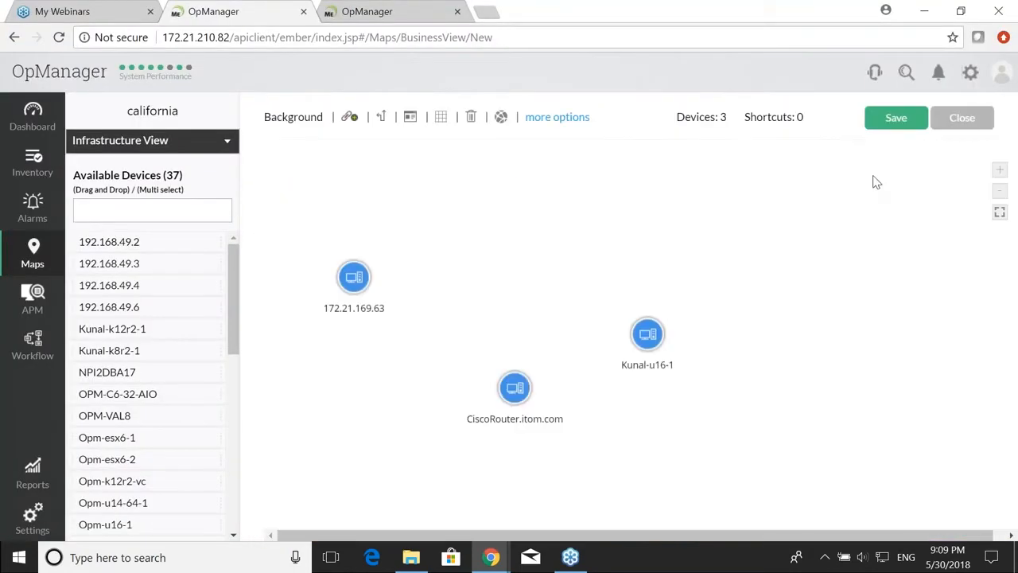
{"action": "left_click", "coordinate": [903, 125]}
Step: Close the map editor and open the United States map
{"action": "left_click", "coordinate": [965, 122]}
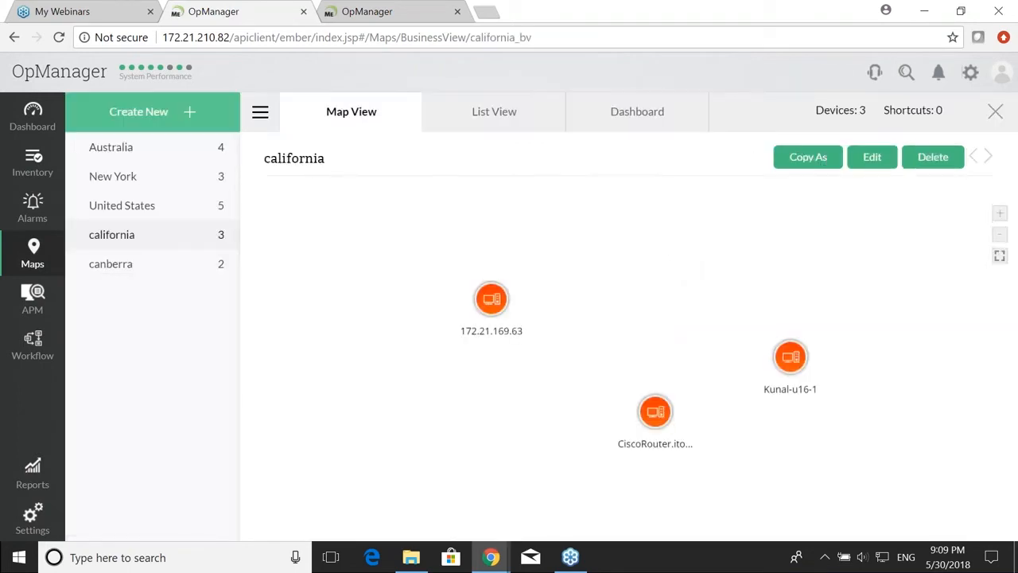
{"action": "left_click", "coordinate": [123, 214]}
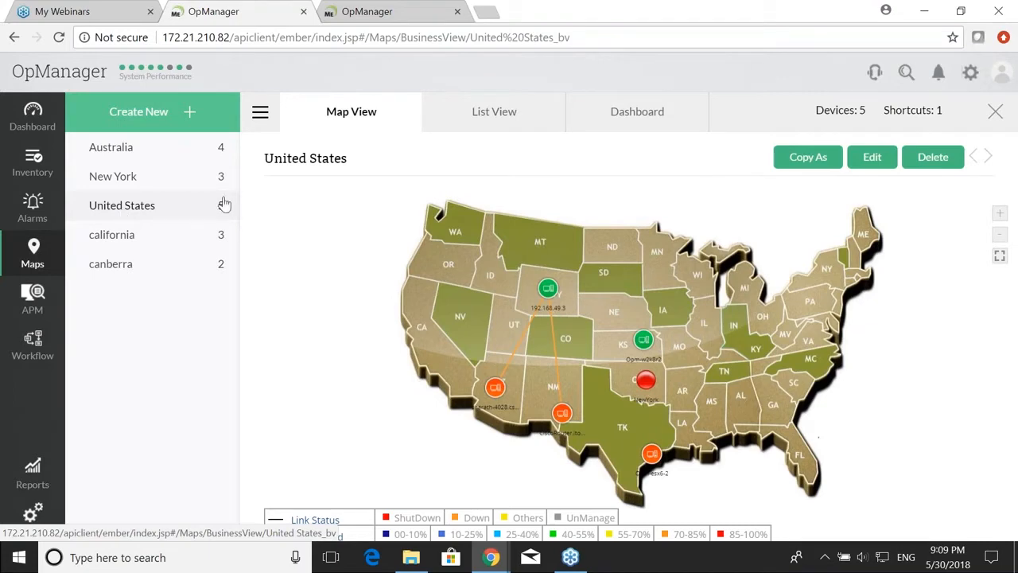
Step: Add a Diamond LED shortcut linked to the california submap and place it on California
{"action": "left_click", "coordinate": [872, 159]}
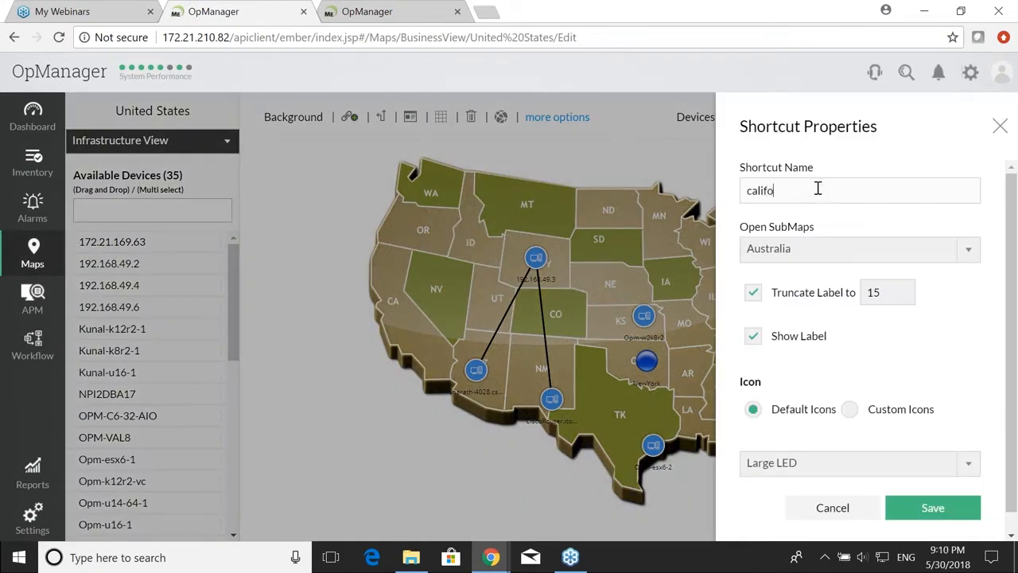
{"action": "left_click", "coordinate": [818, 250]}
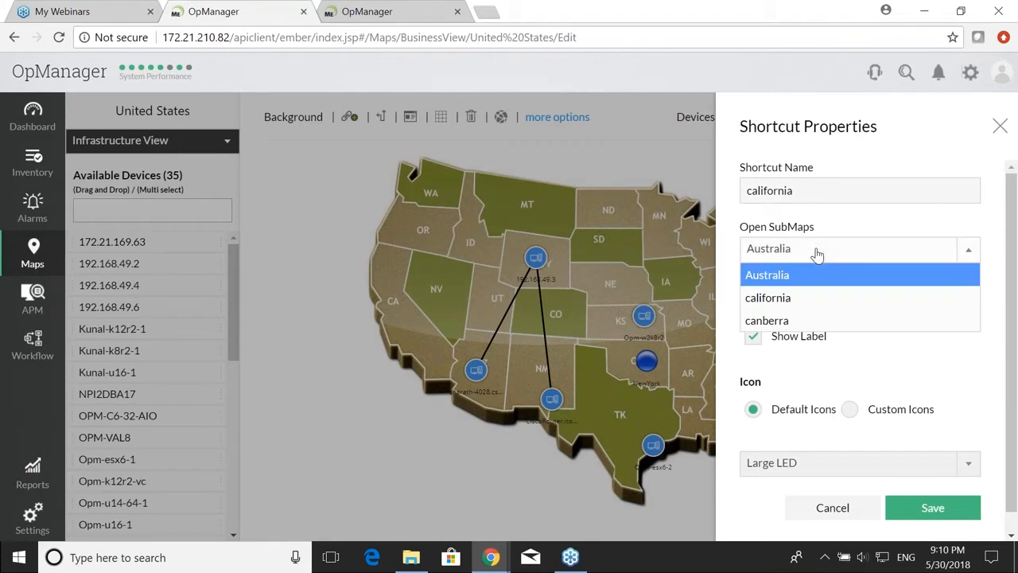
{"action": "left_click", "coordinate": [797, 297]}
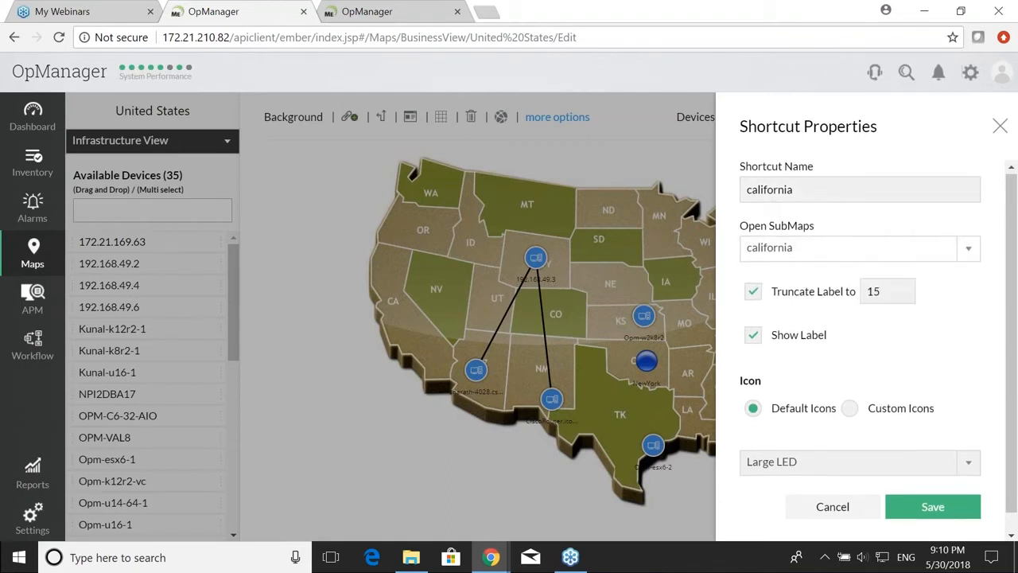
{"action": "scroll", "coordinate": [874, 429], "scroll_direction": "down", "scroll_amount": 1}
{"action": "left_click", "coordinate": [835, 446]}
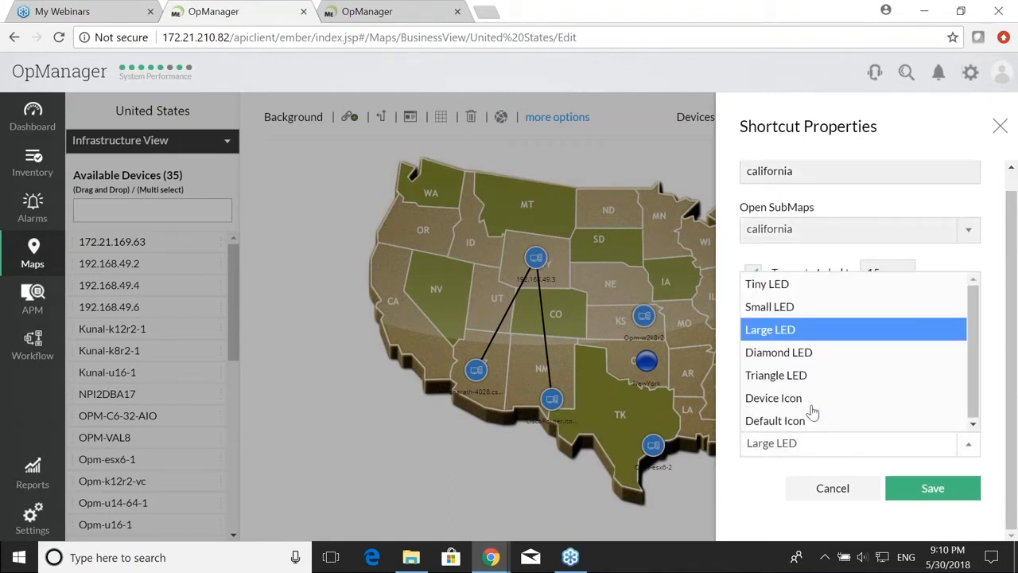
{"action": "left_click", "coordinate": [811, 353]}
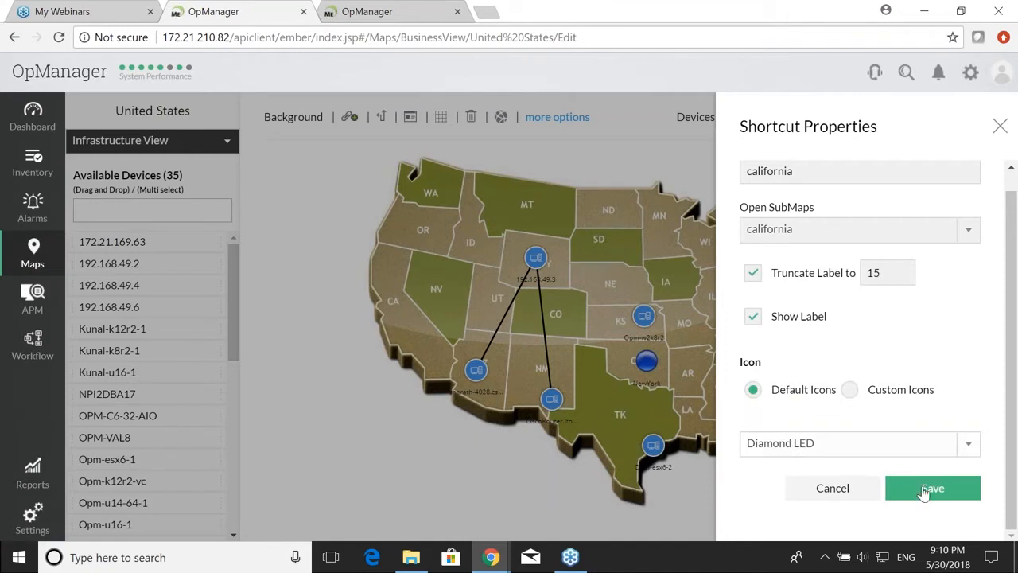
{"action": "left_click", "coordinate": [927, 488]}
{"action": "left_click_drag", "start_coordinate": [756, 373], "coordinate": [385, 274]}
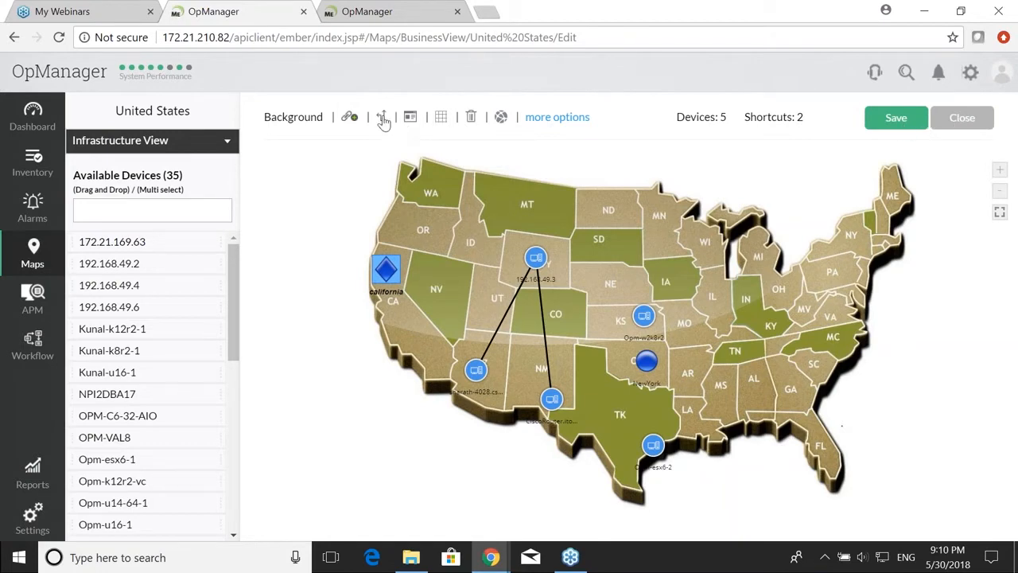
{"action": "left_click", "coordinate": [416, 130]}
Step: Name the new shortcut NewYork, link it to New York, and move it onto New York state
{"action": "left_click", "coordinate": [848, 175]}
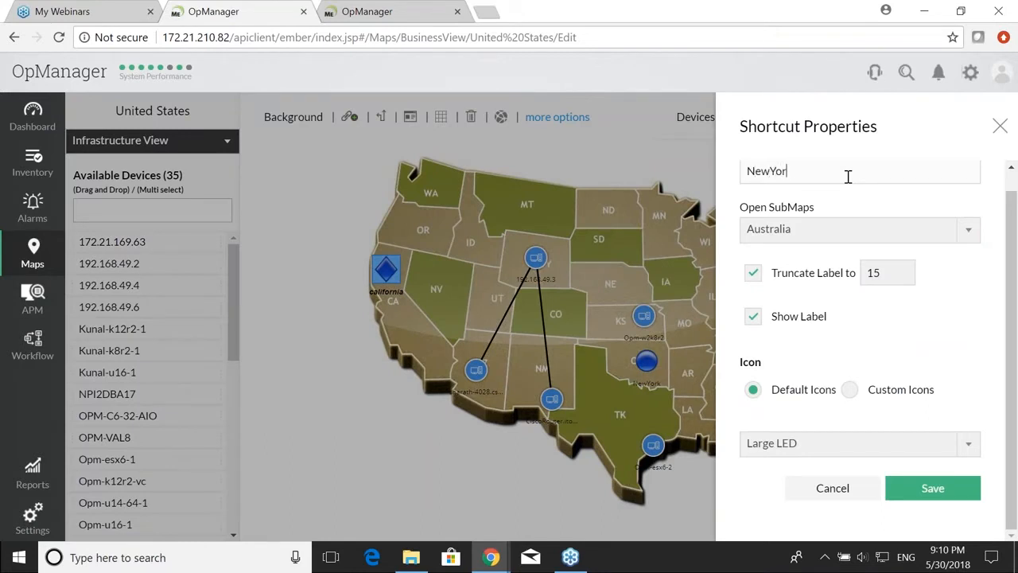
{"action": "left_click", "coordinate": [833, 229]}
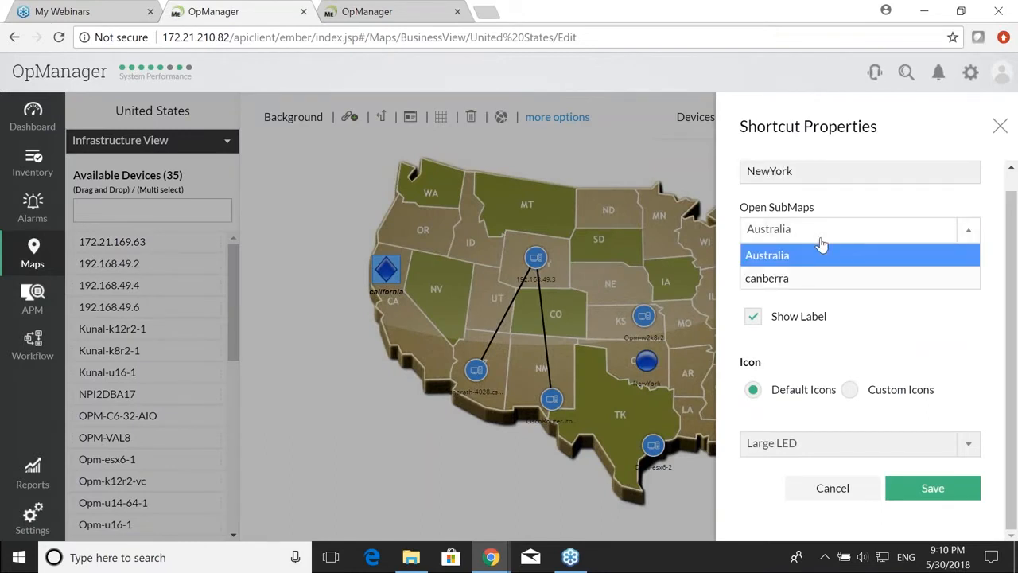
{"action": "scroll", "coordinate": [821, 243], "scroll_direction": "up", "scroll_amount": 1}
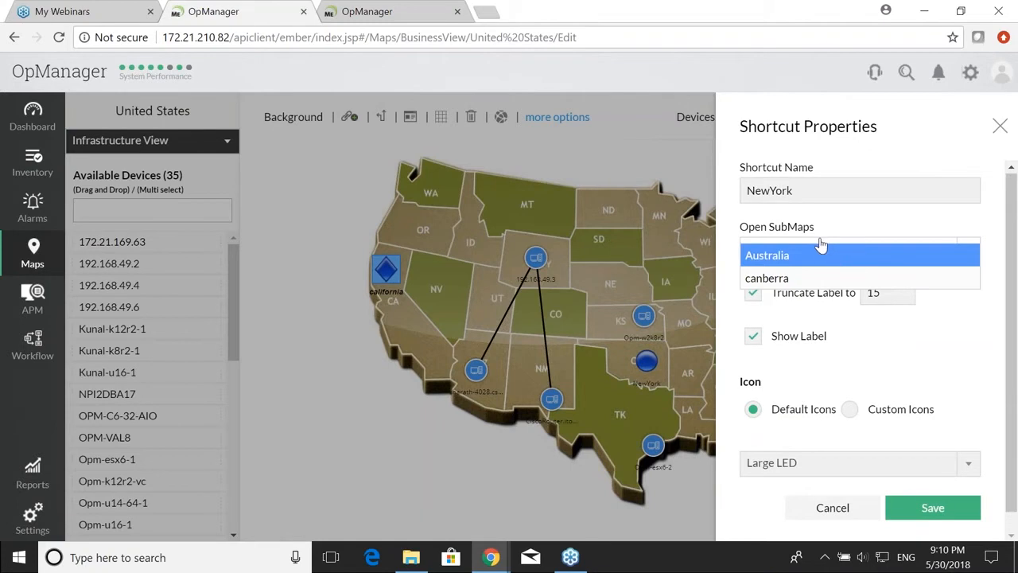
{"action": "scroll", "coordinate": [898, 233], "scroll_direction": "down", "scroll_amount": 1}
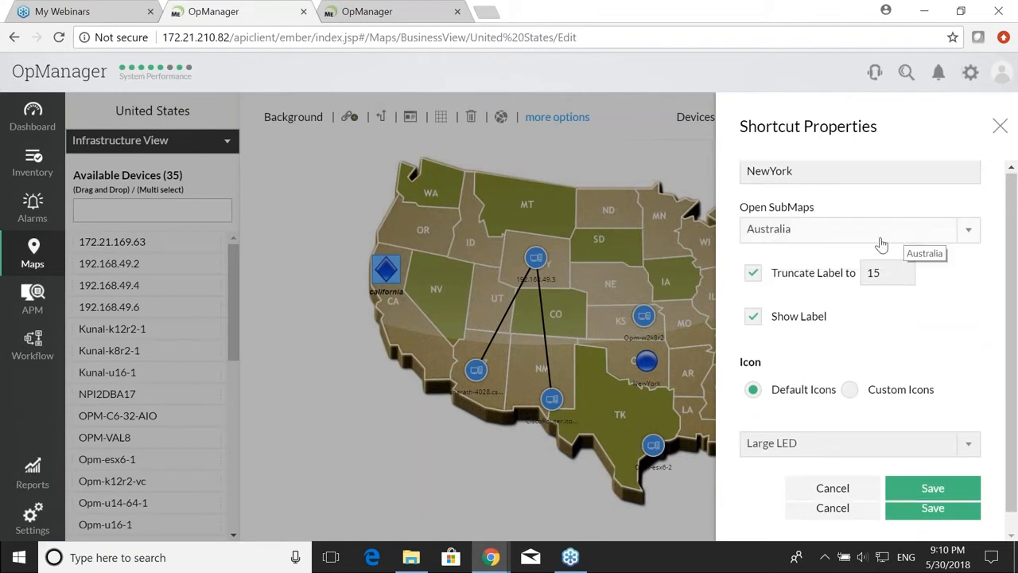
{"action": "left_click", "coordinate": [1000, 126]}
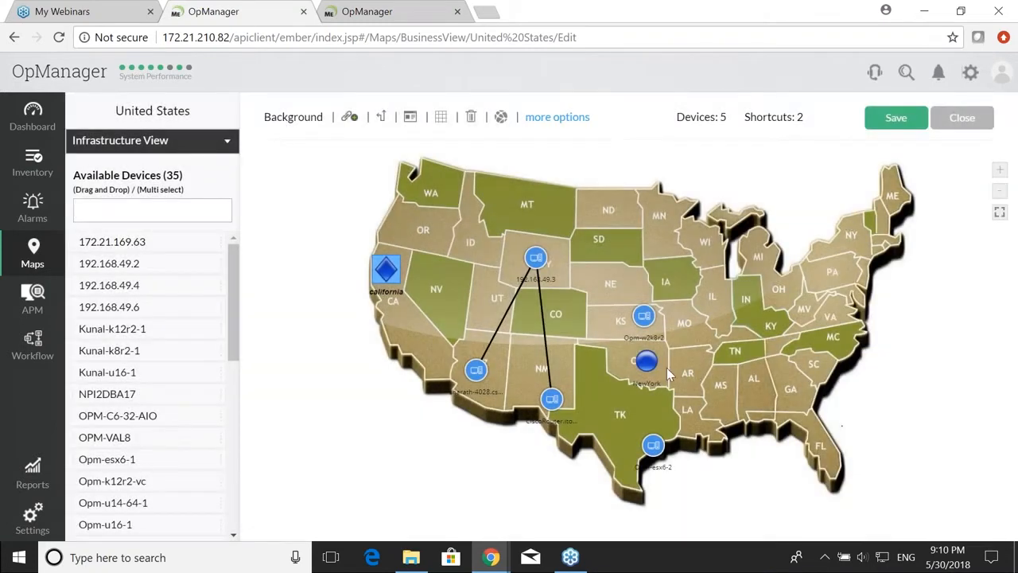
{"action": "left_click_drag", "start_coordinate": [653, 367], "coordinate": [859, 239]}
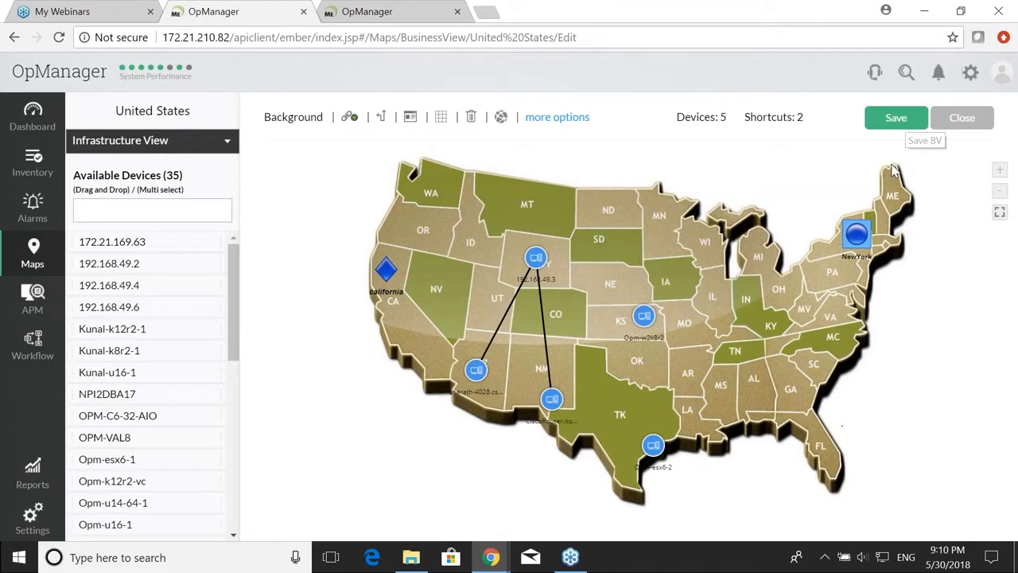
Step: Give the NewYork shortcut a Diamond LED icon and save its settings
{"action": "double_click", "coordinate": [866, 231]}
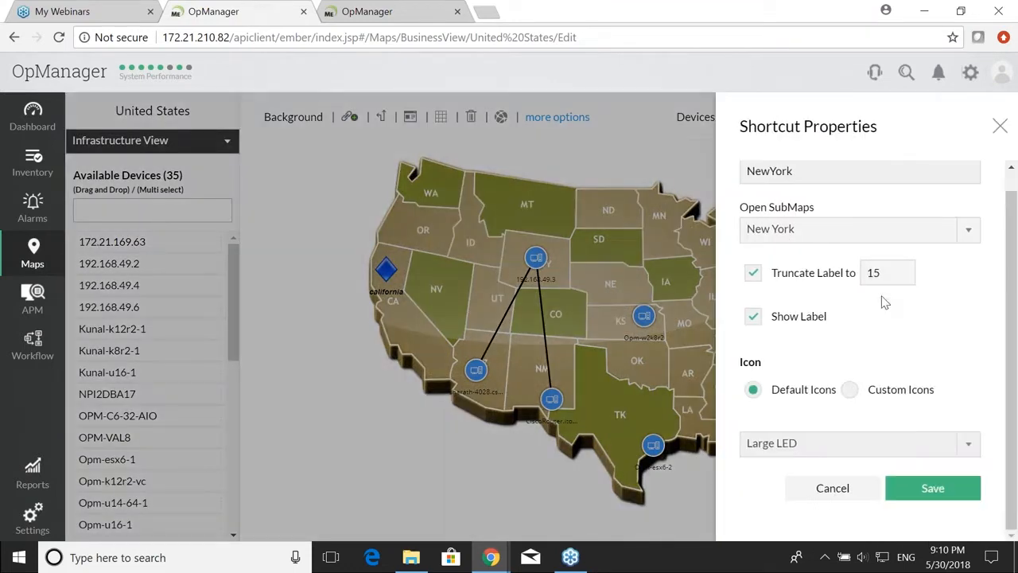
{"action": "left_click", "coordinate": [856, 455]}
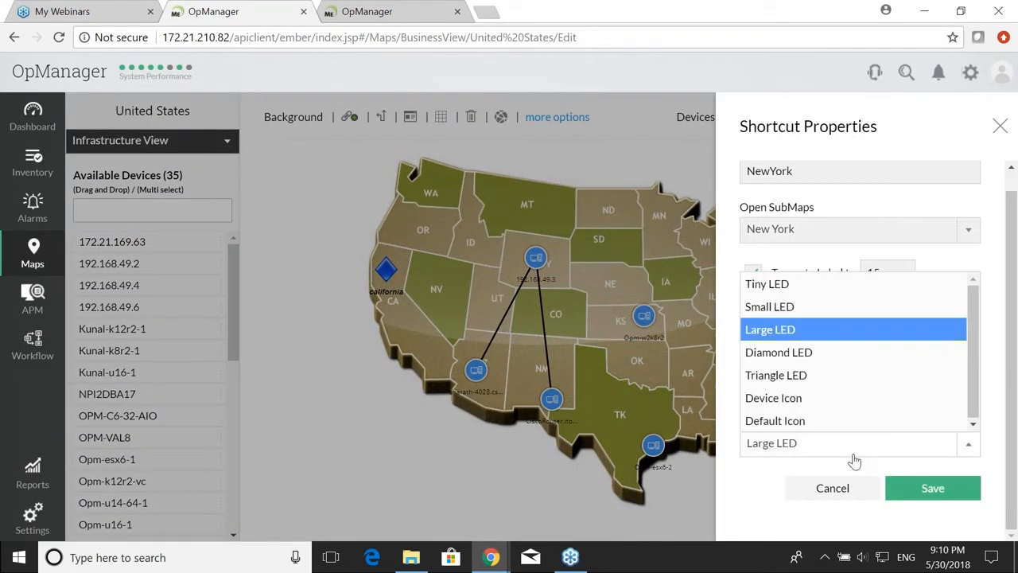
{"action": "left_click", "coordinate": [827, 354]}
{"action": "left_click", "coordinate": [931, 485]}
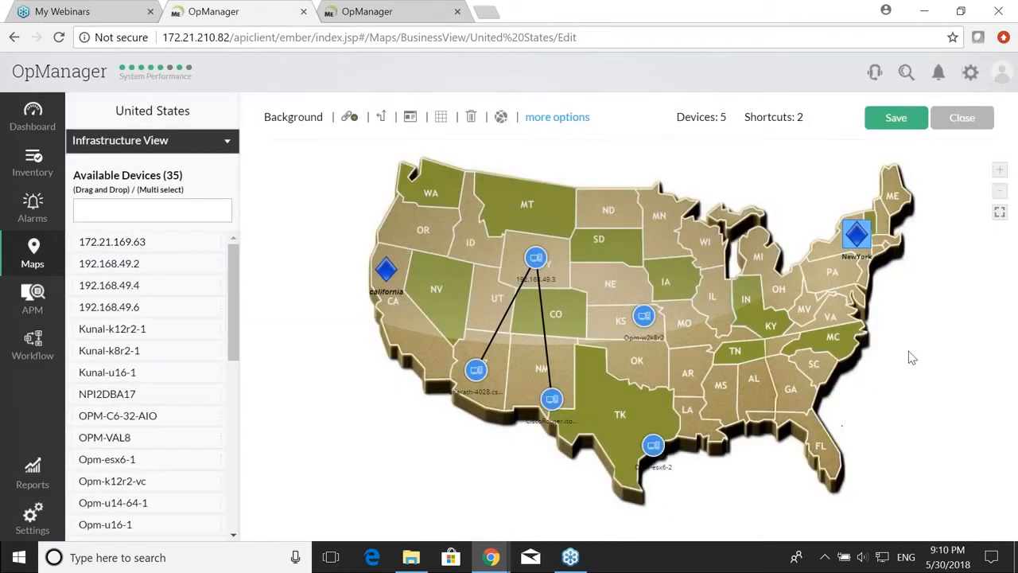
Step: Save the United States map, then open california from its shortcut and list its devices
{"action": "left_click", "coordinate": [897, 119]}
{"action": "left_click", "coordinate": [949, 119]}
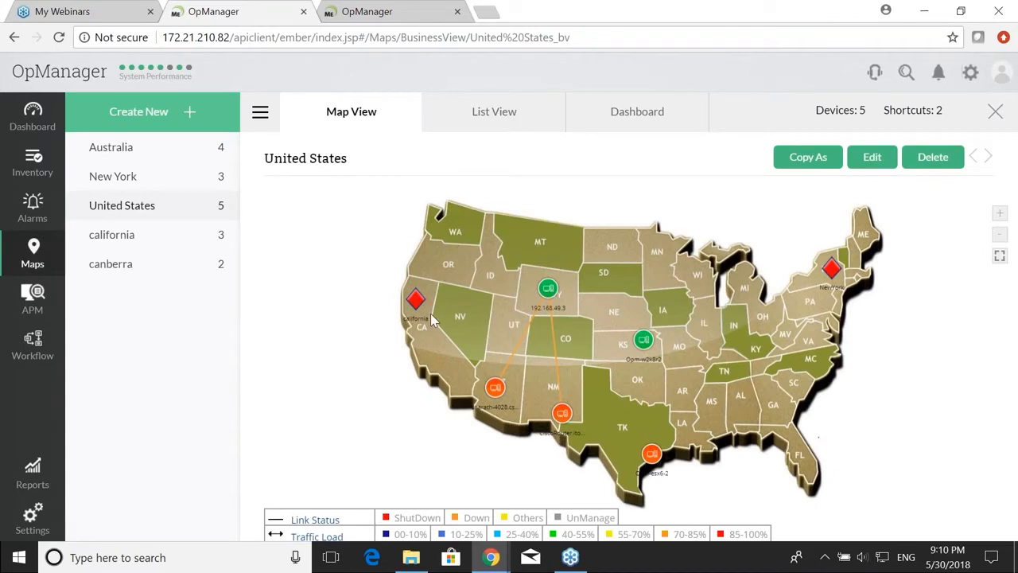
{"action": "mouse_move", "coordinate": [412, 305]}
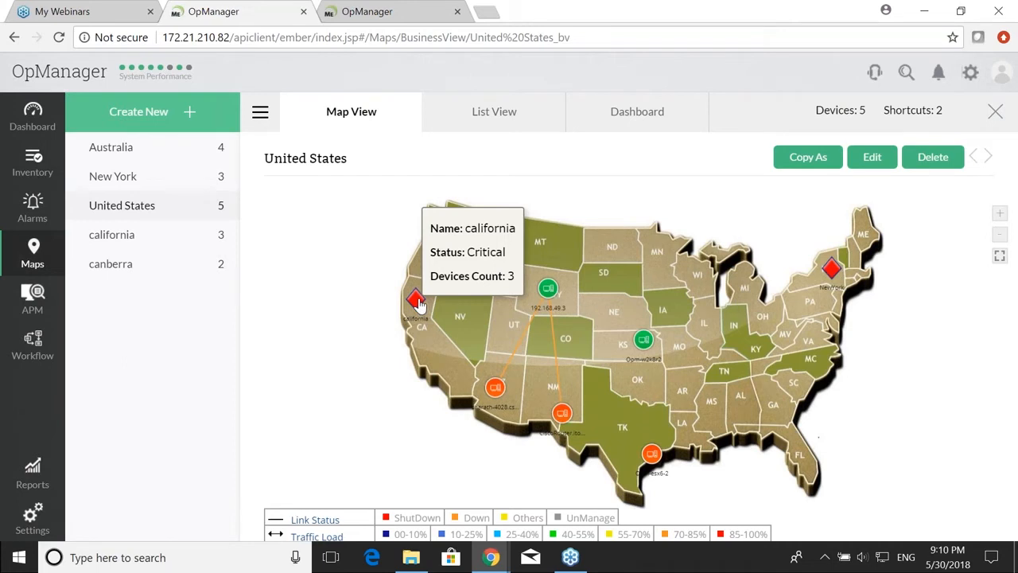
{"action": "left_click", "coordinate": [415, 301]}
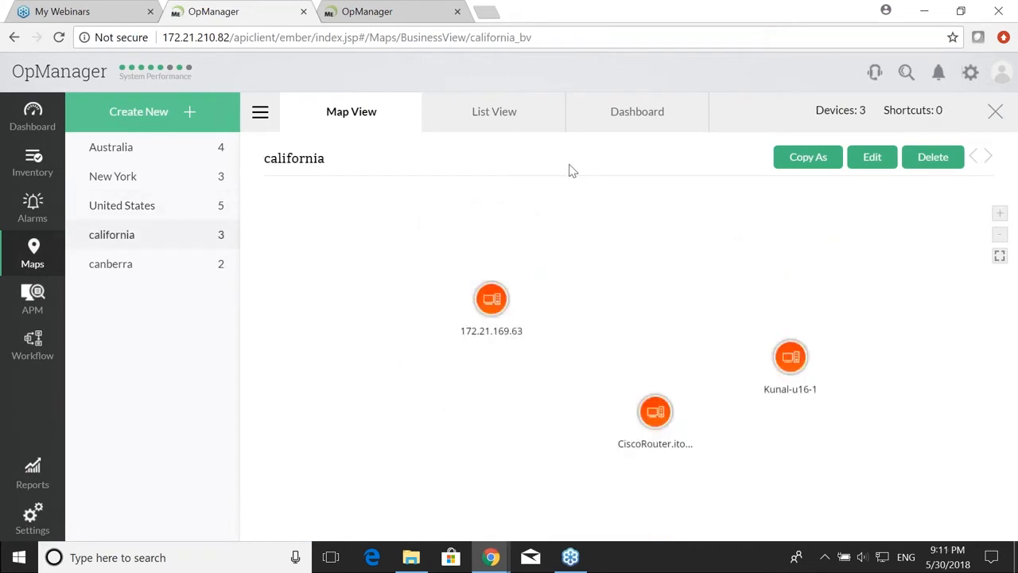
{"action": "left_click", "coordinate": [522, 119]}
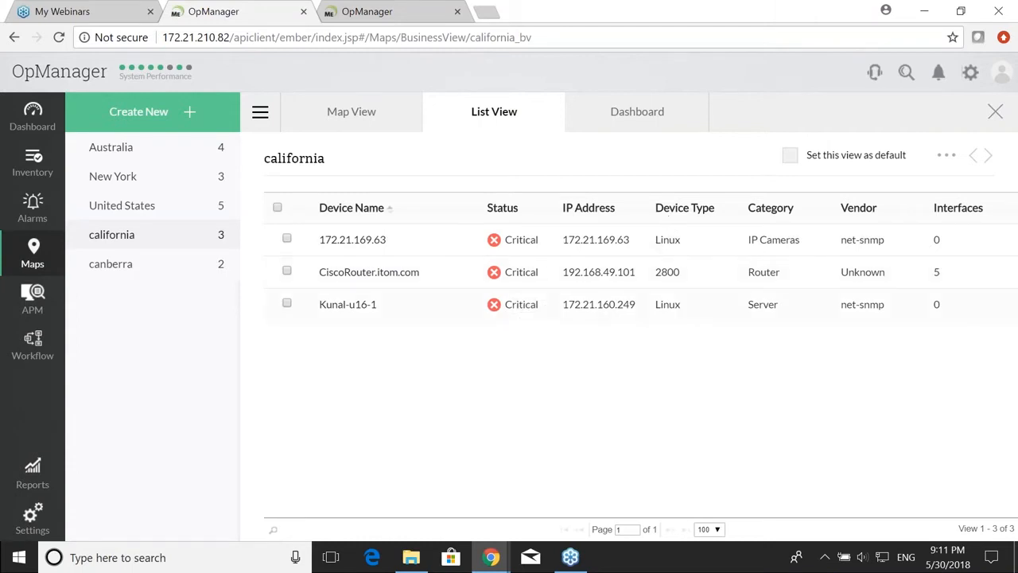
Step: Review the california view's availability dashboard charts, then close the view
{"action": "left_click", "coordinate": [627, 125]}
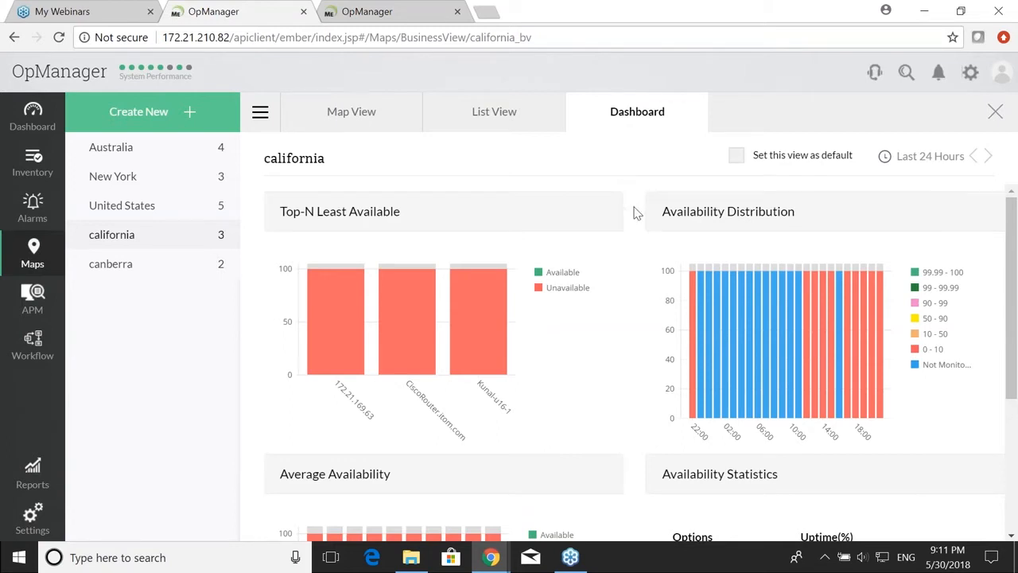
{"action": "scroll", "coordinate": [637, 213], "scroll_direction": "down", "scroll_amount": 1}
{"action": "scroll", "coordinate": [634, 213], "scroll_direction": "down", "scroll_amount": 2}
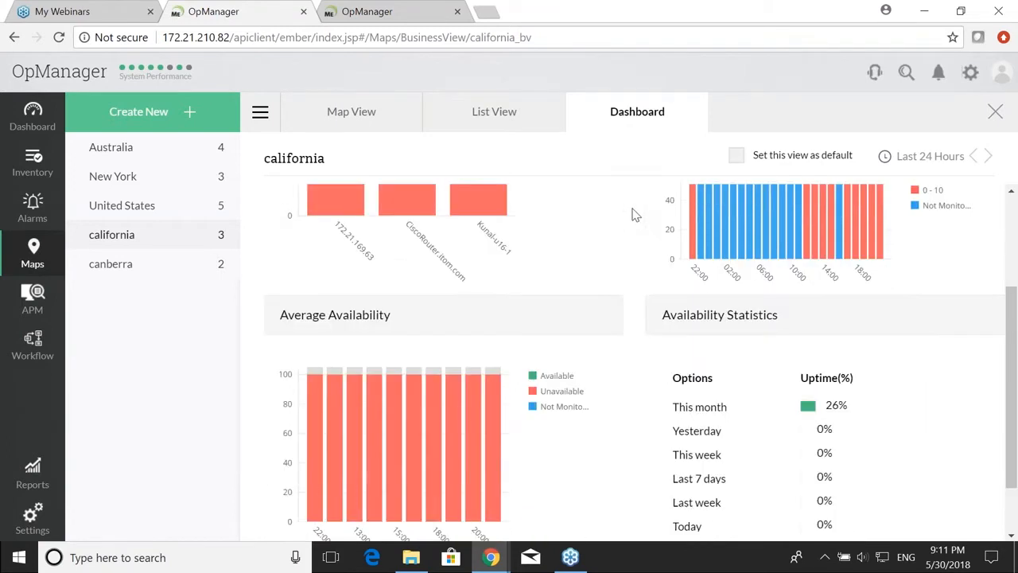
{"action": "scroll", "coordinate": [634, 214], "scroll_direction": "down", "scroll_amount": 1}
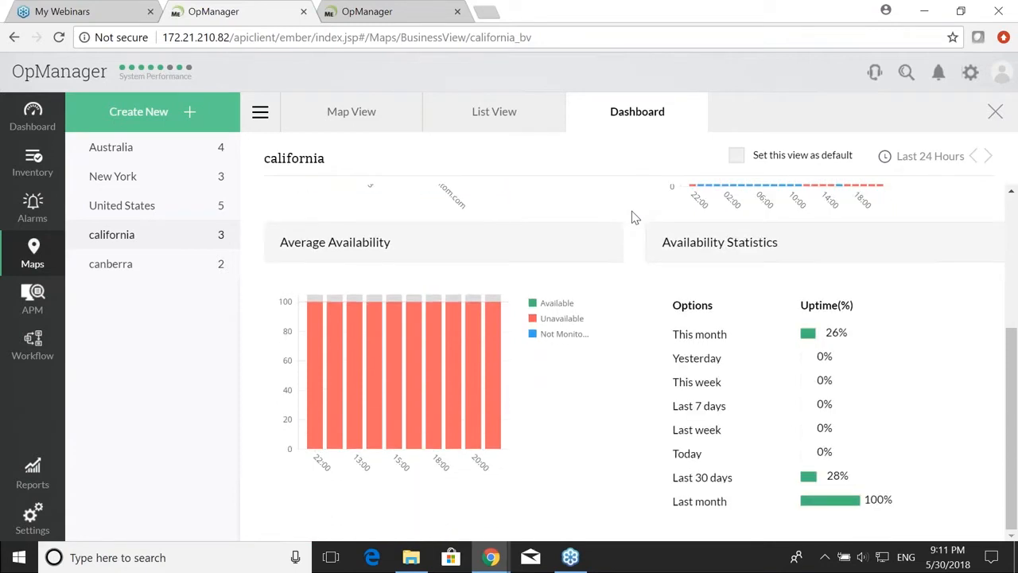
{"action": "scroll", "coordinate": [634, 215], "scroll_direction": "up", "scroll_amount": 3}
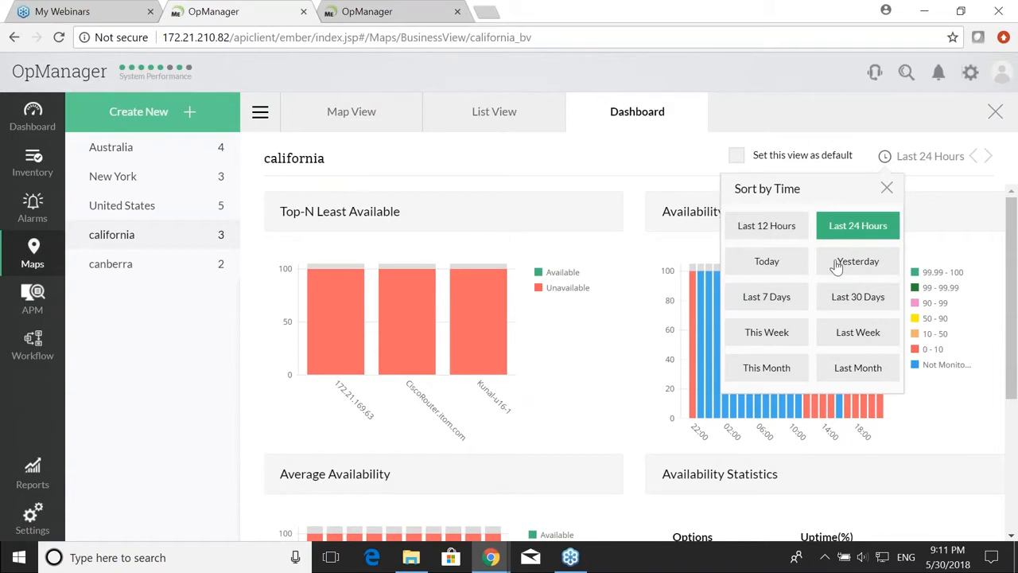
{"action": "left_click", "coordinate": [995, 112]}
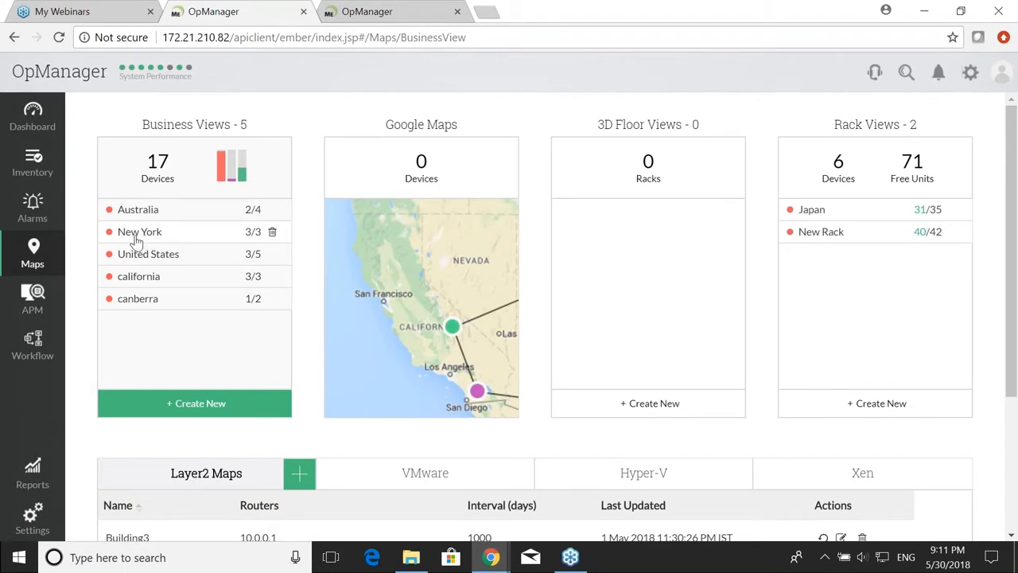
{"action": "left_click", "coordinate": [48, 520]}
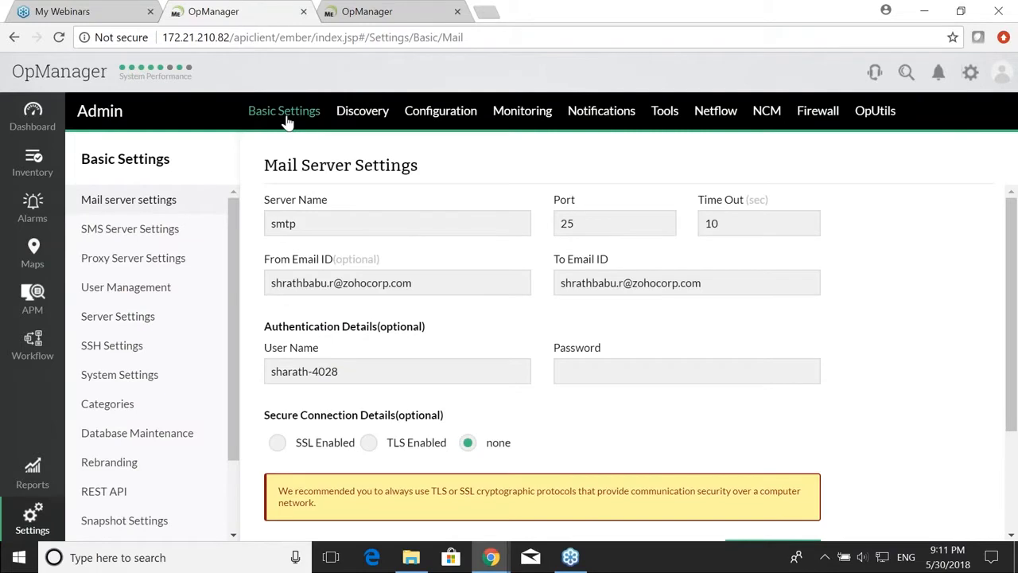
Step: Open the guest user's account details and keep its role as Operator
{"action": "left_click", "coordinate": [124, 288]}
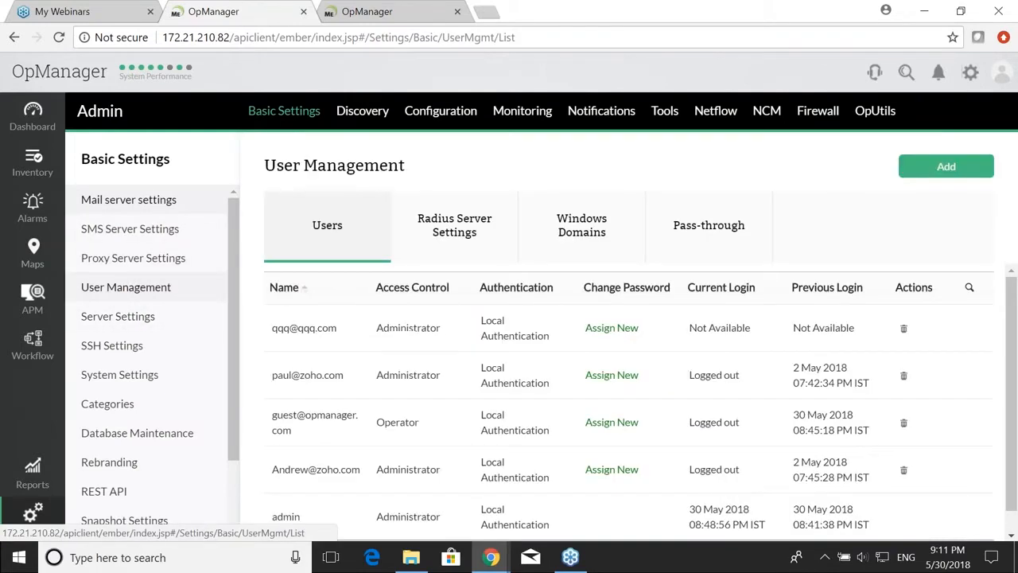
{"action": "scroll", "coordinate": [504, 382], "scroll_direction": "down", "scroll_amount": 1}
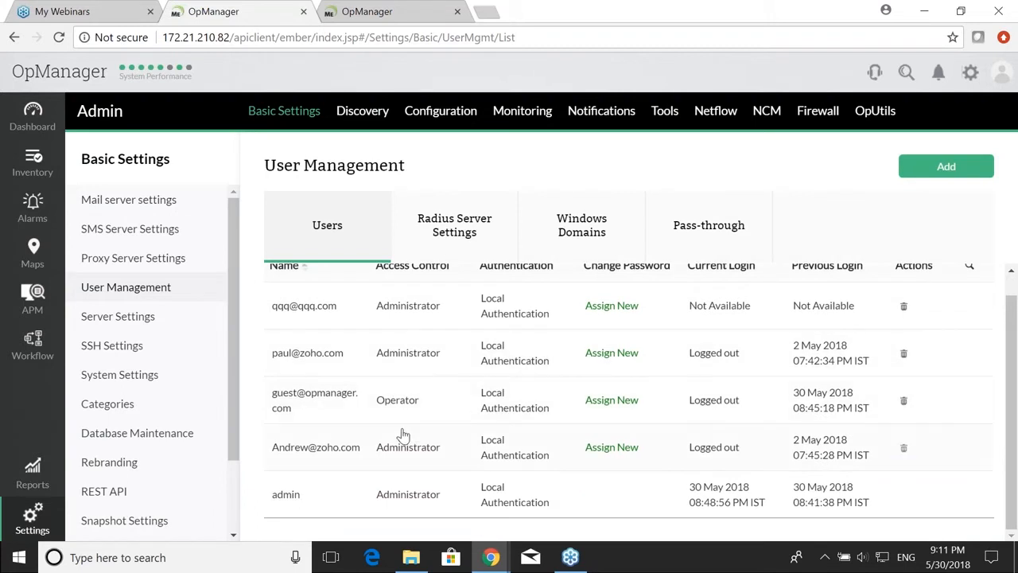
{"action": "left_click", "coordinate": [319, 407]}
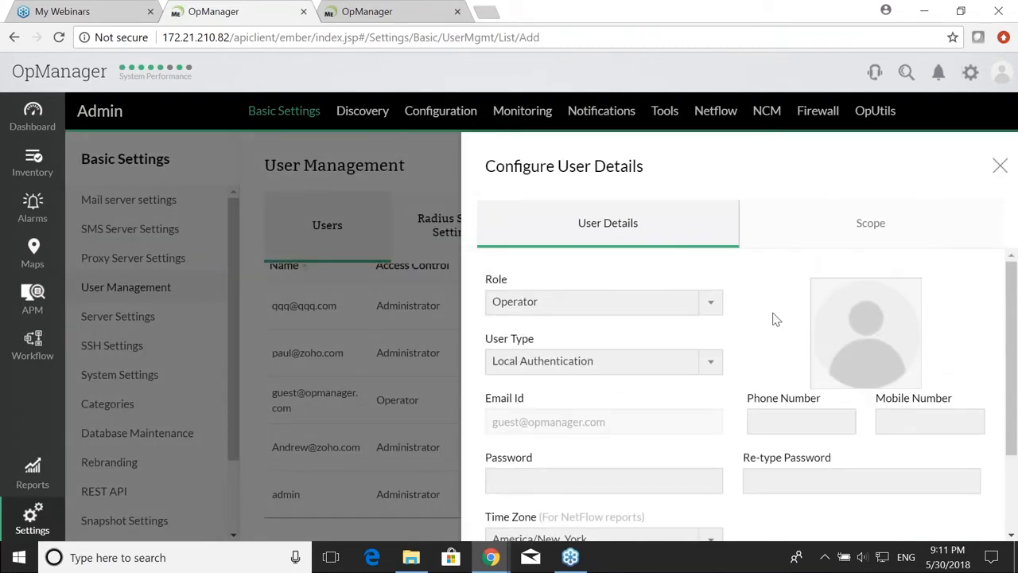
{"action": "left_click", "coordinate": [648, 302]}
{"action": "left_click", "coordinate": [644, 305]}
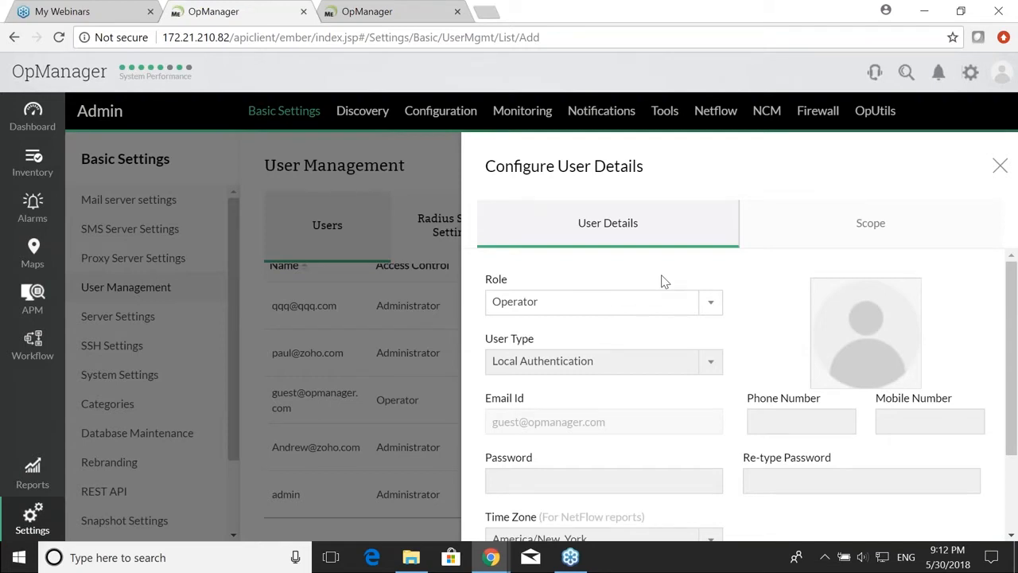
{"action": "left_click", "coordinate": [630, 310]}
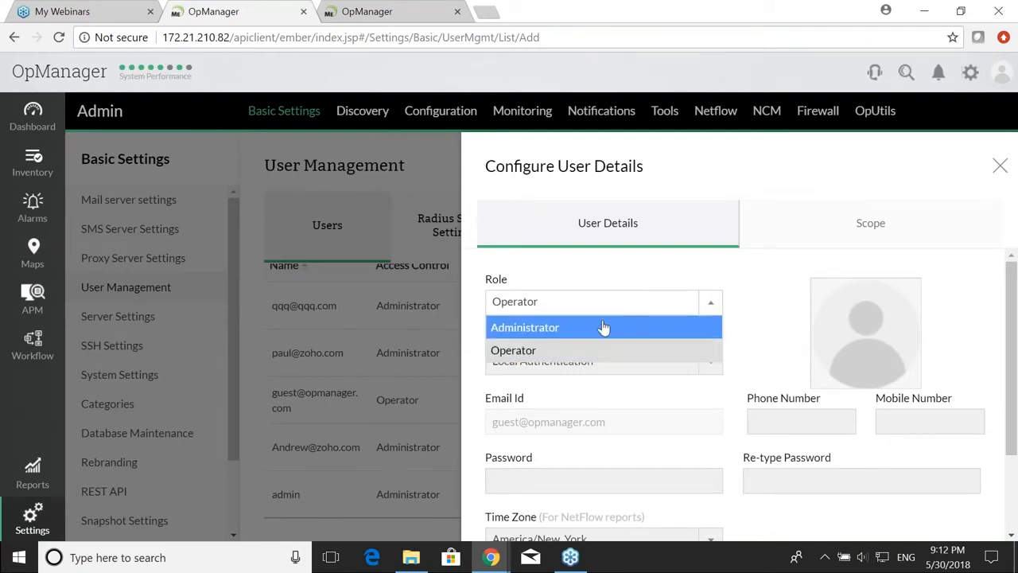
{"action": "left_click", "coordinate": [637, 279]}
Step: Limit the guest user's scope to the New York business view and save
{"action": "scroll", "coordinate": [637, 279], "scroll_direction": "down", "scroll_amount": 1}
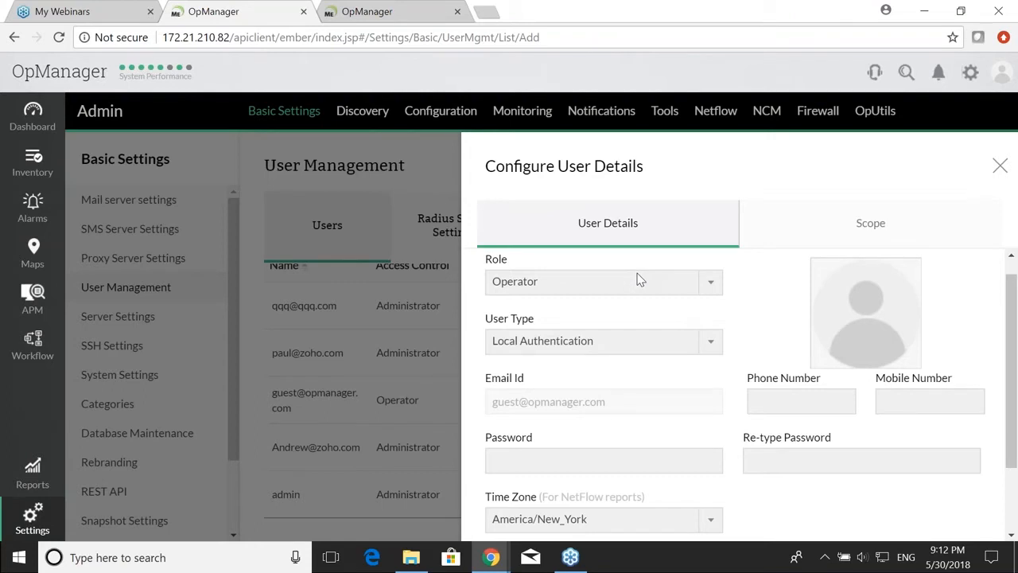
{"action": "scroll", "coordinate": [637, 279], "scroll_direction": "down", "scroll_amount": 3}
{"action": "left_click", "coordinate": [875, 227]}
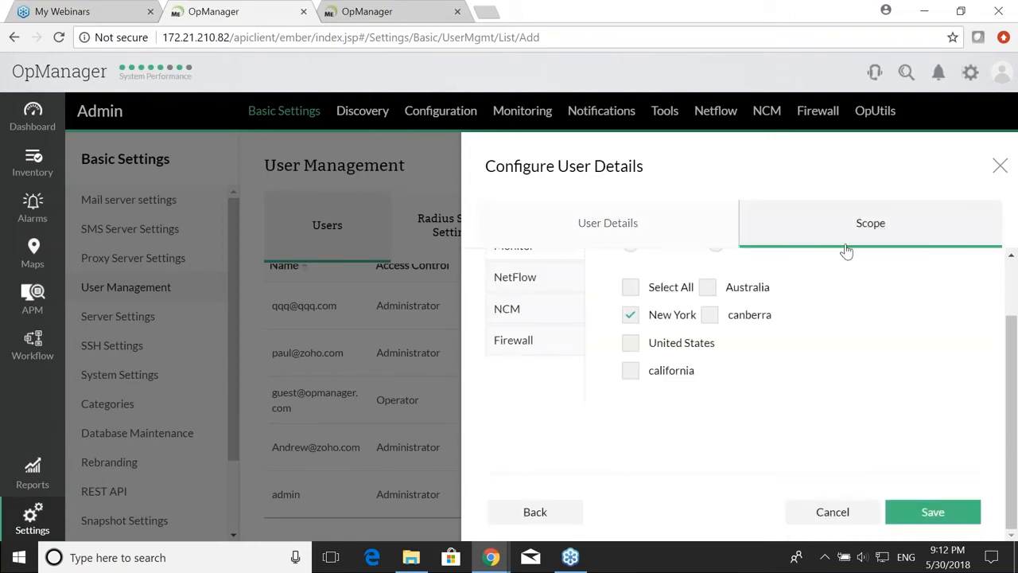
{"action": "scroll", "coordinate": [811, 278], "scroll_direction": "up", "scroll_amount": 4}
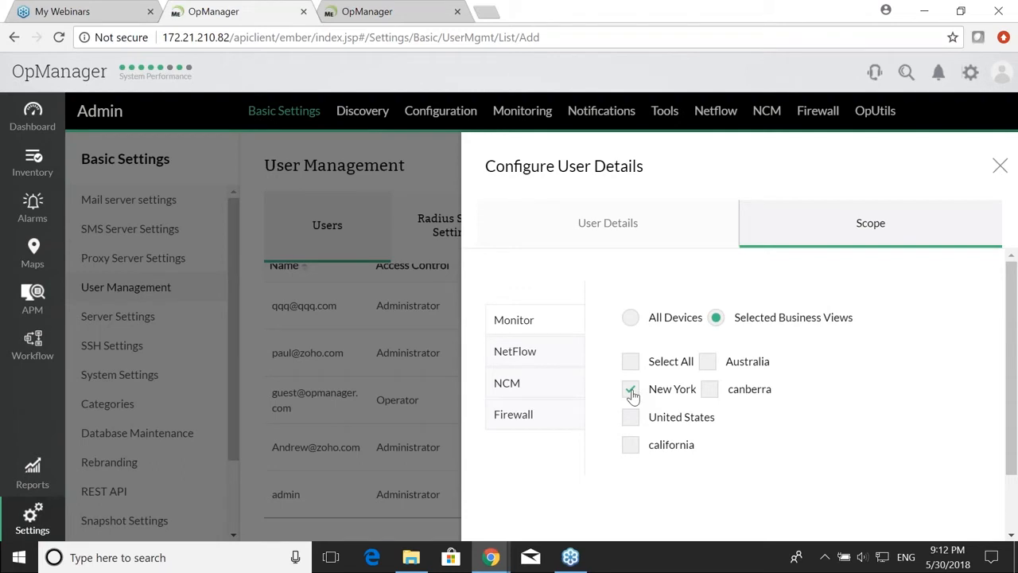
{"action": "scroll", "coordinate": [745, 402], "scroll_direction": "down", "scroll_amount": 3}
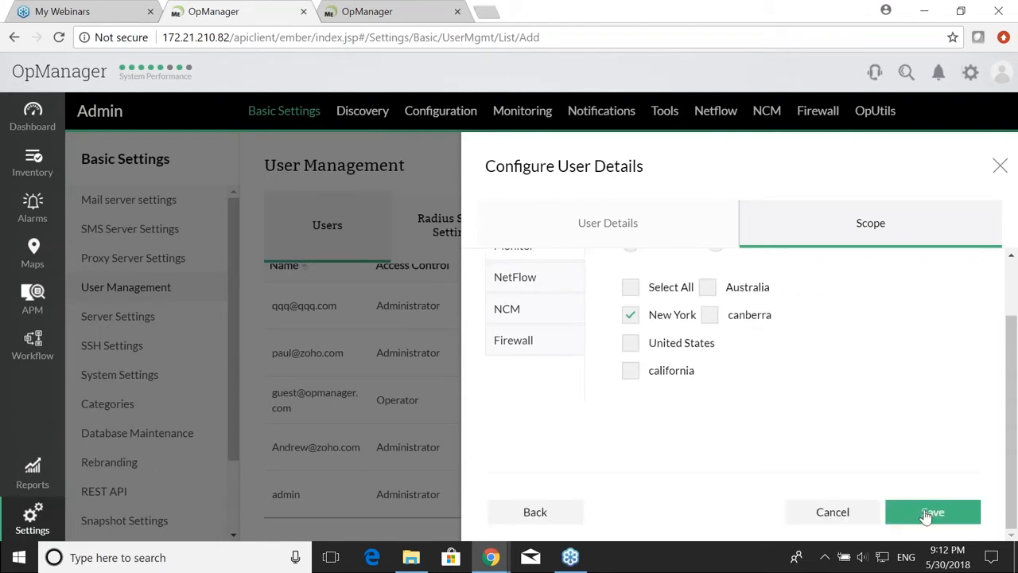
{"action": "left_click", "coordinate": [925, 516]}
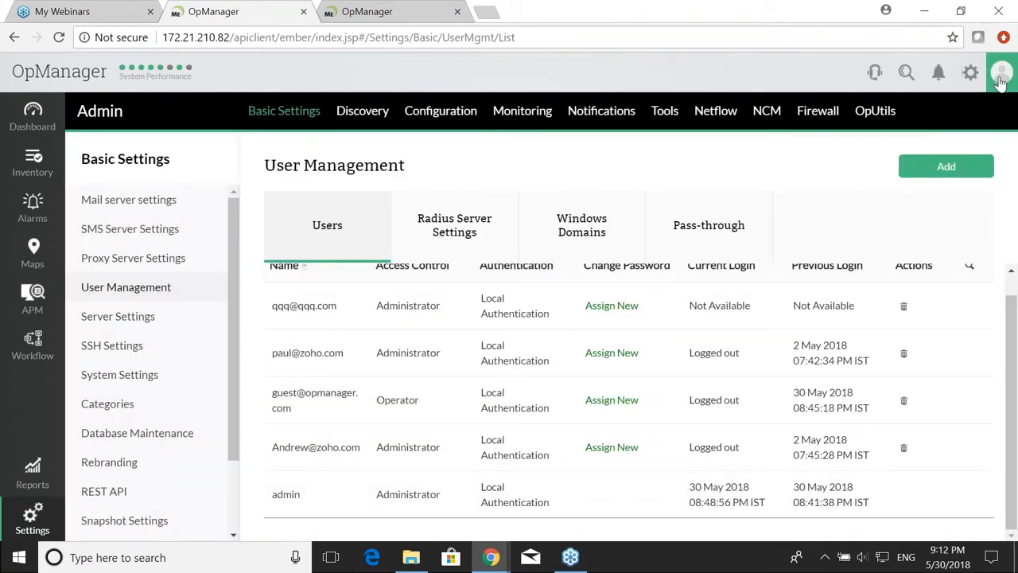
{"action": "left_click", "coordinate": [1000, 79]}
Step: Sign out of admin and log in with the guest account's e-mail and password
{"action": "scroll", "coordinate": [749, 419], "scroll_direction": "down", "scroll_amount": 2}
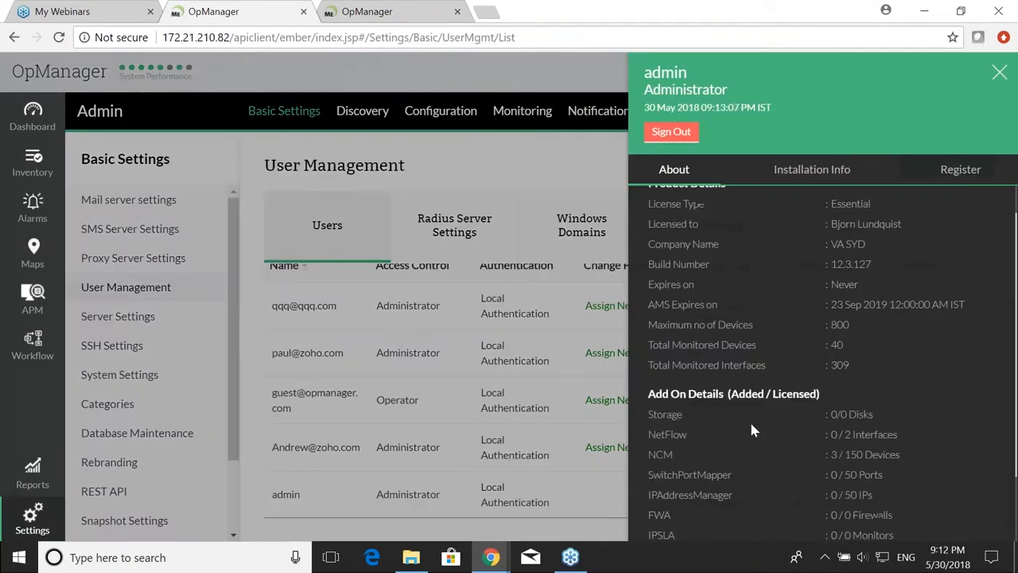
{"action": "left_click", "coordinate": [676, 132]}
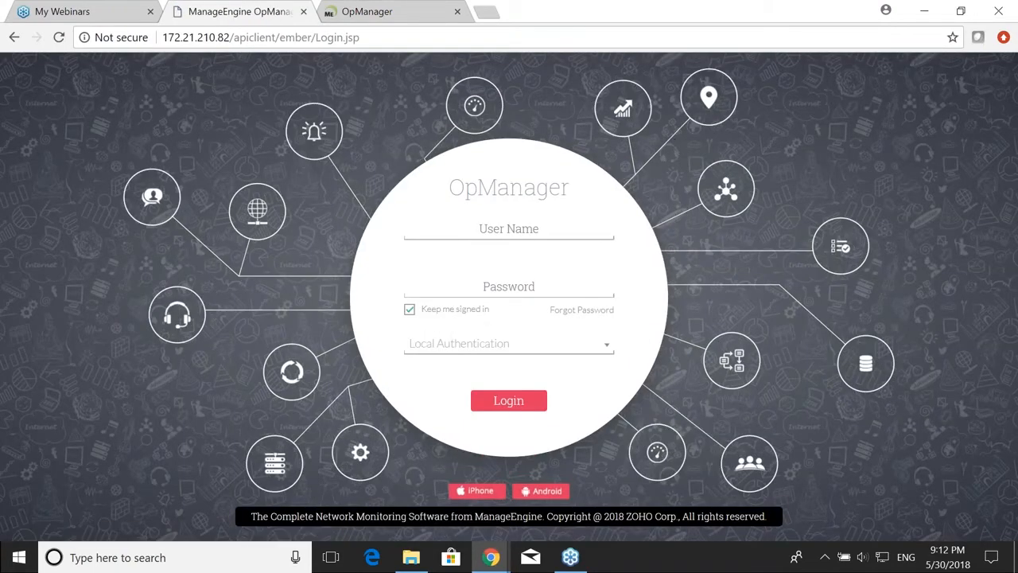
{"action": "left_click", "coordinate": [544, 229]}
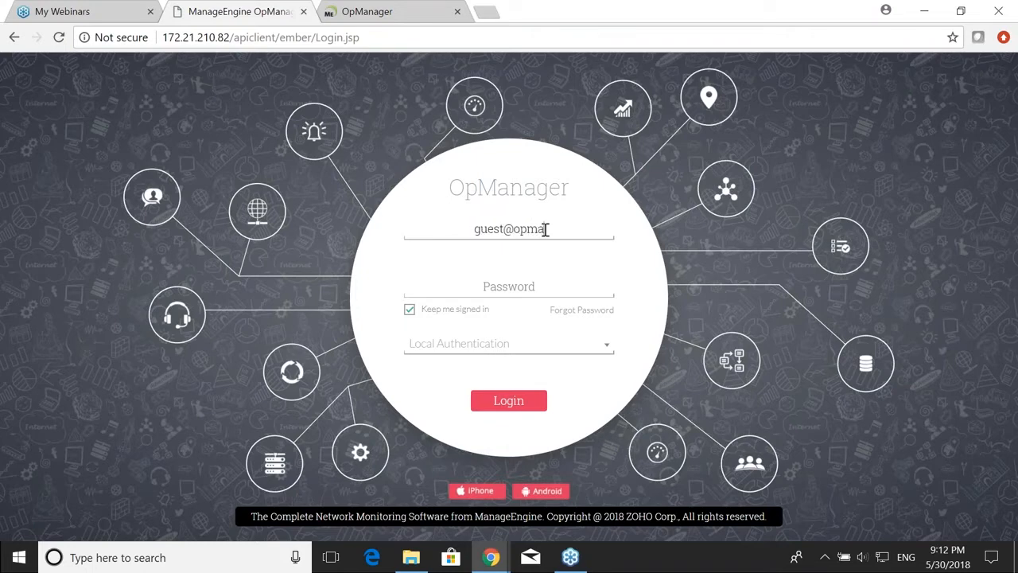
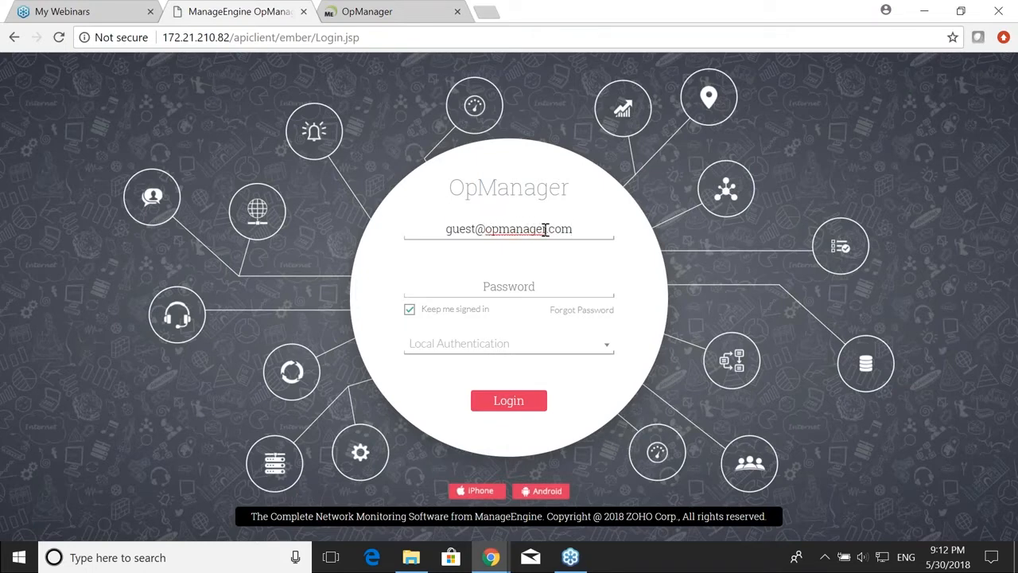
{"action": "key", "text": "Tab"}
{"action": "type", "text": "g"}
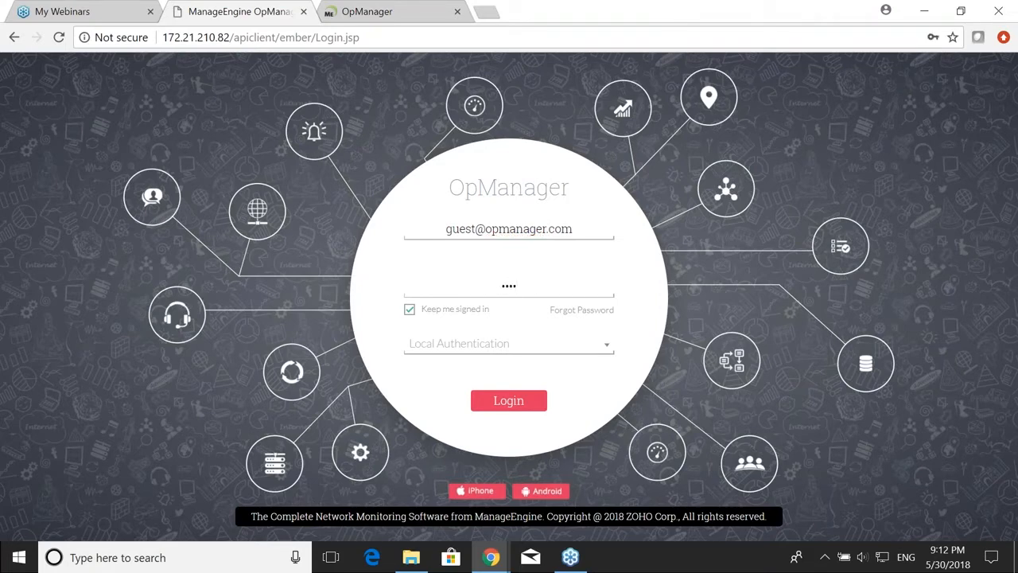
{"action": "key", "text": "BackSpace"}
{"action": "key", "text": "BackSpace"}
{"action": "key", "text": "BackSpace"}
{"action": "key", "text": "BackSpace"}
{"action": "type", "text": "guest"}
{"action": "key", "text": "Return"}
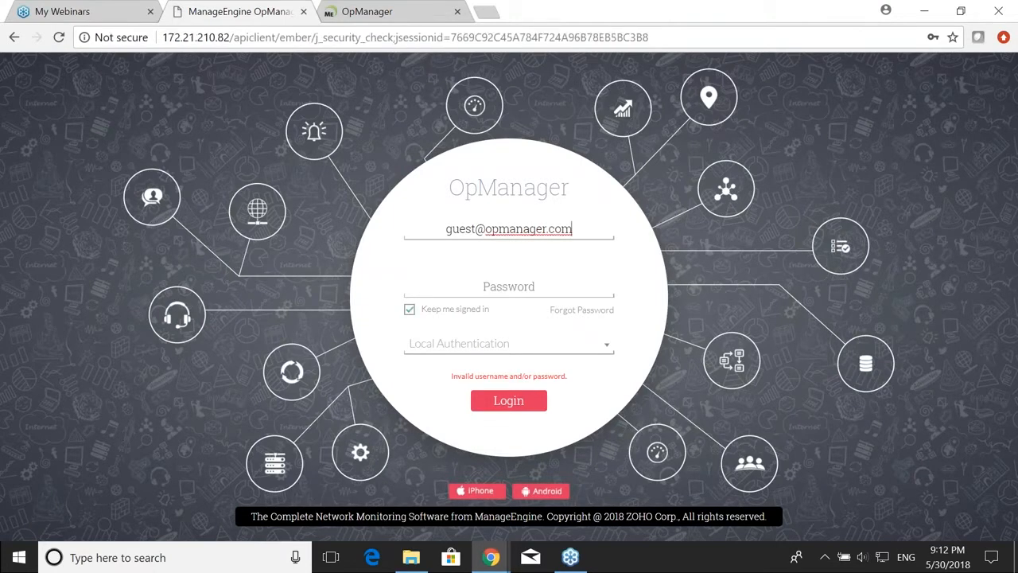
Step: Re-enter the correct guest password and submit the login again
{"action": "left_click", "coordinate": [509, 286]}
{"action": "type", "text": "guest"}
{"action": "key", "text": "Return"}
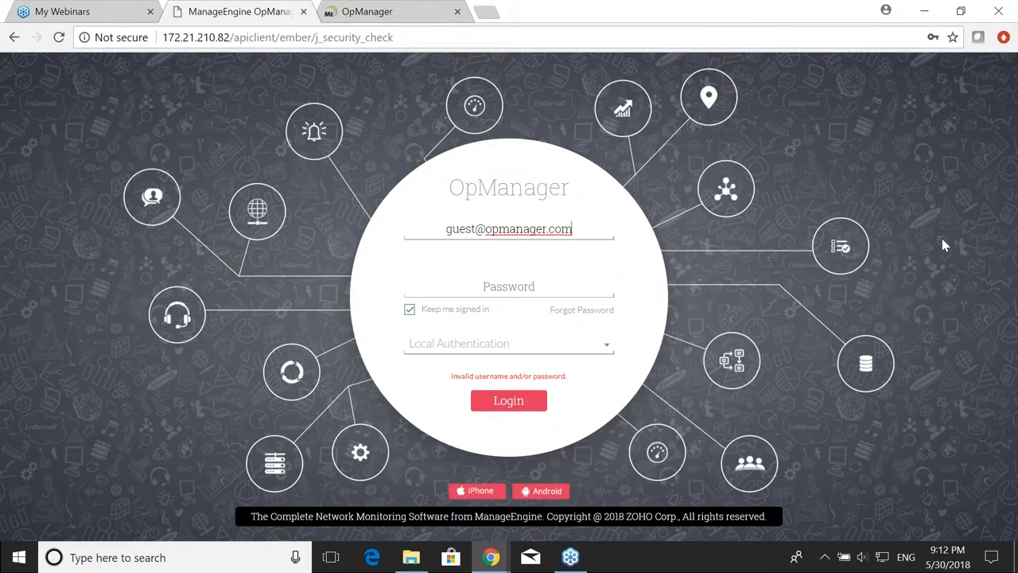
{"action": "left_click", "coordinate": [546, 280]}
{"action": "type", "text": "••••••••"}
{"action": "key", "text": "Return"}
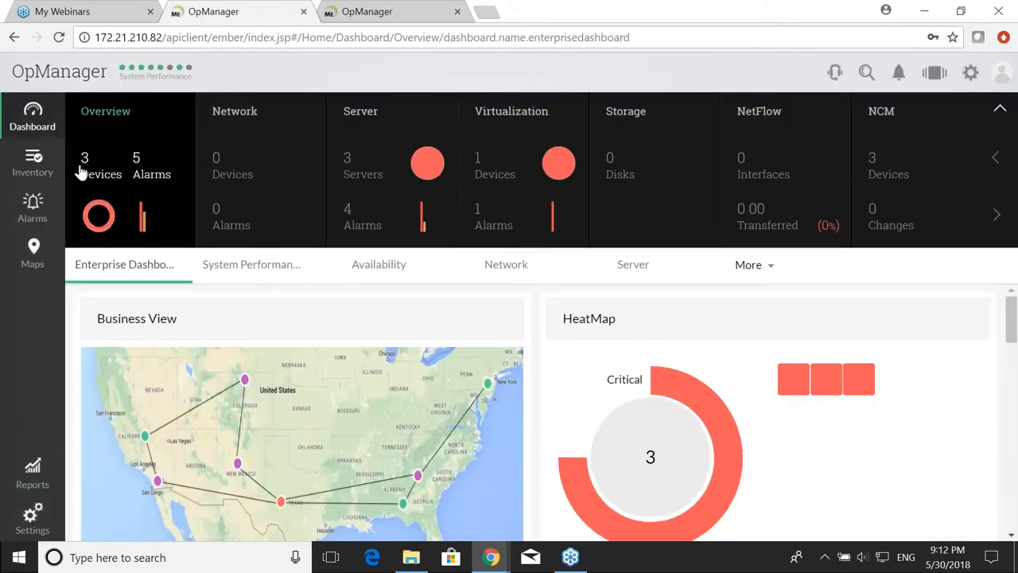
Step: Check the guest's three-device inventory, then sign out of the guest account
{"action": "left_click", "coordinate": [37, 159]}
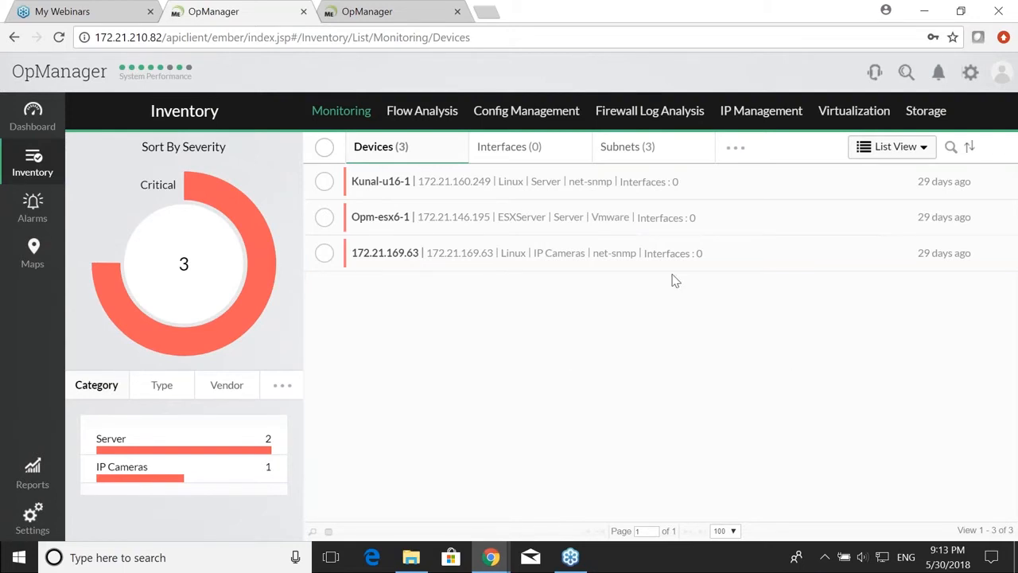
{"action": "left_click", "coordinate": [1001, 73]}
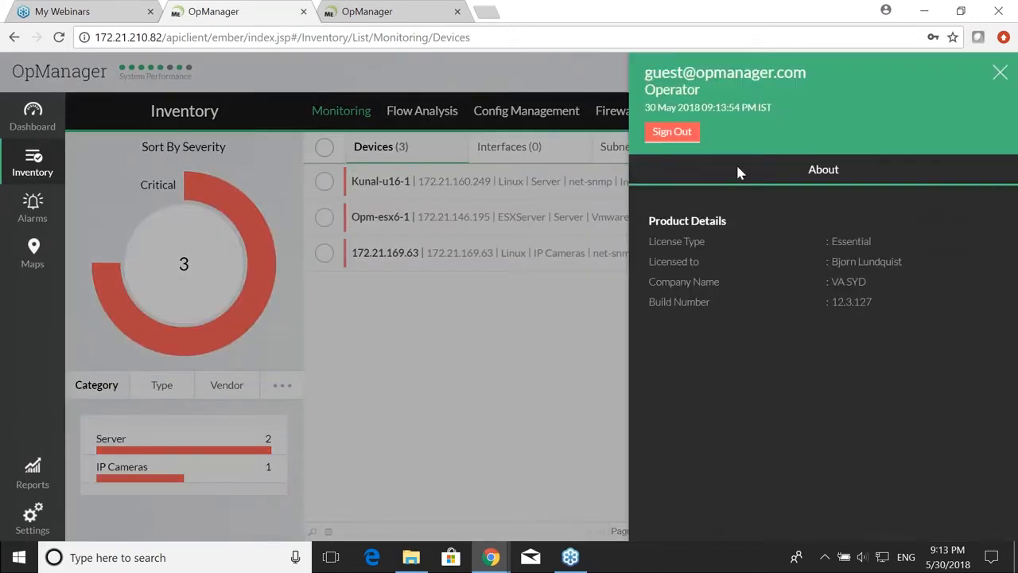
{"action": "left_click", "coordinate": [673, 132]}
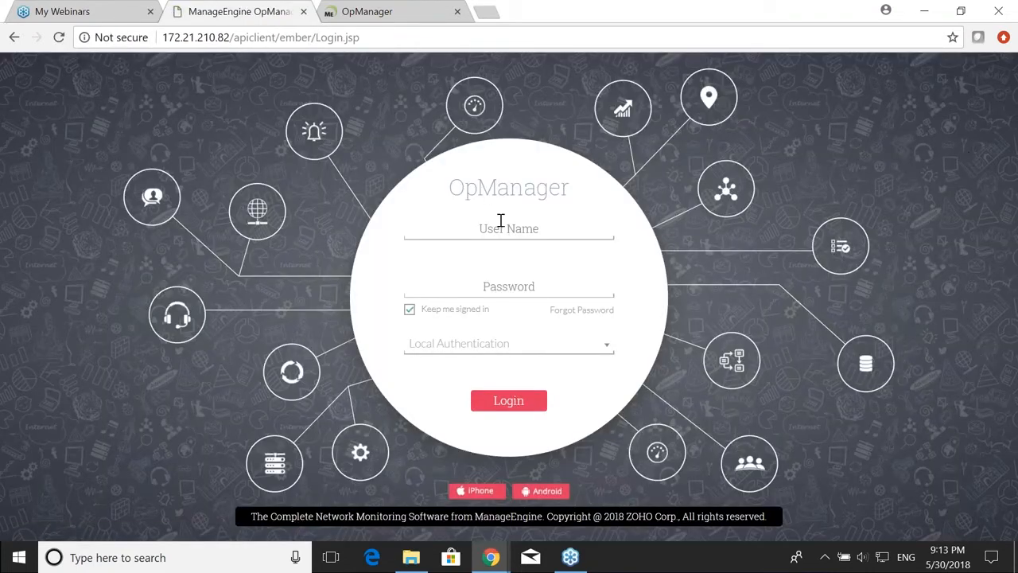
{"action": "left_click", "coordinate": [510, 230]}
Step: Sign back in with the admin credentials and view the full 40-device inventory
{"action": "type", "text": "admin"}
{"action": "key", "text": "Tab"}
{"action": "type", "text": "admin"}
{"action": "key", "text": "Return"}
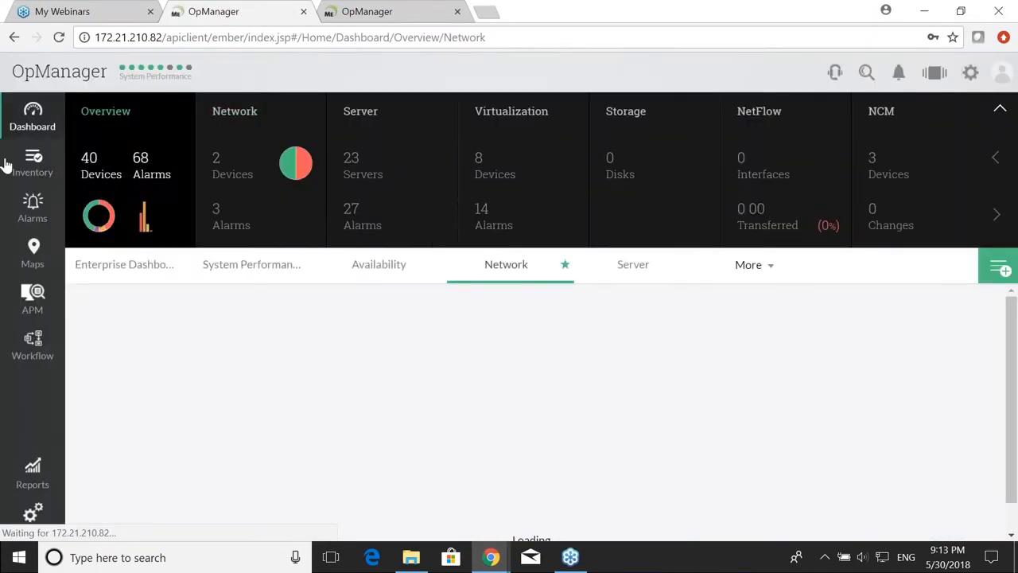
{"action": "left_click", "coordinate": [30, 163]}
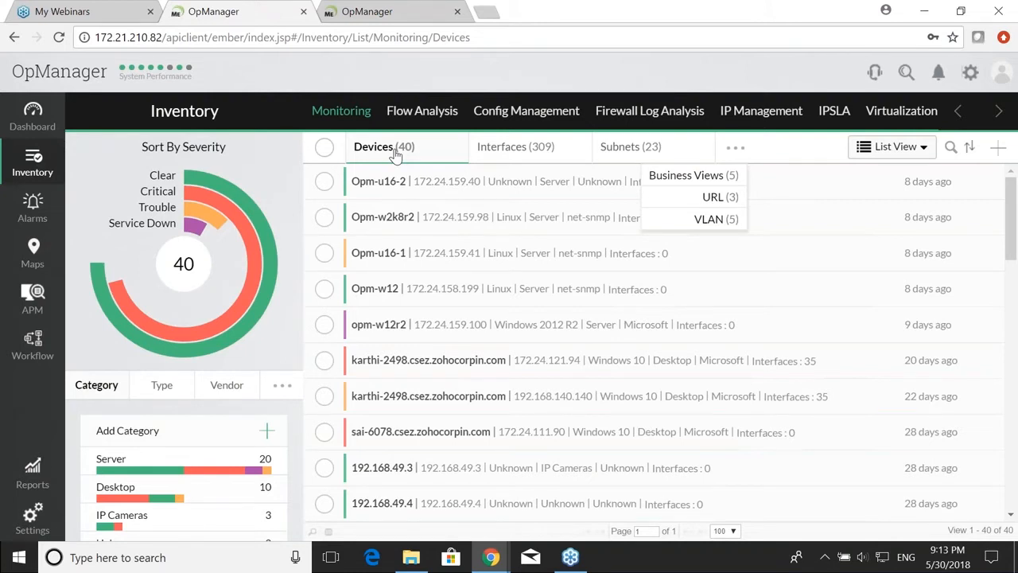
Step: Advance the presentation to the '#3 Google maps' slide
{"action": "key", "text": "alt+Tab"}
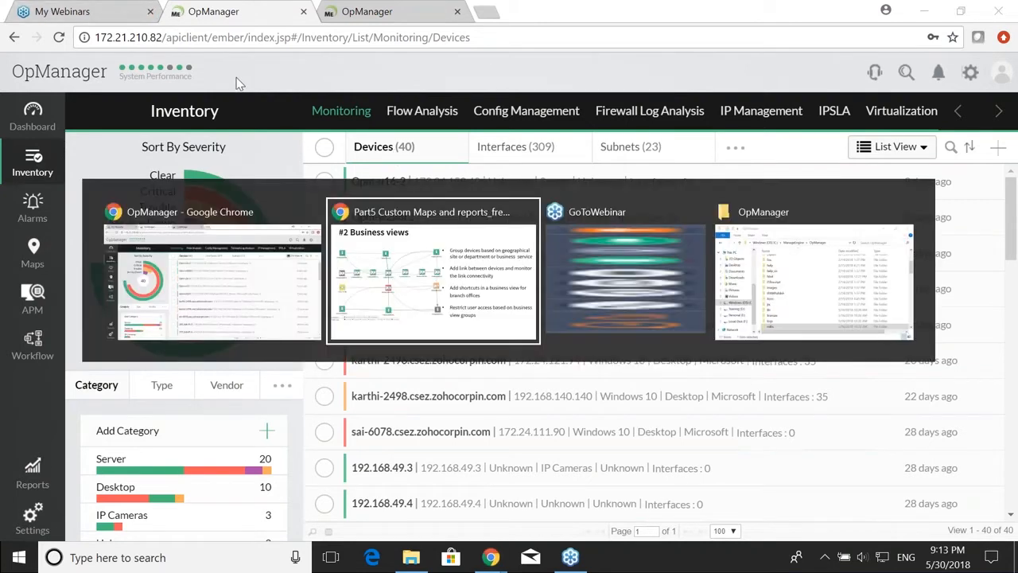
{"action": "key", "text": "Right"}
{"action": "key", "text": "alt+Tab"}
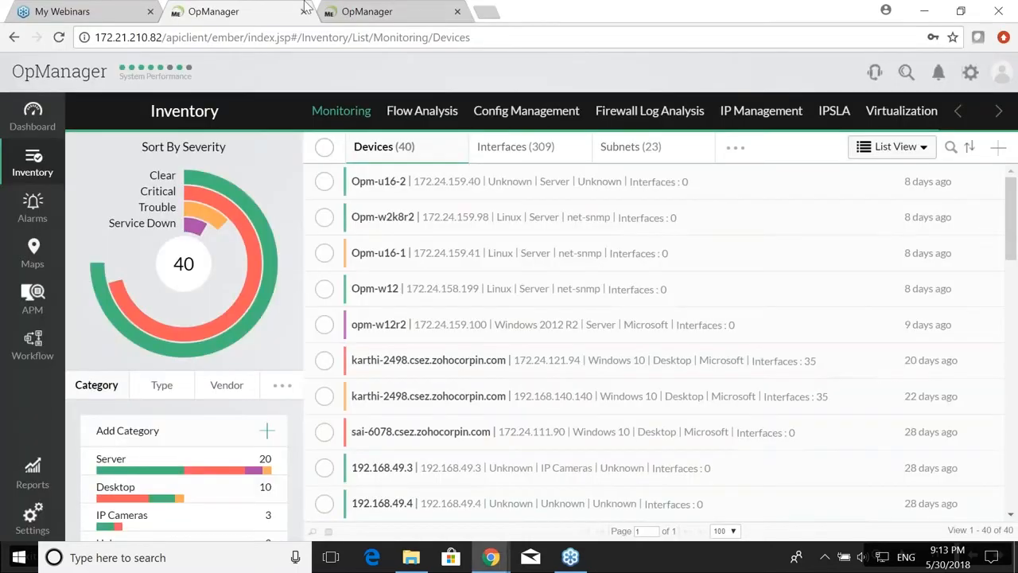
Step: Download GMaps_12300.zip from OpManager's Google Maps page and open Google's Get API Key page
{"action": "left_click", "coordinate": [350, 13]}
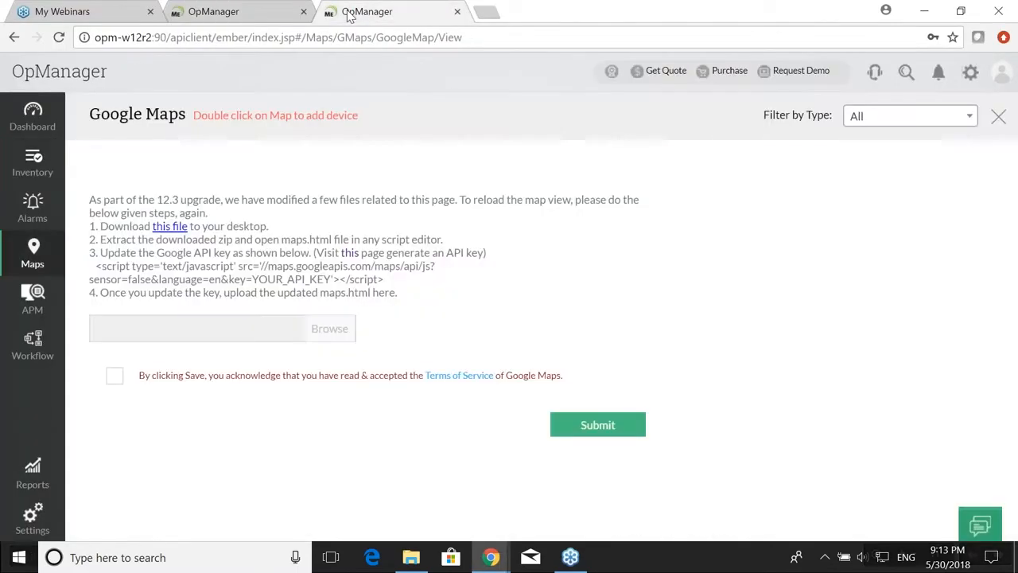
{"action": "left_click", "coordinate": [33, 253]}
{"action": "left_click", "coordinate": [423, 264]}
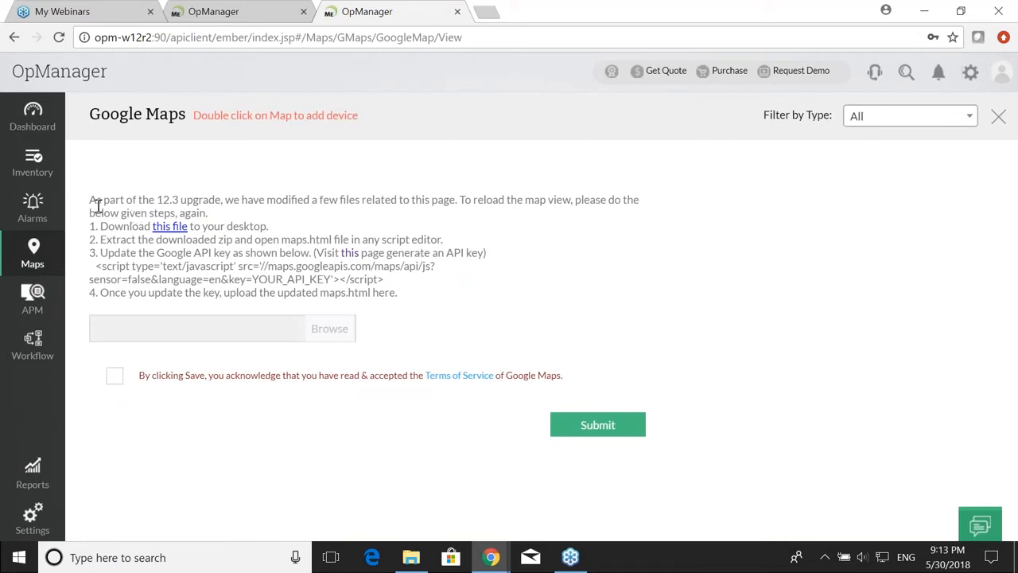
{"action": "left_click", "coordinate": [169, 229]}
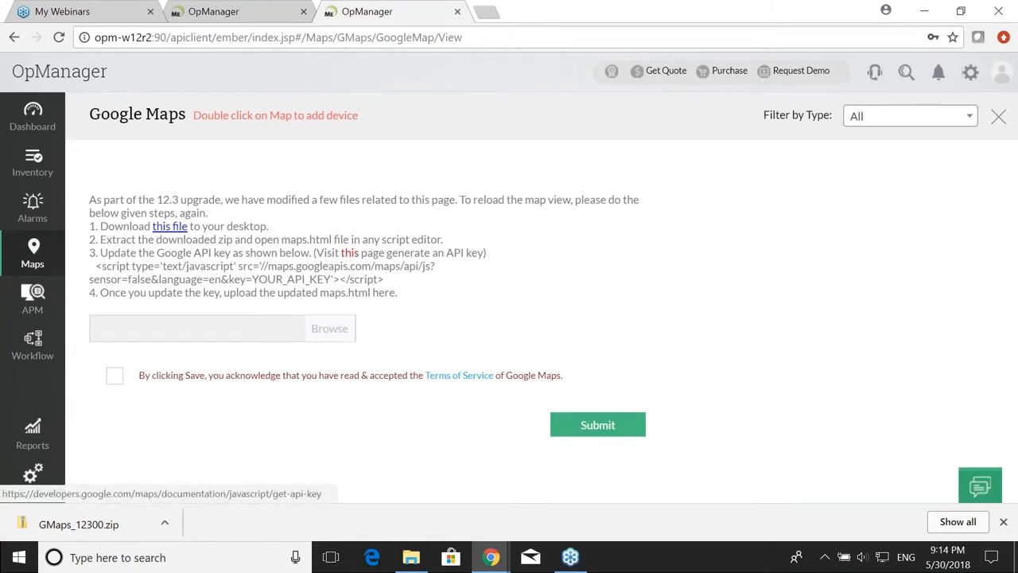
{"action": "left_click", "coordinate": [349, 252]}
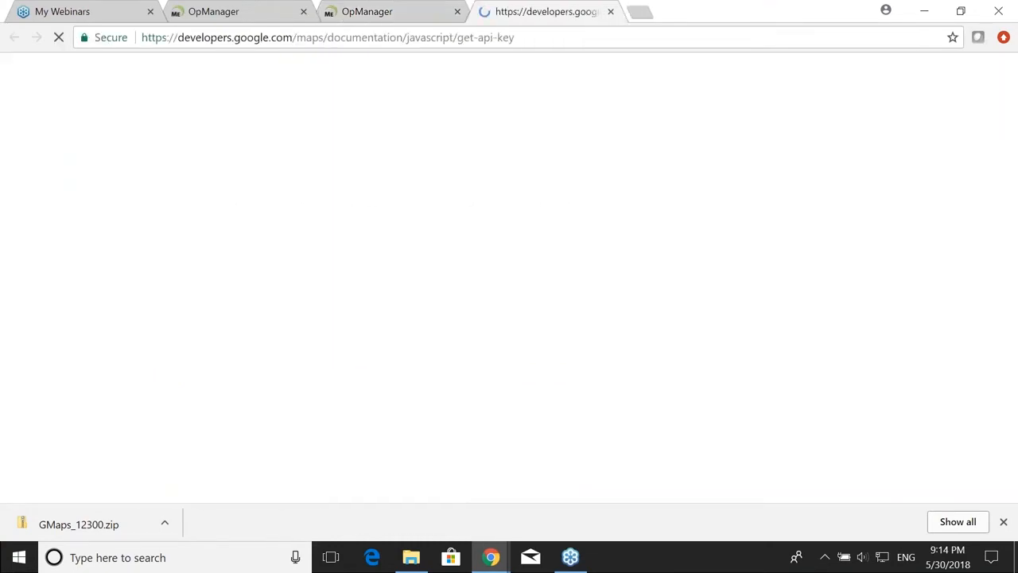
Step: Start Google Maps Platform setup with Maps ticked, then return to the OpManager Google Maps page
{"action": "scroll", "coordinate": [404, 318], "scroll_direction": "down", "scroll_amount": 2}
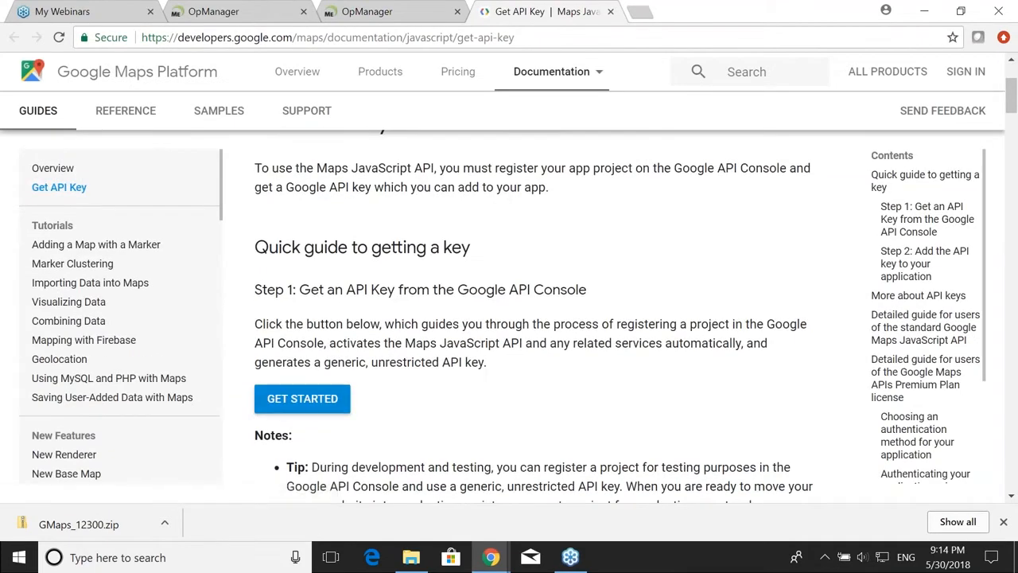
{"action": "left_click", "coordinate": [310, 402]}
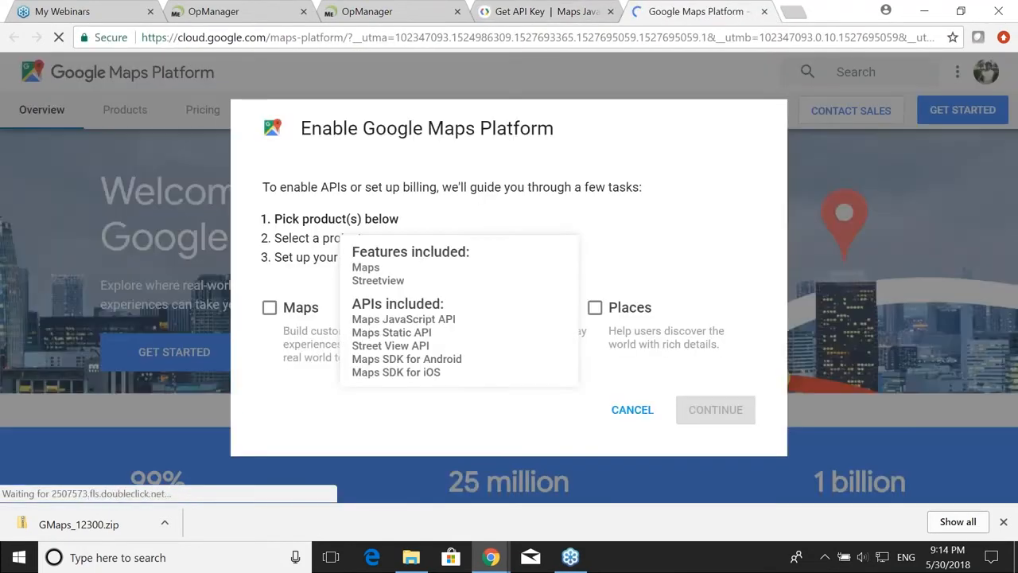
{"action": "left_click", "coordinate": [269, 308]}
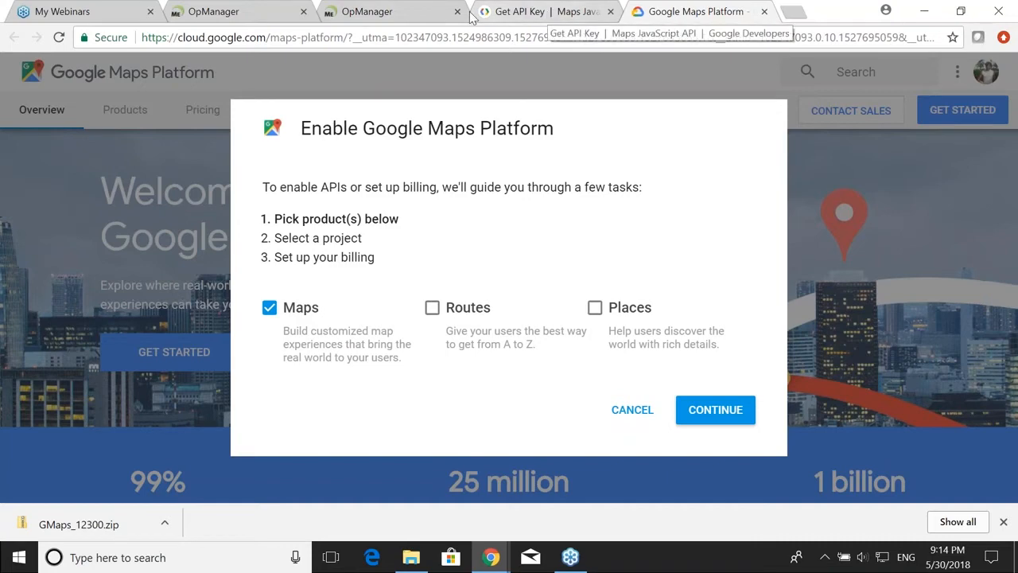
{"action": "left_click", "coordinate": [420, 14]}
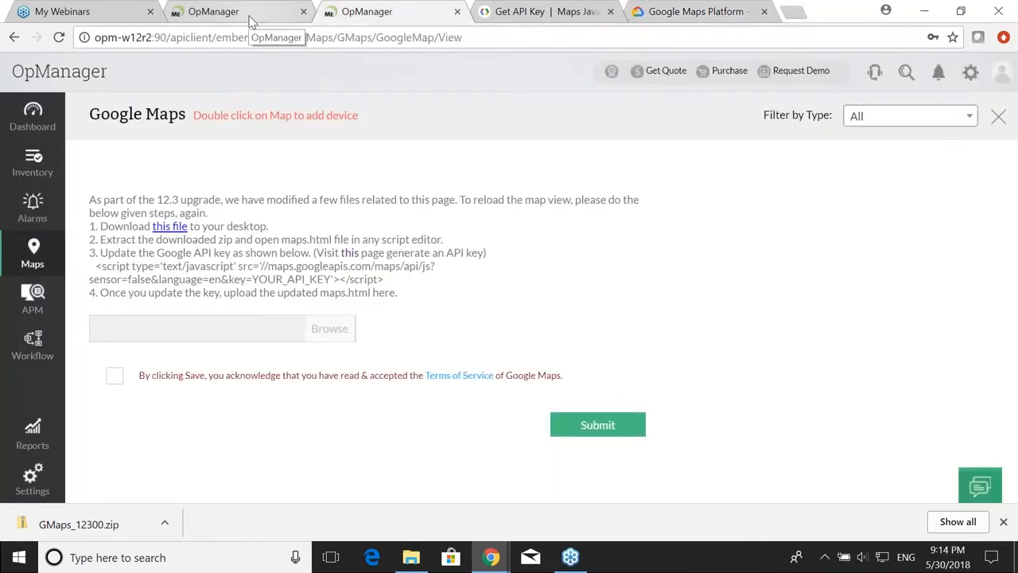
Step: Advance the slideshow to the next Google maps step, then bring OpManager back in front
{"action": "key", "text": "alt+Tab"}
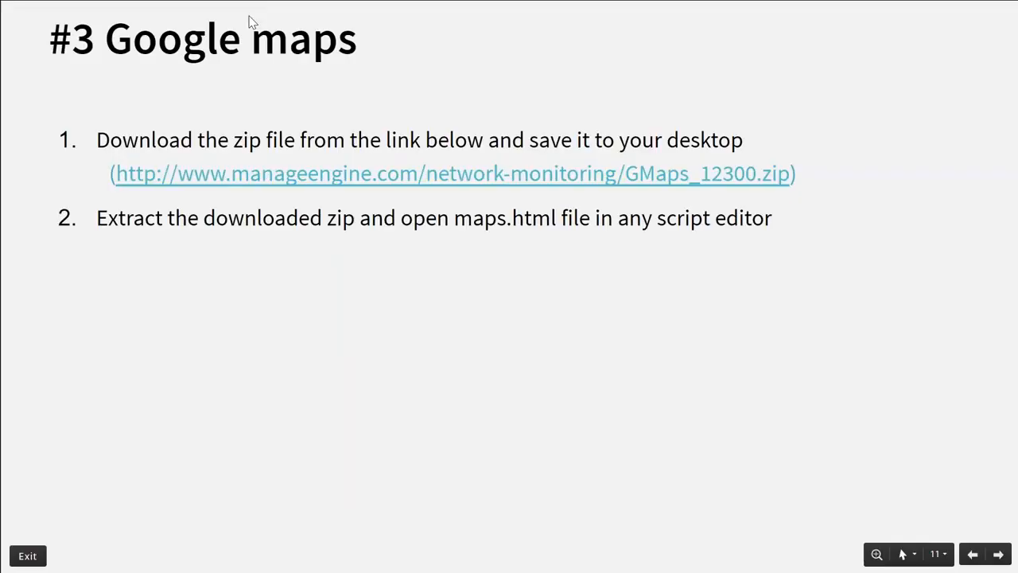
{"action": "key", "text": "Right"}
{"action": "key", "text": "Right"}
{"action": "key", "text": "Right"}
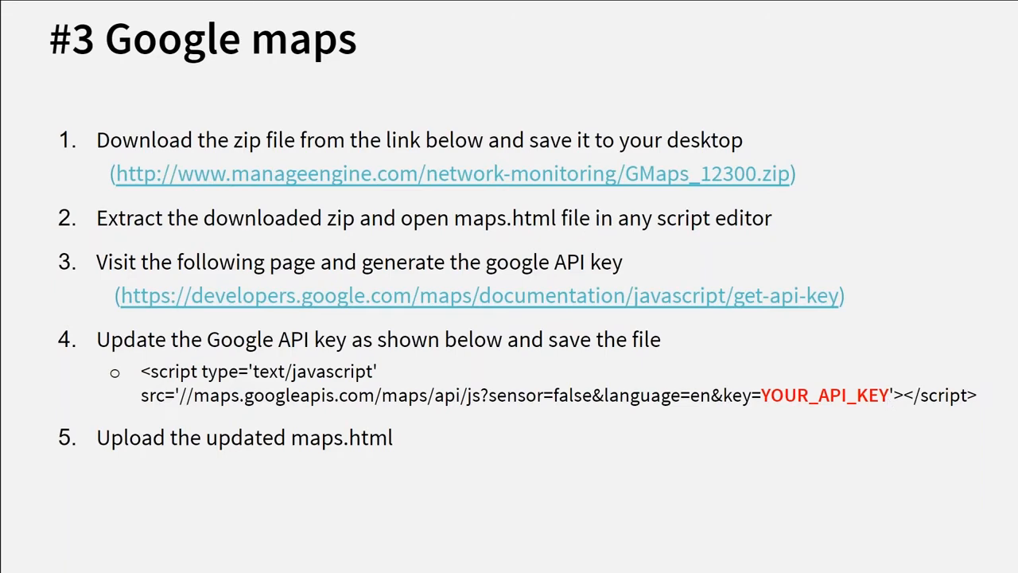
{"action": "key", "text": "alt+Tab"}
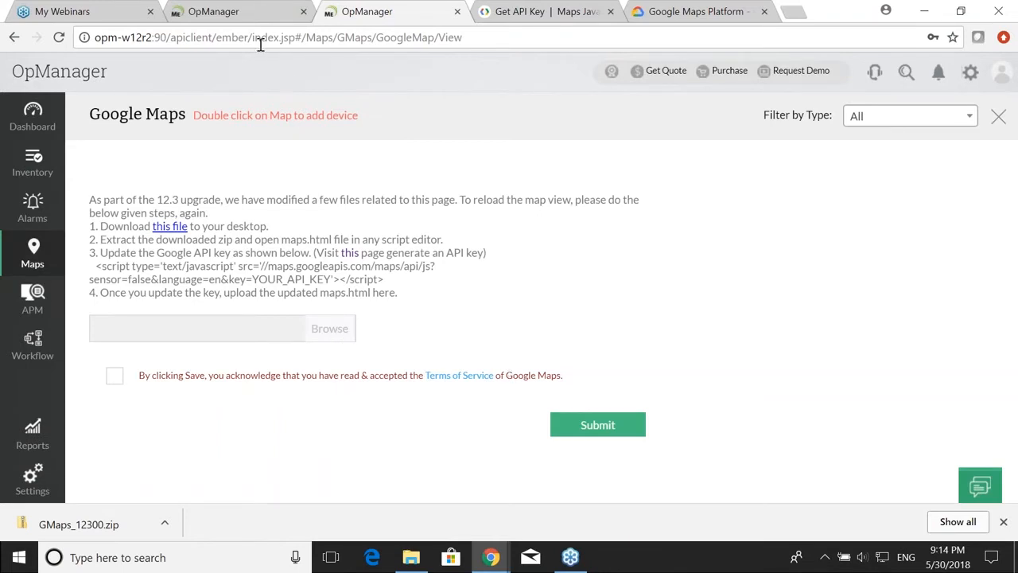
{"action": "key", "text": "alt+Tab"}
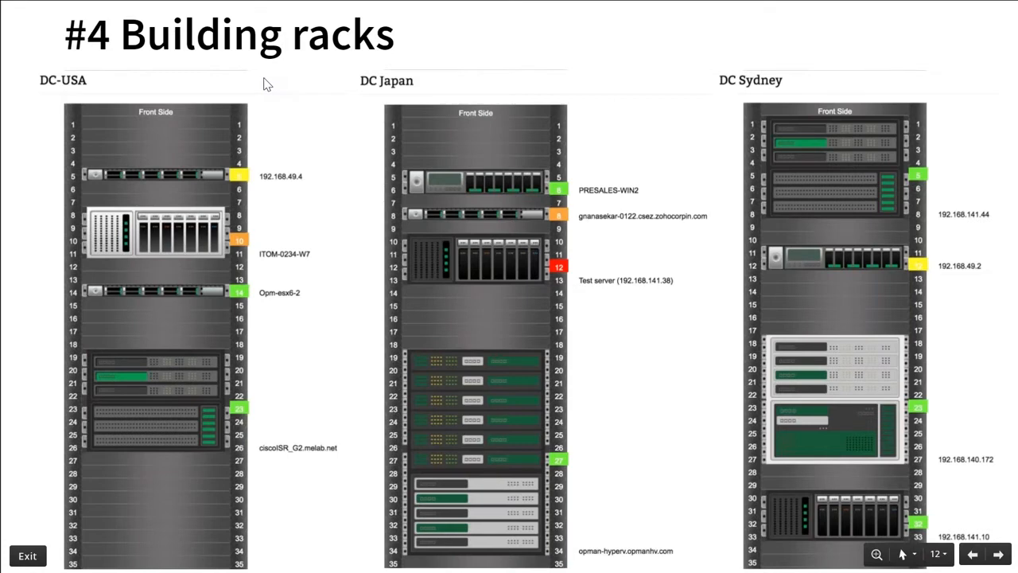
{"action": "key", "text": "alt+Tab"}
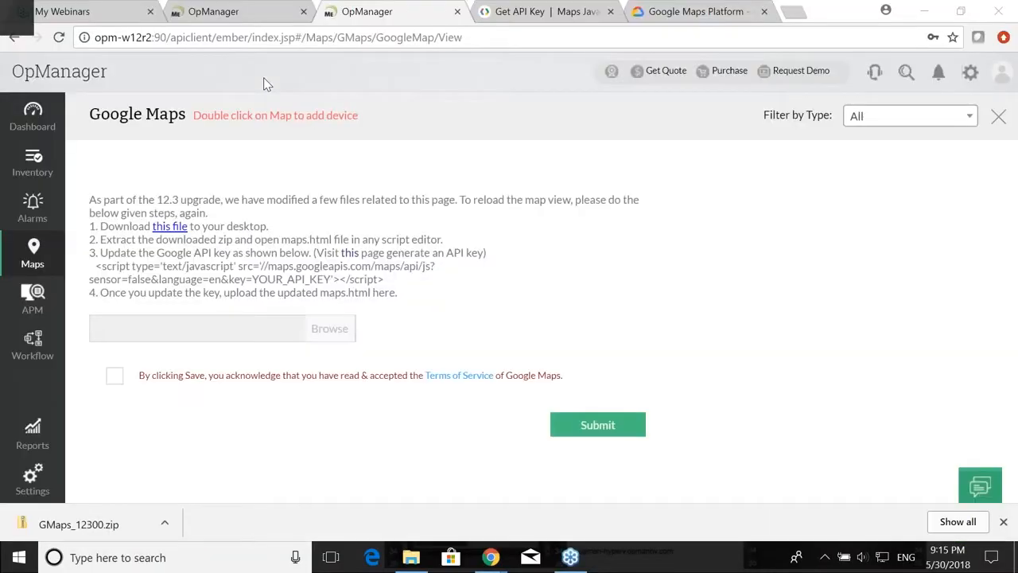
Step: From the Maps overview, start a new rack and rename it California
{"action": "left_click", "coordinate": [231, 14]}
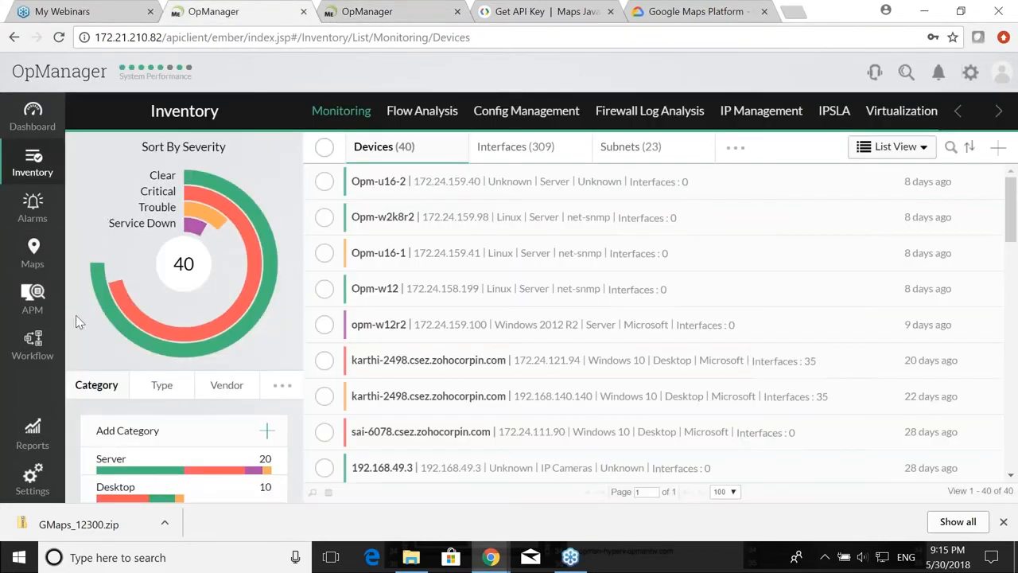
{"action": "left_click", "coordinate": [33, 253]}
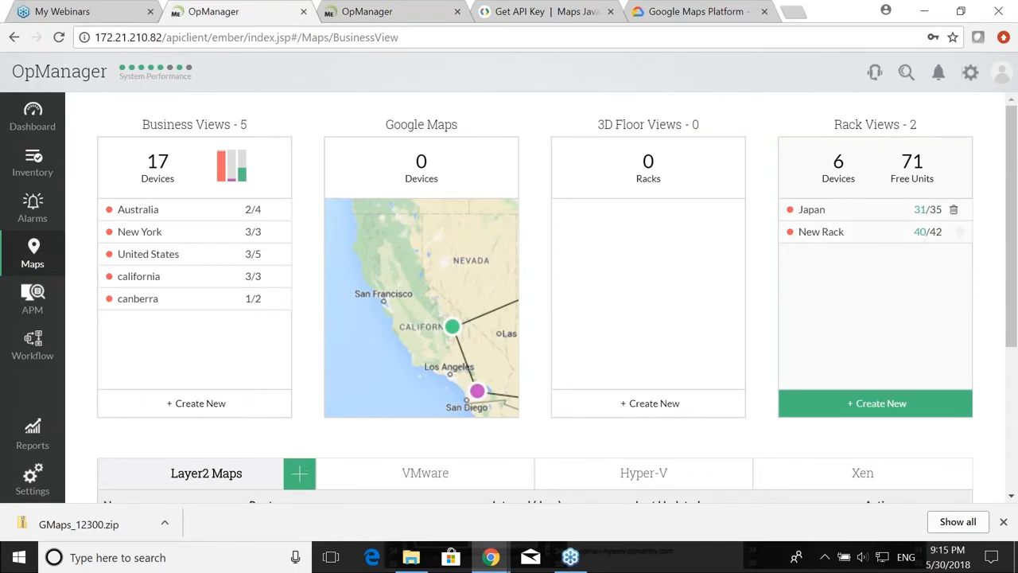
{"action": "left_click", "coordinate": [883, 404]}
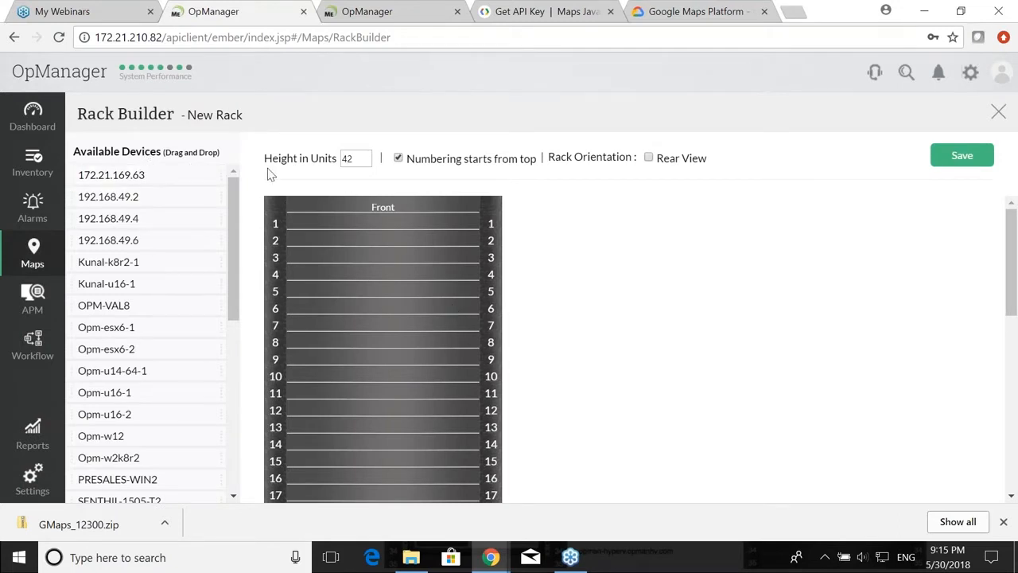
{"action": "left_click", "coordinate": [226, 117]}
{"action": "triple_click", "coordinate": [226, 117]}
{"action": "type", "text": "California"}
Step: Place 172.21.169.63 at unit 3, a server at unit 7, Opm-esx6-2 at unit 12; rack height 24 is refused
{"action": "left_click_drag", "start_coordinate": [151, 174], "coordinate": [382, 256]}
{"action": "left_click_drag", "start_coordinate": [106, 254], "coordinate": [389, 325]}
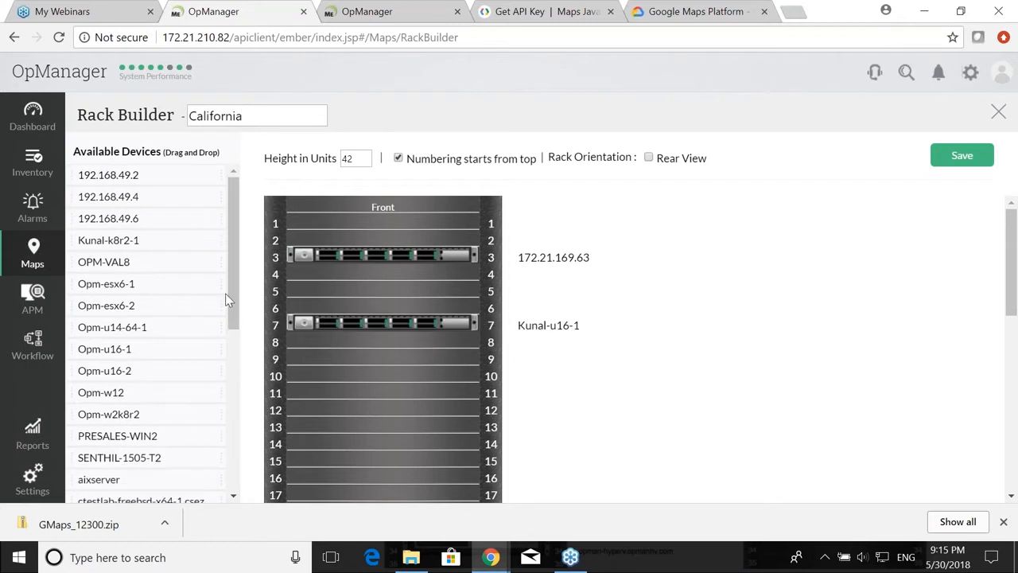
{"action": "left_click_drag", "start_coordinate": [140, 307], "coordinate": [382, 410]}
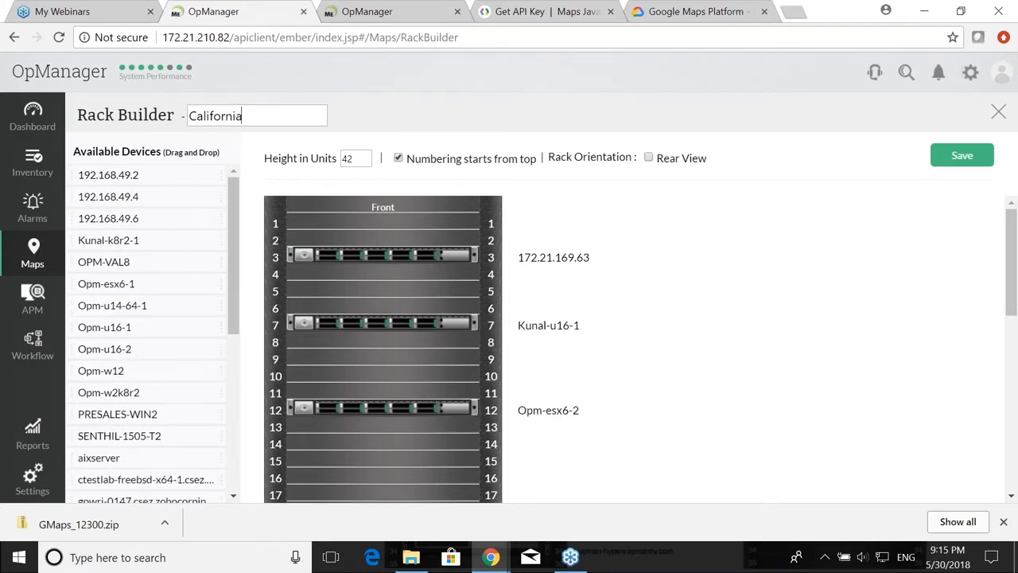
{"action": "left_click", "coordinate": [350, 159]}
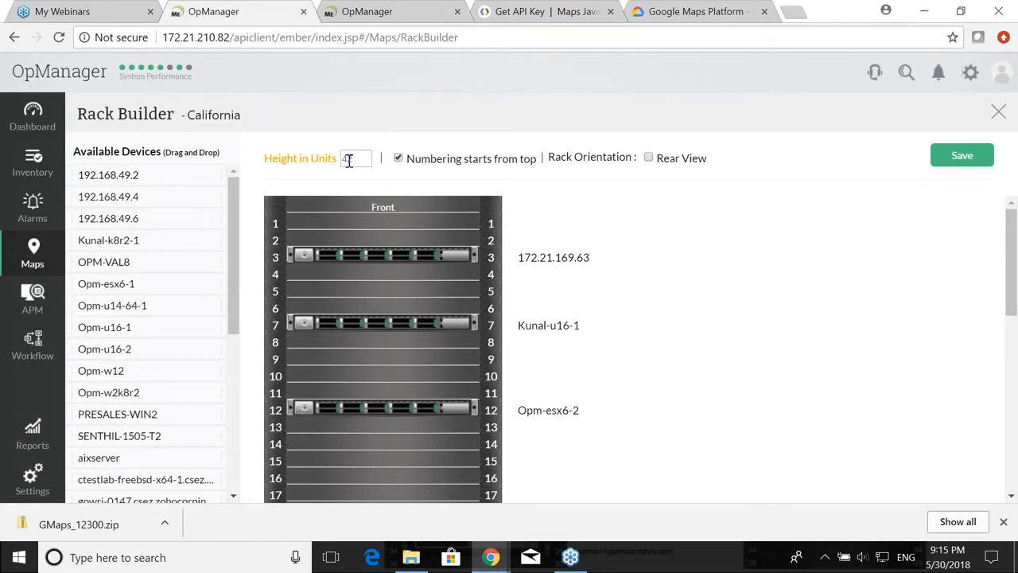
{"action": "type", "text": "24"}
{"action": "left_click", "coordinate": [366, 175]}
{"action": "left_click", "coordinate": [627, 135]}
Step: Make Opm-esx6-2 an 8U Black device and save the California rack
{"action": "scroll", "coordinate": [416, 207], "scroll_direction": "down", "scroll_amount": 2}
{"action": "scroll", "coordinate": [416, 207], "scroll_direction": "up", "scroll_amount": 2}
{"action": "scroll", "coordinate": [443, 337], "scroll_direction": "down", "scroll_amount": 5}
{"action": "scroll", "coordinate": [444, 338], "scroll_direction": "up", "scroll_amount": 4}
{"action": "scroll", "coordinate": [444, 337], "scroll_direction": "down", "scroll_amount": 3}
{"action": "scroll", "coordinate": [444, 337], "scroll_direction": "up", "scroll_amount": 3}
{"action": "left_click", "coordinate": [404, 337]}
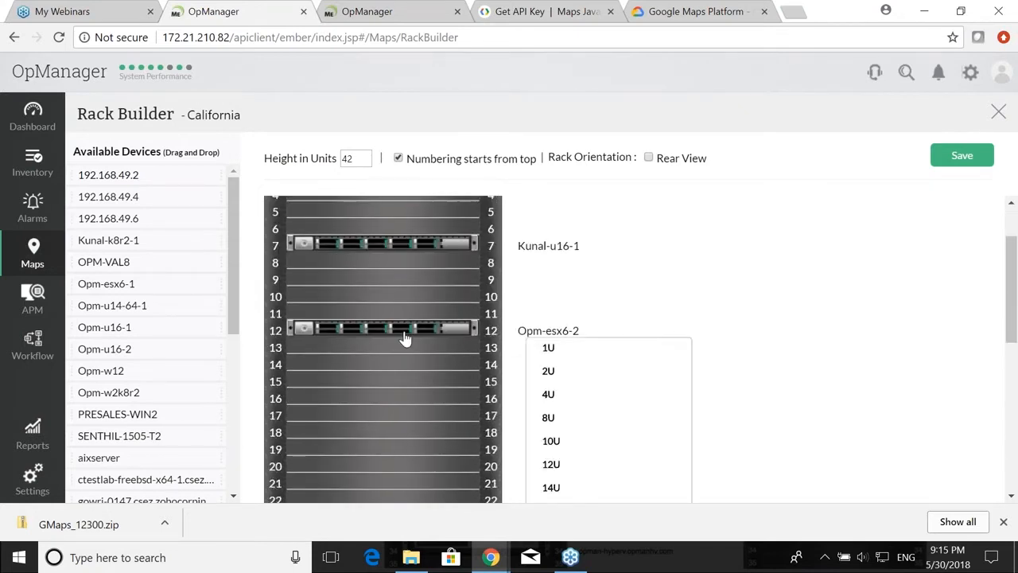
{"action": "left_click", "coordinate": [548, 418]}
{"action": "left_click", "coordinate": [432, 387]}
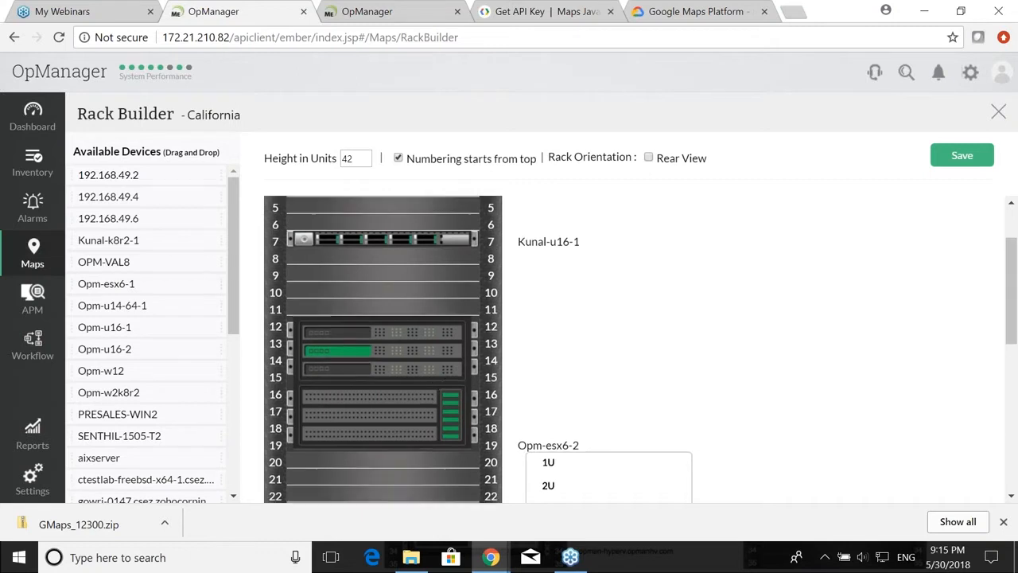
{"action": "scroll", "coordinate": [586, 414], "scroll_direction": "down", "scroll_amount": 5}
{"action": "left_click", "coordinate": [552, 431]}
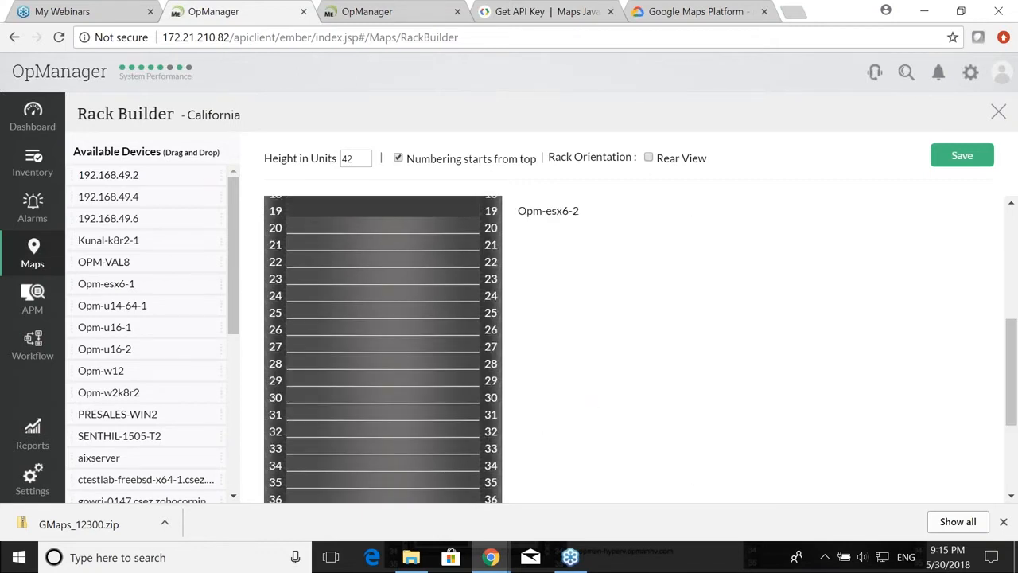
{"action": "scroll", "coordinate": [324, 359], "scroll_direction": "up", "scroll_amount": 5}
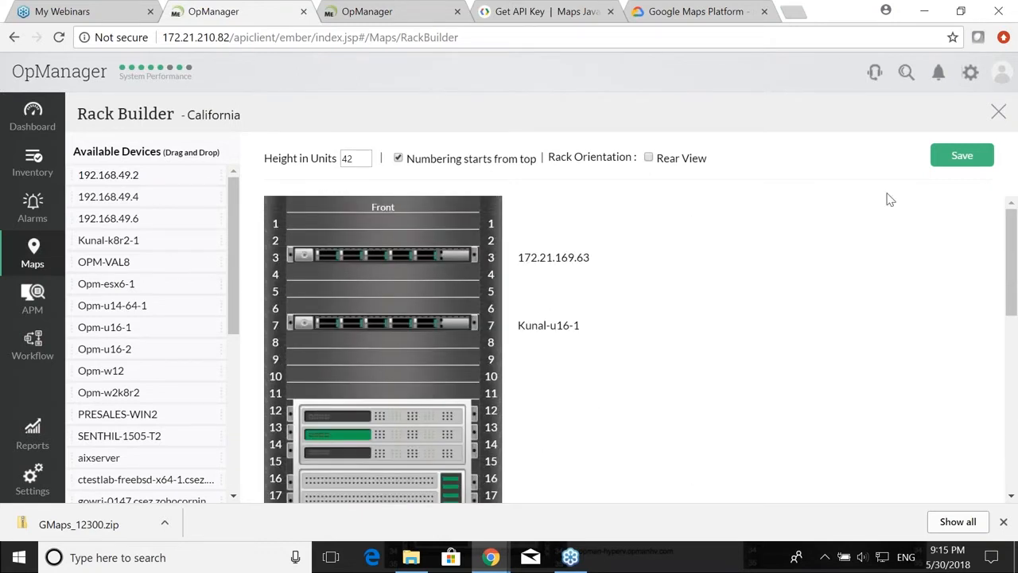
{"action": "left_click", "coordinate": [959, 157]}
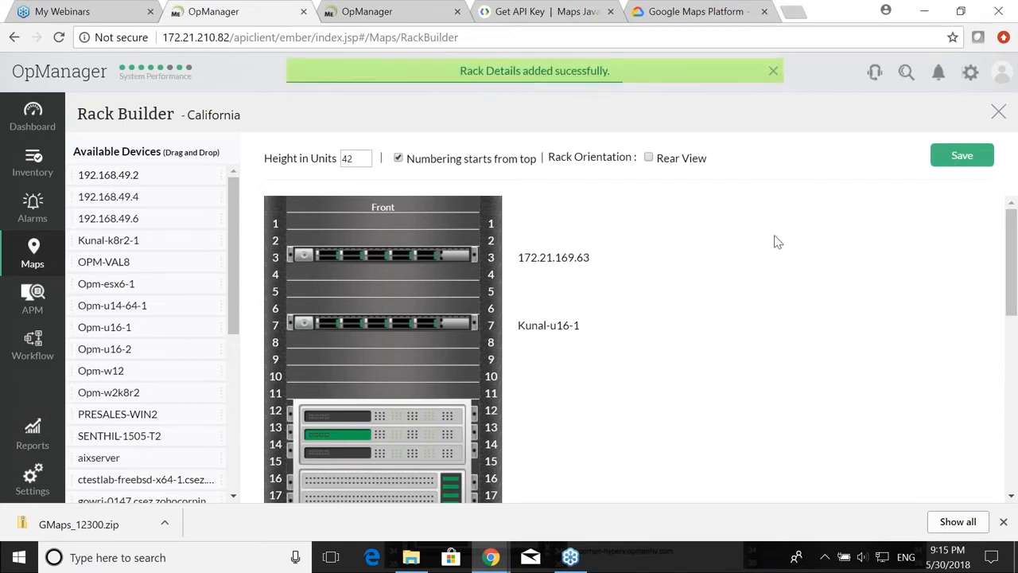
{"action": "left_click", "coordinate": [998, 112]}
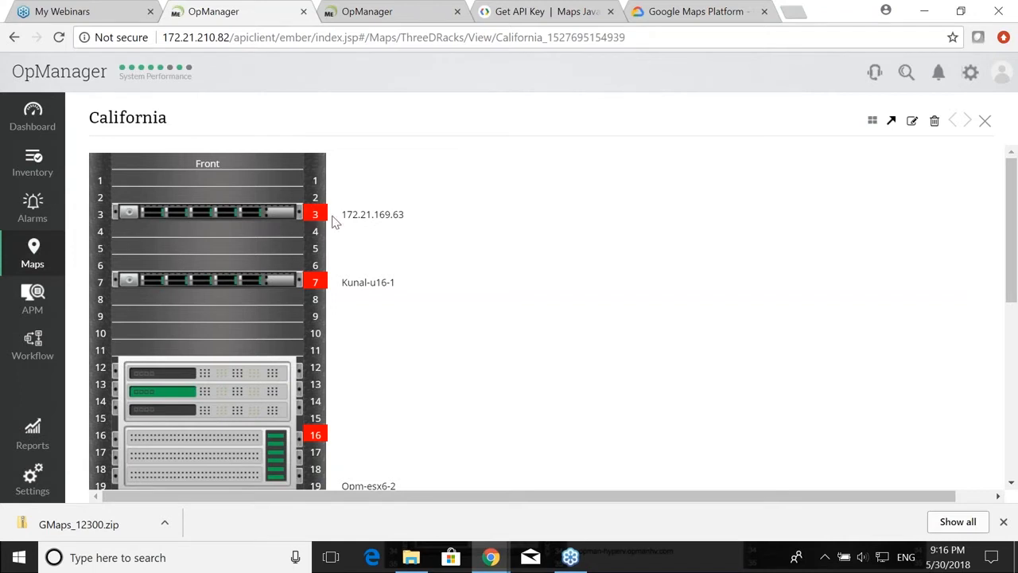
Step: Open device 172.21.169.63 from the California rack and show its Trouble and Critical alerts
{"action": "scroll", "coordinate": [307, 245], "scroll_direction": "down", "scroll_amount": 3}
{"action": "scroll", "coordinate": [307, 245], "scroll_direction": "up", "scroll_amount": 3}
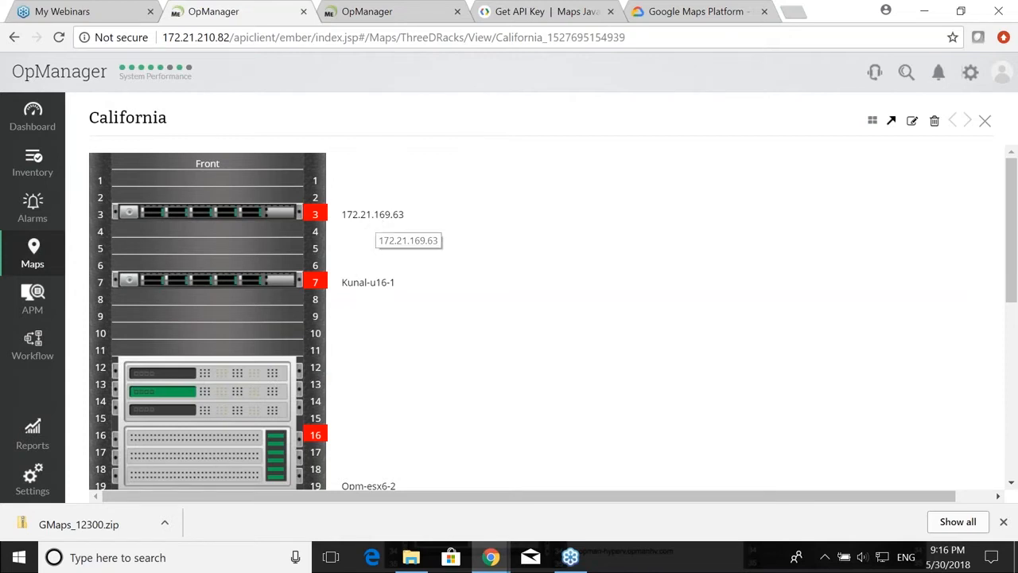
{"action": "left_click", "coordinate": [374, 215]}
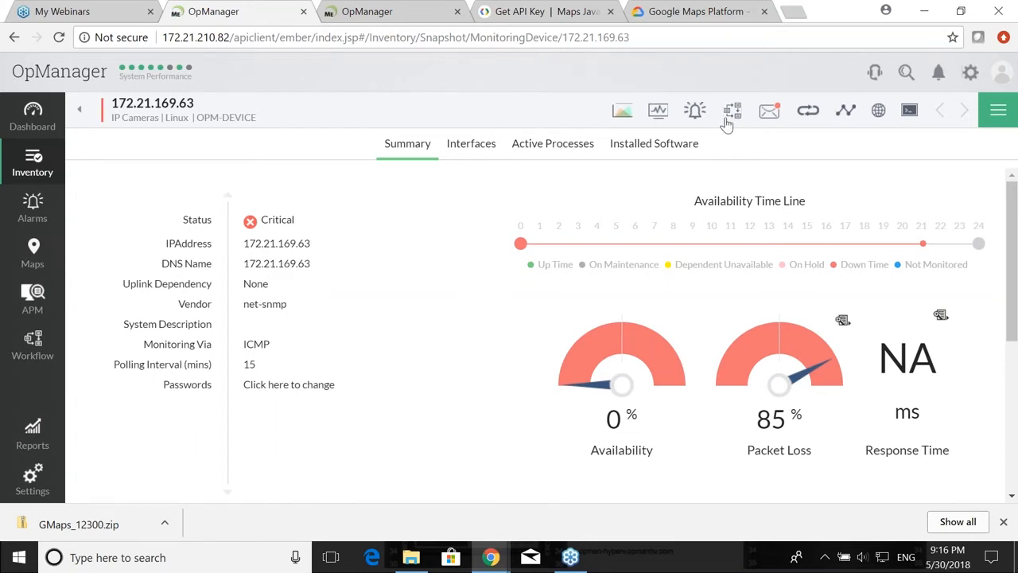
{"action": "left_click", "coordinate": [697, 112]}
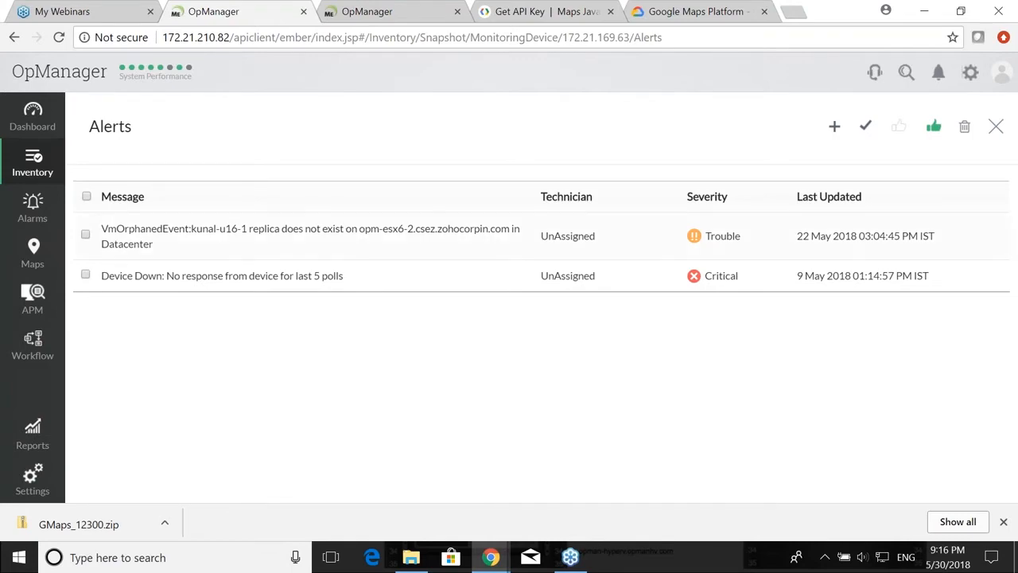
{"action": "key", "text": "alt+Tab"}
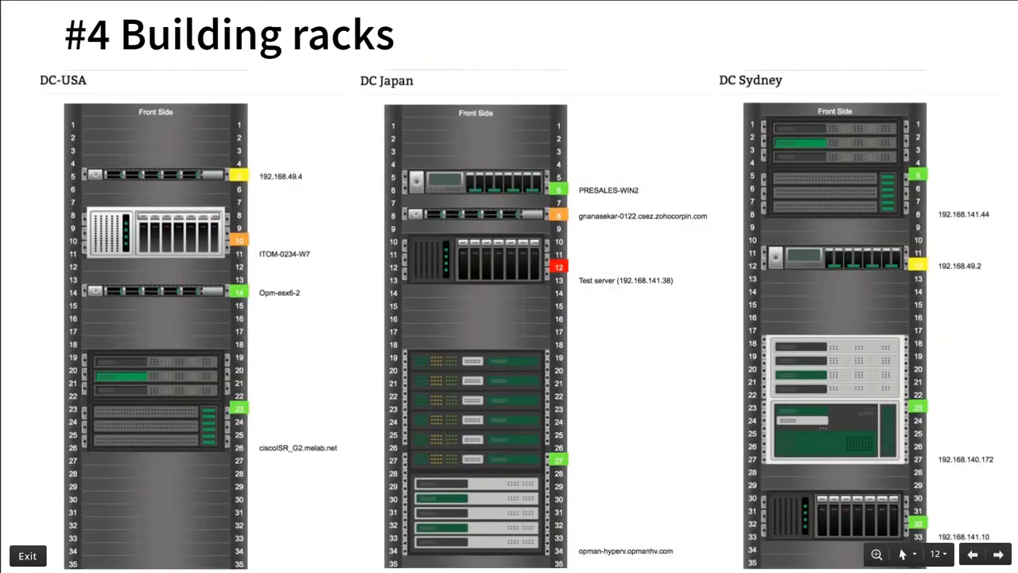
Step: Advance to the '#5 Building 3D floor view' slide and reopen OpManager's Maps overview
{"action": "key", "text": "Right"}
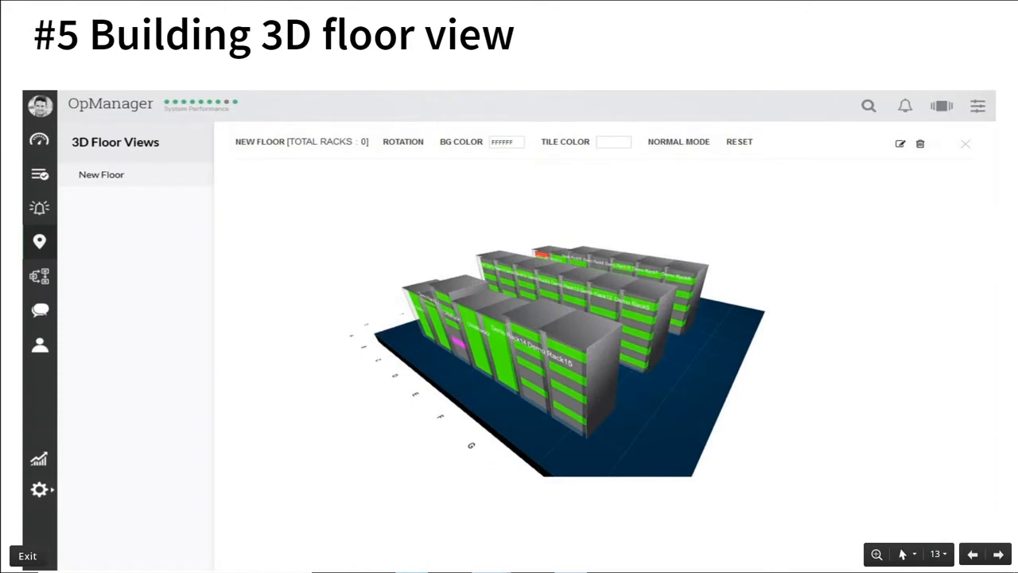
{"action": "key", "text": "alt+Tab"}
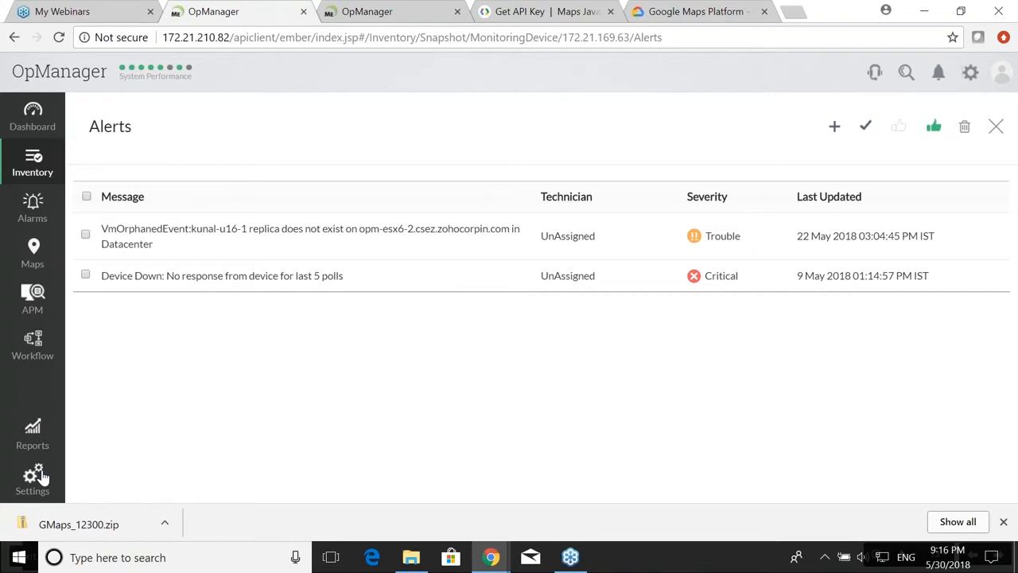
{"action": "left_click", "coordinate": [32, 253]}
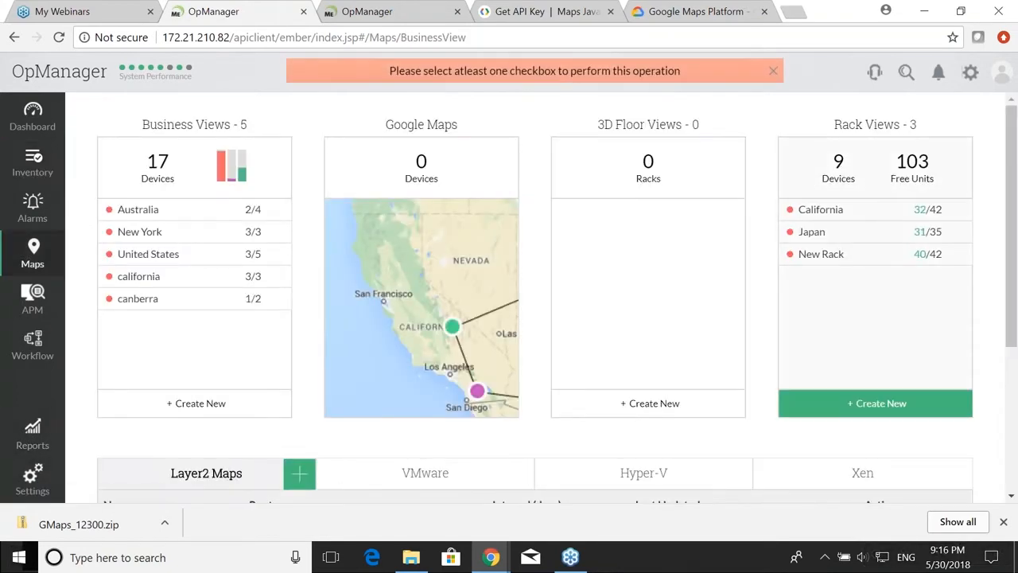
Step: Lay out California, Japan and New Rack on a new 3D floor grid, save it as New Floor, and close it
{"action": "left_click", "coordinate": [641, 407]}
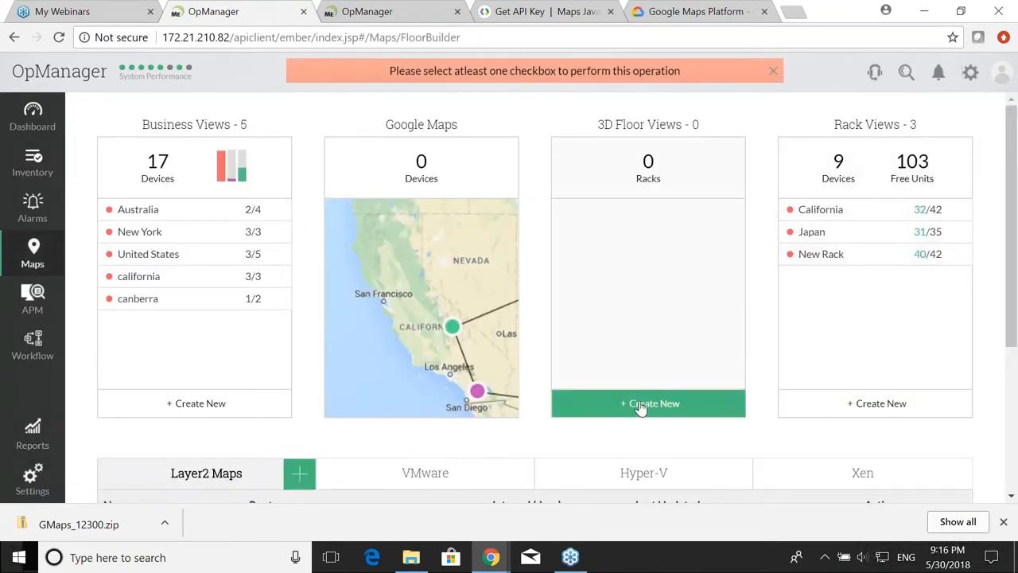
{"action": "scroll", "coordinate": [467, 244], "scroll_direction": "down", "scroll_amount": 3}
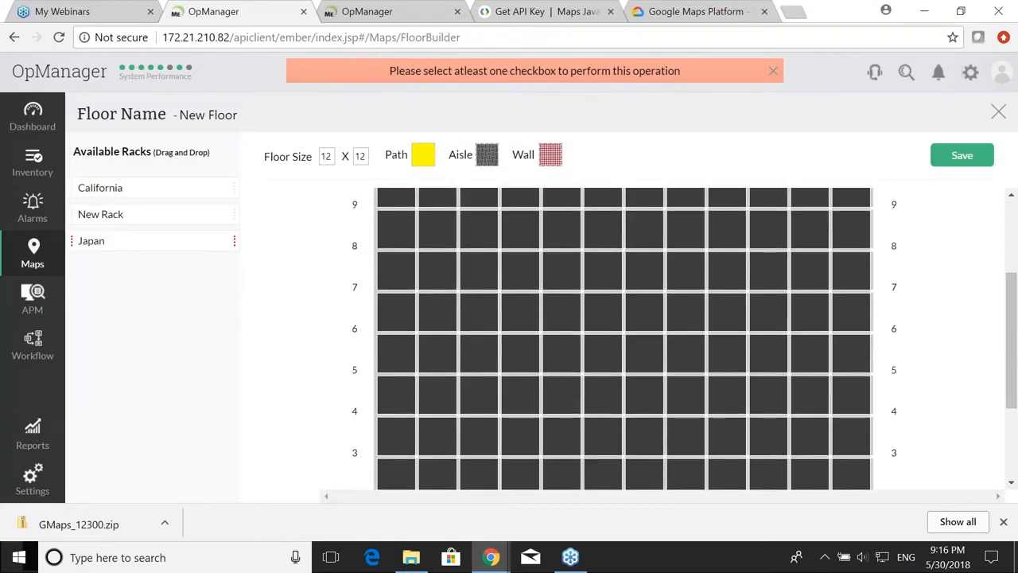
{"action": "left_click_drag", "start_coordinate": [109, 187], "coordinate": [528, 300]}
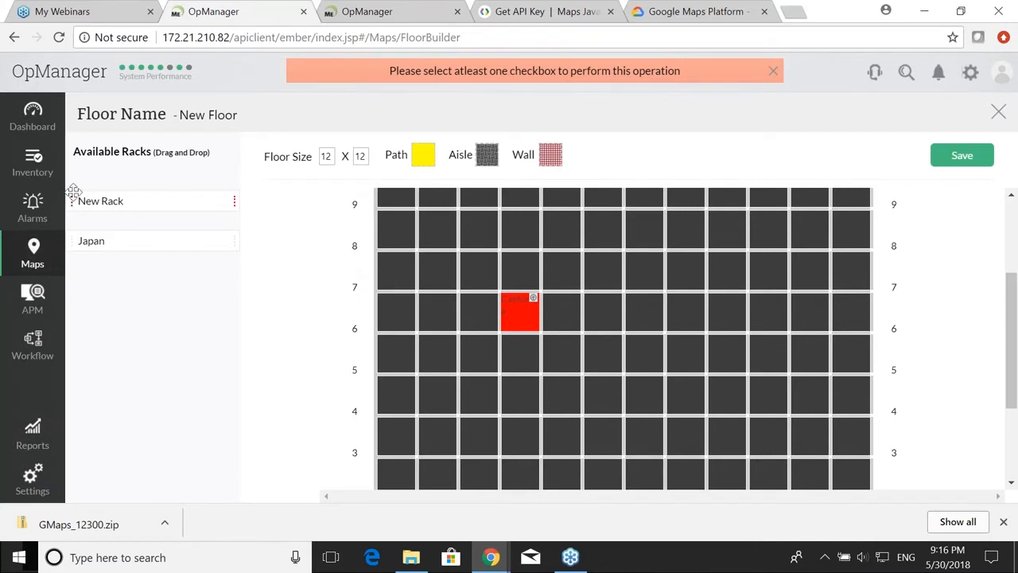
{"action": "left_click_drag", "start_coordinate": [111, 202], "coordinate": [650, 321]}
{"action": "left_click_drag", "start_coordinate": [135, 243], "coordinate": [716, 316]}
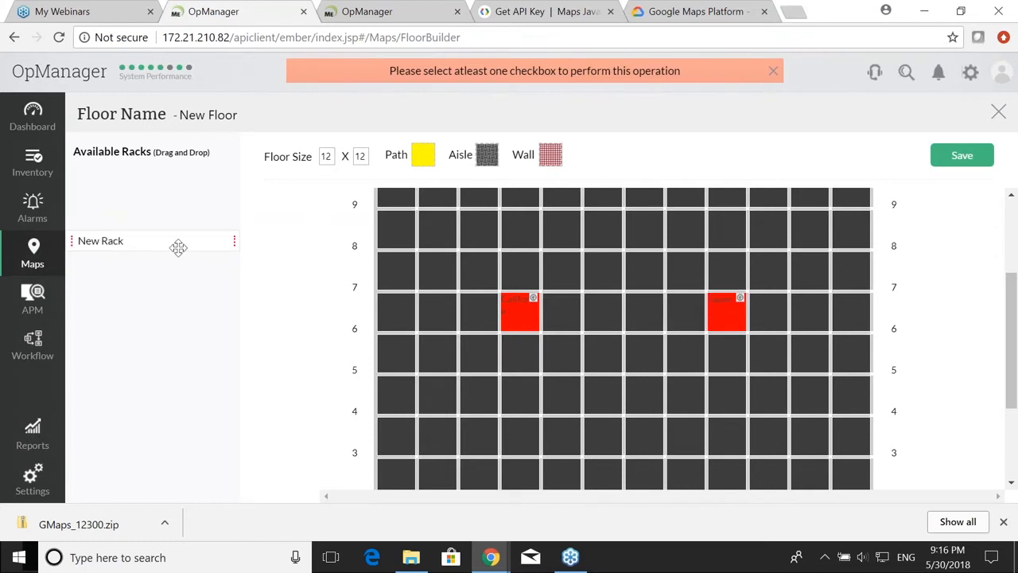
{"action": "left_click_drag", "start_coordinate": [110, 242], "coordinate": [641, 396]}
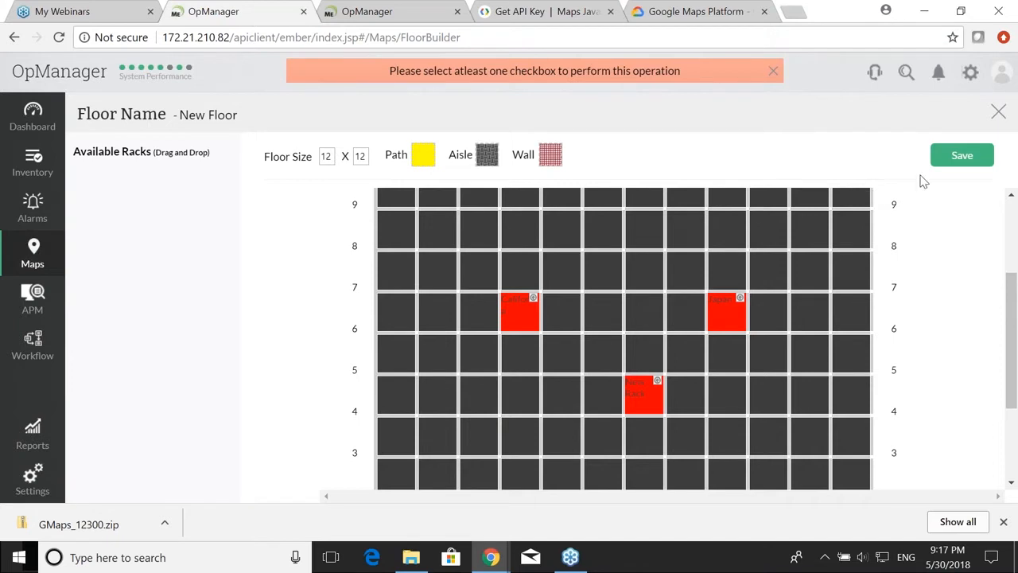
{"action": "left_click", "coordinate": [963, 159]}
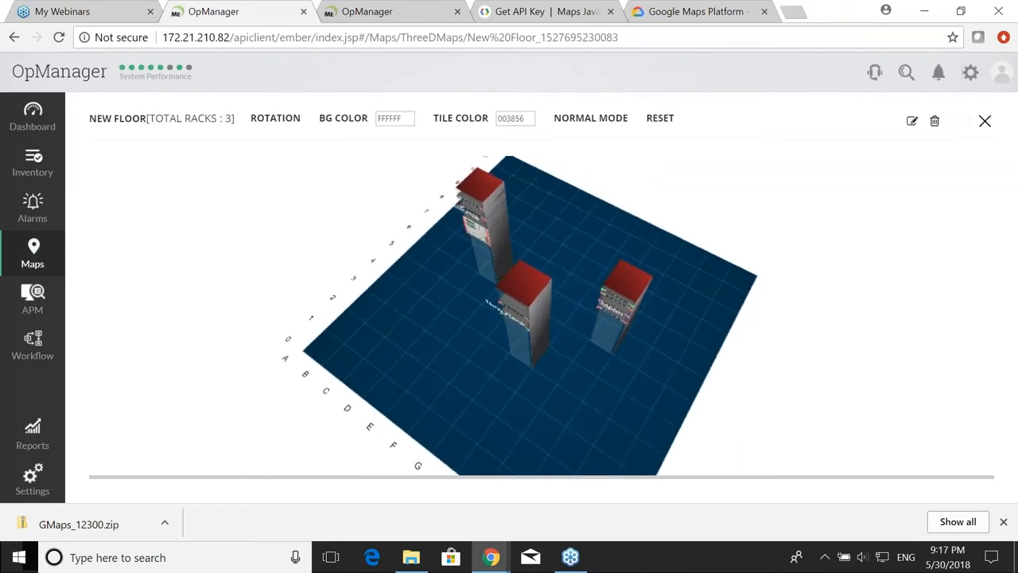
{"action": "left_click", "coordinate": [985, 120]}
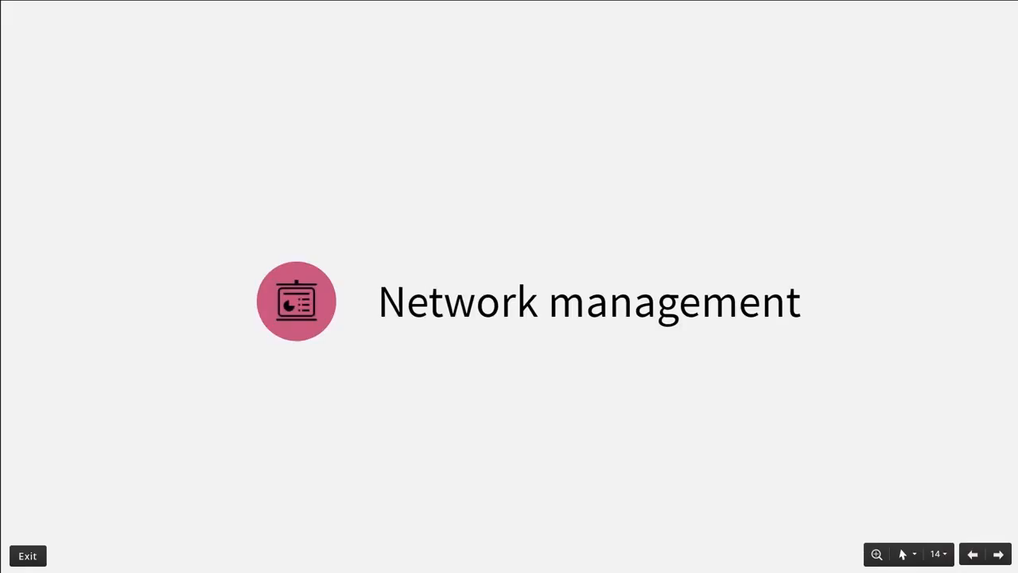
Step: Reveal all three points on slide 15 '#1 Dashboards and widgets', then return to OpManager
{"action": "key", "text": "Right"}
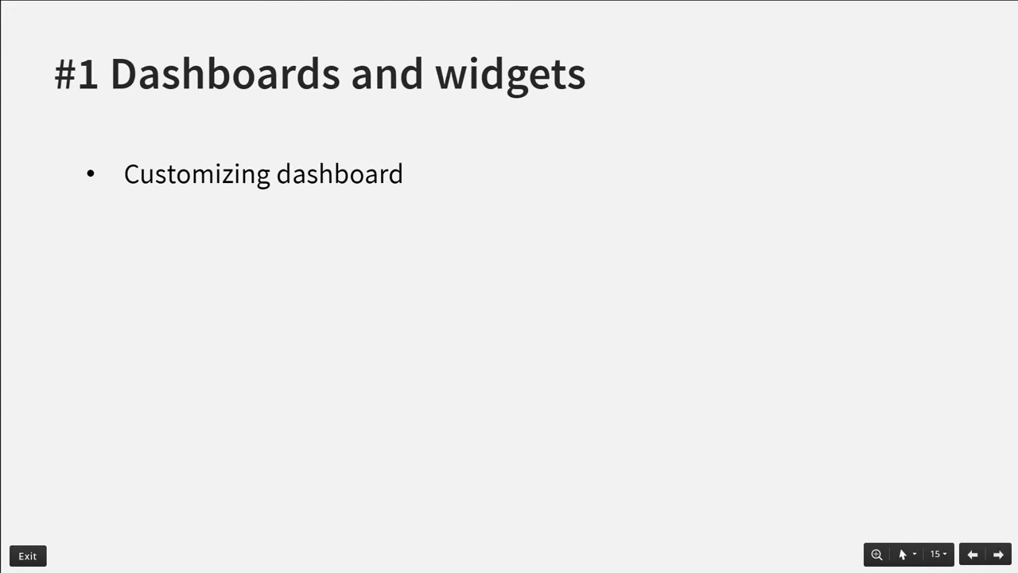
{"action": "key", "text": "Right"}
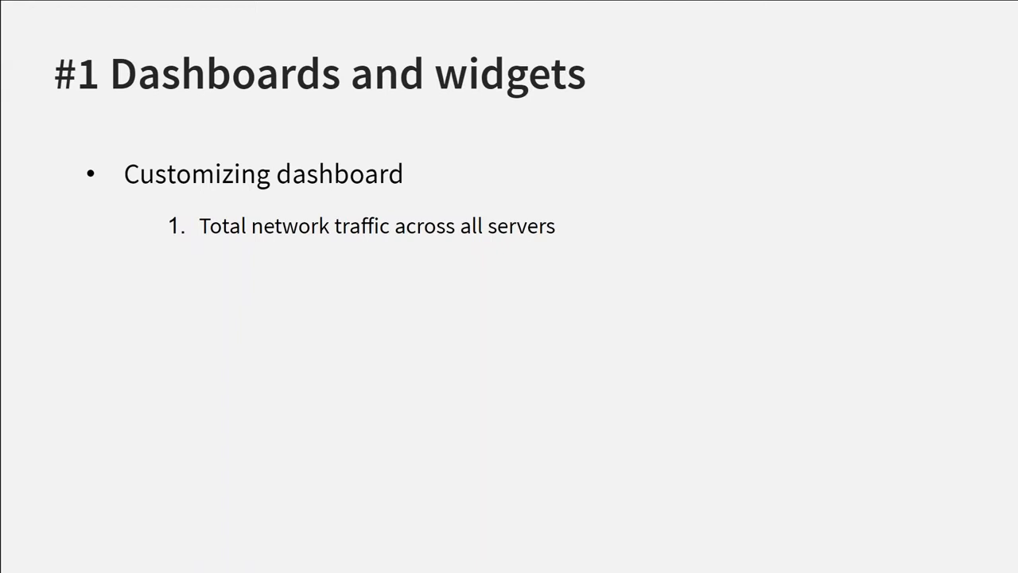
{"action": "key", "text": "Right"}
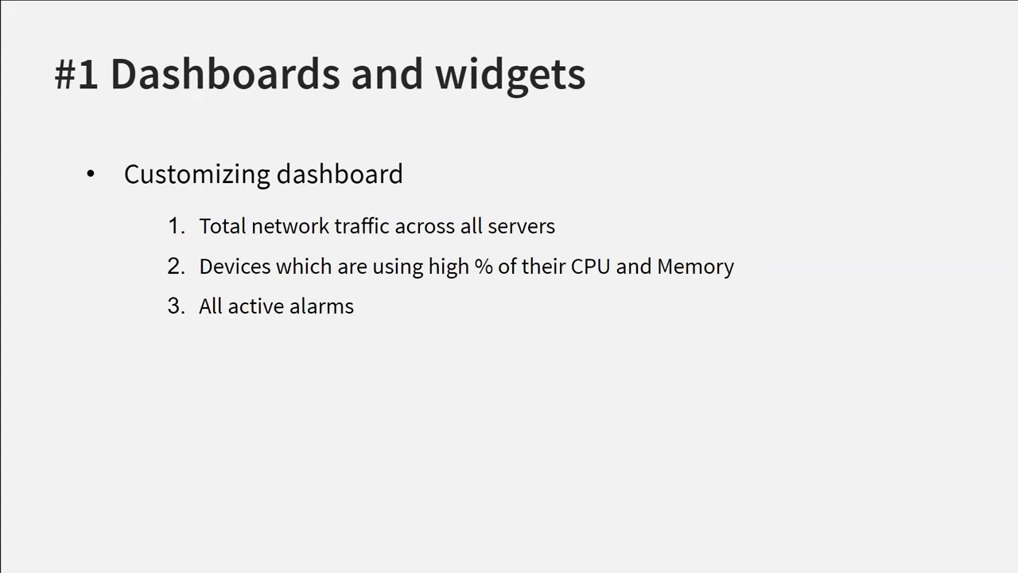
{"action": "key", "text": "super"}
{"action": "key", "text": "alt+Tab"}
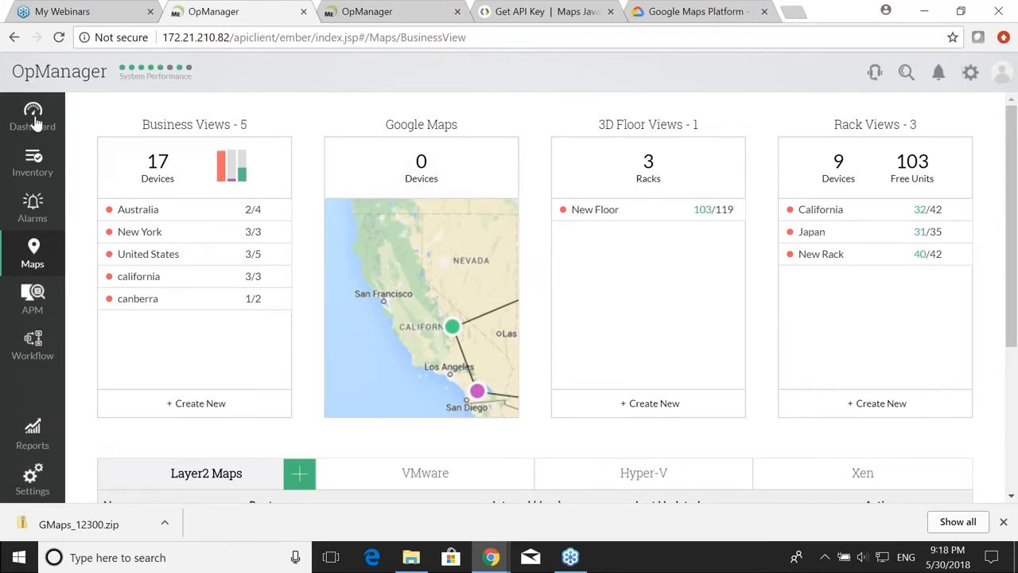
Step: Open the Dashboard and switch to the Server traffic dashboard
{"action": "left_click", "coordinate": [29, 143]}
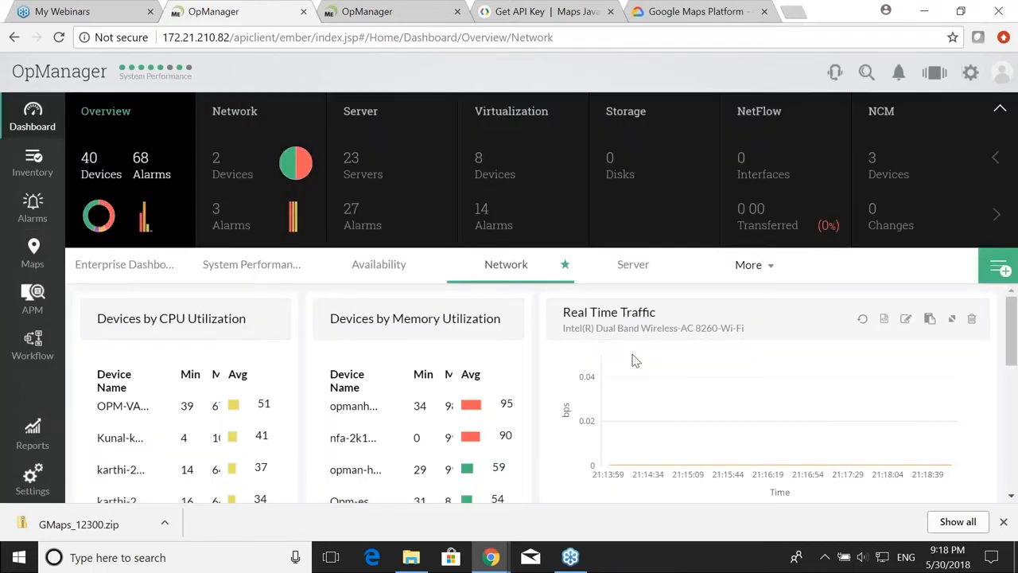
{"action": "scroll", "coordinate": [627, 350], "scroll_direction": "down", "scroll_amount": 1}
{"action": "scroll", "coordinate": [736, 258], "scroll_direction": "up", "scroll_amount": 2}
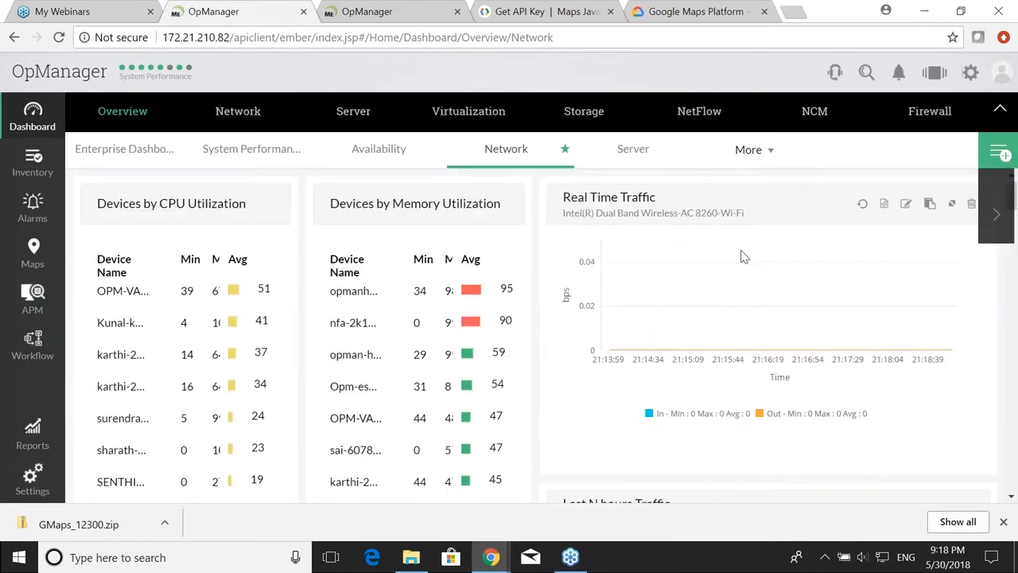
{"action": "left_click", "coordinate": [751, 264]}
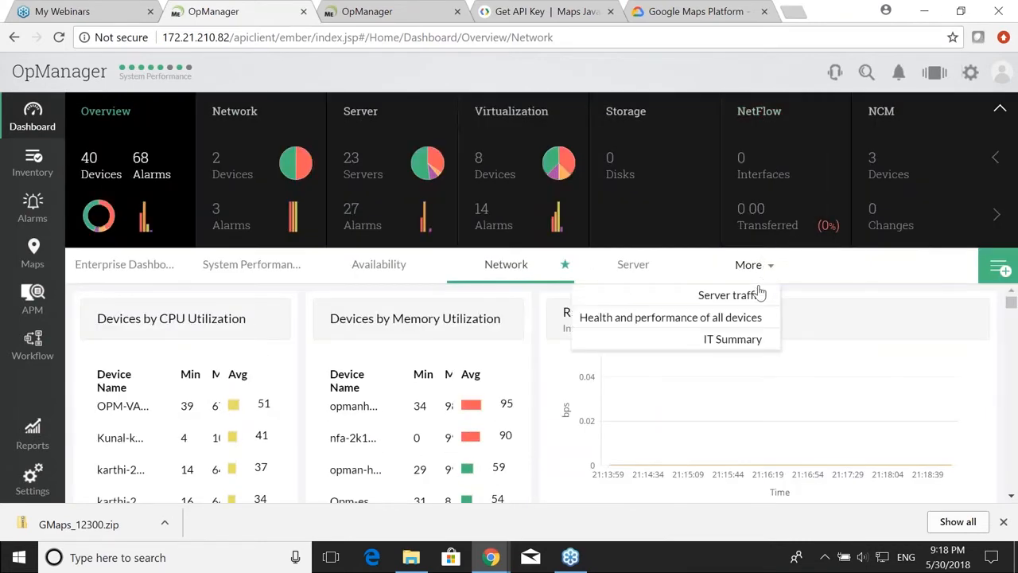
{"action": "left_click", "coordinate": [748, 295]}
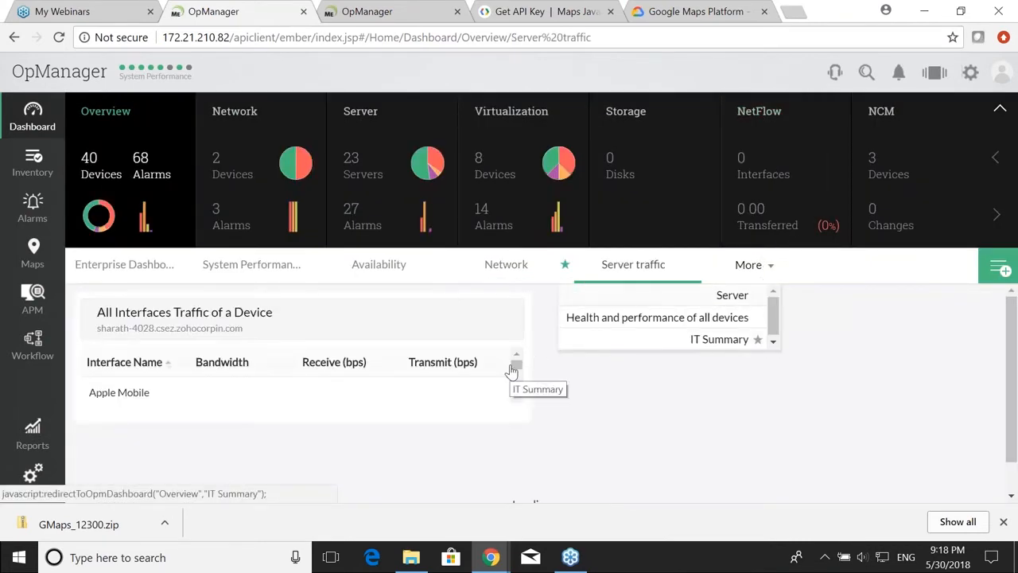
Step: Open the Health and performance of all devices dashboard and browse its CPU utilization widgets
{"action": "scroll", "coordinate": [514, 374], "scroll_direction": "down", "scroll_amount": 3}
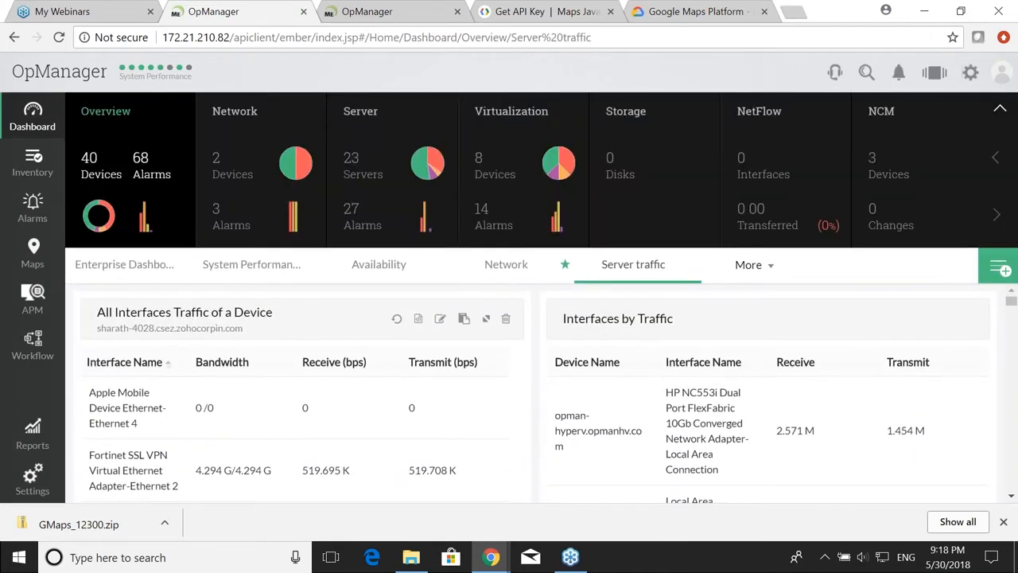
{"action": "left_click", "coordinate": [740, 265]}
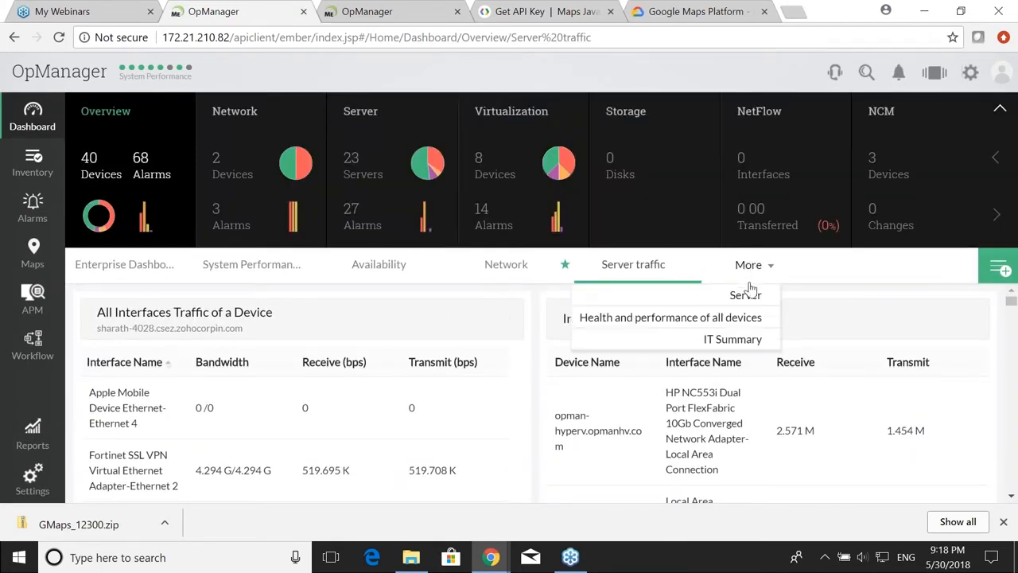
{"action": "left_click", "coordinate": [729, 318]}
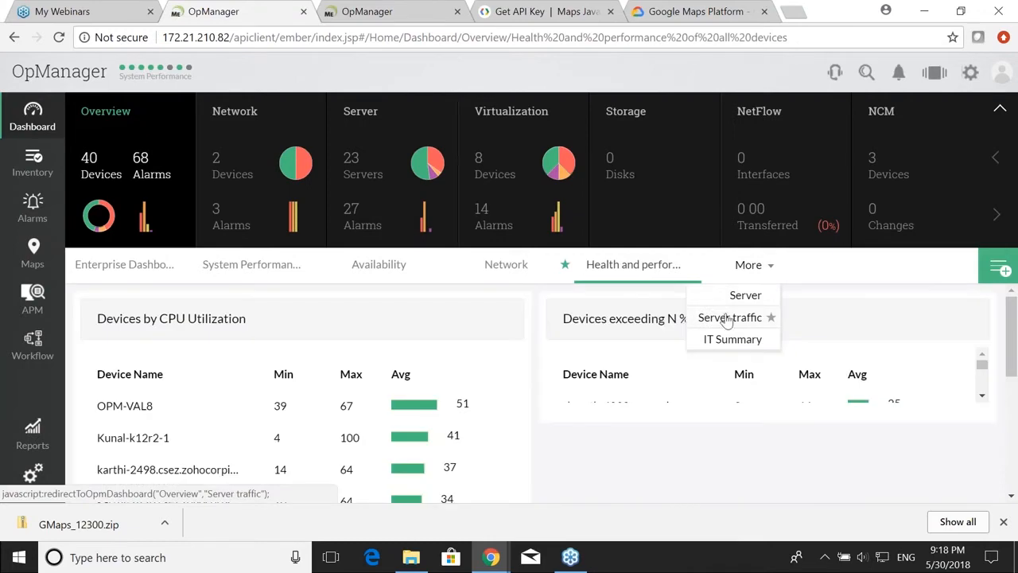
{"action": "scroll", "coordinate": [438, 382], "scroll_direction": "down", "scroll_amount": 4}
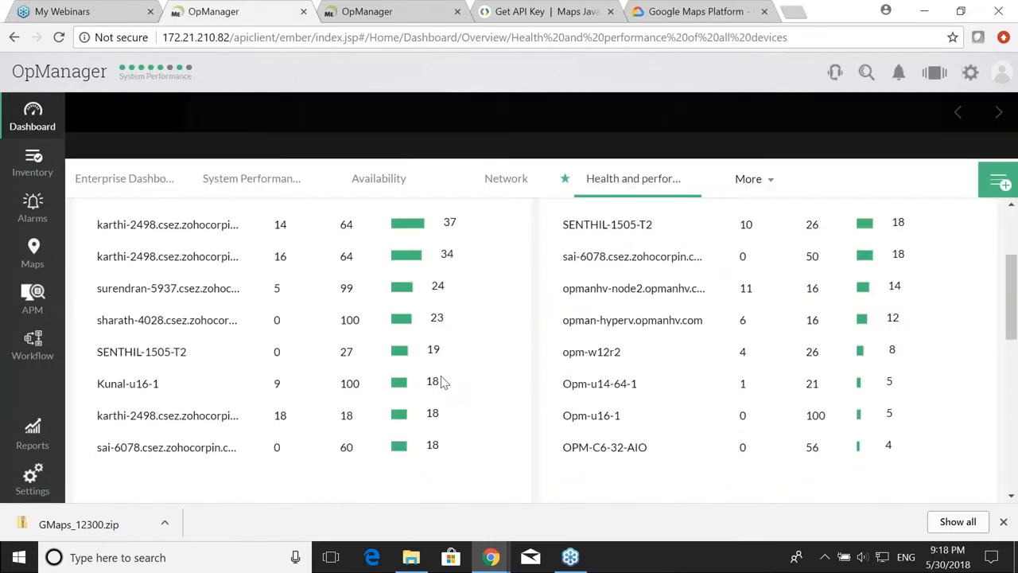
{"action": "scroll", "coordinate": [443, 383], "scroll_direction": "down", "scroll_amount": 3}
{"action": "scroll", "coordinate": [443, 382], "scroll_direction": "up", "scroll_amount": 4}
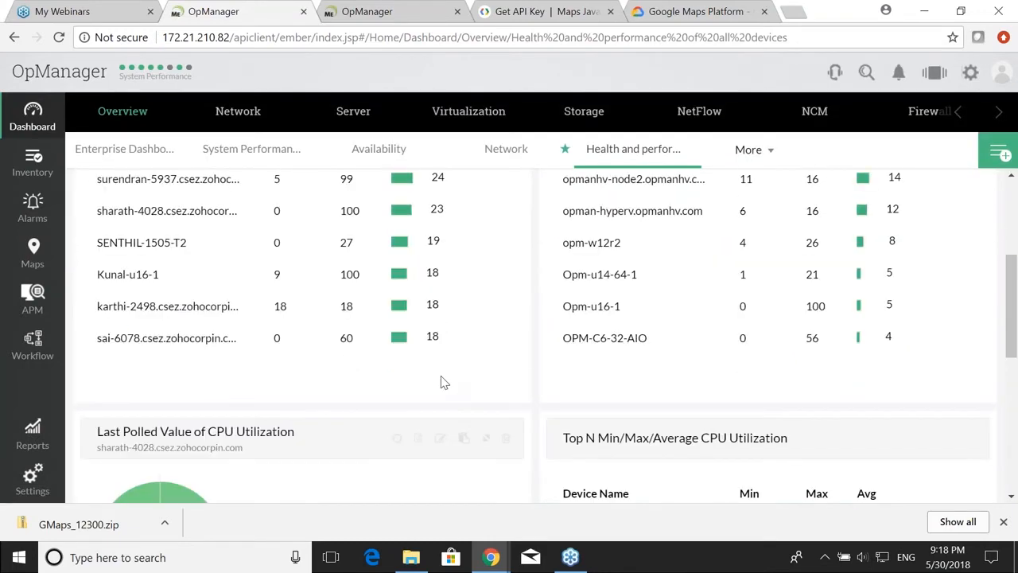
{"action": "scroll", "coordinate": [443, 383], "scroll_direction": "up", "scroll_amount": 3}
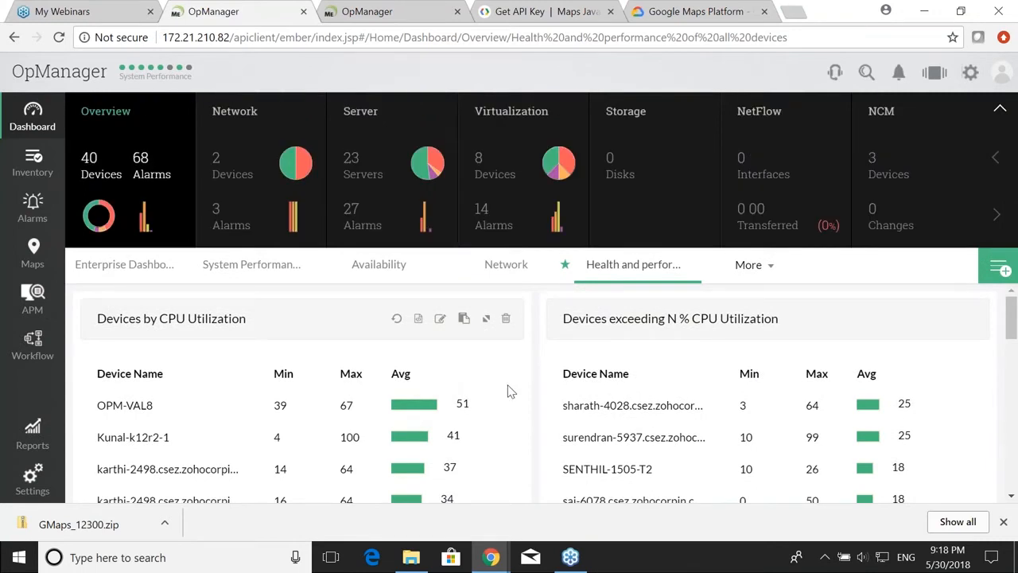
{"action": "scroll", "coordinate": [698, 410], "scroll_direction": "down", "scroll_amount": 5}
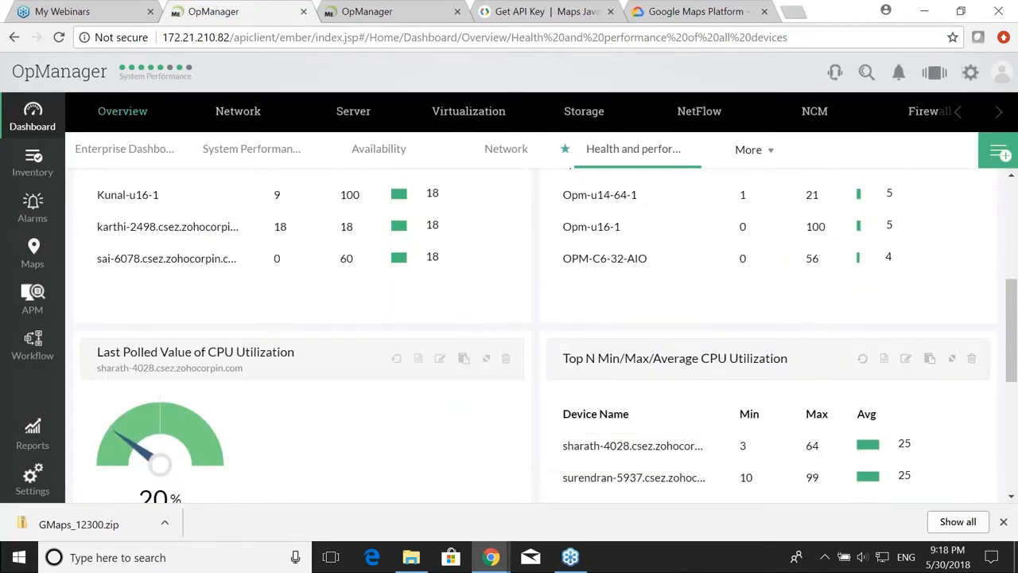
{"action": "scroll", "coordinate": [319, 436], "scroll_direction": "down", "scroll_amount": 1}
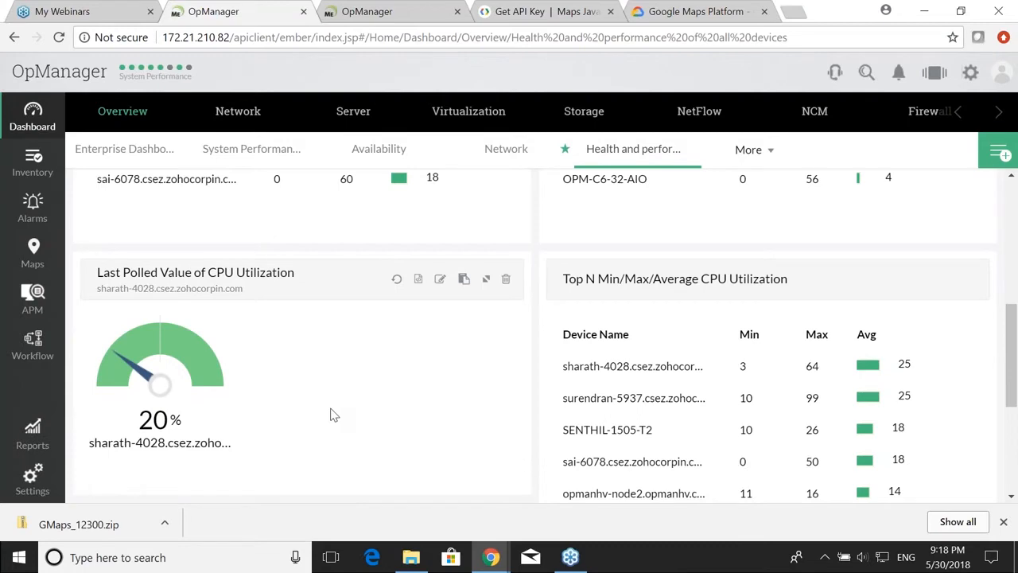
{"action": "mouse_move", "coordinate": [664, 371]}
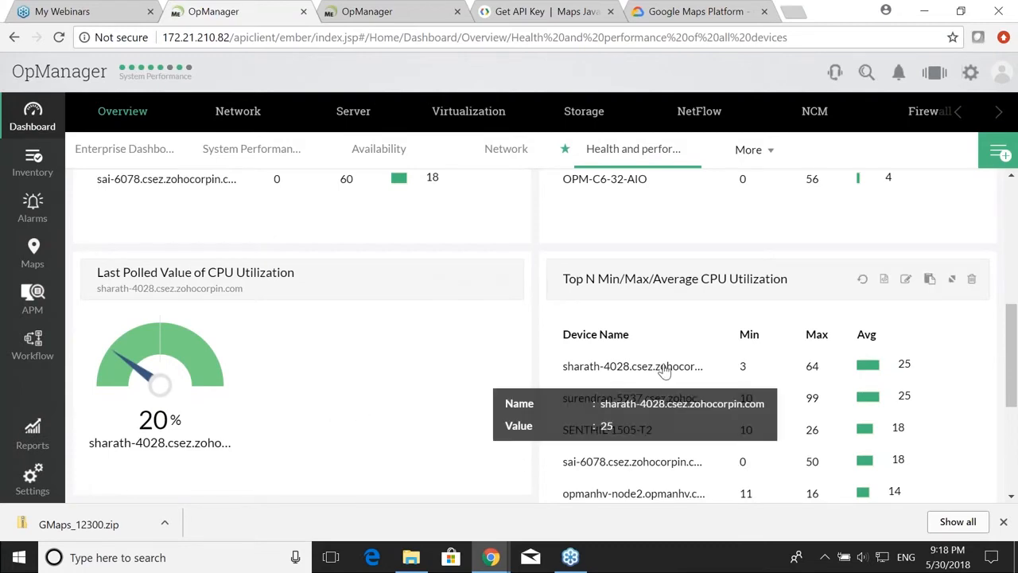
{"action": "scroll", "coordinate": [662, 371], "scroll_direction": "up", "scroll_amount": 5}
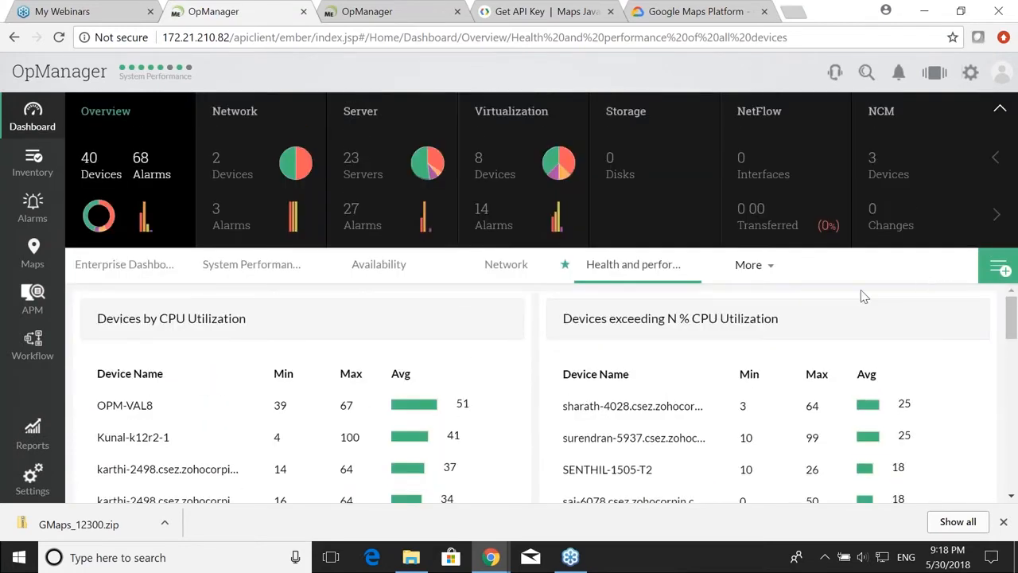
{"action": "key", "text": "alt+Tab"}
{"action": "key", "text": "alt+Tab"}
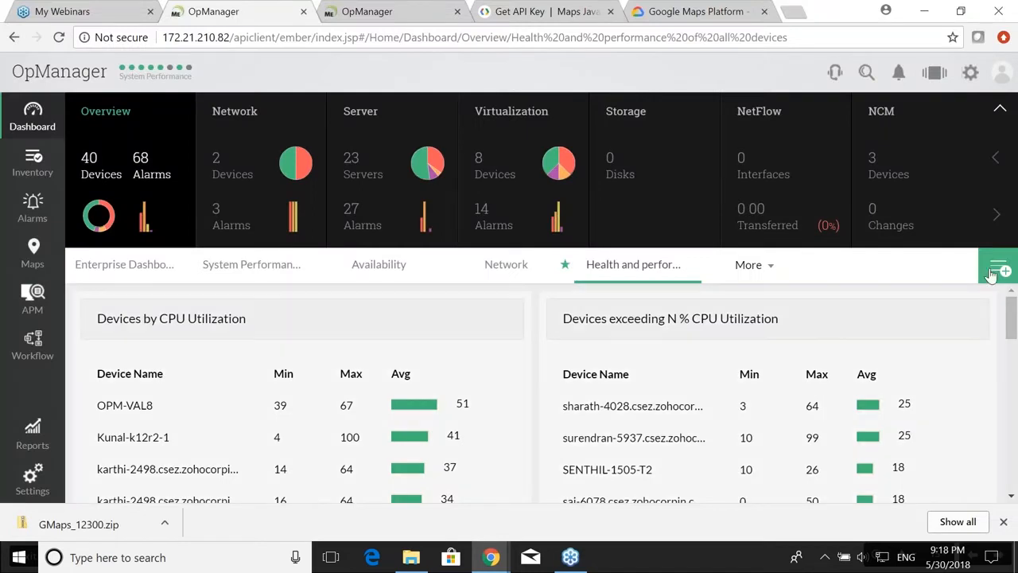
Step: Start a new dashboard named Alarms from the My Dashboards list
{"action": "left_click", "coordinate": [996, 271]}
{"action": "left_click", "coordinate": [808, 193]}
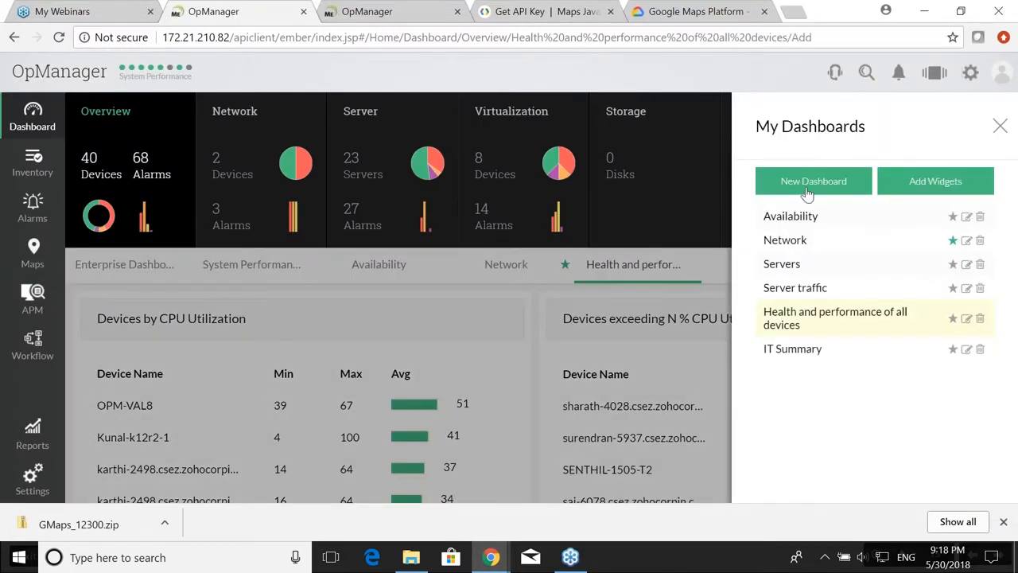
{"action": "left_click", "coordinate": [1000, 126]}
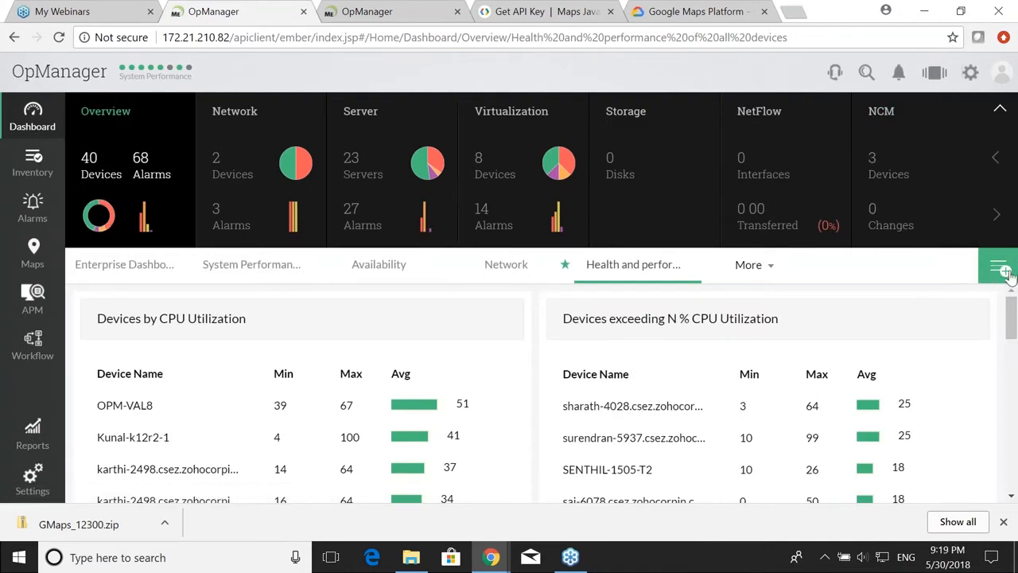
{"action": "left_click", "coordinate": [1004, 272]}
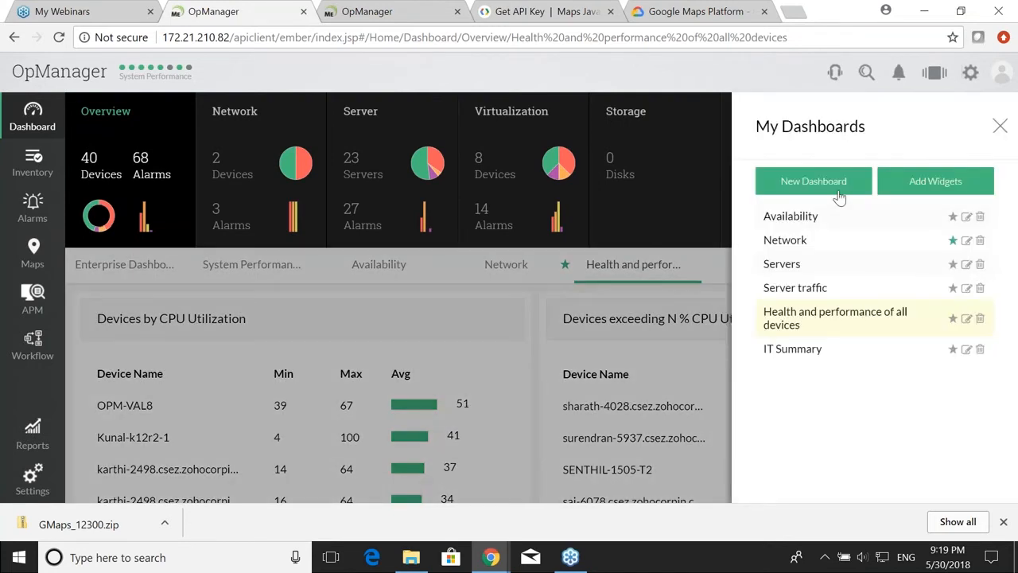
{"action": "left_click", "coordinate": [831, 194]}
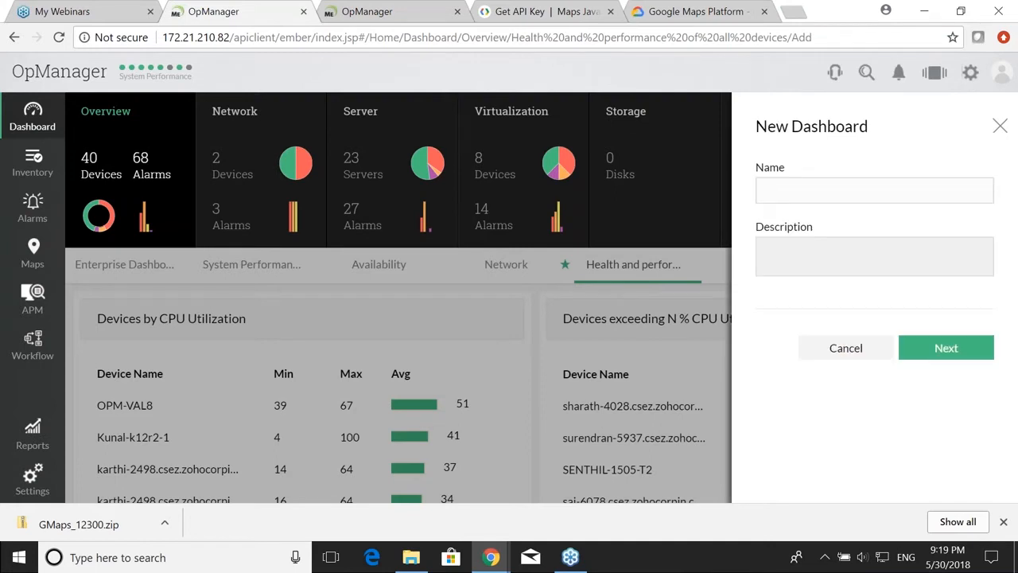
{"action": "type", "text": "Alarms"}
{"action": "left_click", "coordinate": [947, 355]}
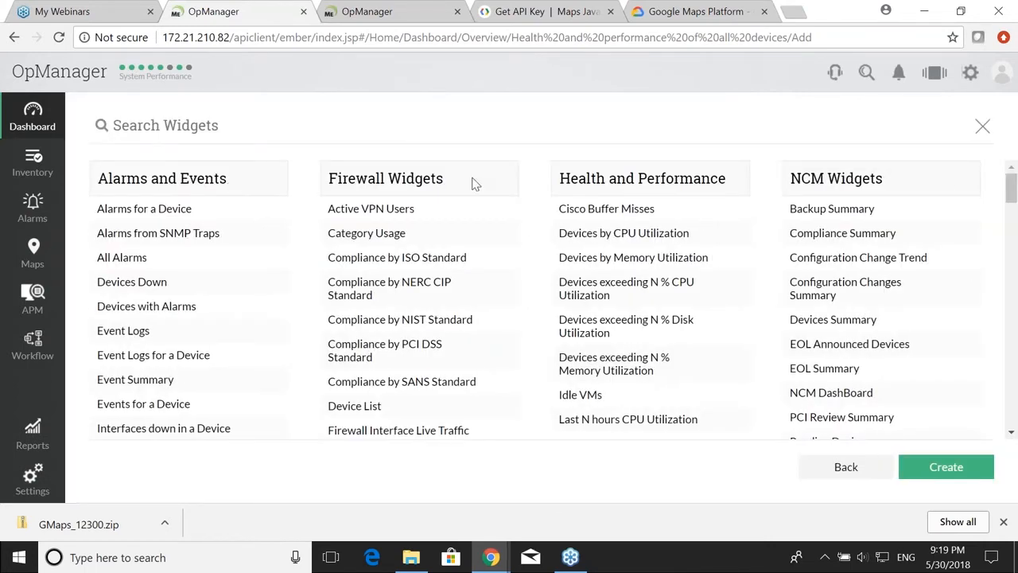
Step: Add ten alarm and event widgets, from Alarms for a Device to Interfaces down in a Device, and create it
{"action": "scroll", "coordinate": [728, 232], "scroll_direction": "down", "scroll_amount": 1}
{"action": "scroll", "coordinate": [728, 232], "scroll_direction": "up", "scroll_amount": 1}
{"action": "scroll", "coordinate": [294, 202], "scroll_direction": "down", "scroll_amount": 6}
{"action": "scroll", "coordinate": [294, 202], "scroll_direction": "up", "scroll_amount": 1}
{"action": "scroll", "coordinate": [294, 201], "scroll_direction": "up", "scroll_amount": 5}
{"action": "left_click", "coordinate": [271, 208]}
{"action": "left_click", "coordinate": [272, 233]}
{"action": "left_click", "coordinate": [272, 257]}
{"action": "left_click", "coordinate": [272, 283]}
{"action": "left_click", "coordinate": [271, 306]}
{"action": "left_click", "coordinate": [271, 330]}
{"action": "left_click", "coordinate": [272, 355]}
{"action": "left_click", "coordinate": [272, 379]}
{"action": "left_click", "coordinate": [272, 404]}
{"action": "left_click", "coordinate": [272, 429]}
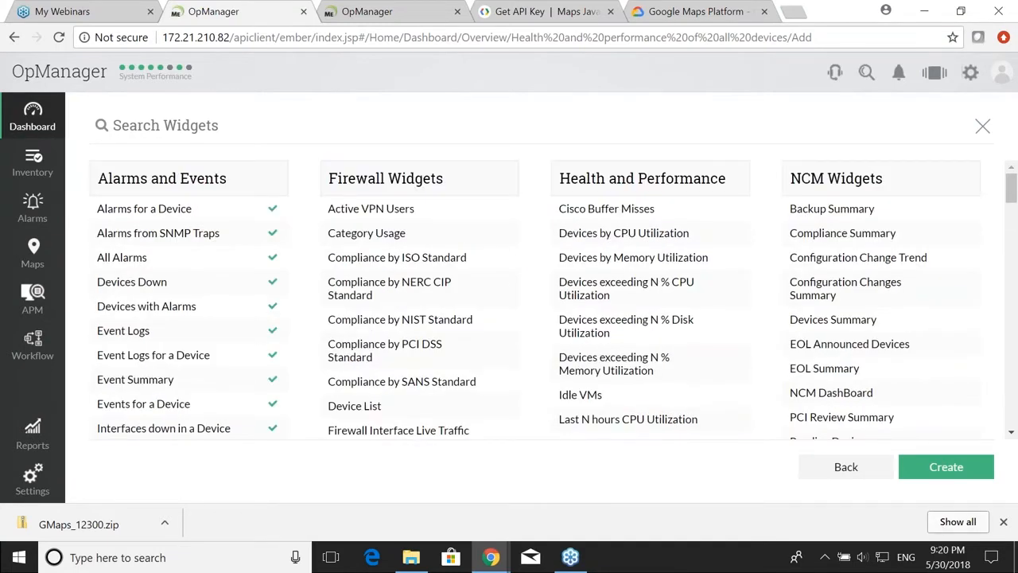
{"action": "left_click", "coordinate": [934, 476]}
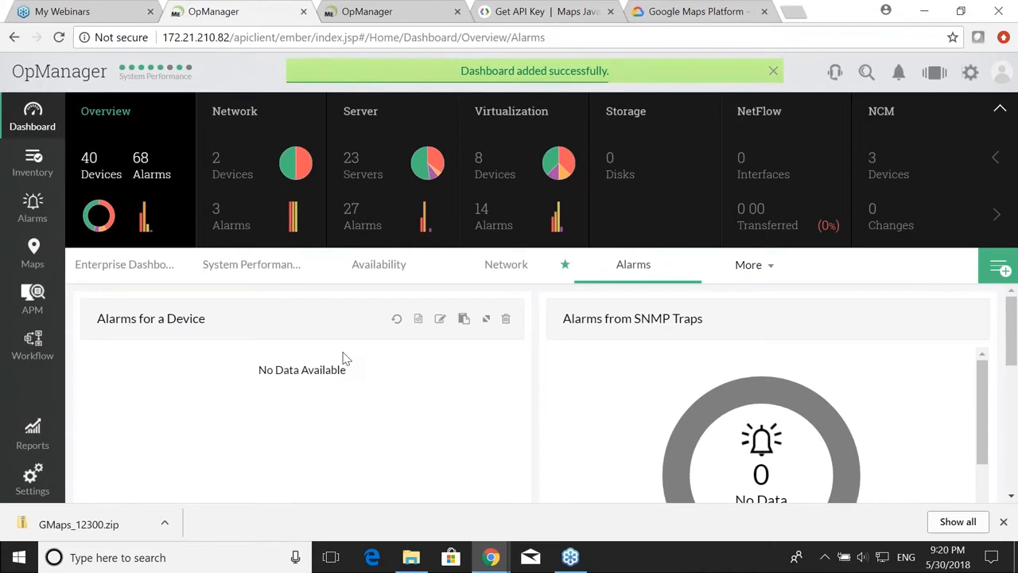
Step: Browse the new Alarms dashboard, reveal the next slide point, then open the My Dashboards list
{"action": "scroll", "coordinate": [521, 377], "scroll_direction": "down", "scroll_amount": 5}
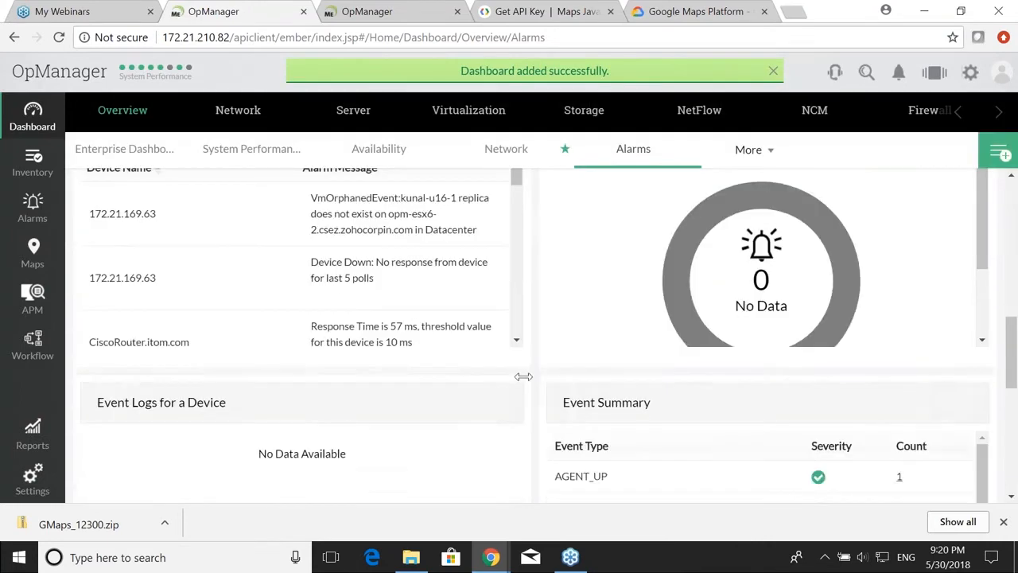
{"action": "scroll", "coordinate": [523, 376], "scroll_direction": "up", "scroll_amount": 8}
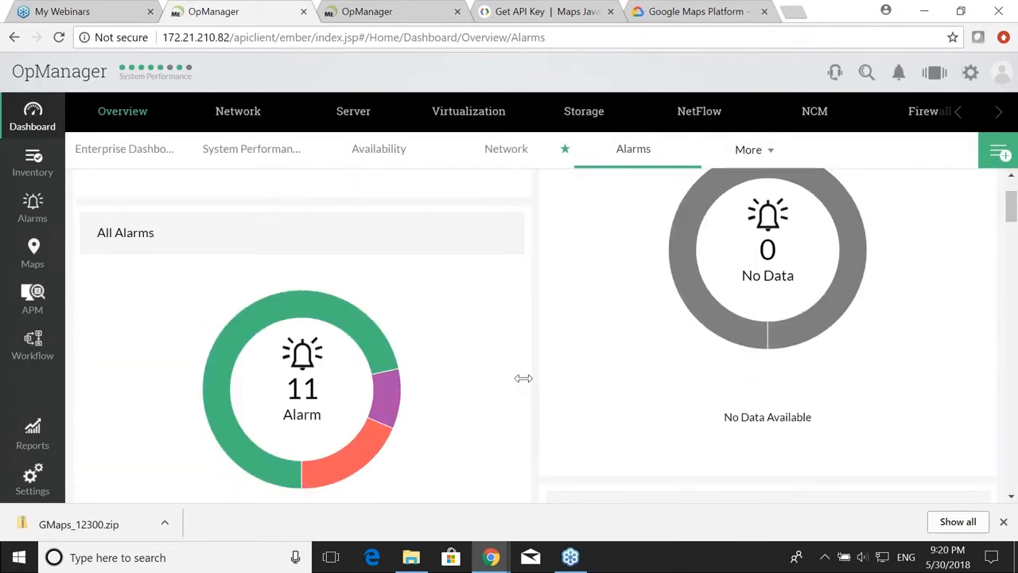
{"action": "scroll", "coordinate": [522, 378], "scroll_direction": "down", "scroll_amount": 8}
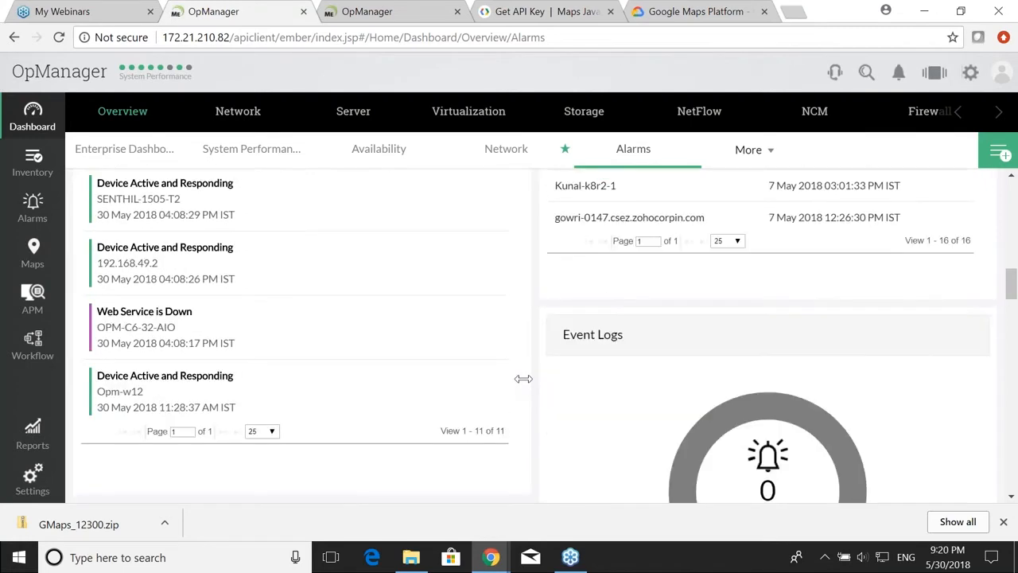
{"action": "scroll", "coordinate": [682, 303], "scroll_direction": "down", "scroll_amount": 5}
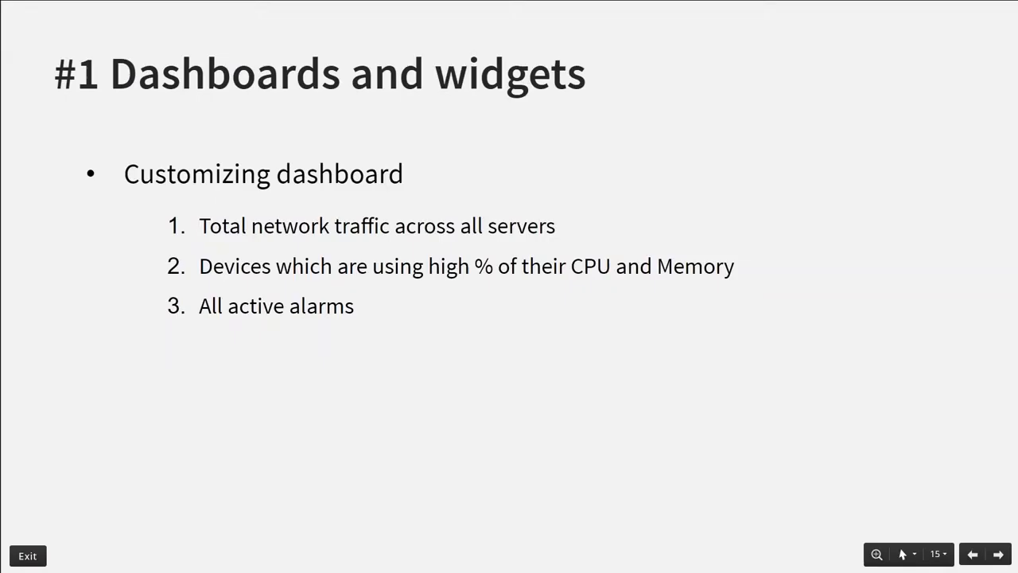
{"action": "key", "text": "Right"}
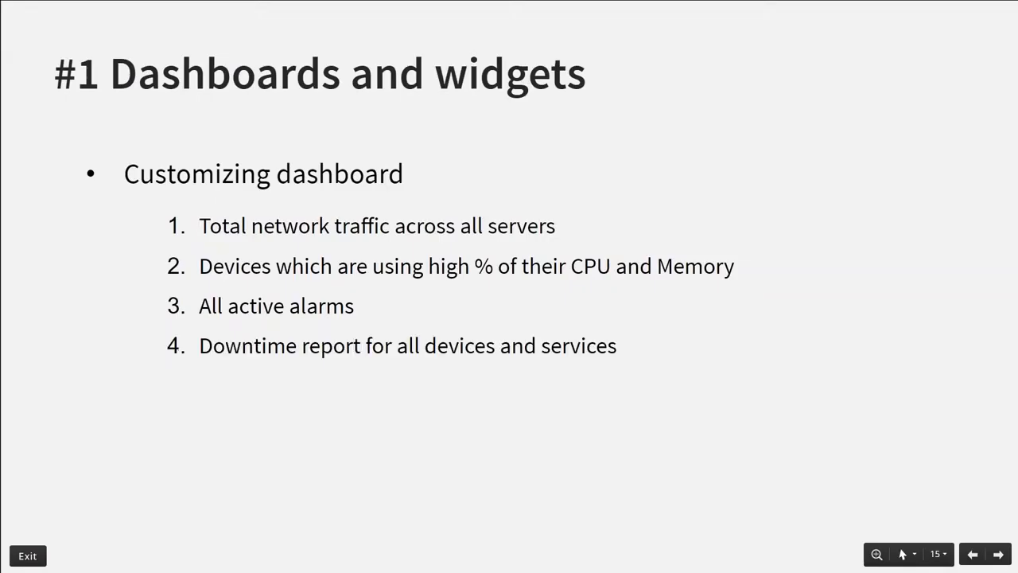
{"action": "key", "text": "alt+Tab"}
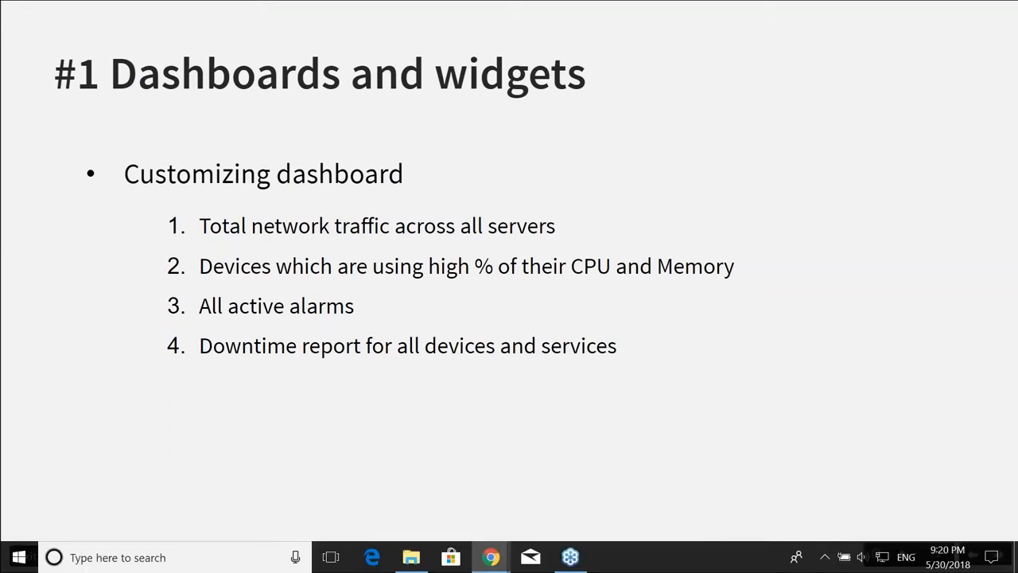
{"action": "key", "text": "alt+Tab"}
{"action": "left_click", "coordinate": [1005, 153]}
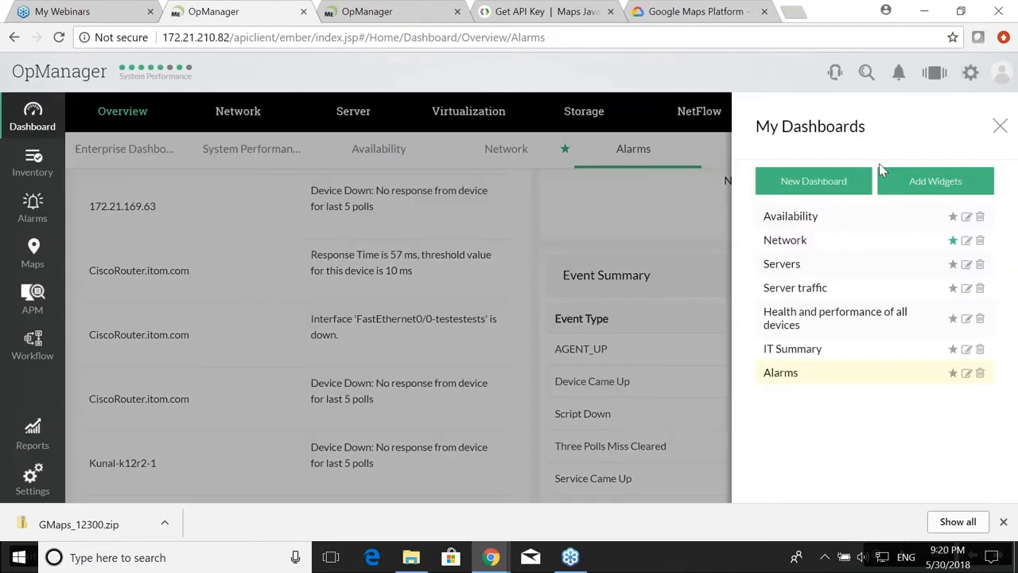
Step: Start a new dashboard named 'Downtime'
{"action": "left_click", "coordinate": [806, 181]}
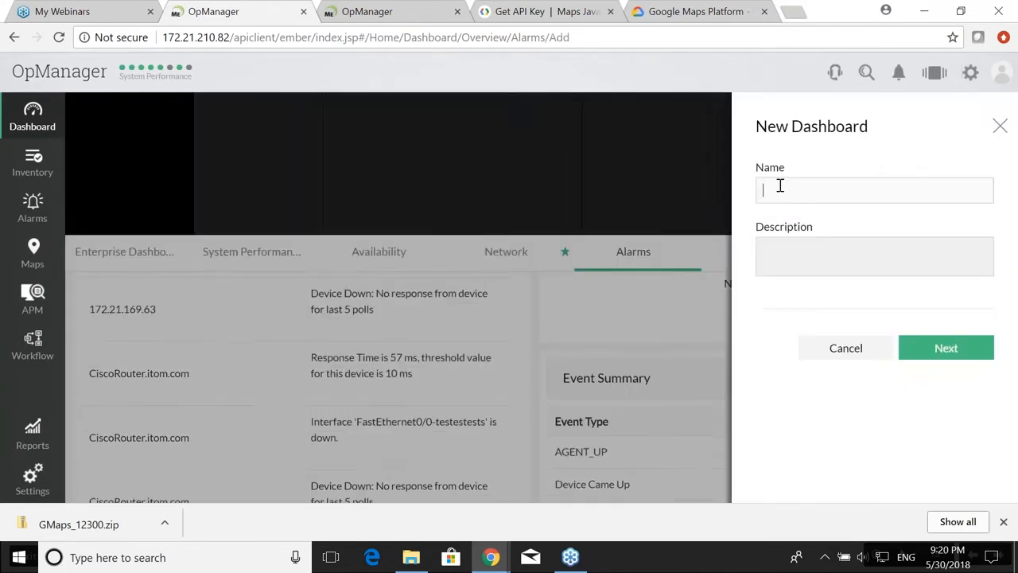
{"action": "type", "text": "Downtime"}
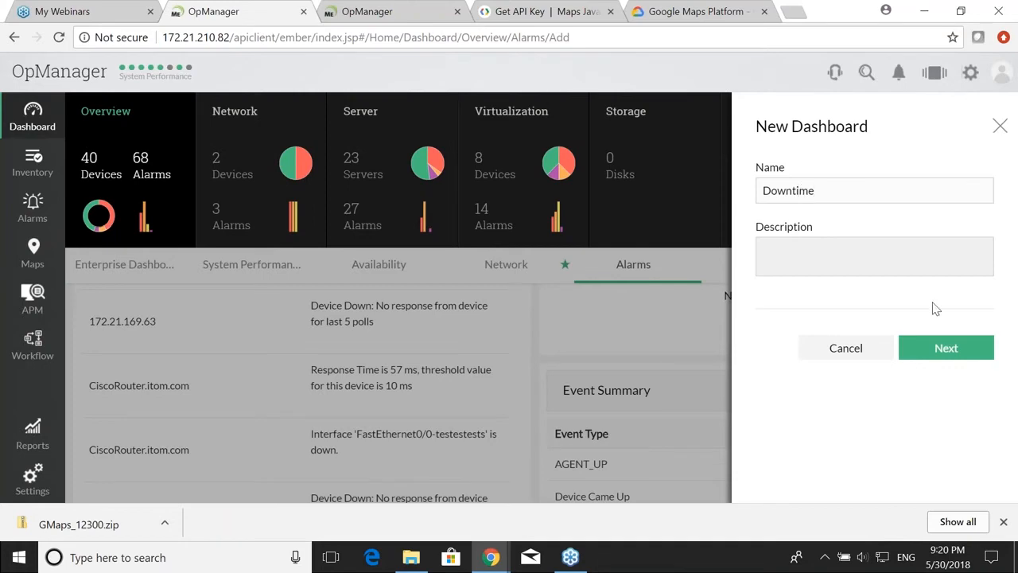
{"action": "left_click", "coordinate": [944, 350]}
Step: Search widgets for 'down', add Devices by Downtime and Services by Downtime, and create the dashboard
{"action": "left_click", "coordinate": [226, 129]}
{"action": "type", "text": "down"}
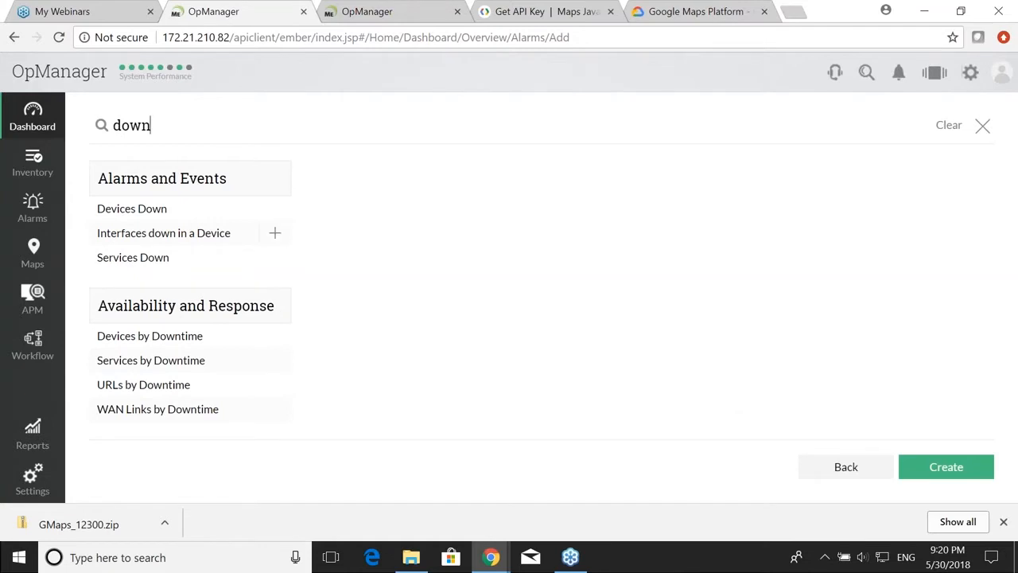
{"action": "mouse_move", "coordinate": [273, 350]}
{"action": "left_click", "coordinate": [275, 342]}
{"action": "left_click", "coordinate": [934, 471]}
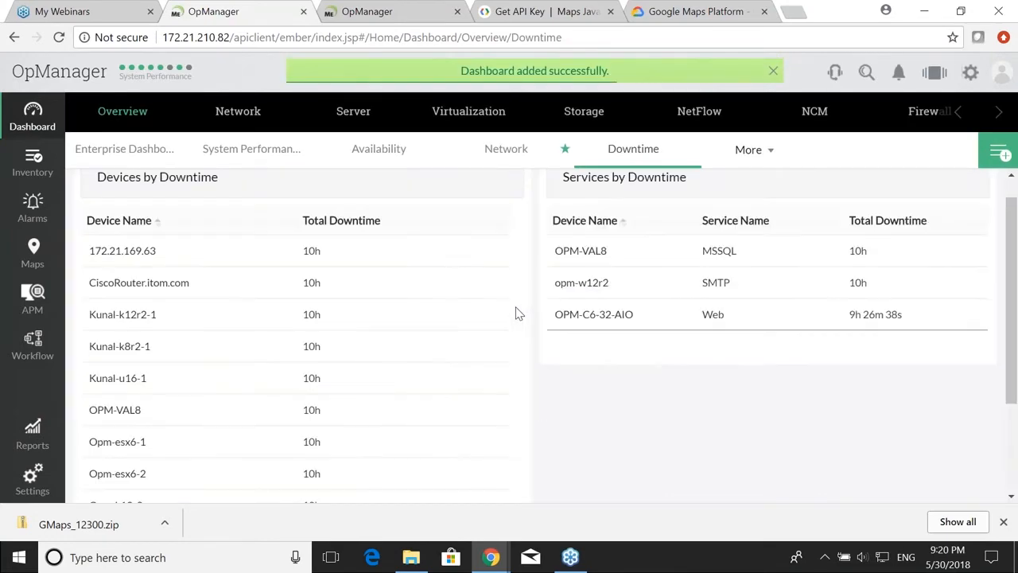
{"action": "scroll", "coordinate": [518, 314], "scroll_direction": "up", "scroll_amount": 3}
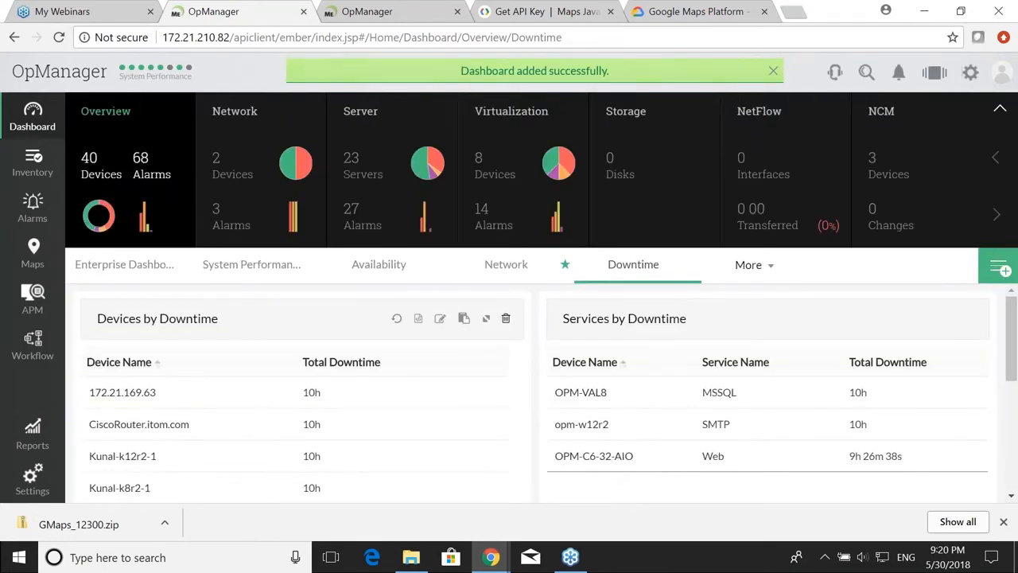
{"action": "scroll", "coordinate": [507, 377], "scroll_direction": "down", "scroll_amount": 3}
{"action": "scroll", "coordinate": [507, 377], "scroll_direction": "up", "scroll_amount": 3}
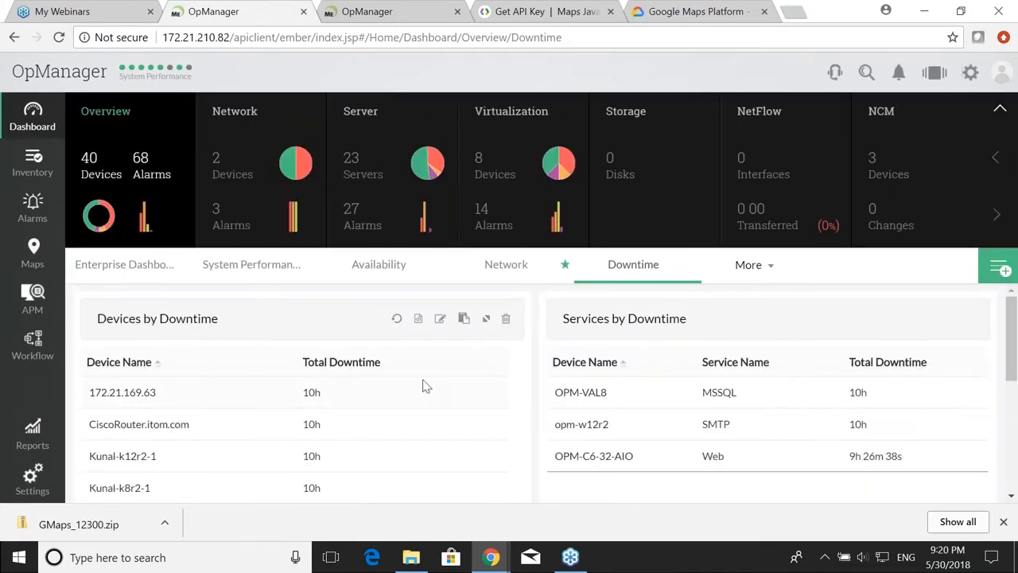
Step: In the Devices by Downtime widget settings, keep All Devices and set Business View to New York
{"action": "left_click", "coordinate": [439, 319]}
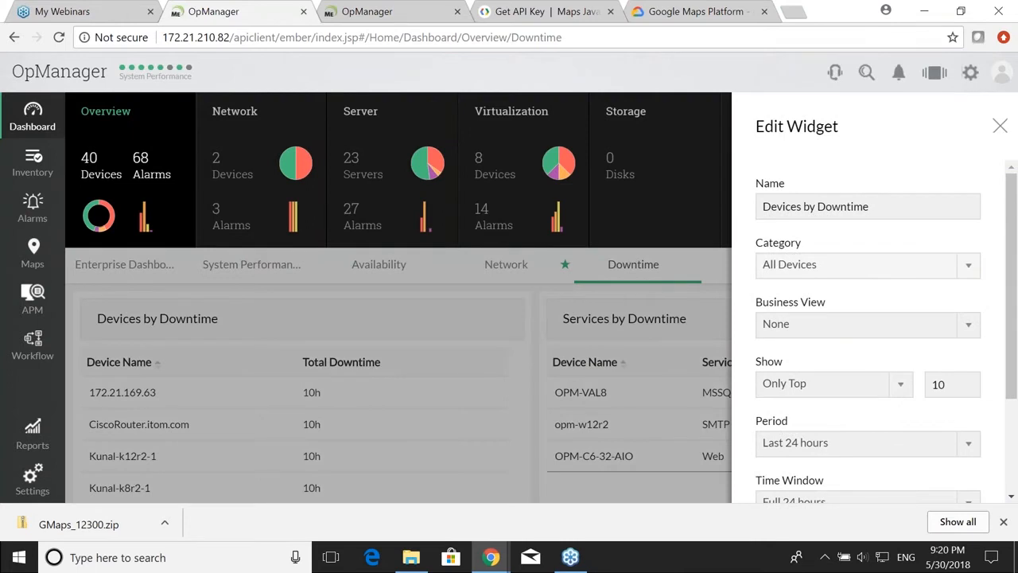
{"action": "left_click", "coordinate": [847, 271]}
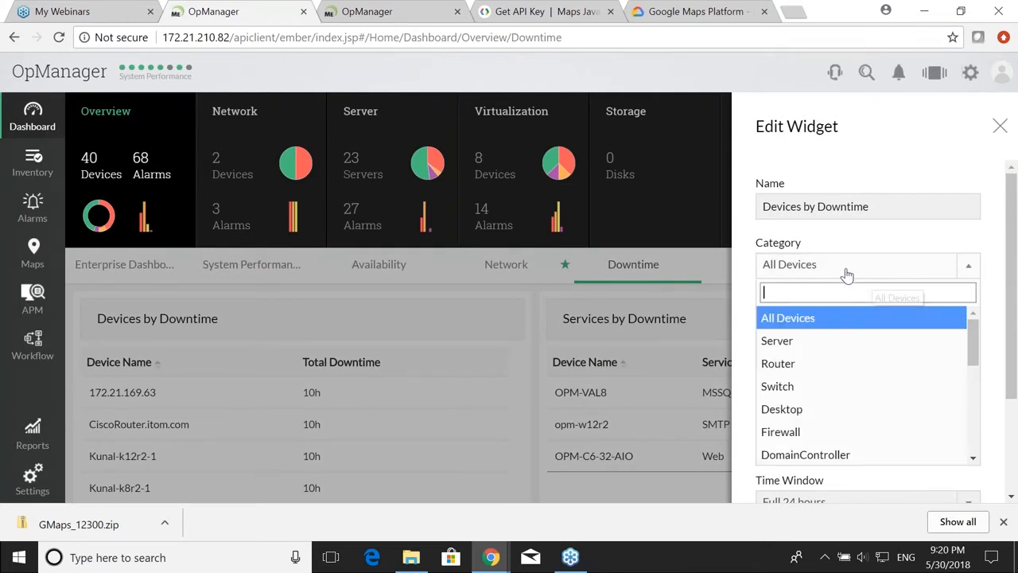
{"action": "left_click", "coordinate": [840, 269]}
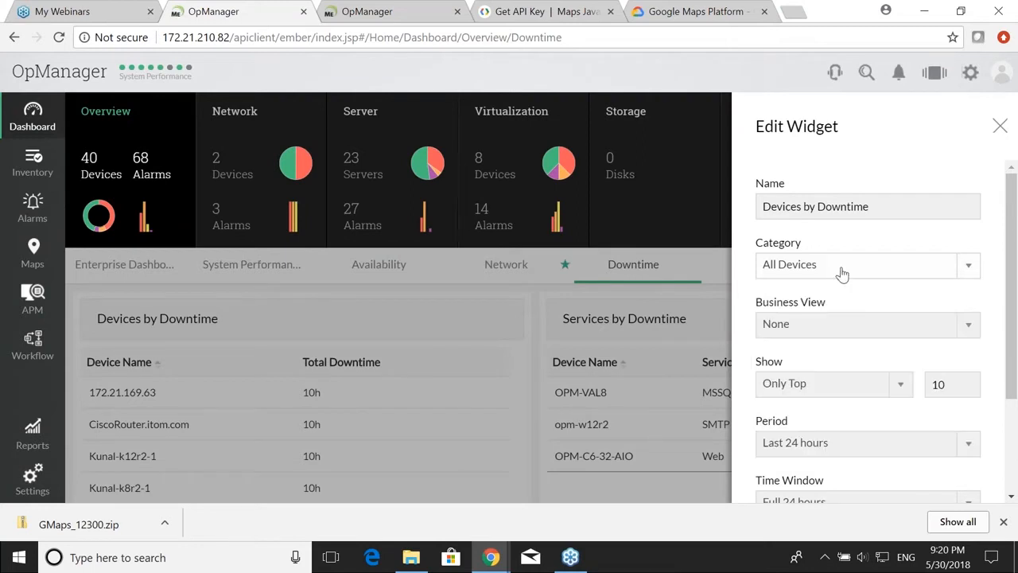
{"action": "scroll", "coordinate": [838, 263], "scroll_direction": "down", "scroll_amount": 2}
{"action": "left_click", "coordinate": [837, 252]}
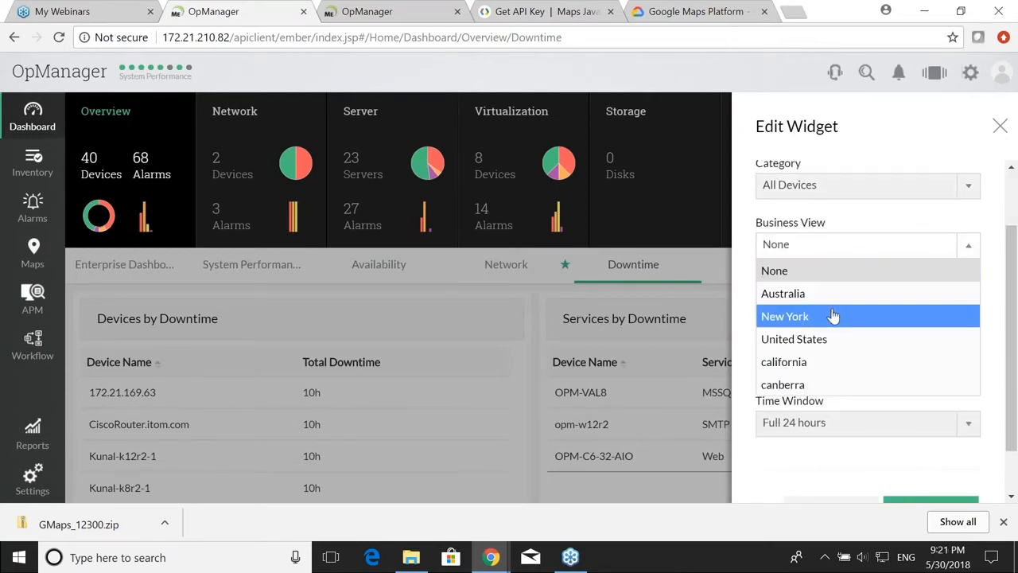
{"action": "left_click", "coordinate": [833, 316]}
{"action": "left_click", "coordinate": [842, 258]}
{"action": "left_click", "coordinate": [843, 258]}
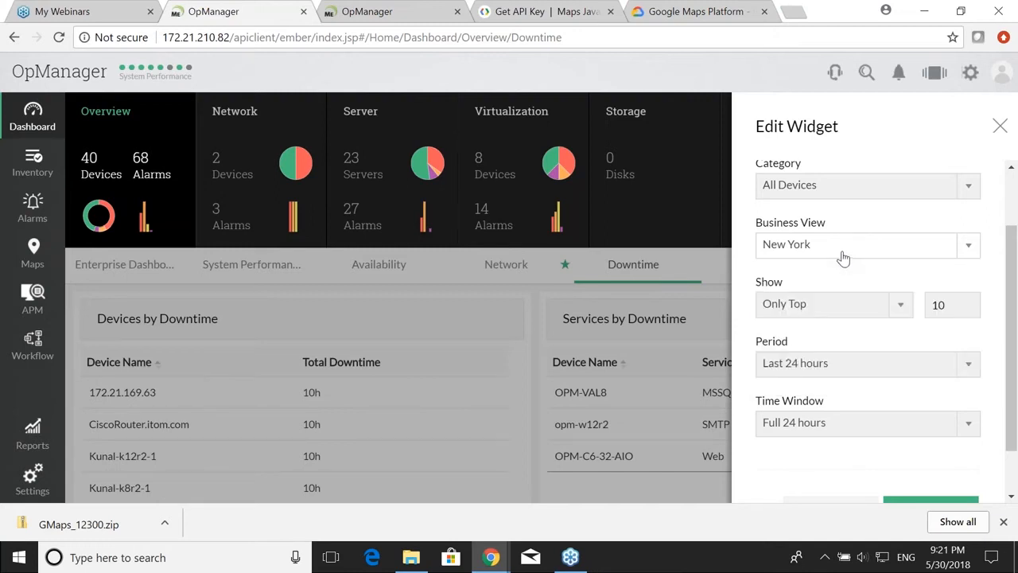
Step: Review the reporting period and save the widget's New York settings
{"action": "scroll", "coordinate": [846, 286], "scroll_direction": "down", "scroll_amount": 1}
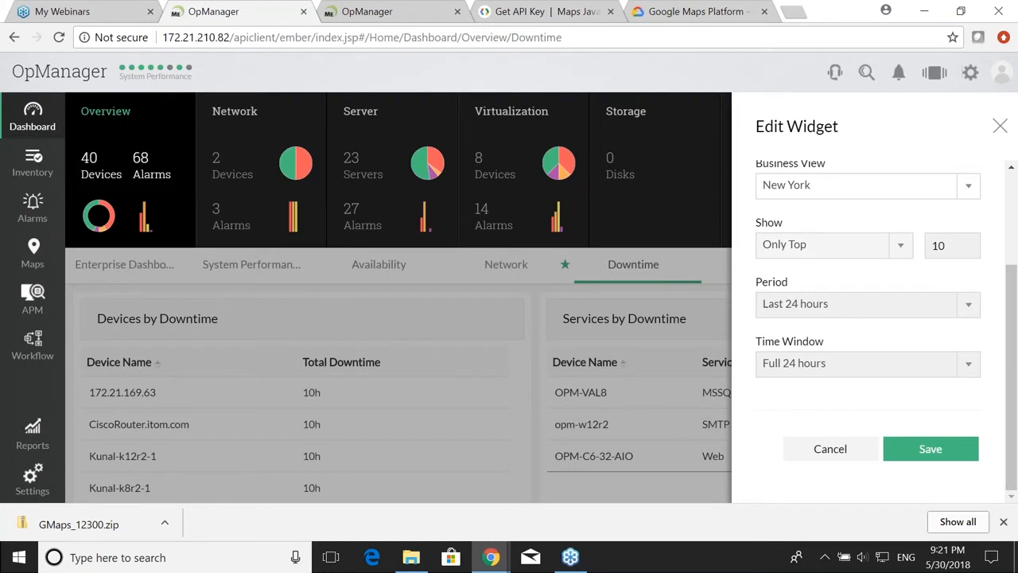
{"action": "left_click", "coordinate": [840, 312]}
{"action": "scroll", "coordinate": [850, 253], "scroll_direction": "down", "scroll_amount": 1}
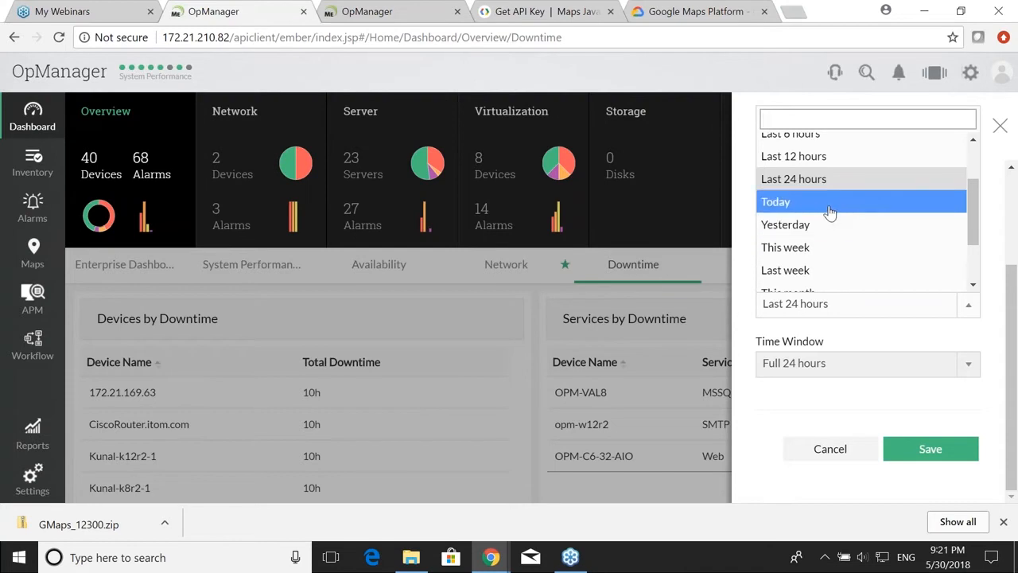
{"action": "scroll", "coordinate": [830, 220], "scroll_direction": "down", "scroll_amount": 1}
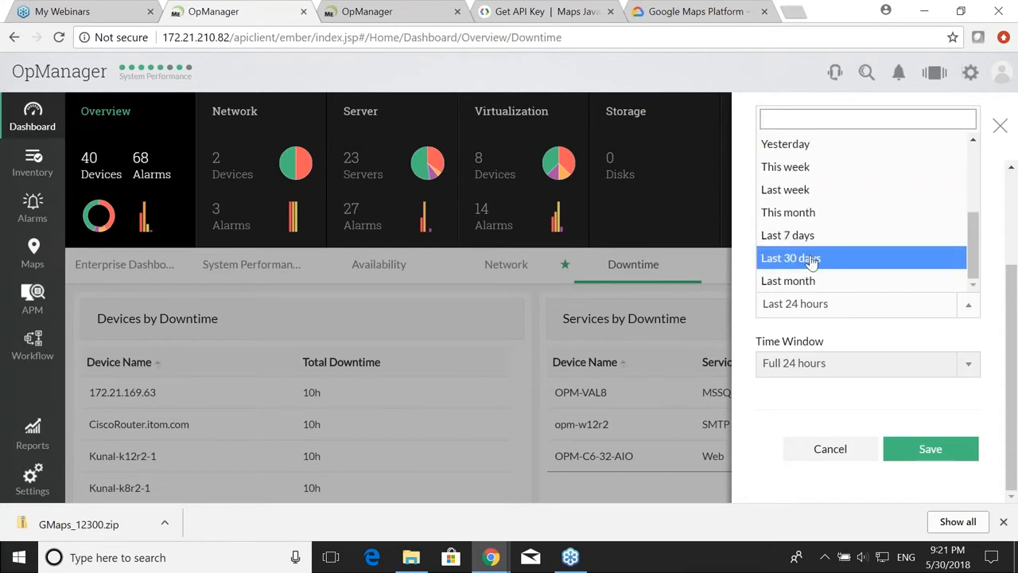
{"action": "left_click", "coordinate": [936, 450]}
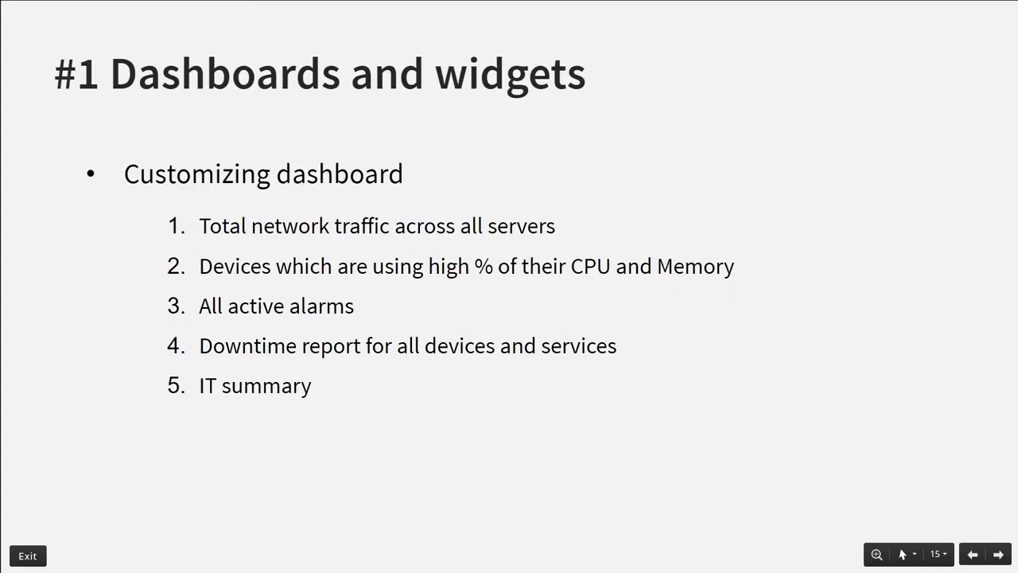
Step: Switch from Google Slides back to the OpManager Chrome window
{"action": "key", "text": "alt+Tab"}
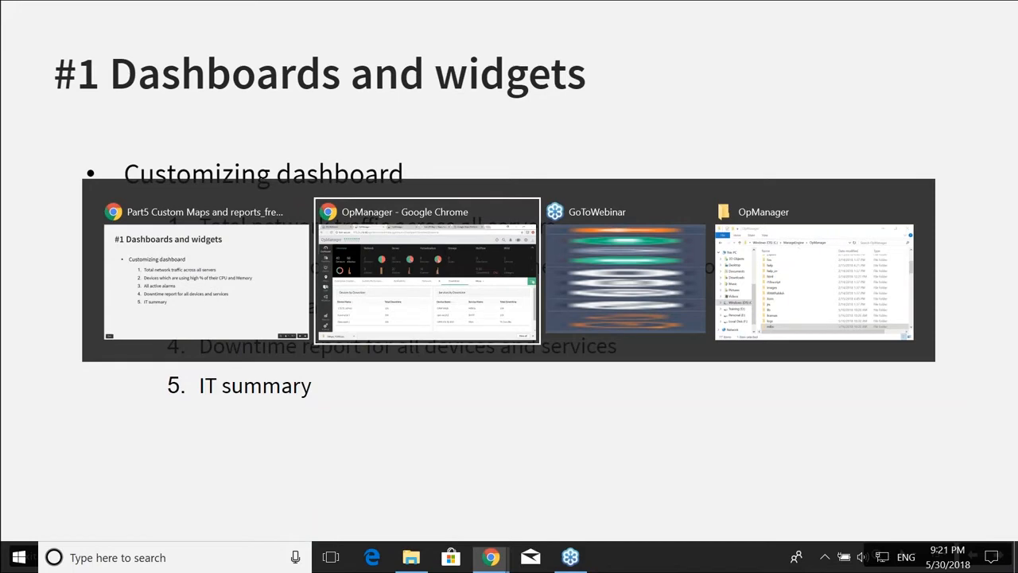
{"action": "key", "text": "alt+Tab"}
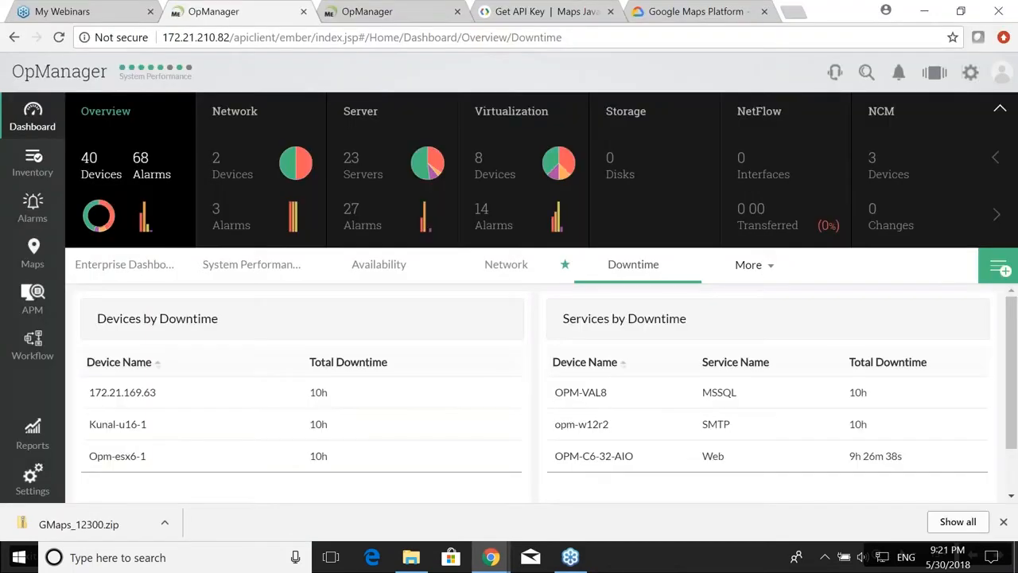
Step: Open the IT Summary dashboard from the More list and scroll through its alarm, CPU and device widgets
{"action": "left_click", "coordinate": [751, 265]}
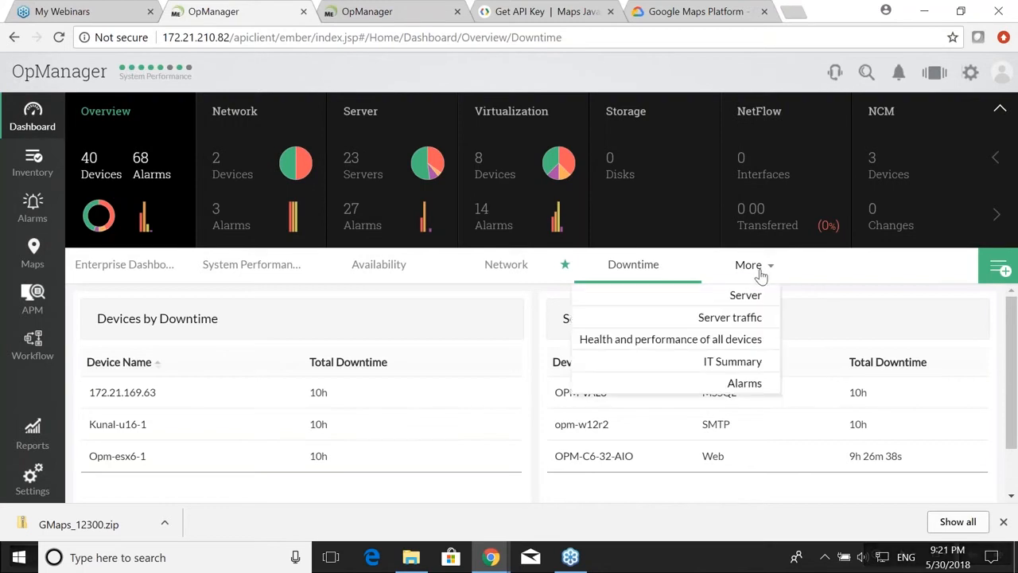
{"action": "left_click", "coordinate": [751, 362]}
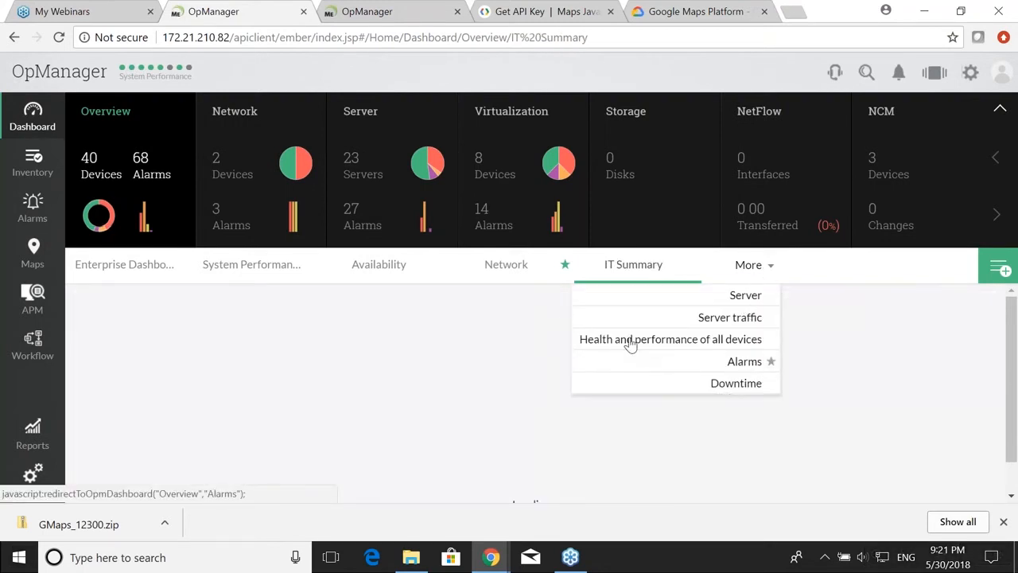
{"action": "scroll", "coordinate": [437, 330], "scroll_direction": "down", "scroll_amount": 3}
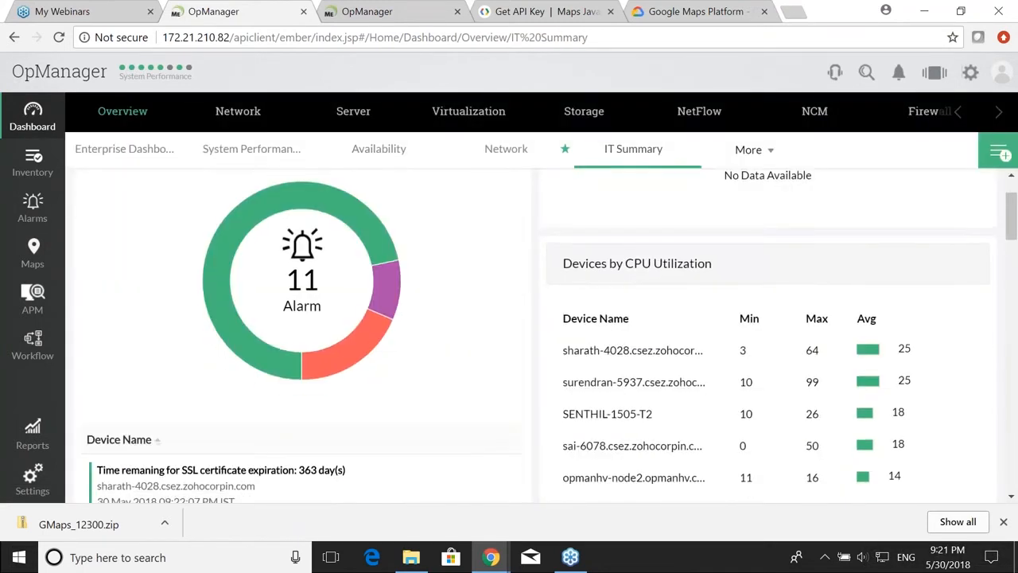
{"action": "scroll", "coordinate": [432, 325], "scroll_direction": "down", "scroll_amount": 10}
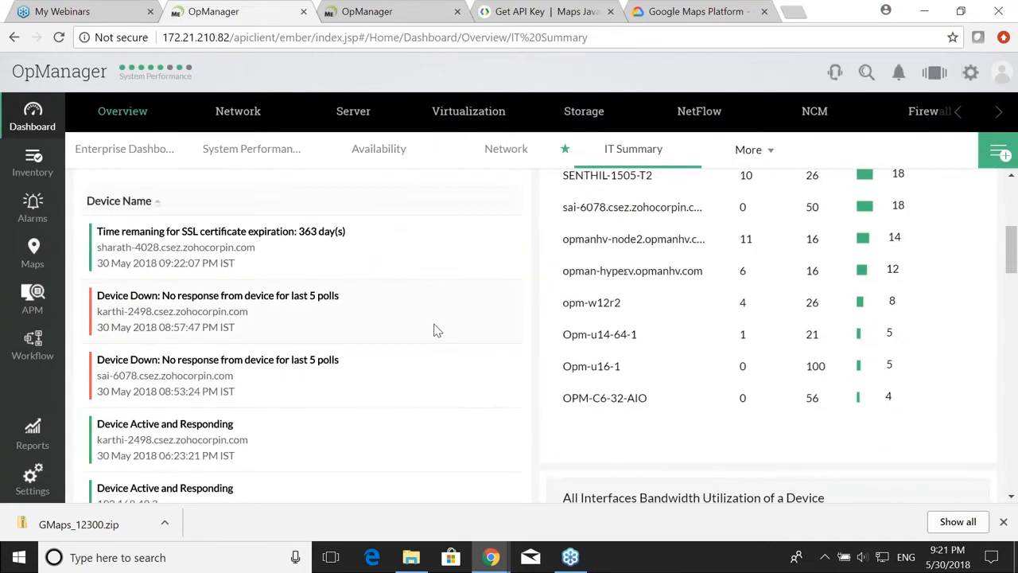
{"action": "scroll", "coordinate": [432, 325], "scroll_direction": "down", "scroll_amount": 6}
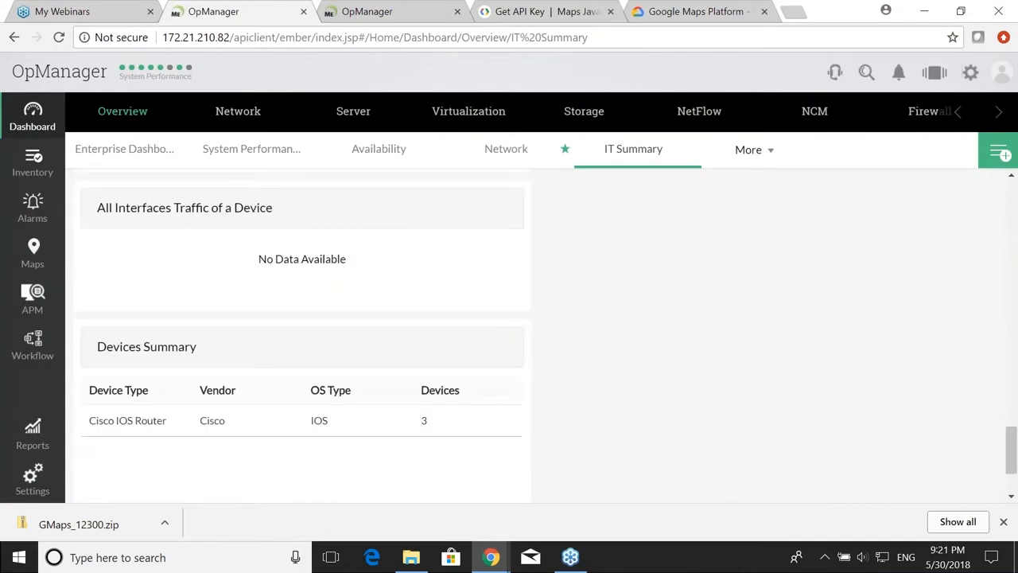
{"action": "scroll", "coordinate": [432, 326], "scroll_direction": "down", "scroll_amount": 2}
{"action": "scroll", "coordinate": [432, 326], "scroll_direction": "up", "scroll_amount": 6}
{"action": "scroll", "coordinate": [432, 326], "scroll_direction": "up", "scroll_amount": 15}
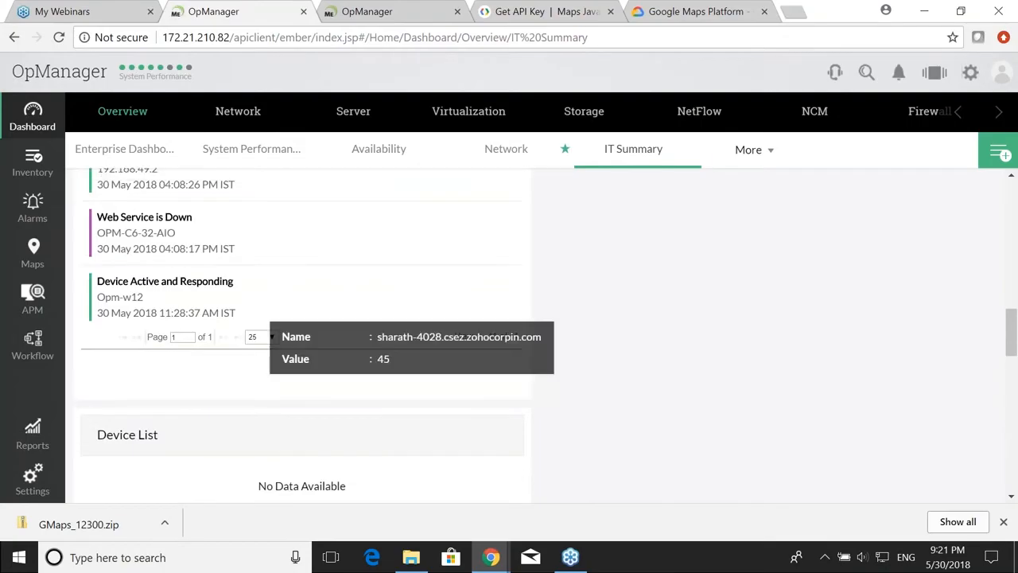
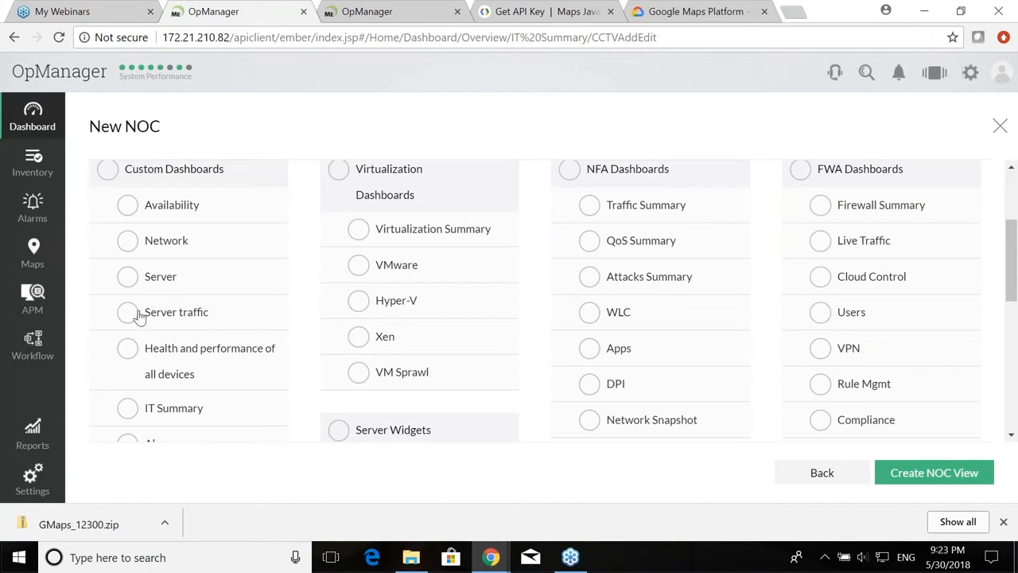
Step: Select the Server traffic, Health and performance, IT Summary, Alarms and Downtime dashboards for the NOC view
{"action": "left_click", "coordinate": [135, 314]}
{"action": "left_click", "coordinate": [132, 350]}
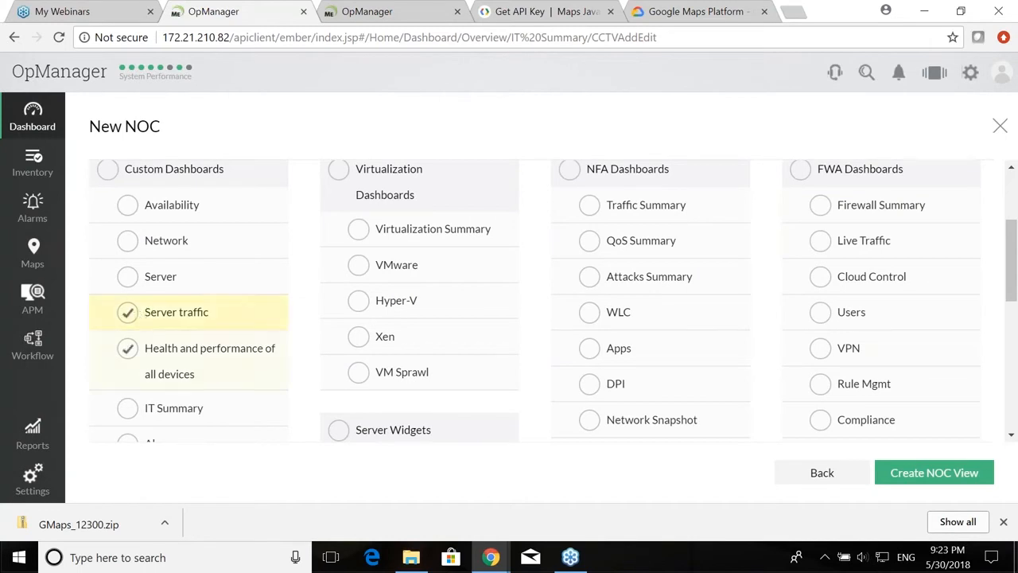
{"action": "scroll", "coordinate": [128, 347], "scroll_direction": "down", "scroll_amount": 1}
{"action": "left_click", "coordinate": [129, 329]}
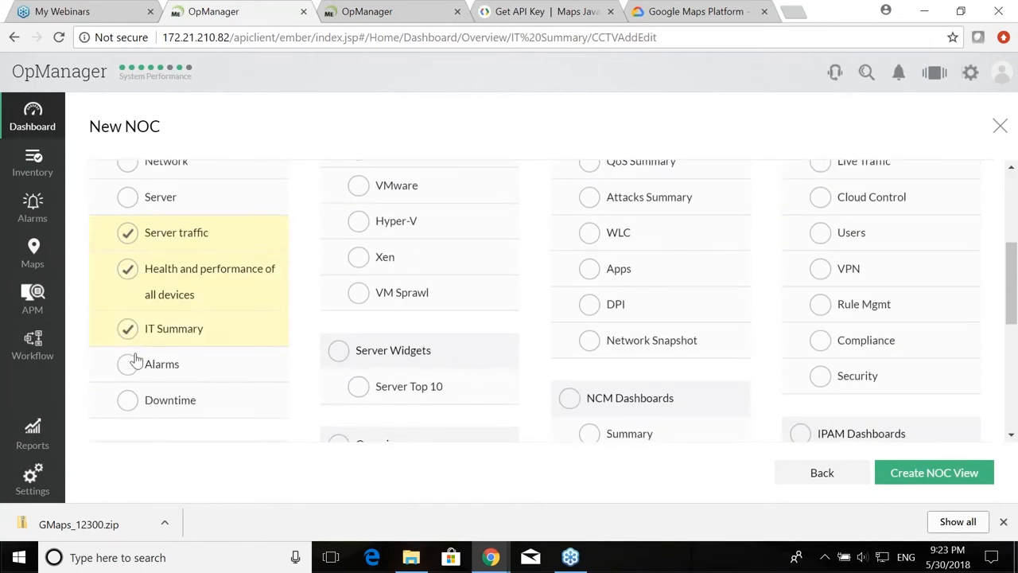
{"action": "left_click", "coordinate": [135, 373]}
{"action": "left_click", "coordinate": [131, 402]}
Step: Create the United states NOC view and launch it from the saved NOC views list
{"action": "scroll", "coordinate": [163, 360], "scroll_direction": "down", "scroll_amount": 1}
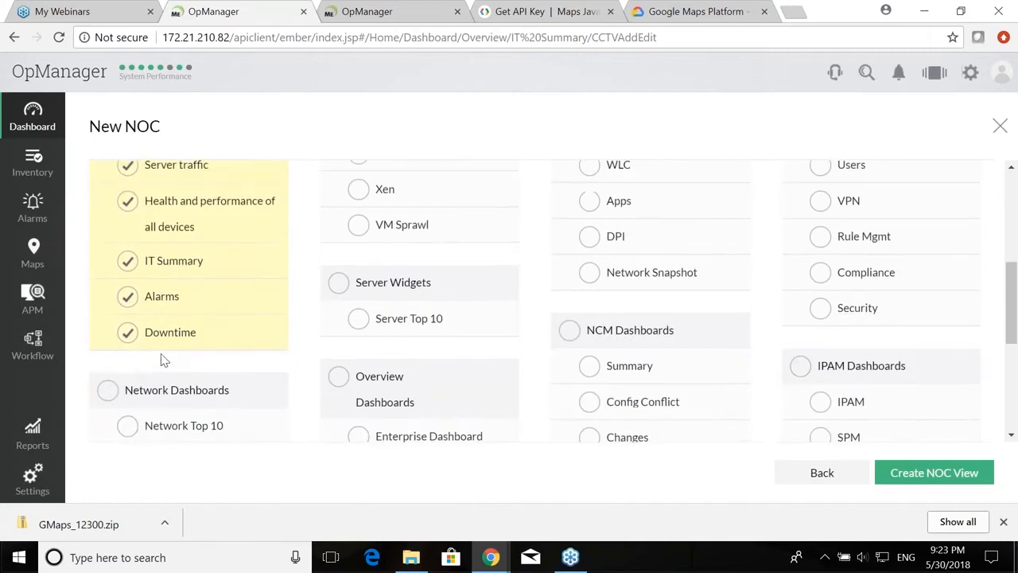
{"action": "scroll", "coordinate": [163, 360], "scroll_direction": "up", "scroll_amount": 2}
{"action": "scroll", "coordinate": [314, 313], "scroll_direction": "up", "scroll_amount": 2}
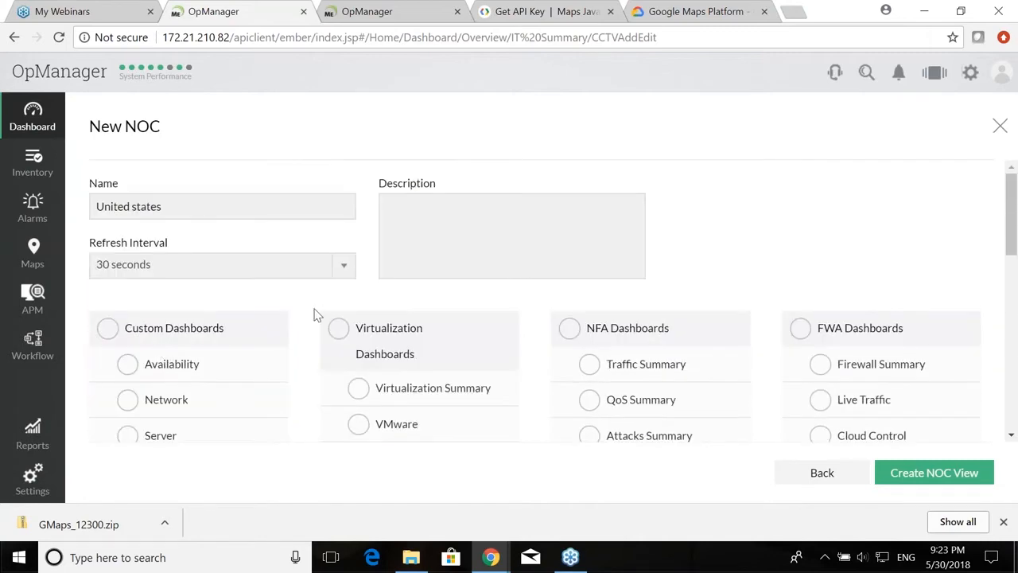
{"action": "scroll", "coordinate": [509, 259], "scroll_direction": "down", "scroll_amount": 8}
{"action": "left_click", "coordinate": [923, 471]}
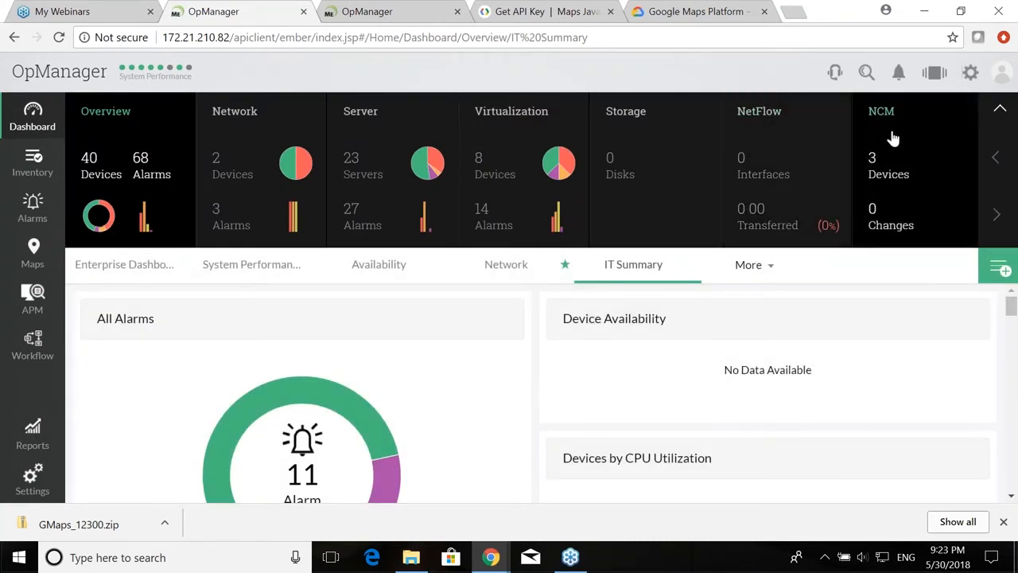
{"action": "left_click", "coordinate": [932, 79]}
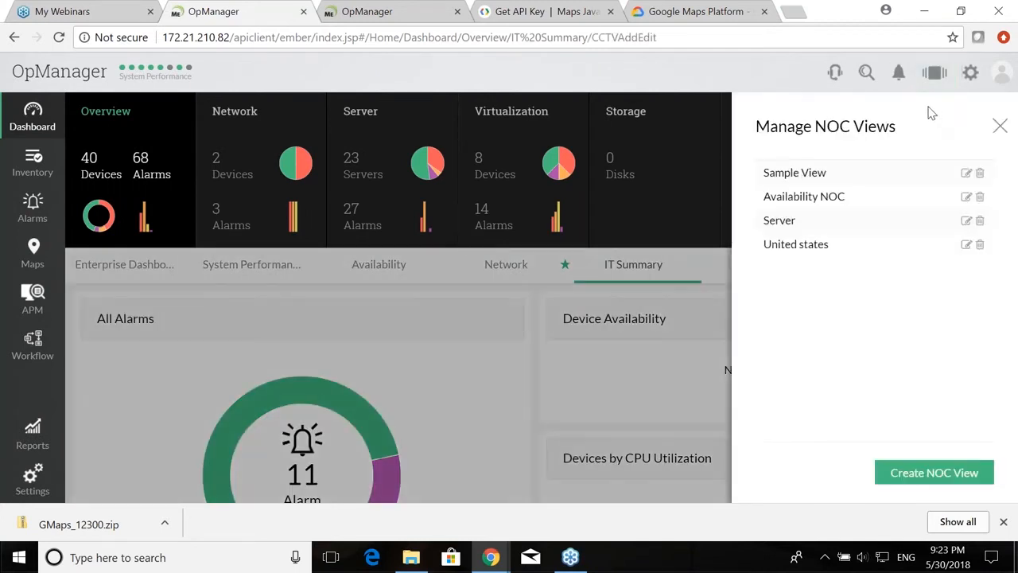
{"action": "left_click", "coordinate": [805, 245]}
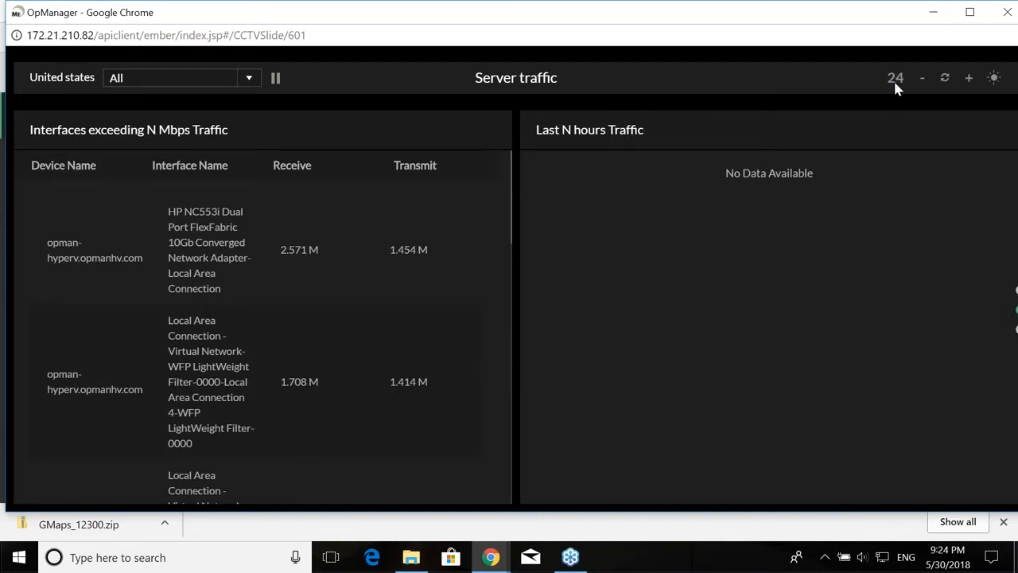
Step: Try the light theme, then widen the Interfaces exceeding N Mbps Traffic widget and save the layout
{"action": "left_click", "coordinate": [994, 79]}
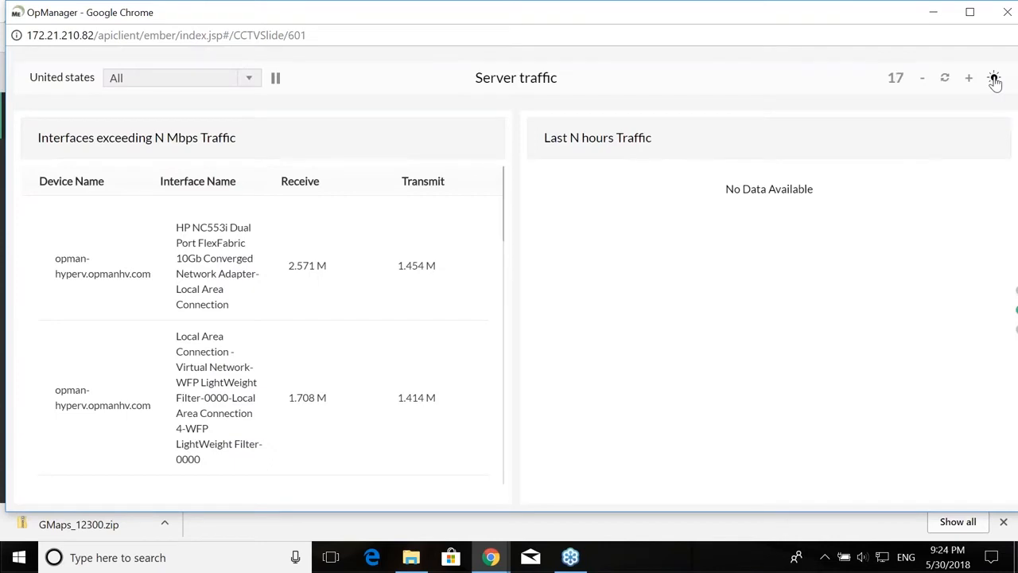
{"action": "left_click", "coordinate": [994, 79]}
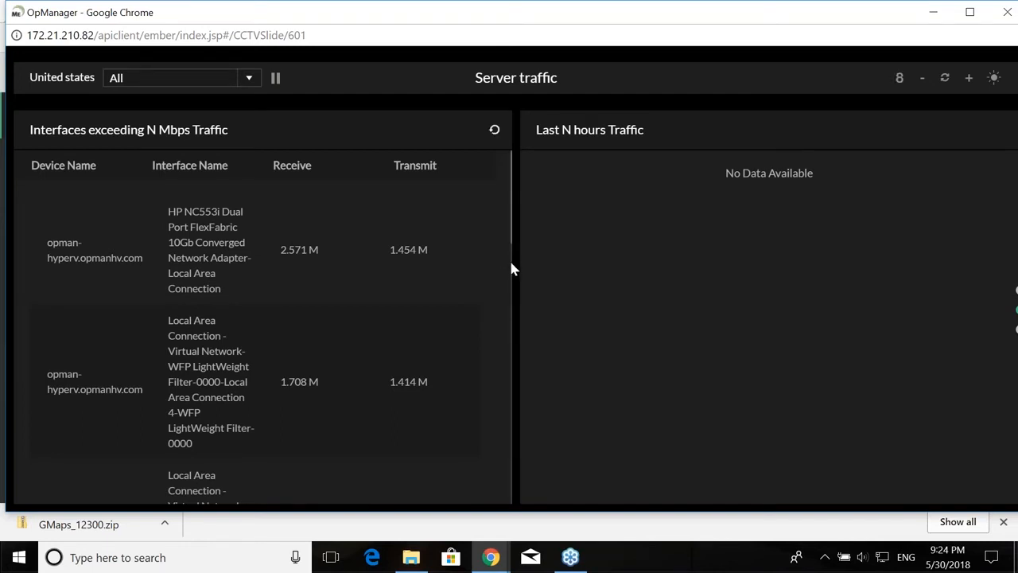
{"action": "left_click_drag", "start_coordinate": [504, 177], "coordinate": [764, 190]}
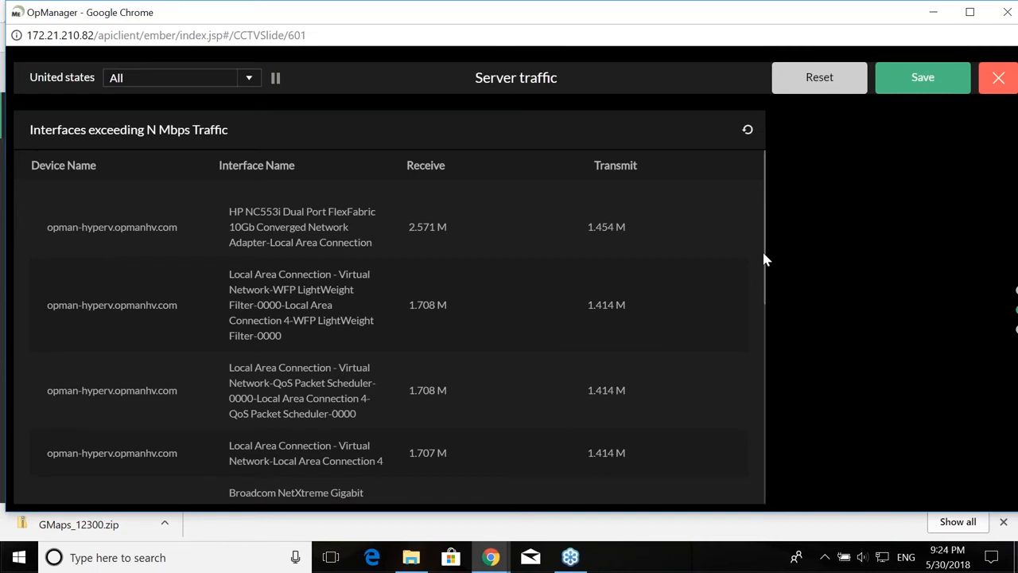
{"action": "left_click", "coordinate": [946, 84]}
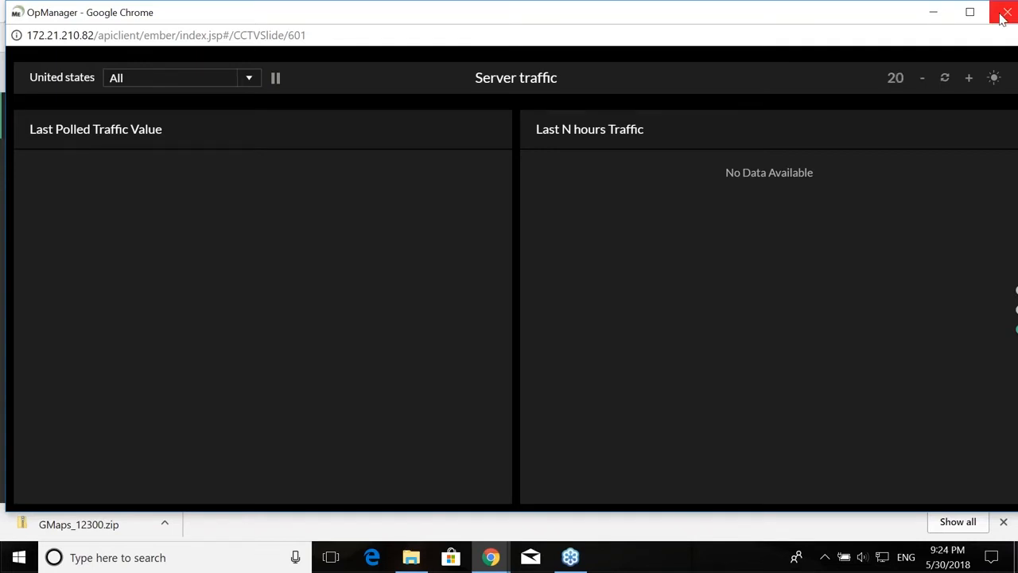
Step: Show the Health and performance and IT Summary dashboards, then close the NOC view window and panel
{"action": "left_click", "coordinate": [171, 80]}
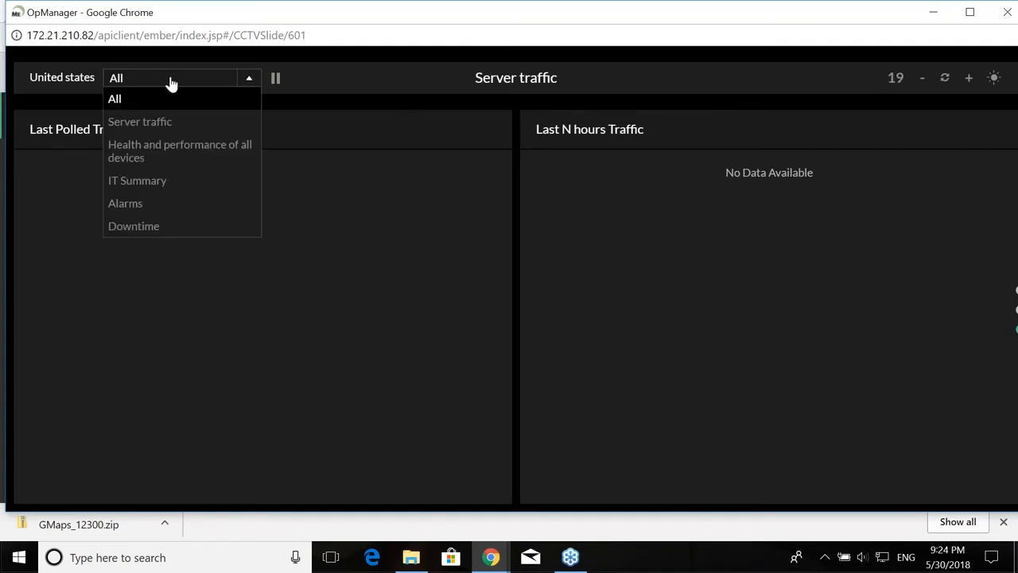
{"action": "left_click", "coordinate": [164, 152]}
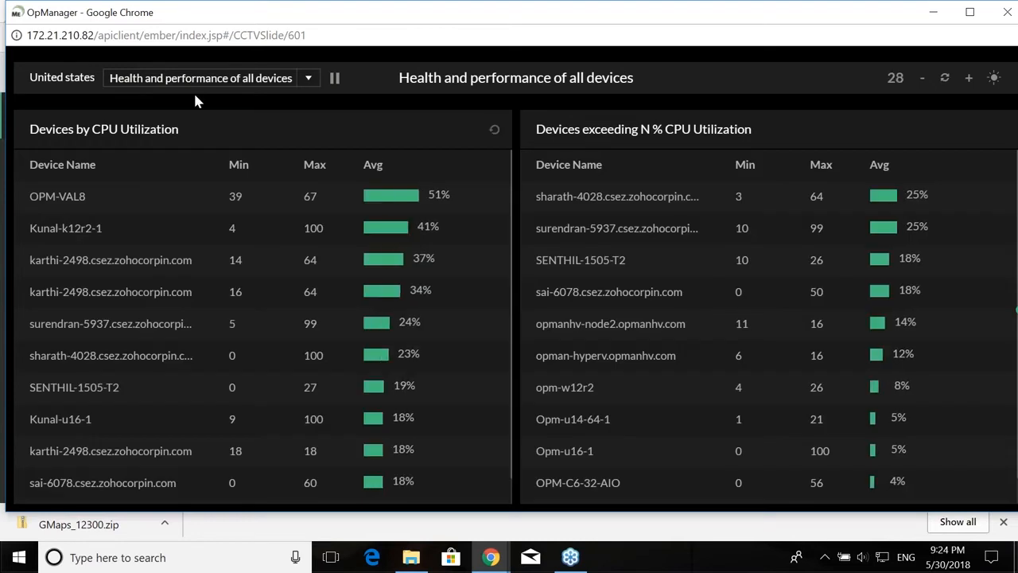
{"action": "left_click", "coordinate": [260, 86]}
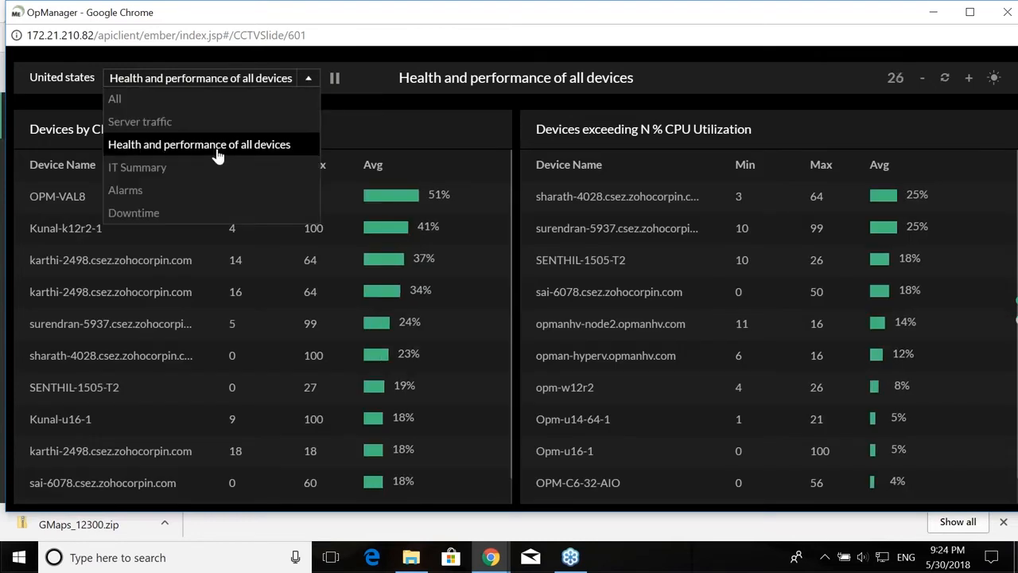
{"action": "left_click", "coordinate": [199, 167]}
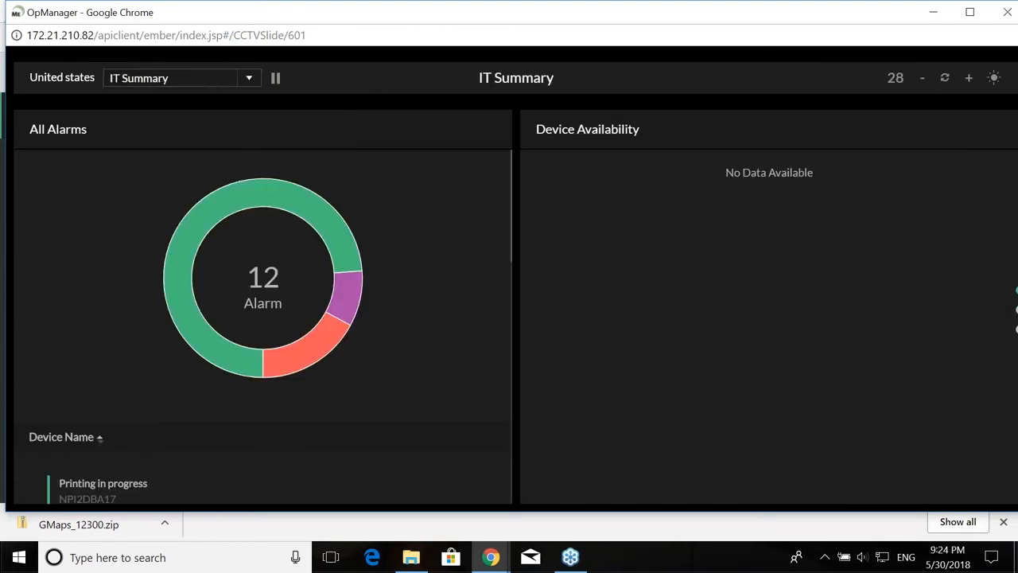
{"action": "left_click", "coordinate": [1008, 17]}
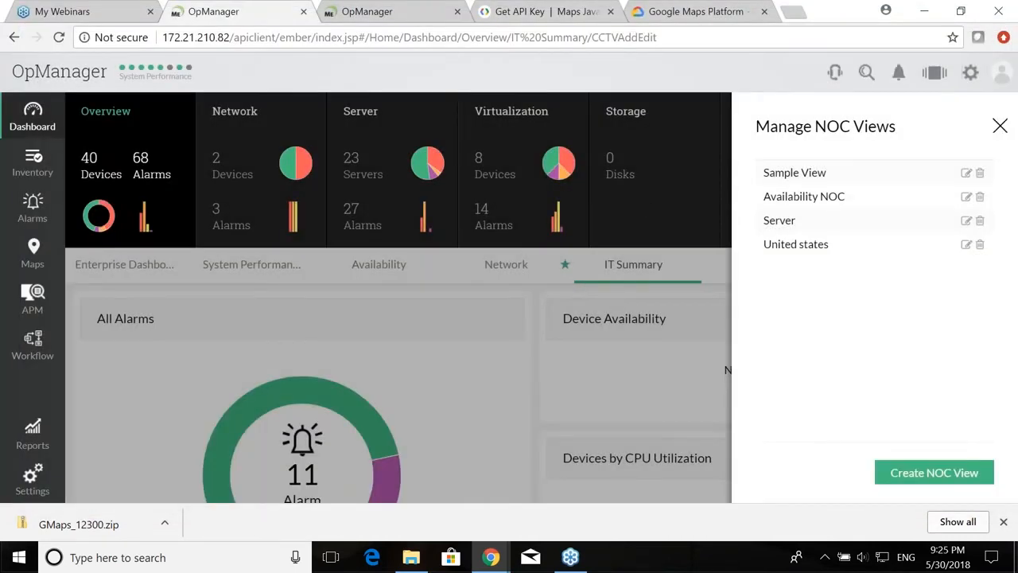
{"action": "left_click", "coordinate": [1000, 125]}
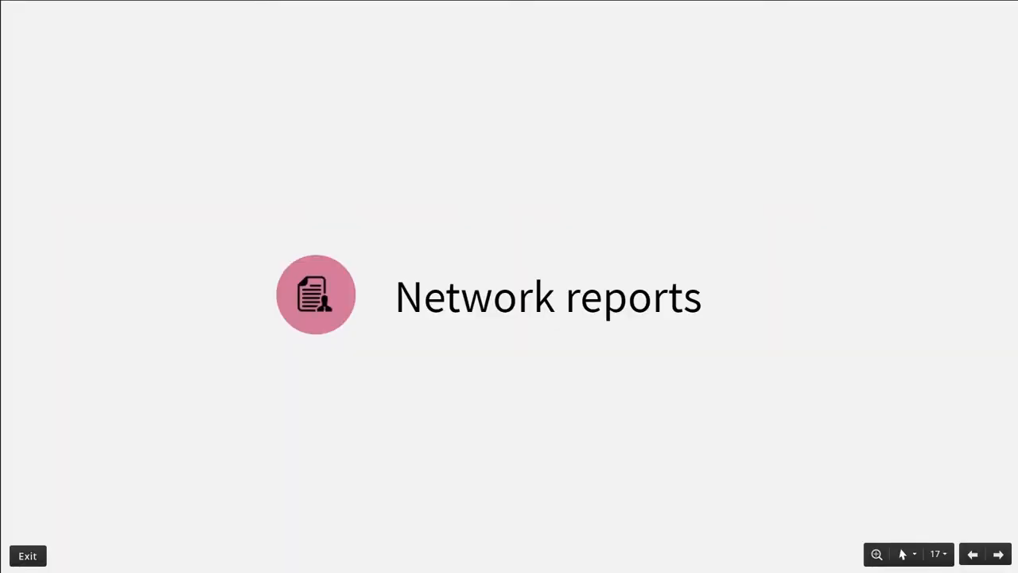
Step: Advance the slideshow to the next slide
{"action": "key", "text": "Right"}
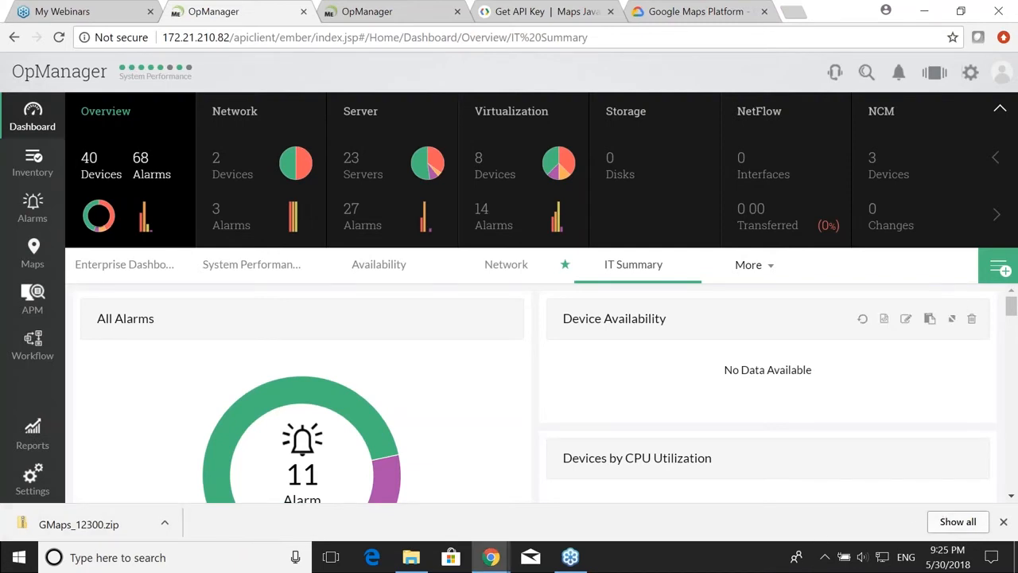
Step: Return to the browser and browse the System, Health and Performance, and Availability and Response reports
{"action": "left_click", "coordinate": [1014, 308]}
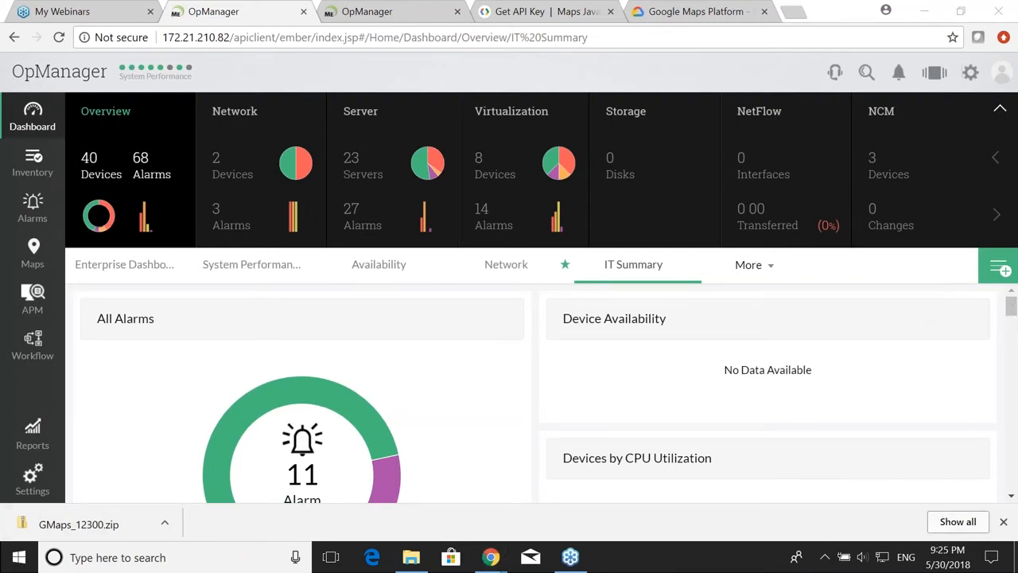
{"action": "left_click", "coordinate": [1002, 521]}
{"action": "left_click", "coordinate": [24, 487]}
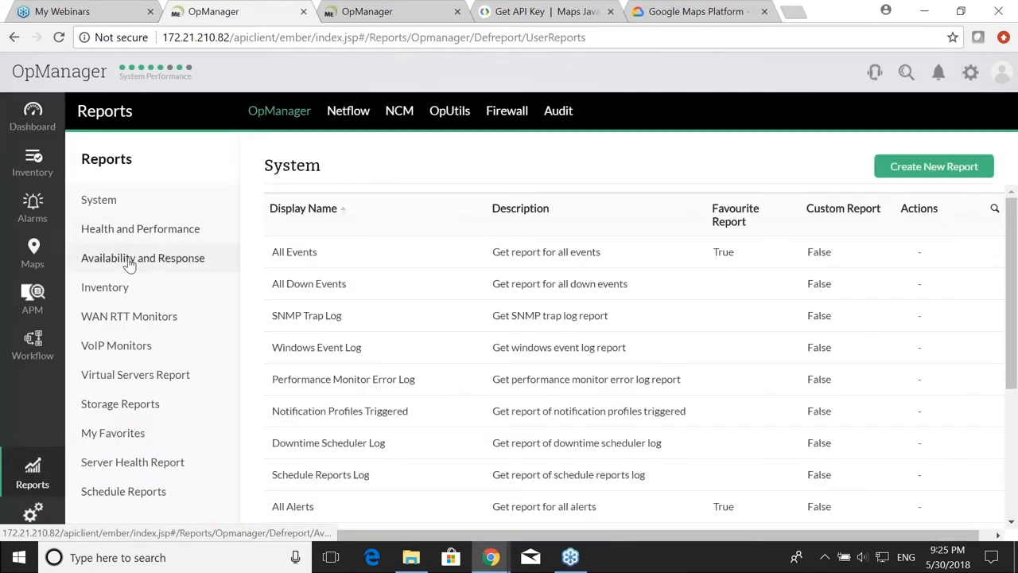
{"action": "left_click", "coordinate": [140, 213]}
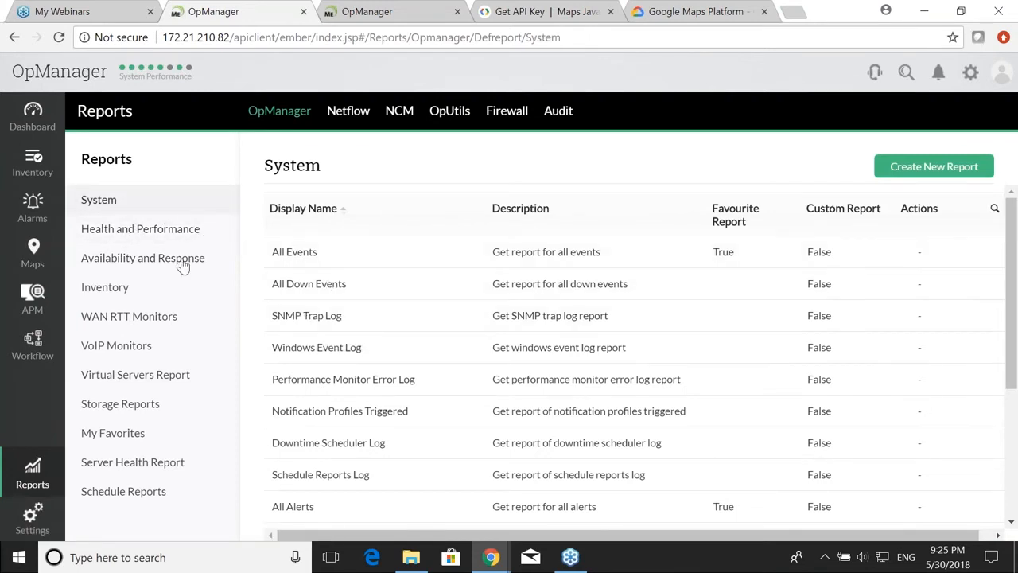
{"action": "left_click", "coordinate": [159, 237]}
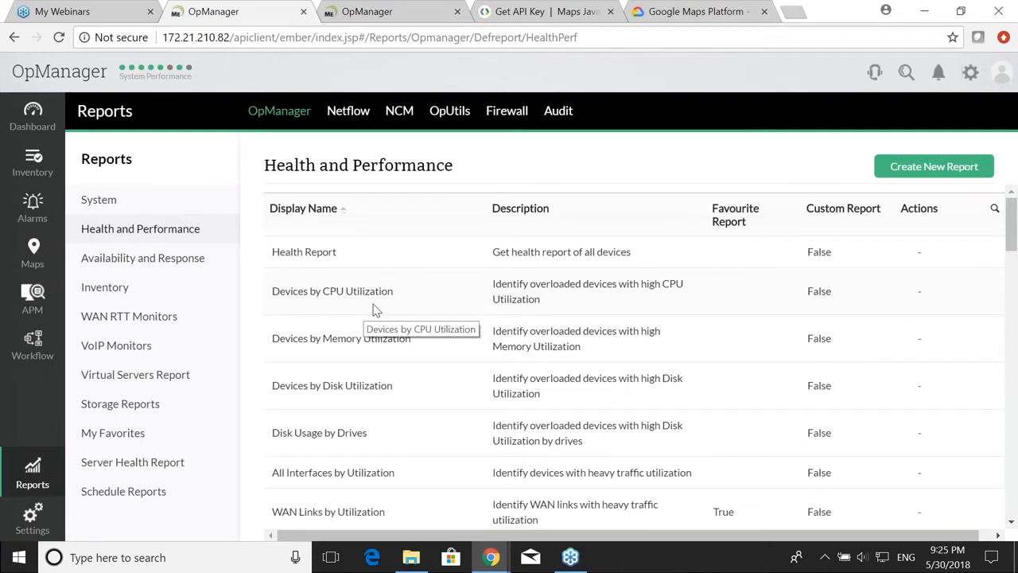
{"action": "scroll", "coordinate": [376, 311], "scroll_direction": "down", "scroll_amount": 2}
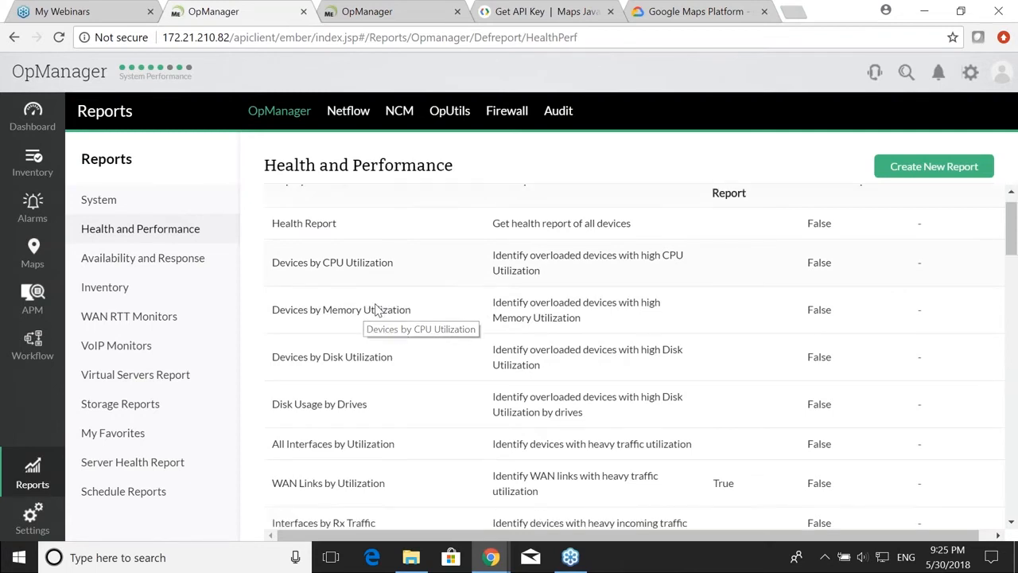
{"action": "left_click", "coordinate": [157, 269]}
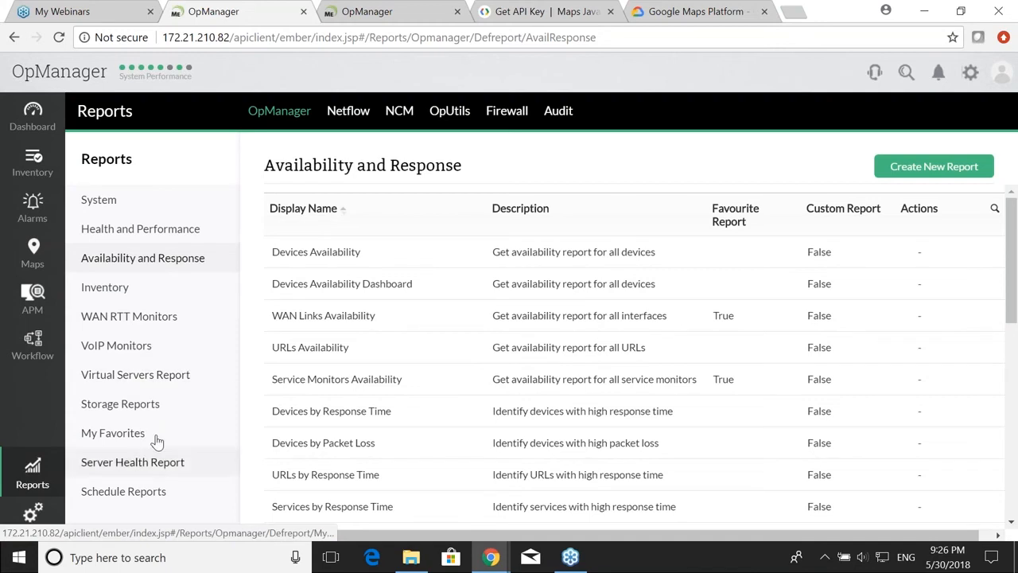
Step: Open the Health Report under Health and Performance and scroll through its results
{"action": "left_click", "coordinate": [143, 237]}
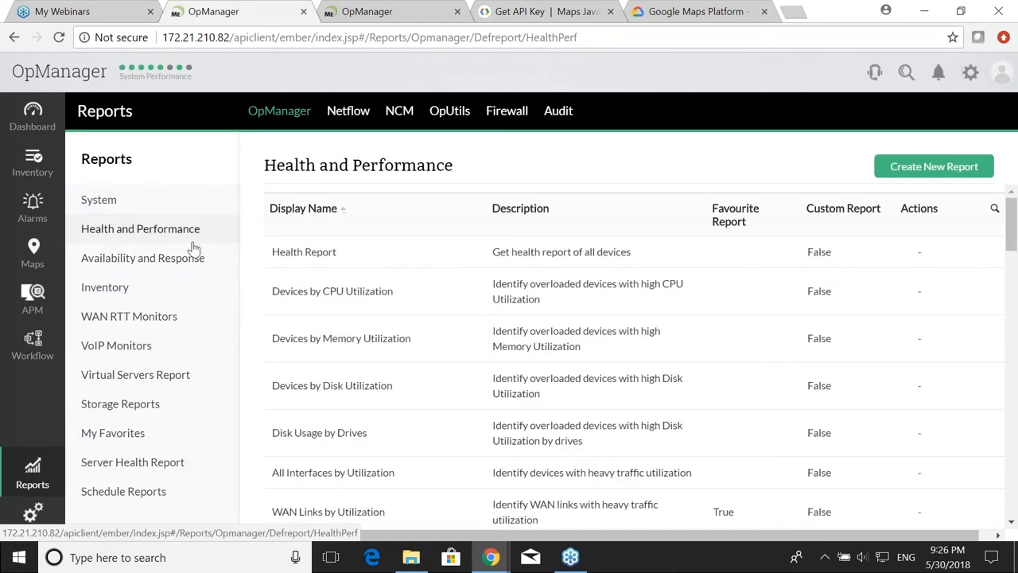
{"action": "left_click", "coordinate": [304, 262]}
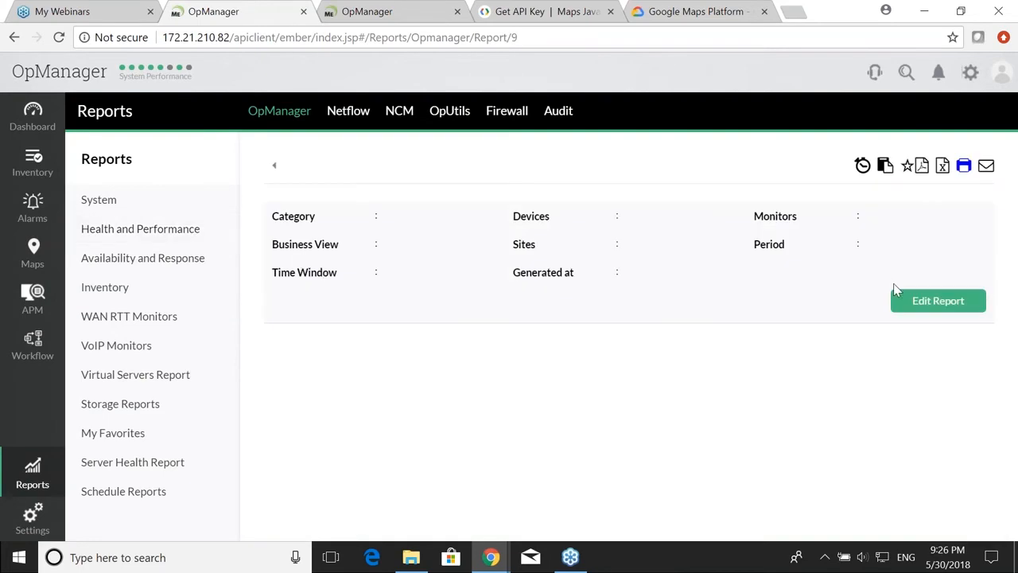
{"action": "scroll", "coordinate": [882, 348], "scroll_direction": "down", "scroll_amount": 5}
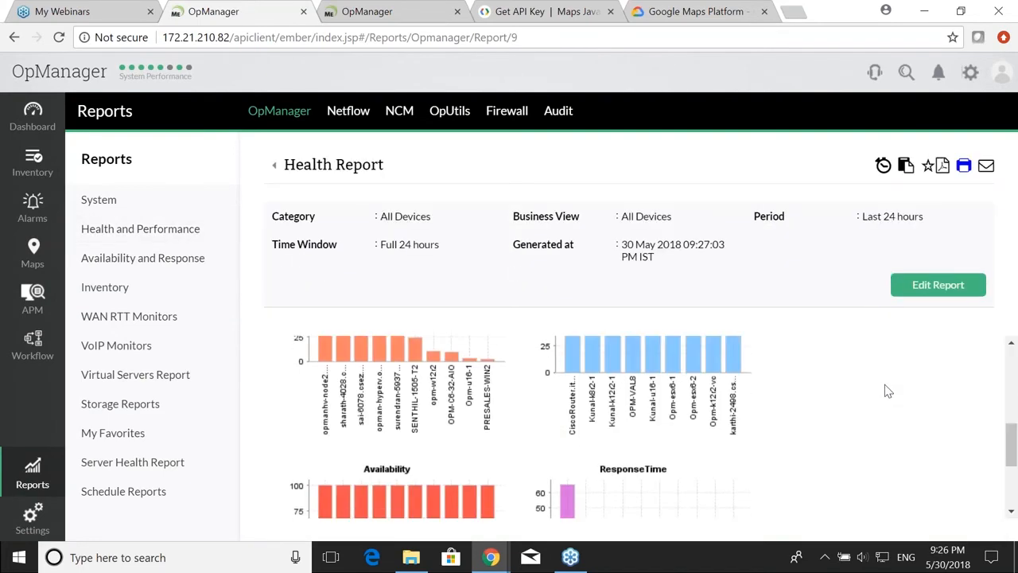
{"action": "scroll", "coordinate": [875, 397], "scroll_direction": "up", "scroll_amount": 3}
{"action": "scroll", "coordinate": [835, 406], "scroll_direction": "up", "scroll_amount": 2}
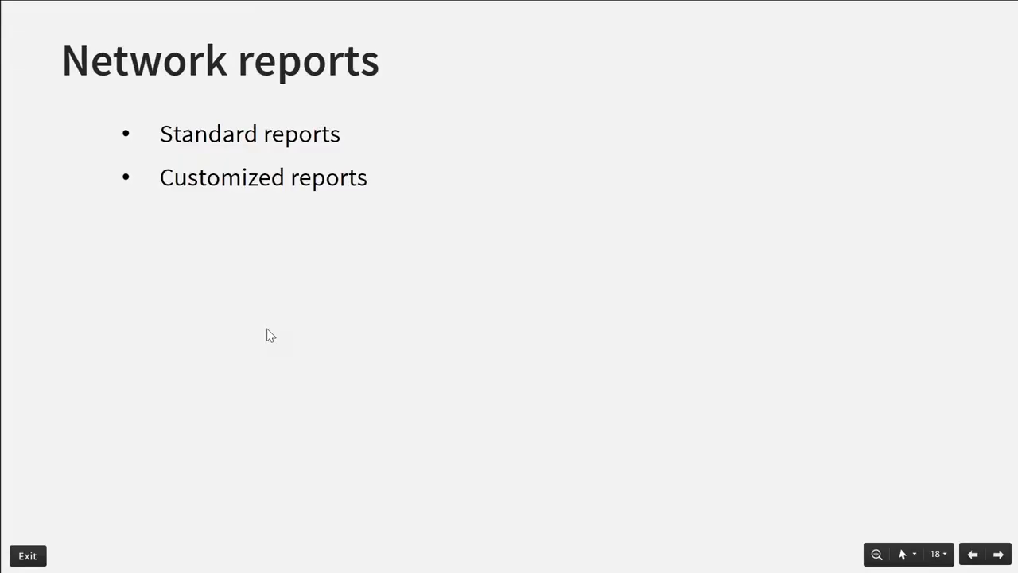
{"action": "key", "text": "alt+Tab"}
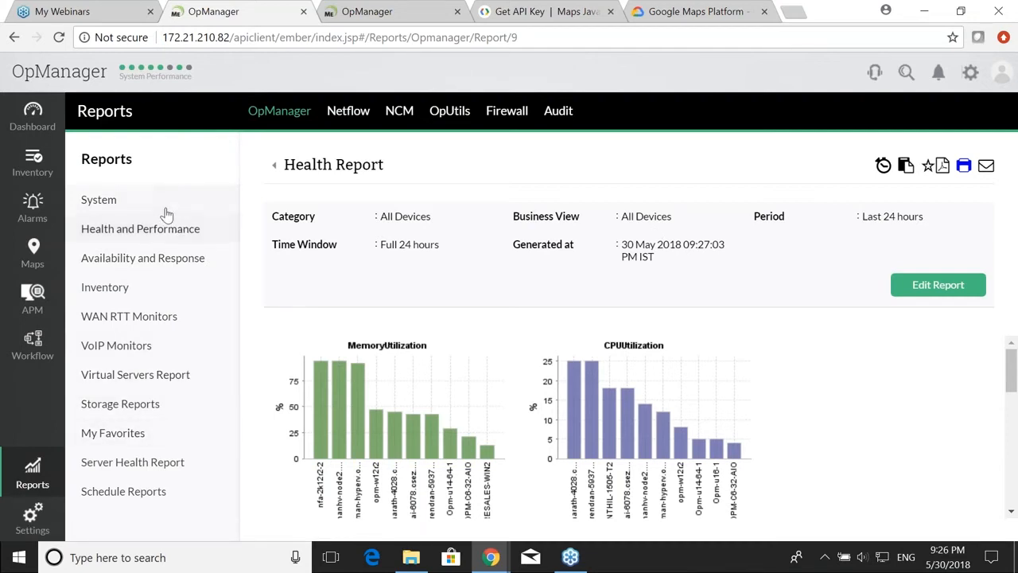
Step: Start a new custom report from the favorites list and advance the wizard to the metrics step
{"action": "left_click", "coordinate": [136, 433]}
{"action": "left_click", "coordinate": [908, 169]}
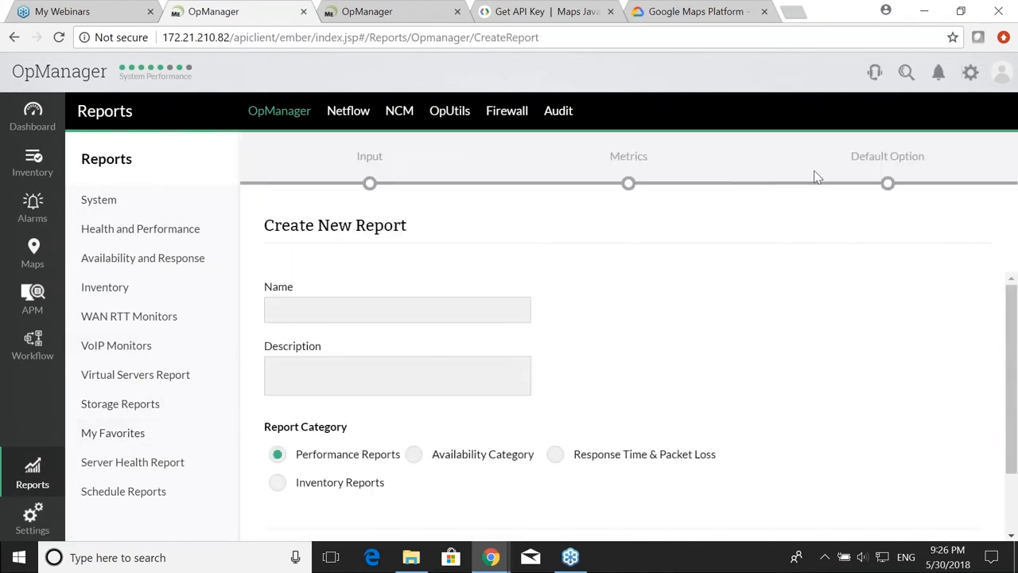
{"action": "left_click", "coordinate": [386, 313]}
{"action": "scroll", "coordinate": [469, 353], "scroll_direction": "down", "scroll_amount": 1}
{"action": "scroll", "coordinate": [468, 352], "scroll_direction": "up", "scroll_amount": 1}
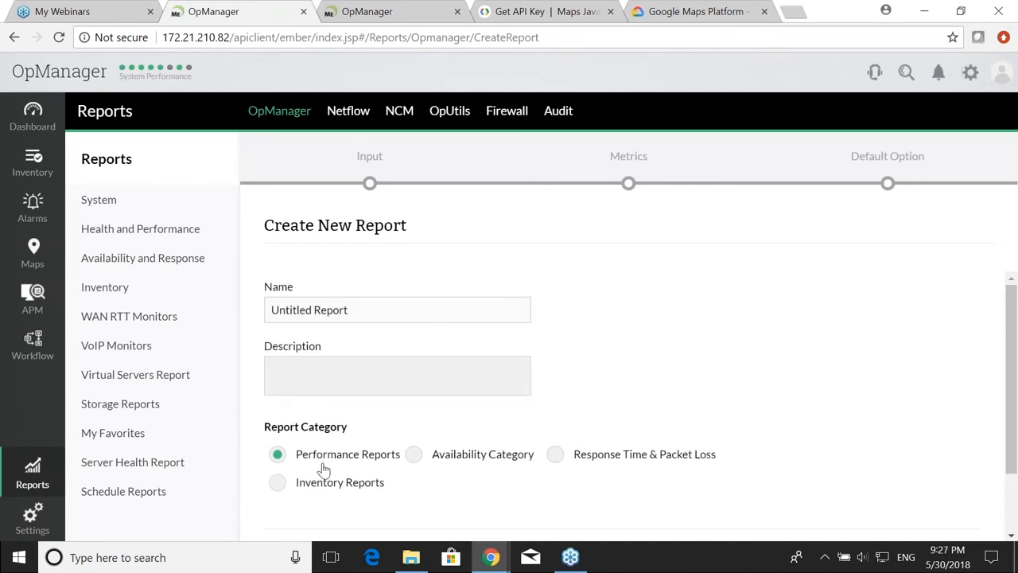
{"action": "scroll", "coordinate": [384, 462], "scroll_direction": "down", "scroll_amount": 1}
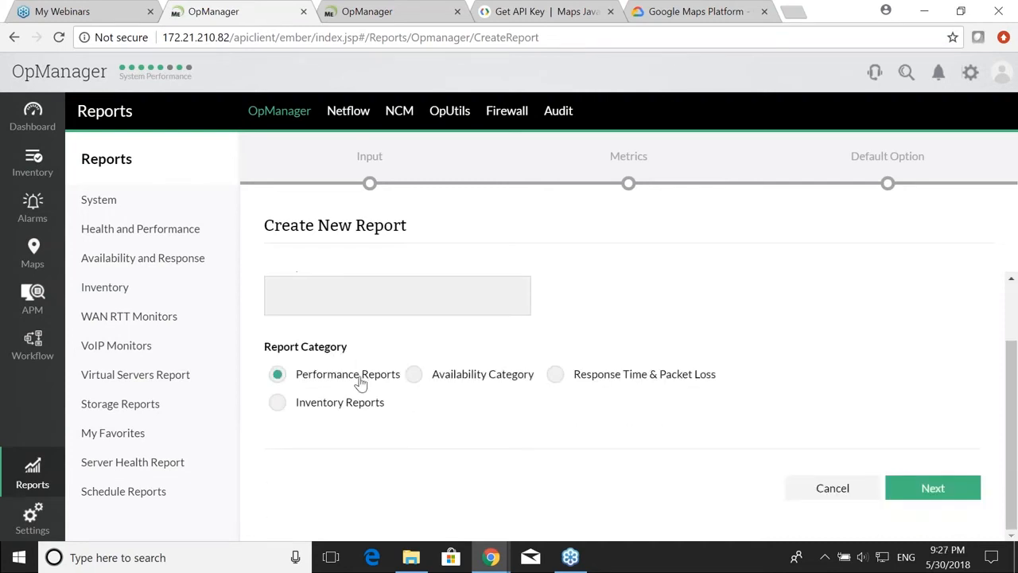
{"action": "left_click", "coordinate": [931, 487]}
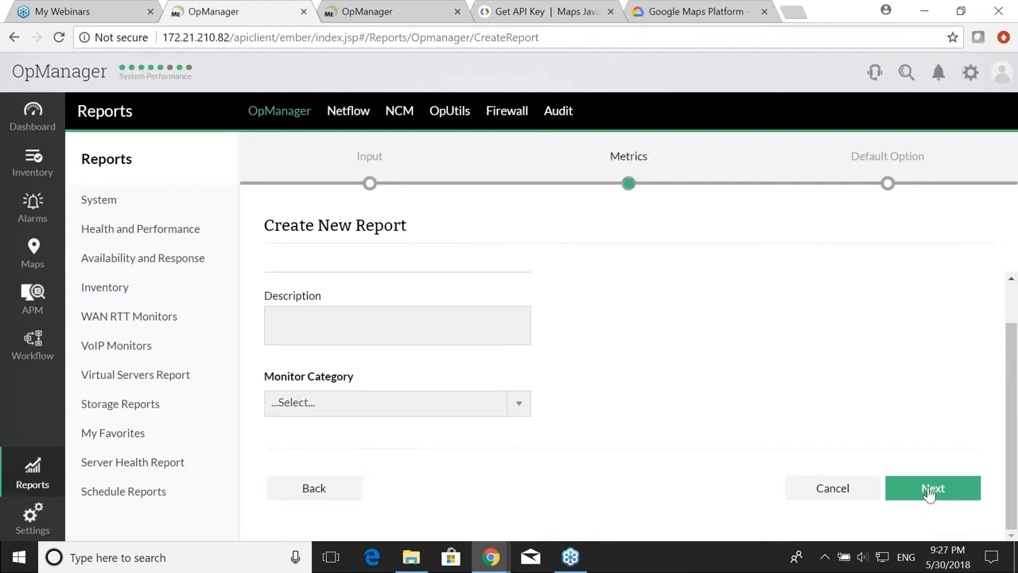
Step: Set the monitor category to Any Performance Monitor and the vendor to ALLIEDTELESIS
{"action": "scroll", "coordinate": [459, 379], "scroll_direction": "up", "scroll_amount": 1}
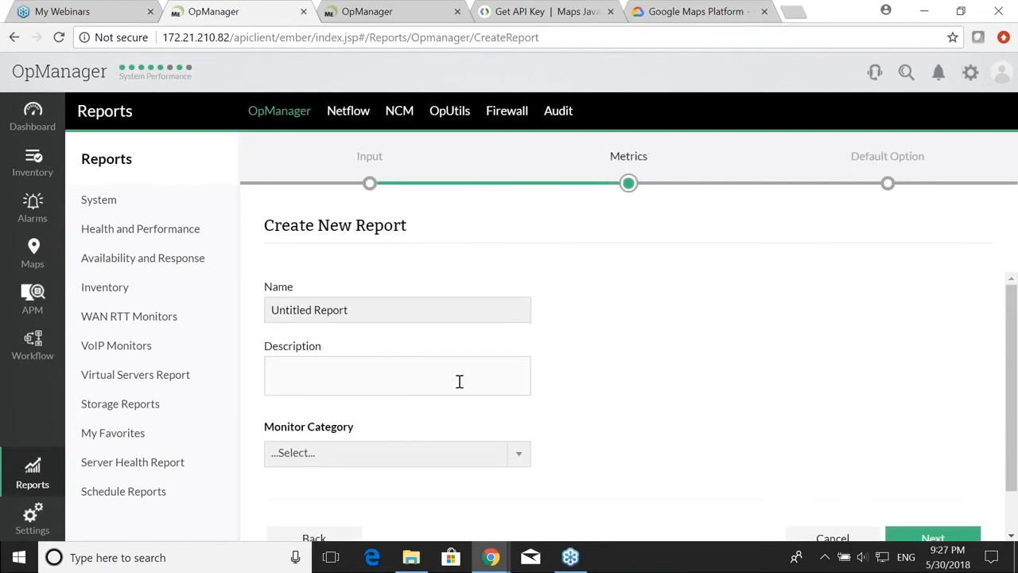
{"action": "scroll", "coordinate": [393, 412], "scroll_direction": "down", "scroll_amount": 1}
{"action": "left_click", "coordinate": [391, 412]}
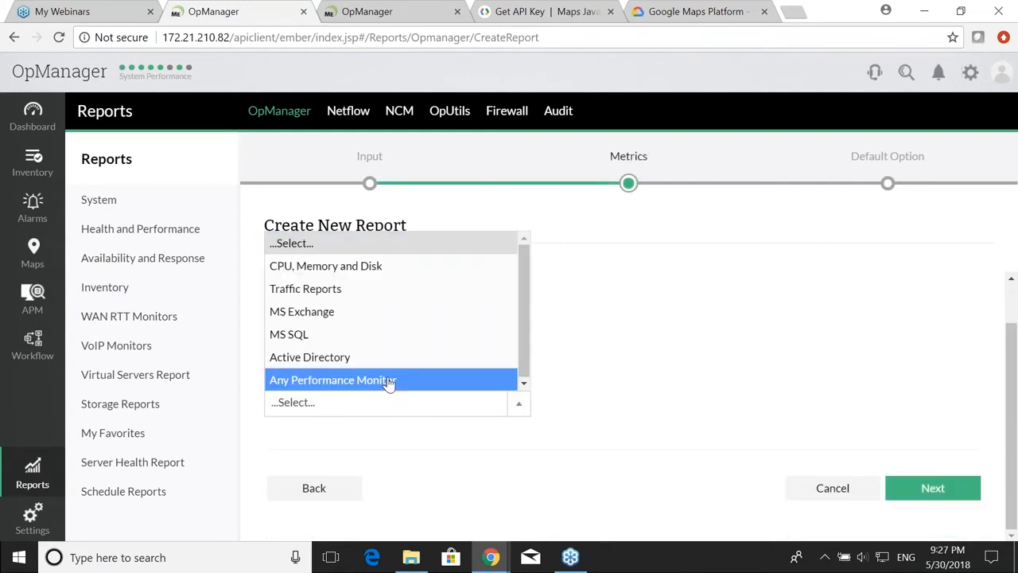
{"action": "left_click", "coordinate": [389, 381]}
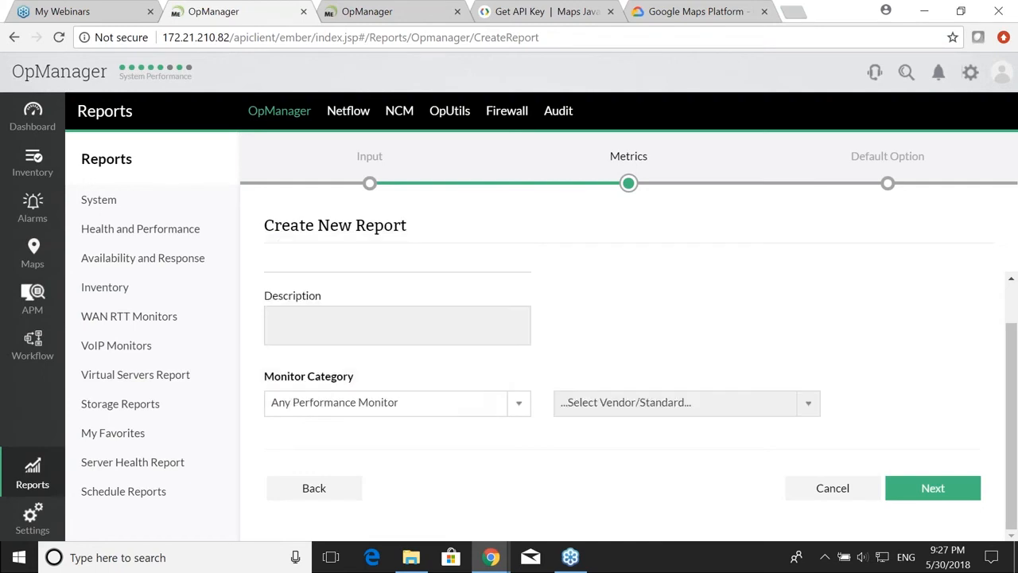
{"action": "left_click", "coordinate": [597, 408]}
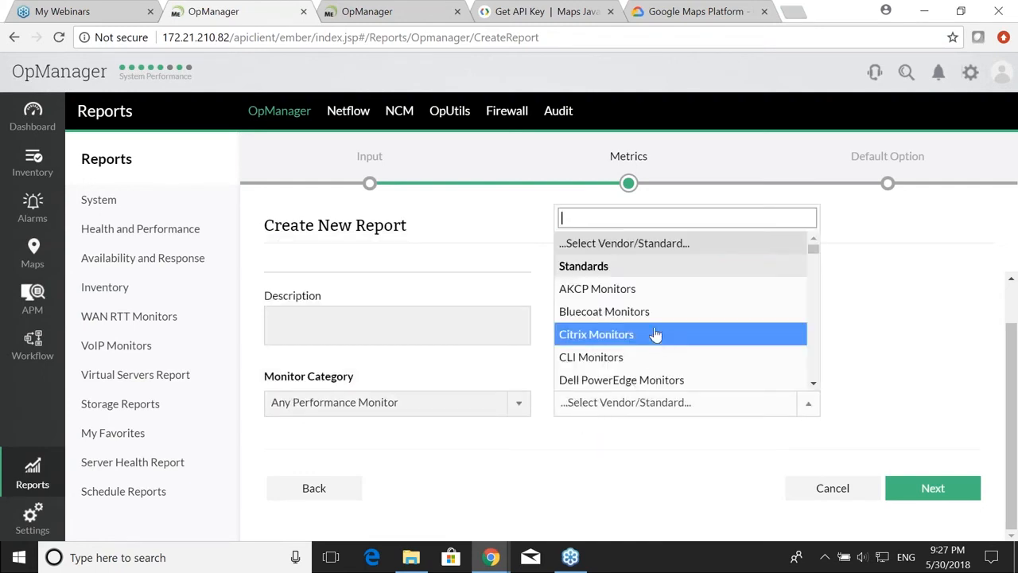
{"action": "scroll", "coordinate": [654, 324], "scroll_direction": "down", "scroll_amount": 3}
{"action": "scroll", "coordinate": [655, 325], "scroll_direction": "down", "scroll_amount": 10}
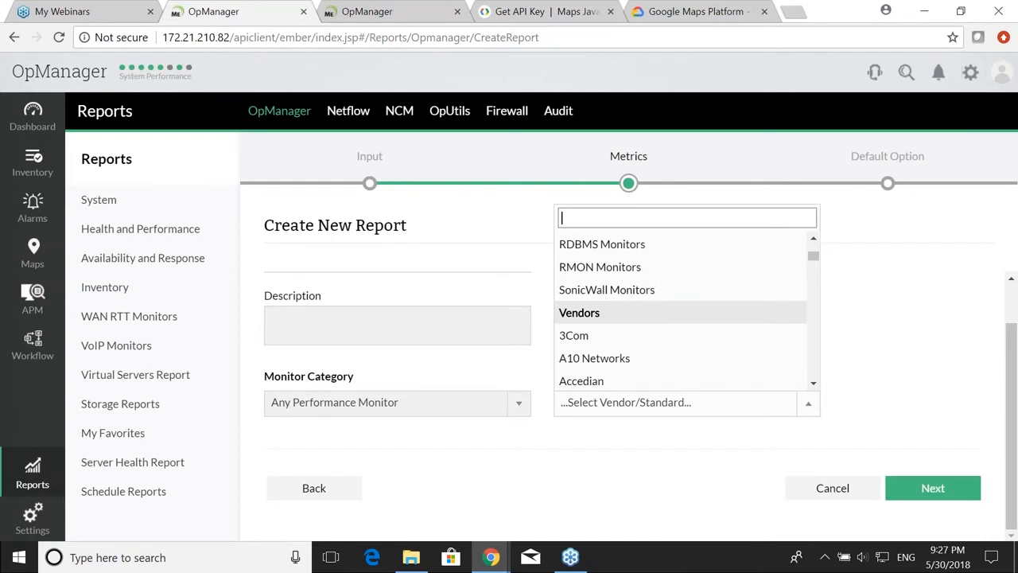
{"action": "scroll", "coordinate": [641, 350], "scroll_direction": "up", "scroll_amount": 1}
{"action": "scroll", "coordinate": [640, 358], "scroll_direction": "down", "scroll_amount": 2}
{"action": "left_click", "coordinate": [640, 370]}
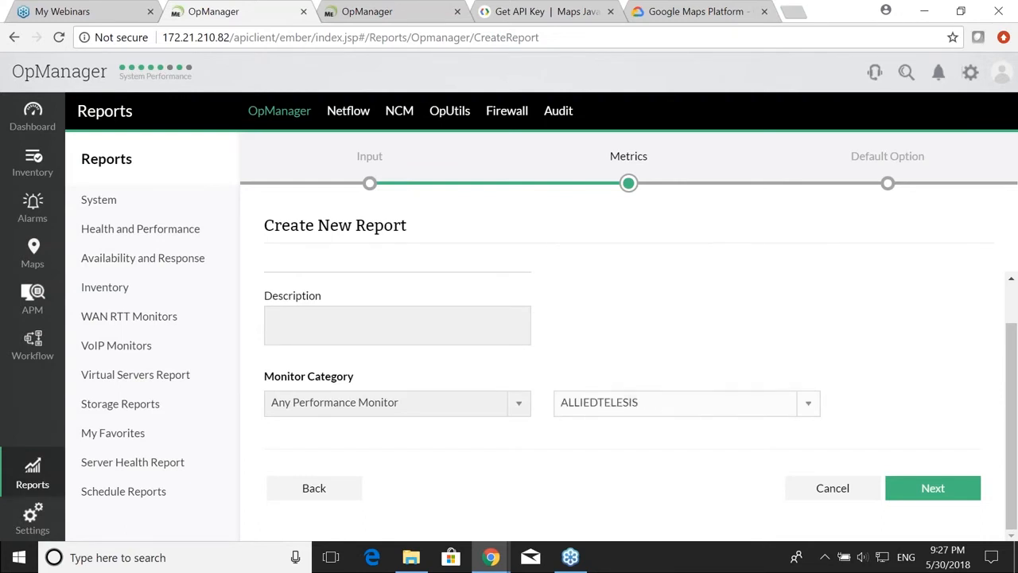
Step: Check the new field's options list, then cancel the report wizard
{"action": "left_click", "coordinate": [891, 405]}
{"action": "left_click", "coordinate": [891, 404]}
{"action": "left_click", "coordinate": [891, 405]}
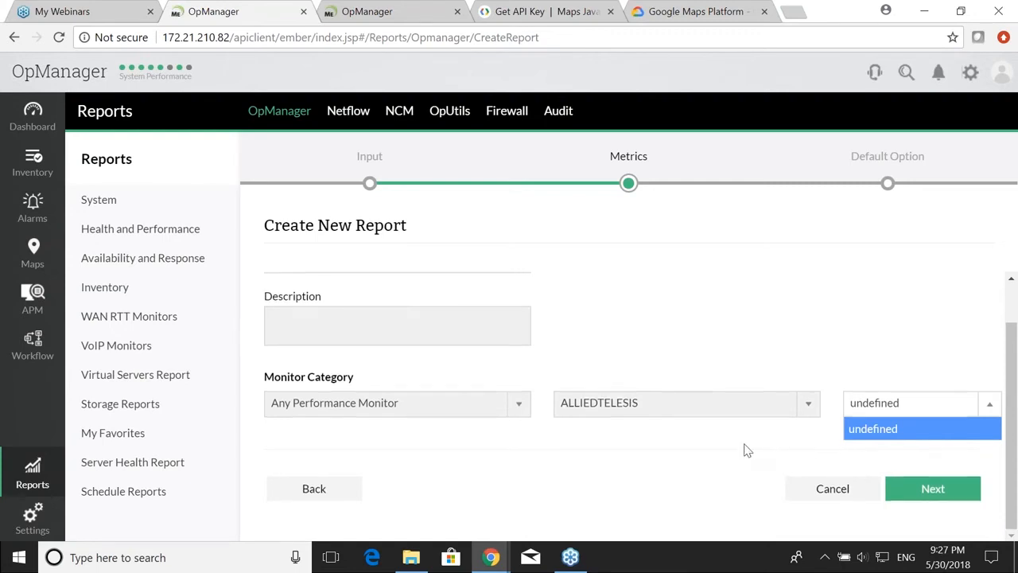
{"action": "left_click", "coordinate": [805, 492]}
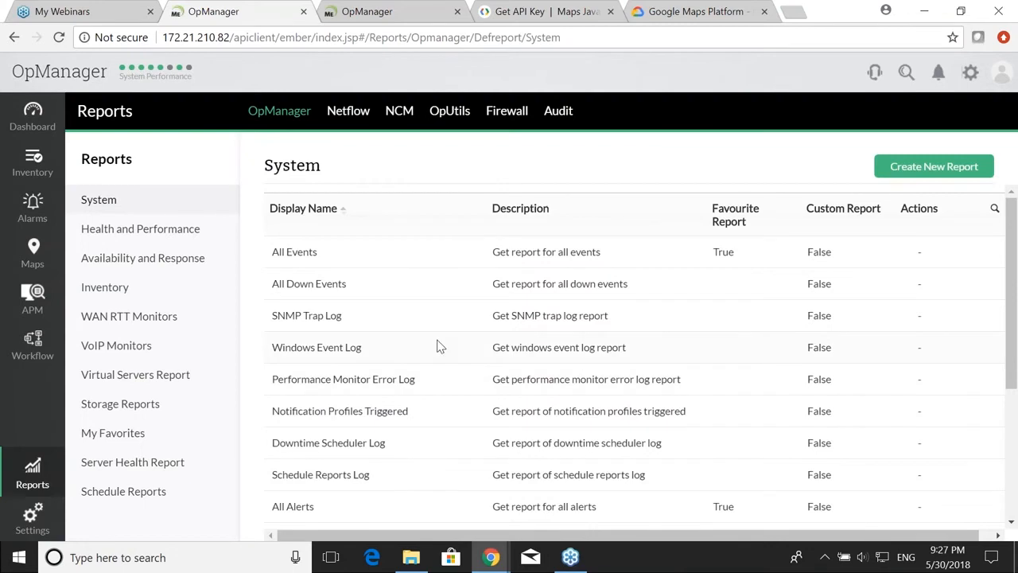
Step: Open and scroll the My Favorites report list, then switch windows briefly
{"action": "left_click", "coordinate": [116, 434]}
{"action": "scroll", "coordinate": [469, 349], "scroll_direction": "down", "scroll_amount": 1}
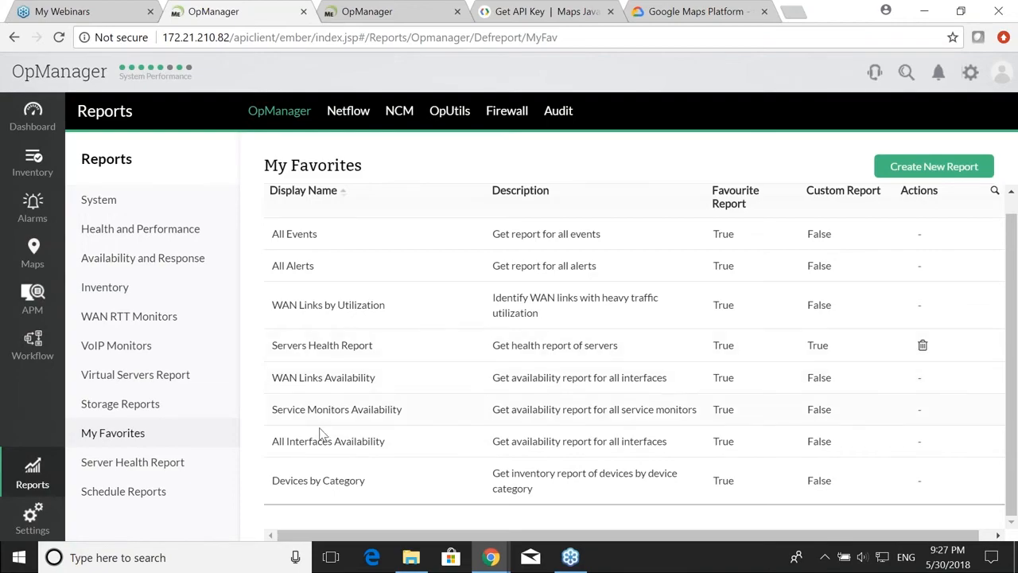
{"action": "key", "text": "alt+Tab"}
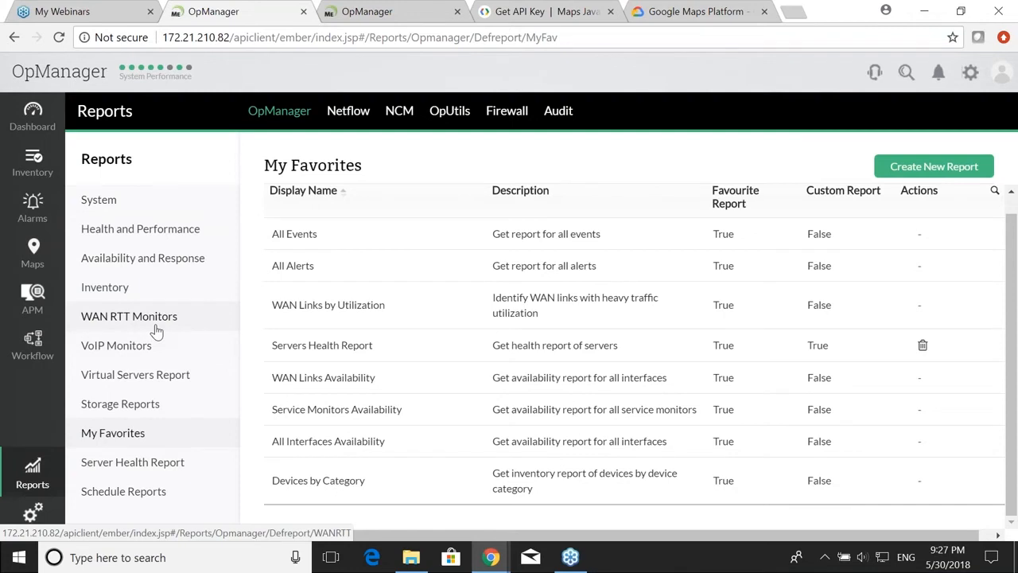
Step: Review the Devices by CPU Utilization report, then open the Inventory device list
{"action": "left_click", "coordinate": [140, 230]}
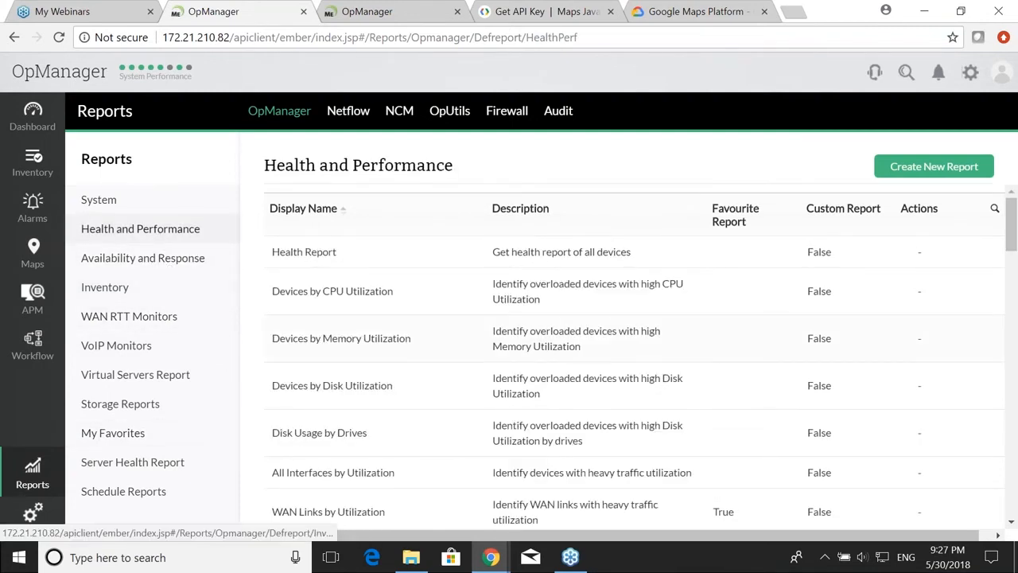
{"action": "left_click", "coordinate": [352, 294]}
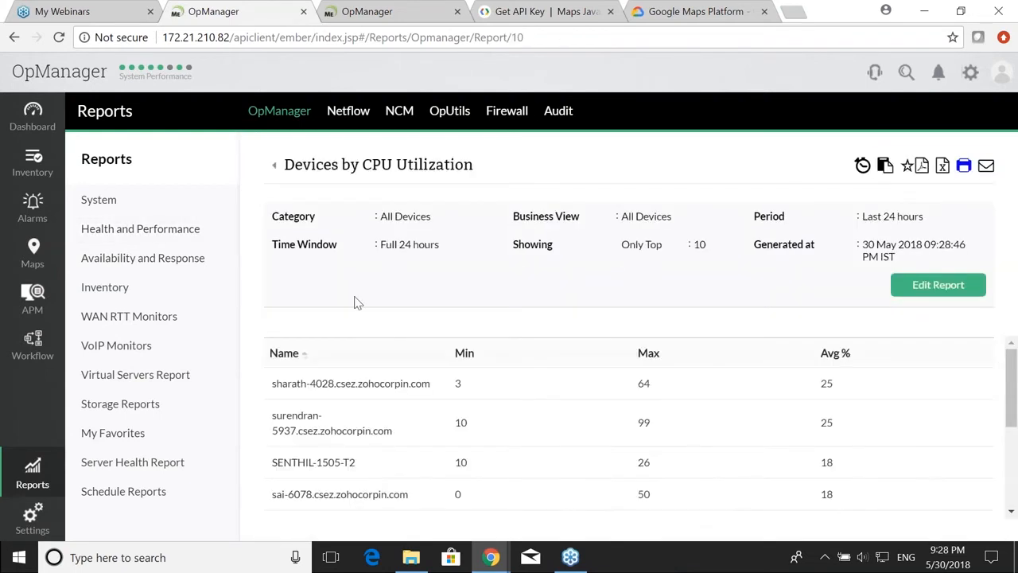
{"action": "scroll", "coordinate": [427, 368], "scroll_direction": "down", "scroll_amount": 2}
{"action": "scroll", "coordinate": [427, 367], "scroll_direction": "up", "scroll_amount": 2}
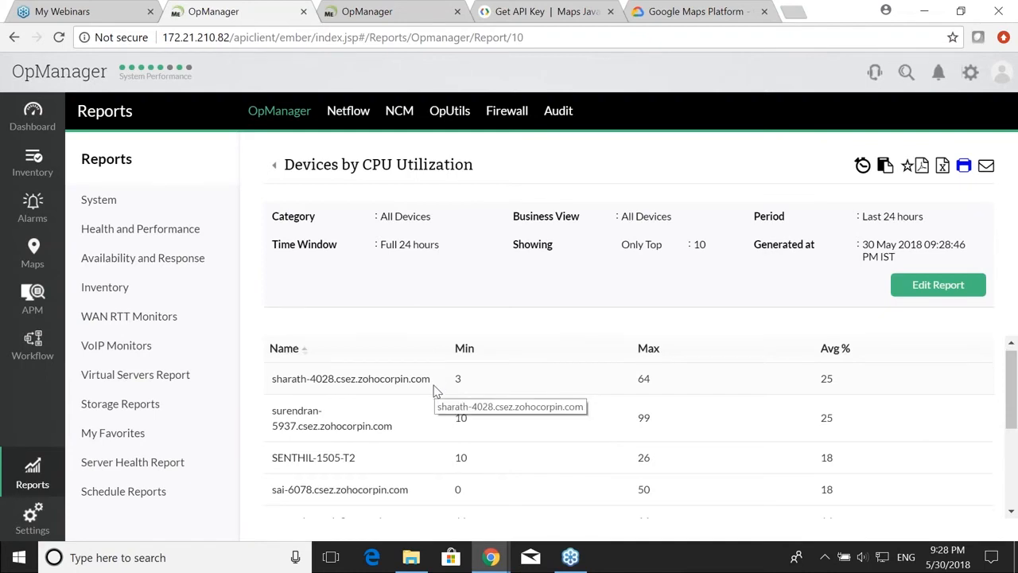
{"action": "scroll", "coordinate": [434, 390], "scroll_direction": "down", "scroll_amount": 2}
{"action": "scroll", "coordinate": [434, 390], "scroll_direction": "up", "scroll_amount": 2}
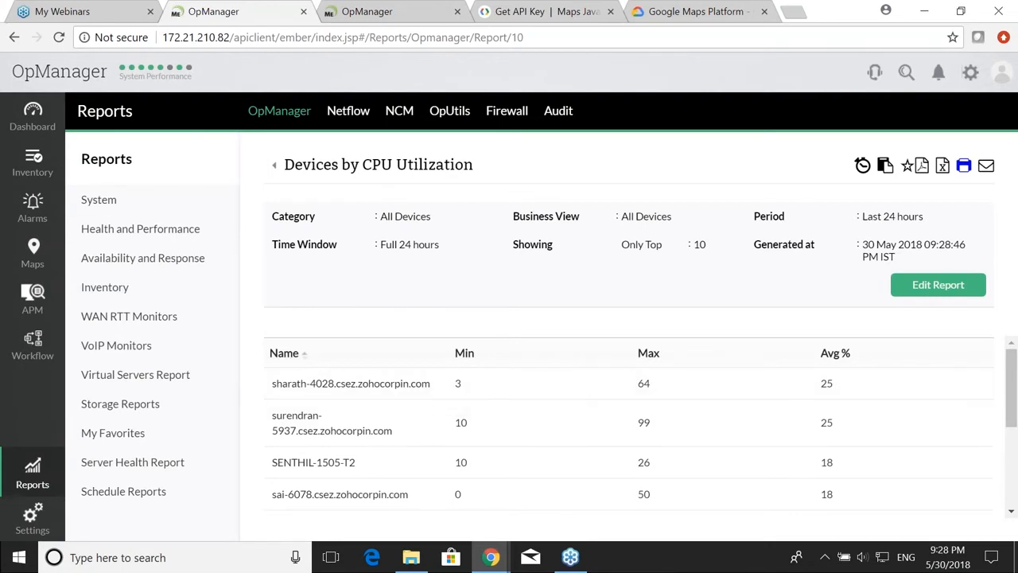
{"action": "left_click", "coordinate": [37, 163]}
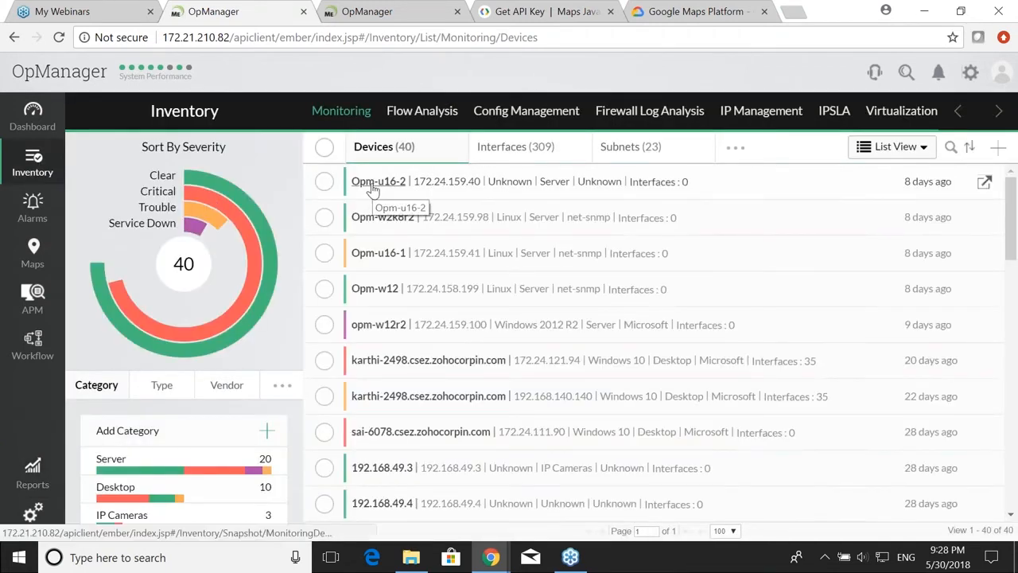
Step: Filter the inventory to Server devices, select all 20, and start generating reports
{"action": "left_click", "coordinate": [512, 149]}
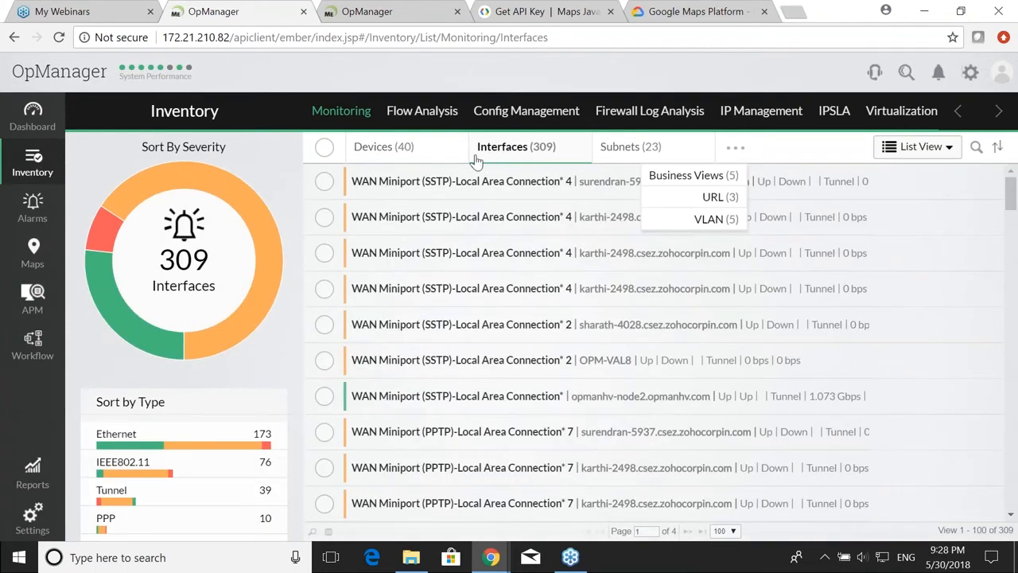
{"action": "left_click", "coordinate": [373, 150]}
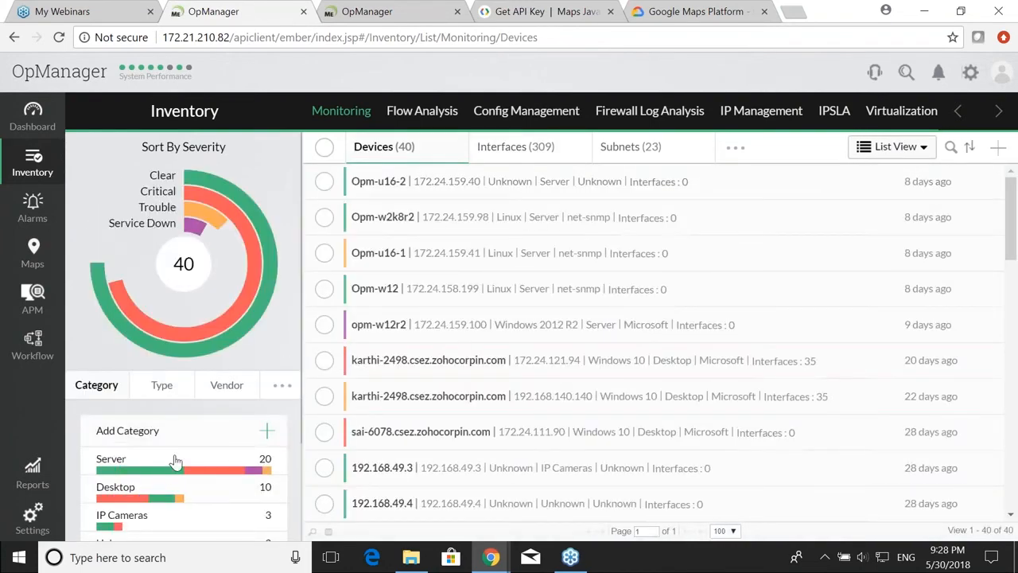
{"action": "left_click", "coordinate": [176, 461]}
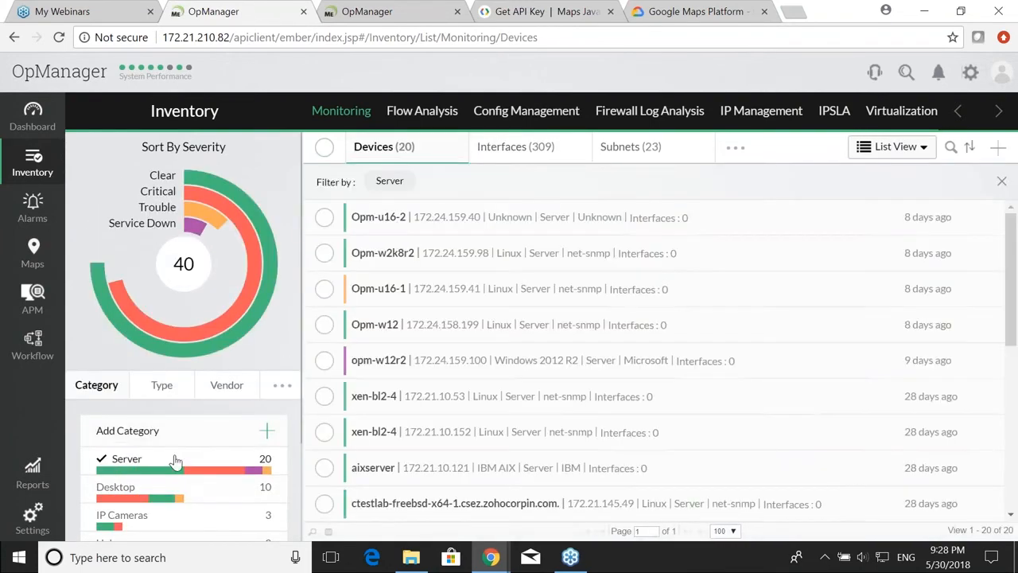
{"action": "left_click", "coordinate": [324, 149]}
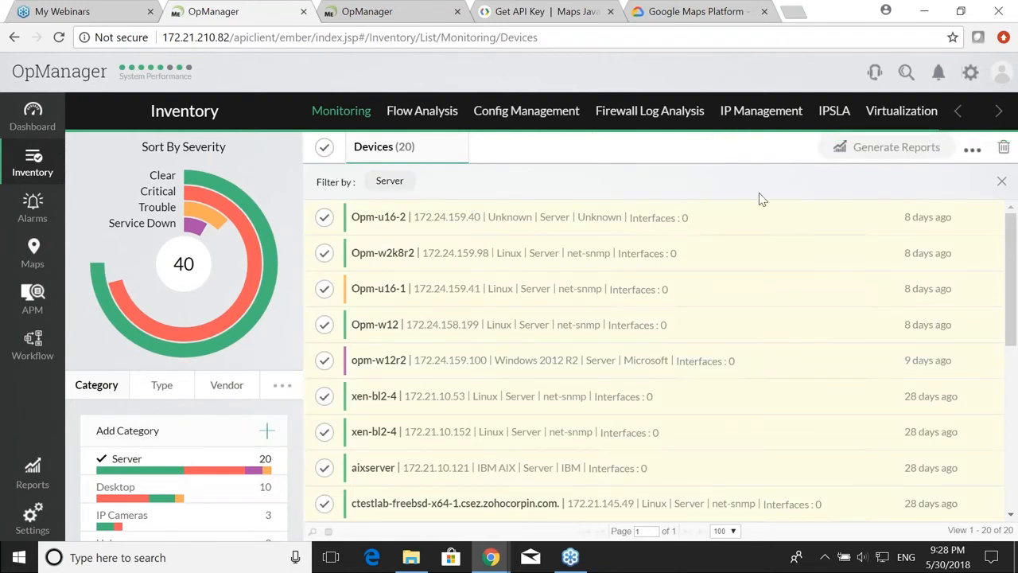
{"action": "left_click", "coordinate": [907, 153]}
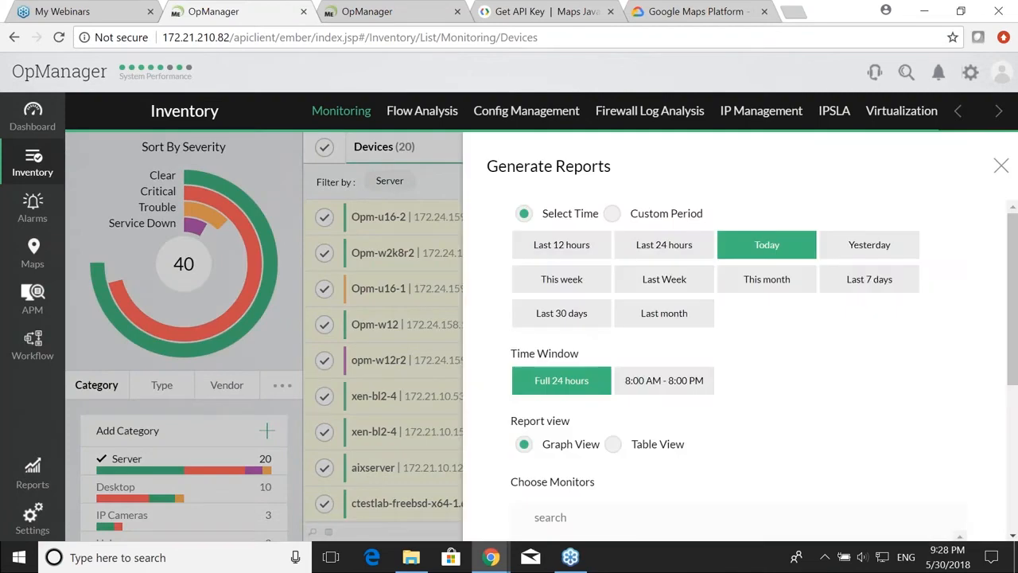
Step: Set the period to this month and pick CPU Utilization(SNMP) after searching 'cpu'
{"action": "scroll", "coordinate": [787, 286], "scroll_direction": "down", "scroll_amount": 1}
{"action": "scroll", "coordinate": [780, 307], "scroll_direction": "up", "scroll_amount": 1}
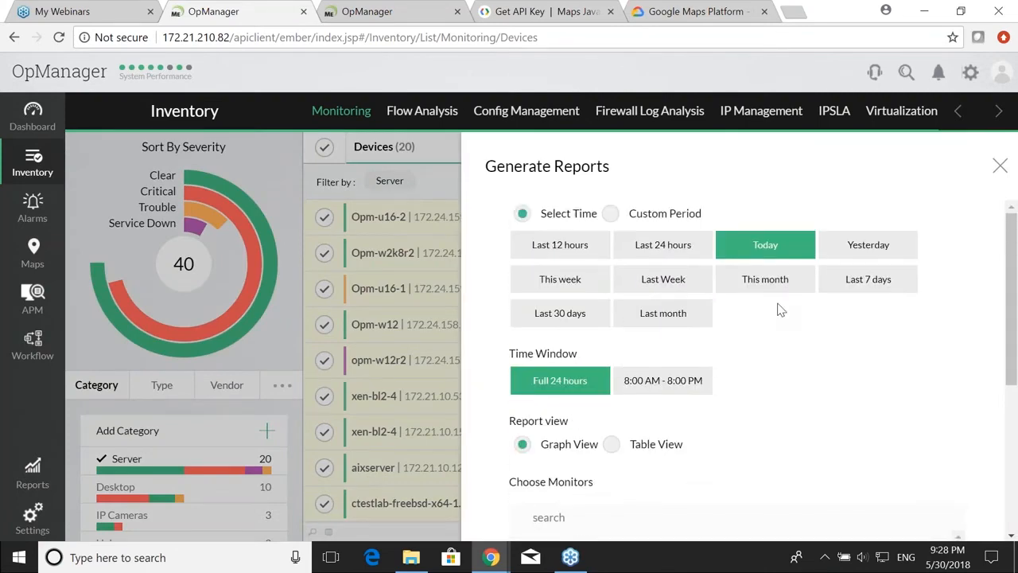
{"action": "left_click", "coordinate": [754, 280]}
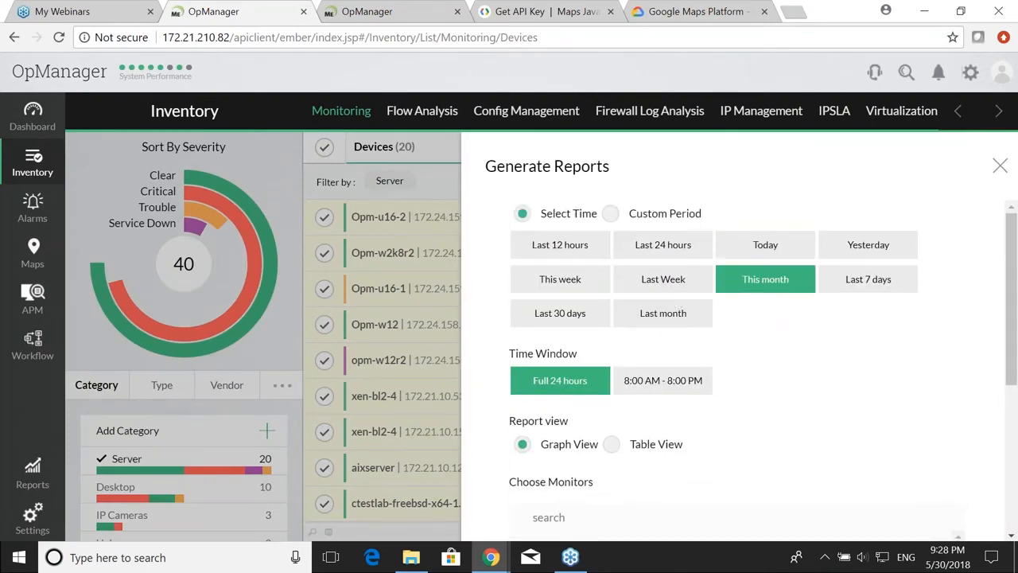
{"action": "scroll", "coordinate": [759, 295], "scroll_direction": "down", "scroll_amount": 4}
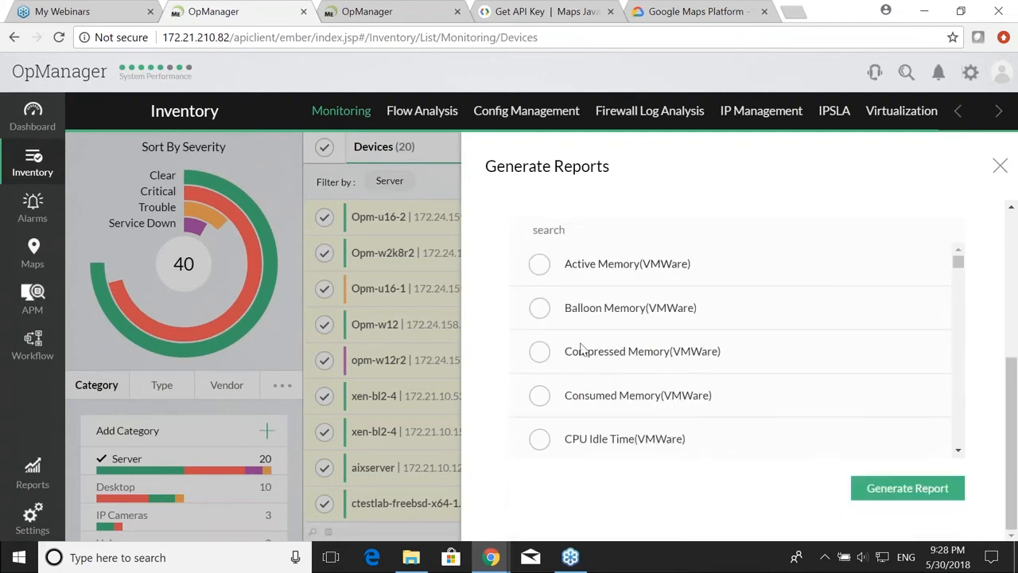
{"action": "type", "text": "cpu"}
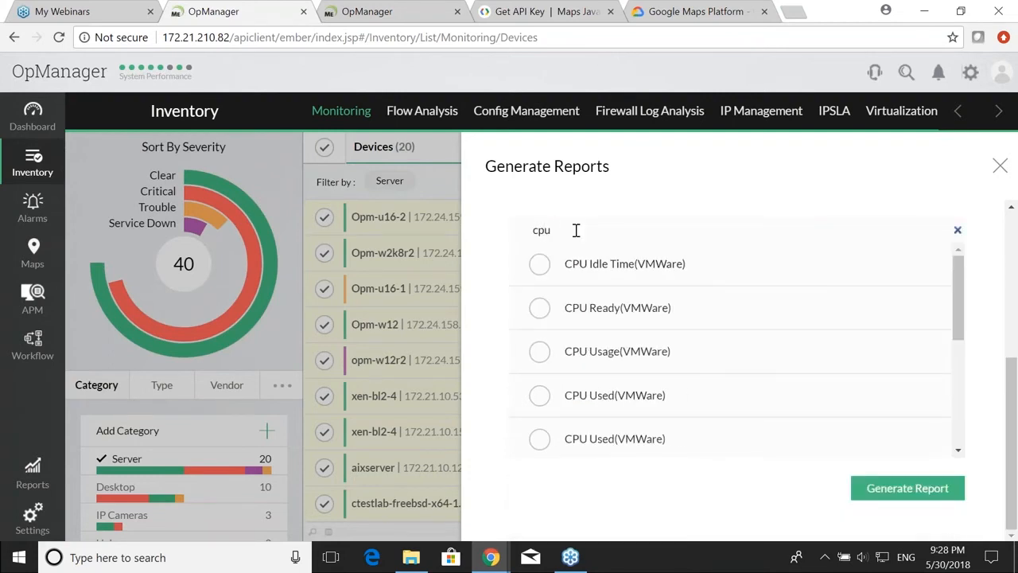
{"action": "scroll", "coordinate": [559, 332], "scroll_direction": "down", "scroll_amount": 3}
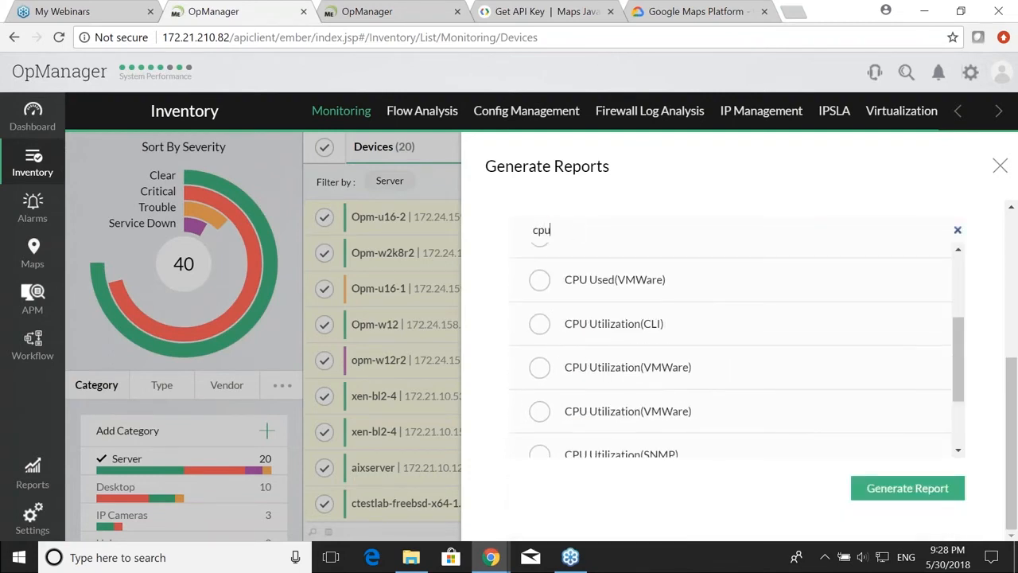
{"action": "scroll", "coordinate": [541, 326], "scroll_direction": "up", "scroll_amount": 1}
{"action": "scroll", "coordinate": [541, 327], "scroll_direction": "up", "scroll_amount": 1}
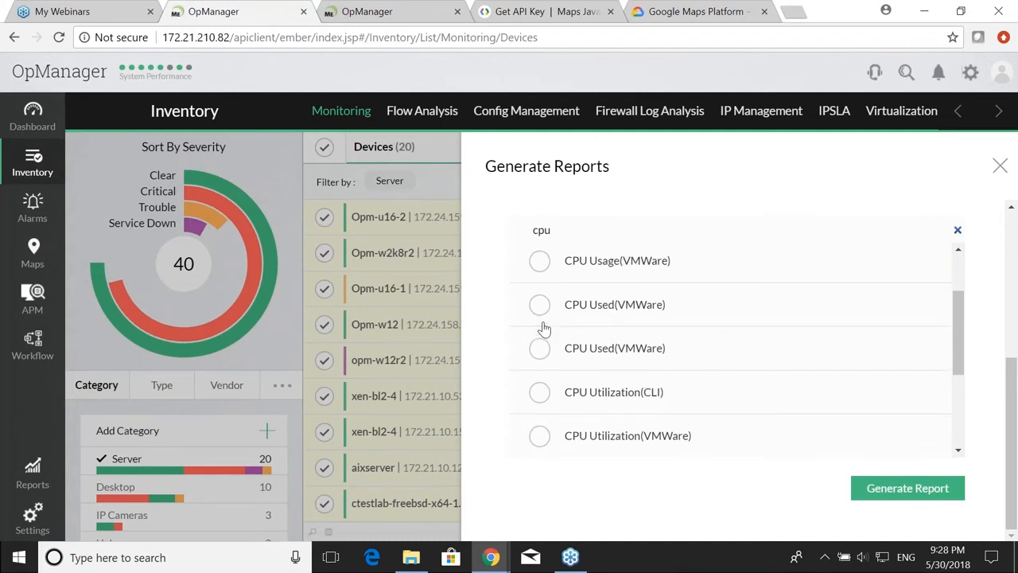
{"action": "scroll", "coordinate": [541, 329], "scroll_direction": "down", "scroll_amount": 3}
{"action": "left_click", "coordinate": [546, 354]}
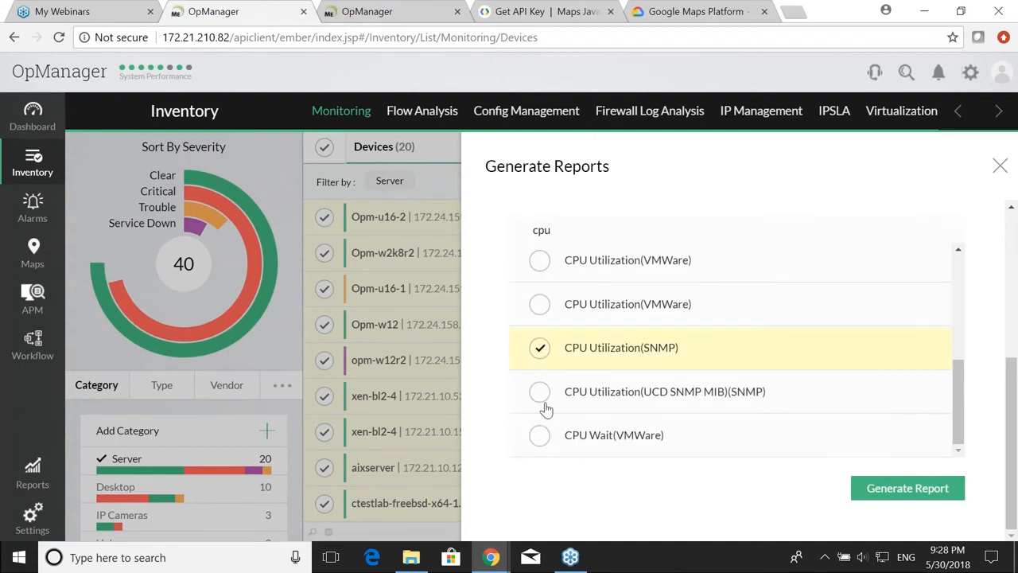
Step: Add the Granted, Decompression Rate, Balloon, Compressed, Consumed, Overhead, SwapIn and SwapOut memory reports, then generate
{"action": "scroll", "coordinate": [557, 357], "scroll_direction": "up", "scroll_amount": 3}
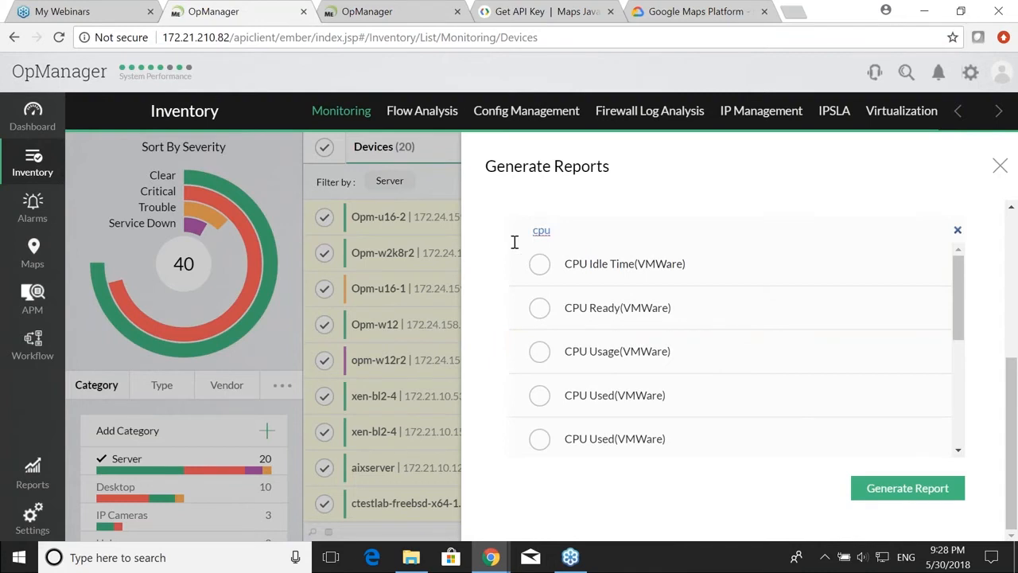
{"action": "type", "text": "emory"}
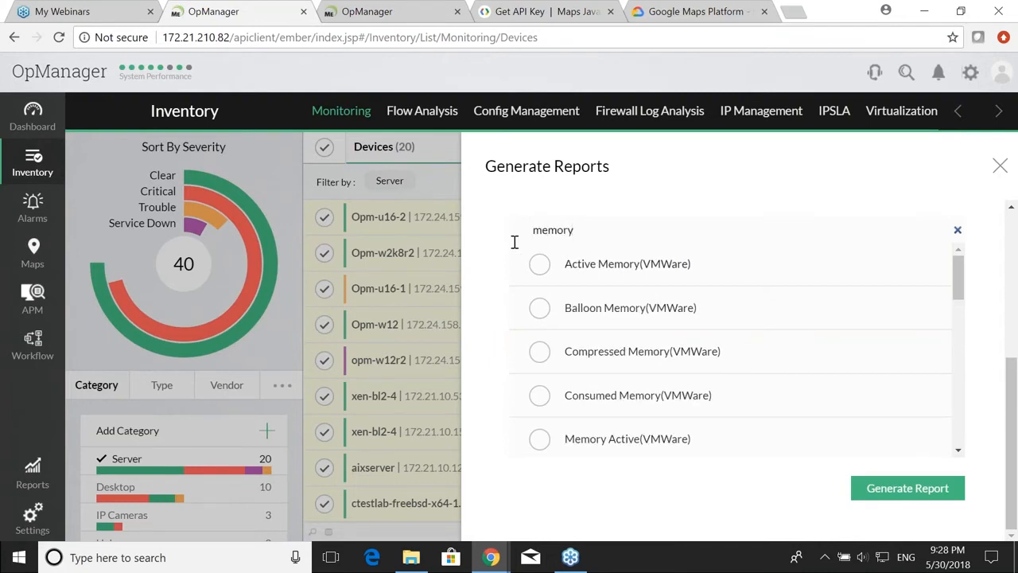
{"action": "scroll", "coordinate": [636, 295], "scroll_direction": "down", "scroll_amount": 2}
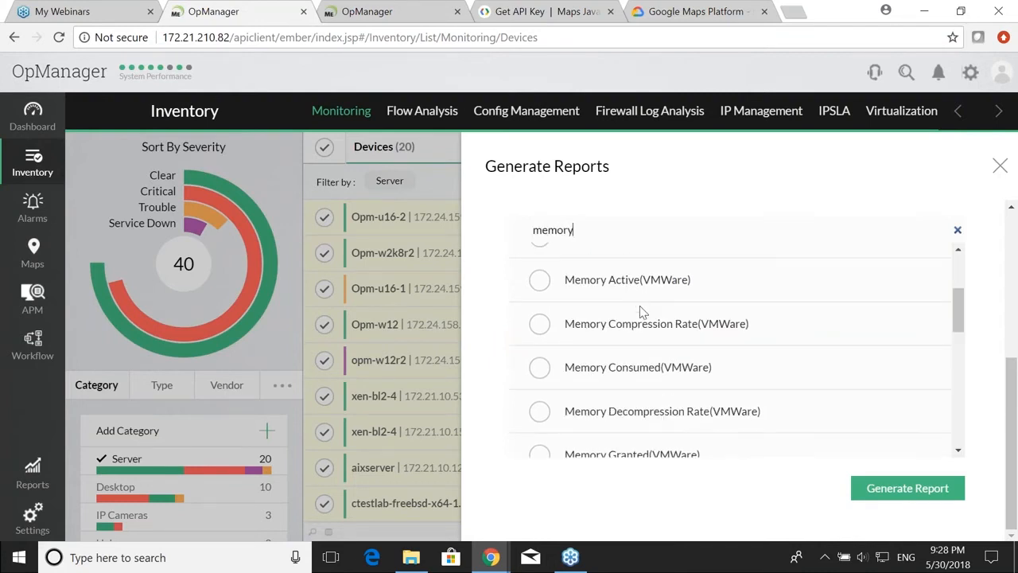
{"action": "scroll", "coordinate": [640, 305], "scroll_direction": "down", "scroll_amount": 2}
{"action": "left_click", "coordinate": [540, 296]}
{"action": "left_click", "coordinate": [539, 252]}
{"action": "scroll", "coordinate": [539, 263], "scroll_direction": "up", "scroll_amount": 3}
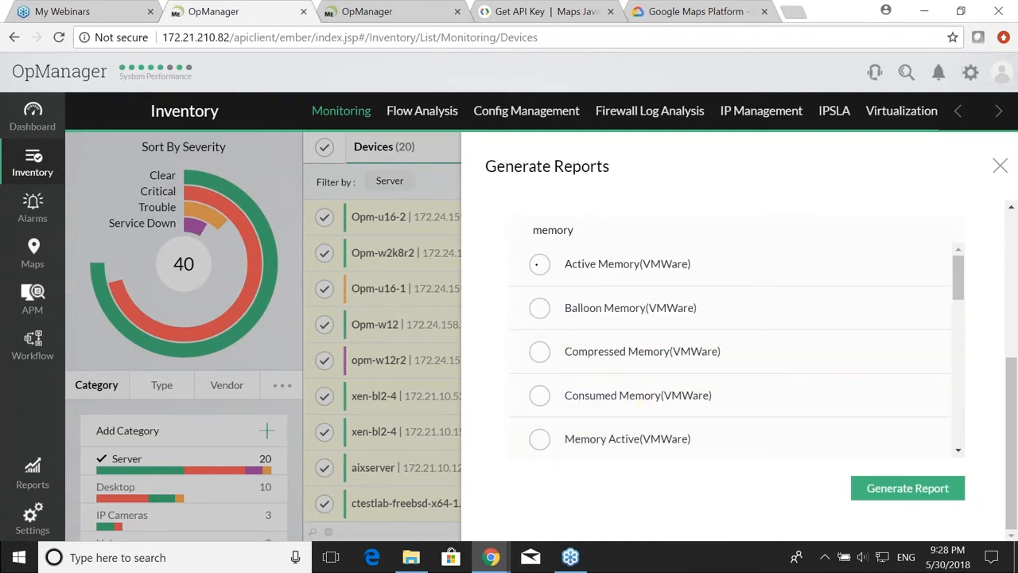
{"action": "left_click", "coordinate": [539, 307]}
{"action": "left_click", "coordinate": [539, 351]}
{"action": "left_click", "coordinate": [539, 395]}
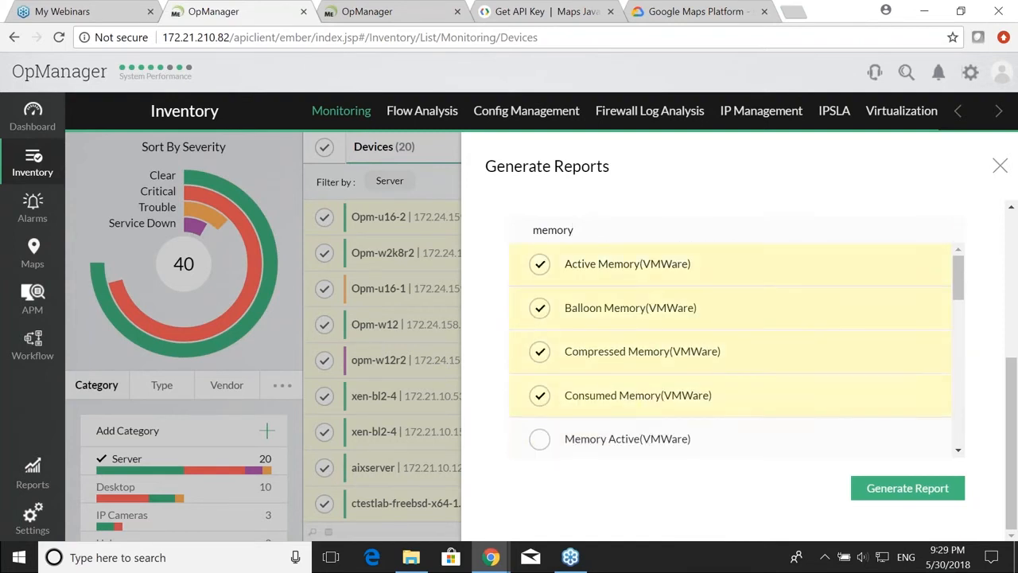
{"action": "scroll", "coordinate": [681, 359], "scroll_direction": "down", "scroll_amount": 3}
{"action": "left_click", "coordinate": [540, 339]}
{"action": "left_click", "coordinate": [539, 383]}
{"action": "left_click", "coordinate": [539, 427]}
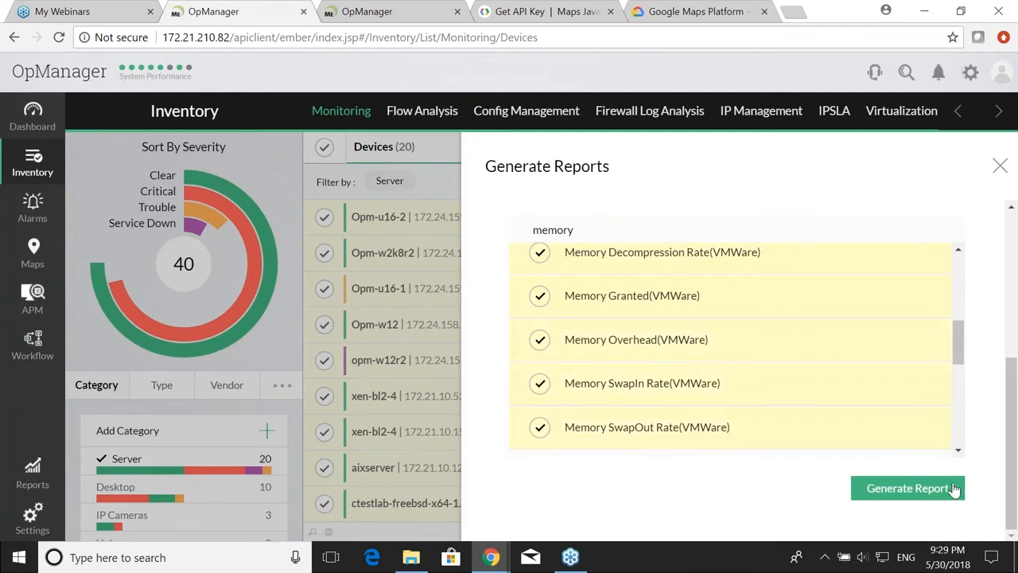
{"action": "left_click", "coordinate": [907, 488]}
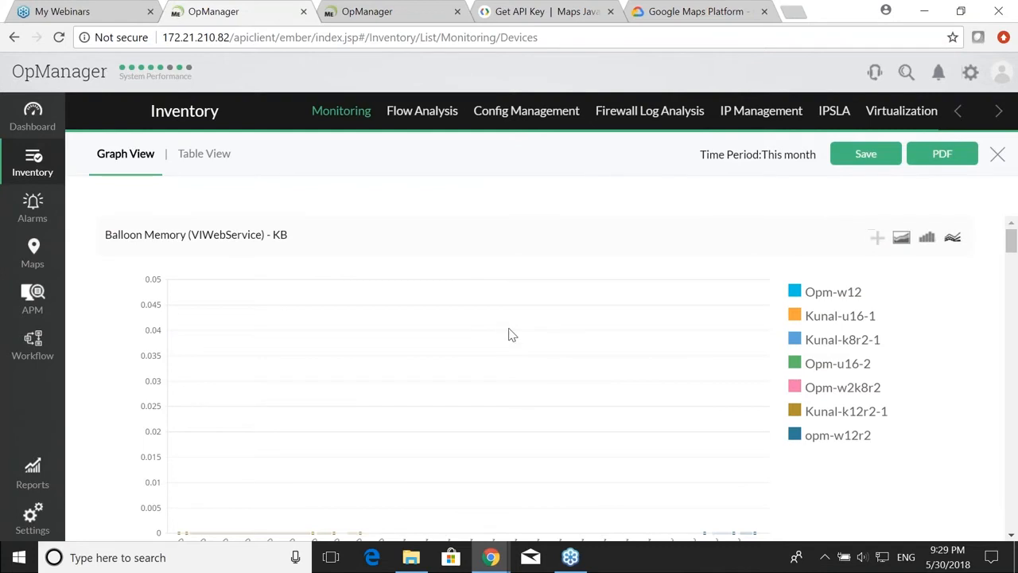
{"action": "scroll", "coordinate": [506, 364], "scroll_direction": "down", "scroll_amount": 4}
{"action": "scroll", "coordinate": [507, 363], "scroll_direction": "up", "scroll_amount": 4}
{"action": "scroll", "coordinate": [507, 364], "scroll_direction": "down", "scroll_amount": 3}
{"action": "scroll", "coordinate": [507, 364], "scroll_direction": "up", "scroll_amount": 3}
{"action": "scroll", "coordinate": [811, 410], "scroll_direction": "down", "scroll_amount": 4}
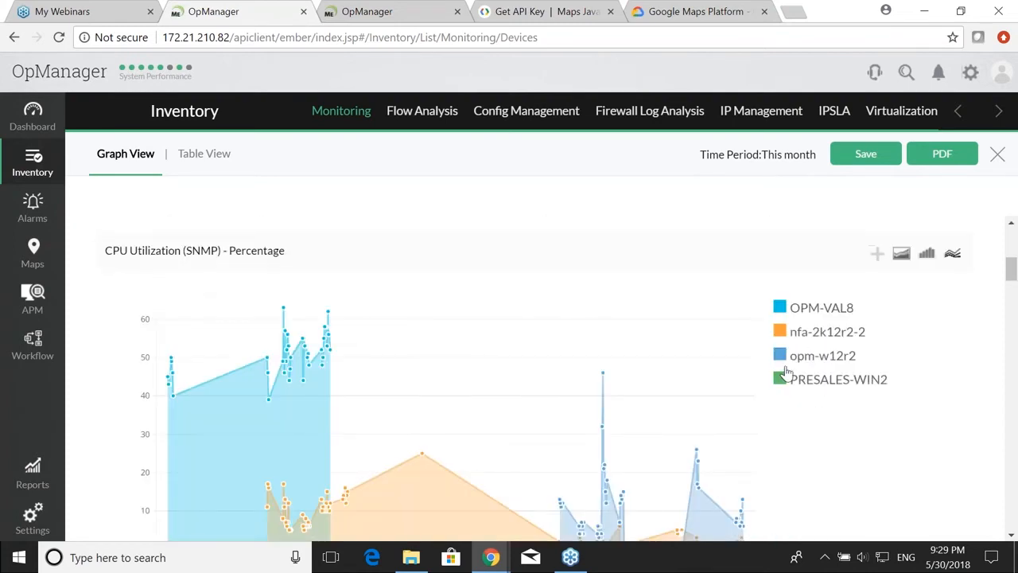
{"action": "scroll", "coordinate": [736, 360], "scroll_direction": "down", "scroll_amount": 1}
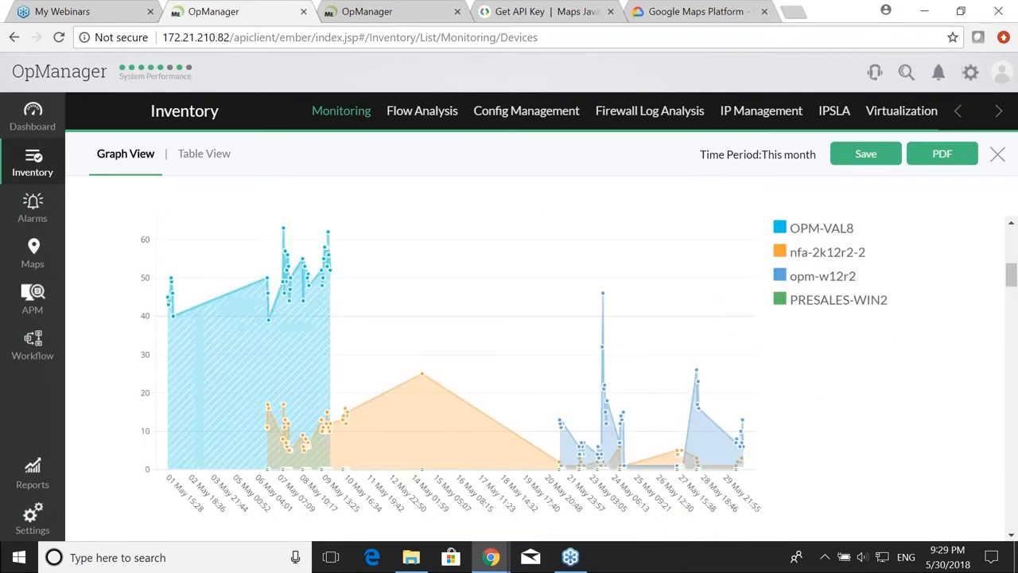
{"action": "left_click", "coordinate": [781, 231]}
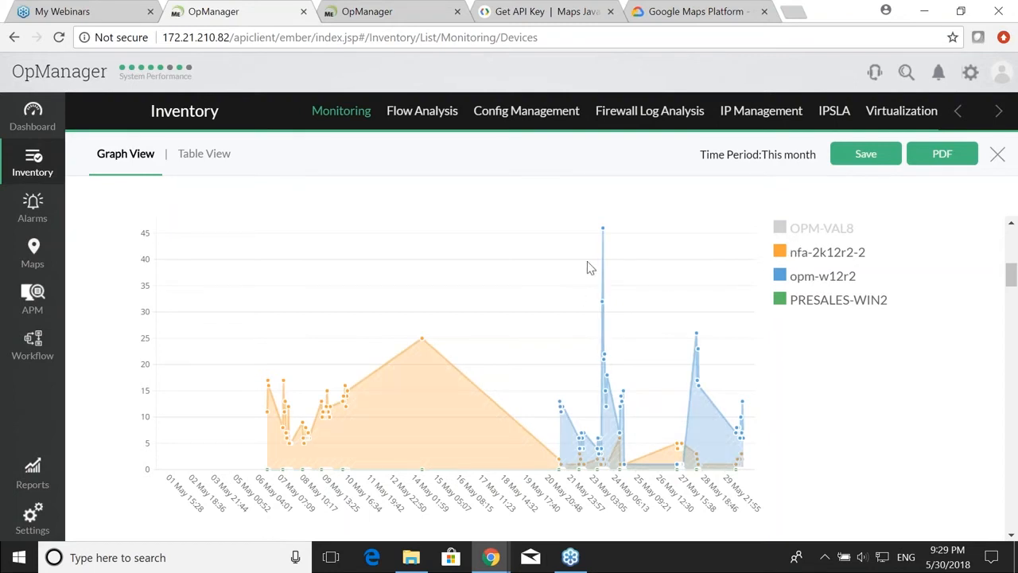
{"action": "left_click", "coordinate": [785, 257]}
{"action": "left_click", "coordinate": [780, 302]}
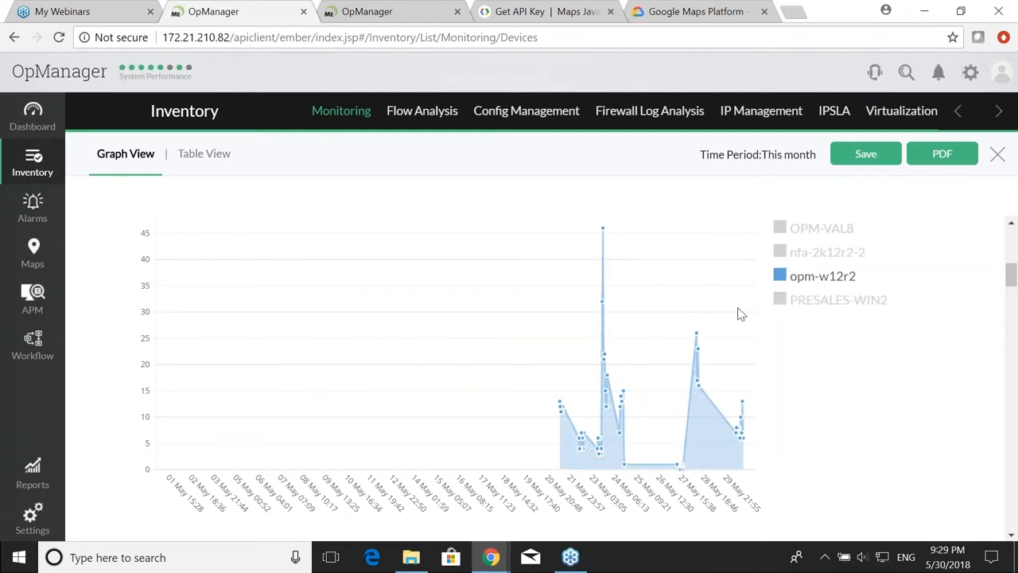
{"action": "left_click", "coordinate": [782, 302]}
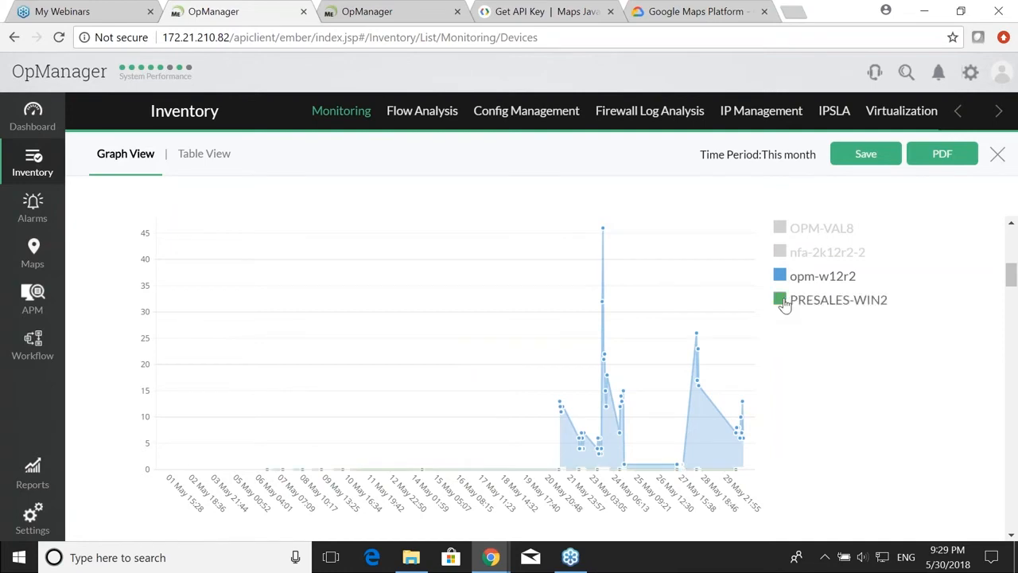
{"action": "left_click", "coordinate": [780, 252]}
{"action": "left_click", "coordinate": [784, 231]}
{"action": "scroll", "coordinate": [766, 257], "scroll_direction": "down", "scroll_amount": 5}
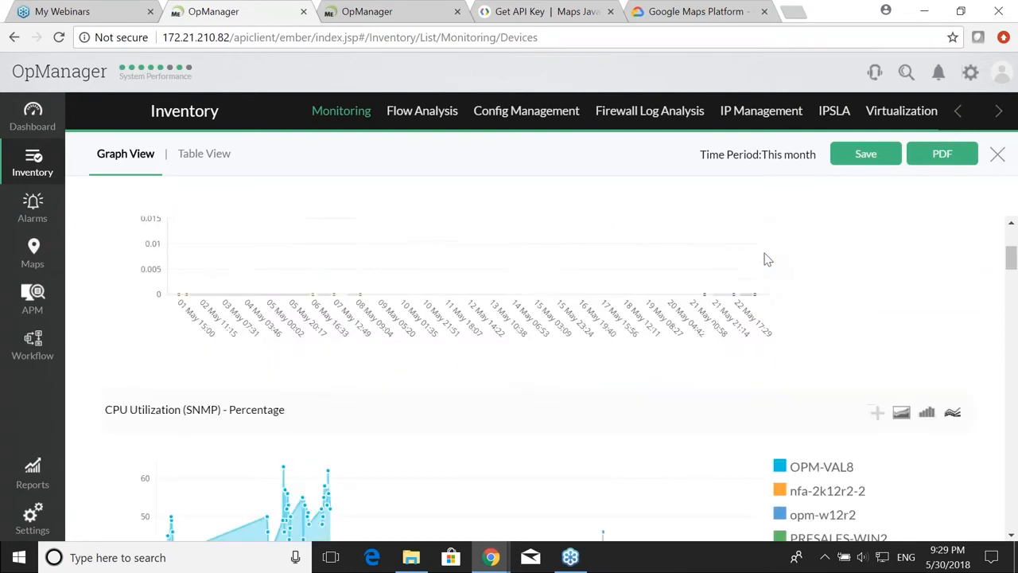
{"action": "key", "text": "alt+Tab"}
Step: Reveal the 'Converting reports into a widget' bullet, then return to the OpManager report
{"action": "key", "text": "Right"}
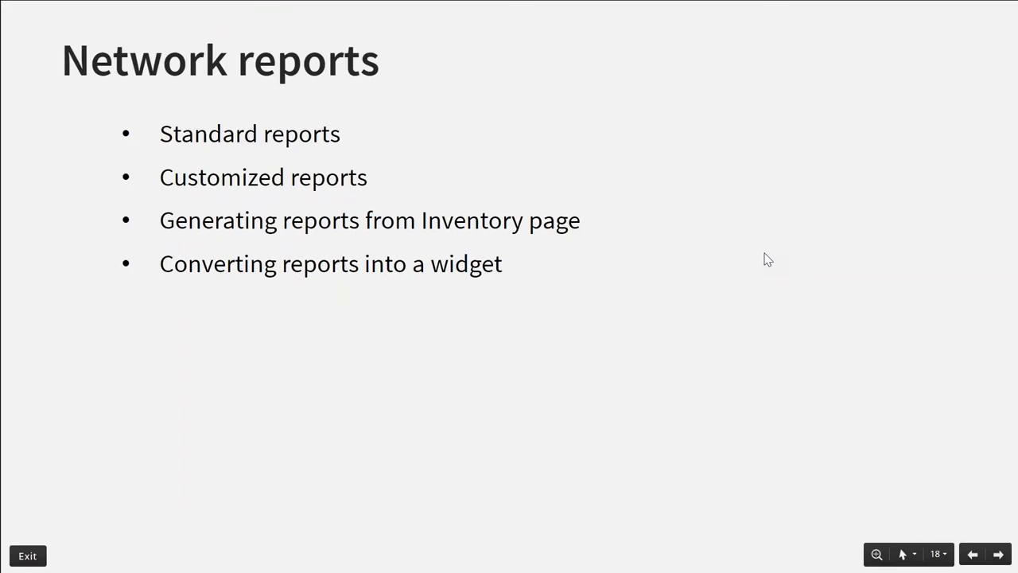
{"action": "key", "text": "alt+Tab"}
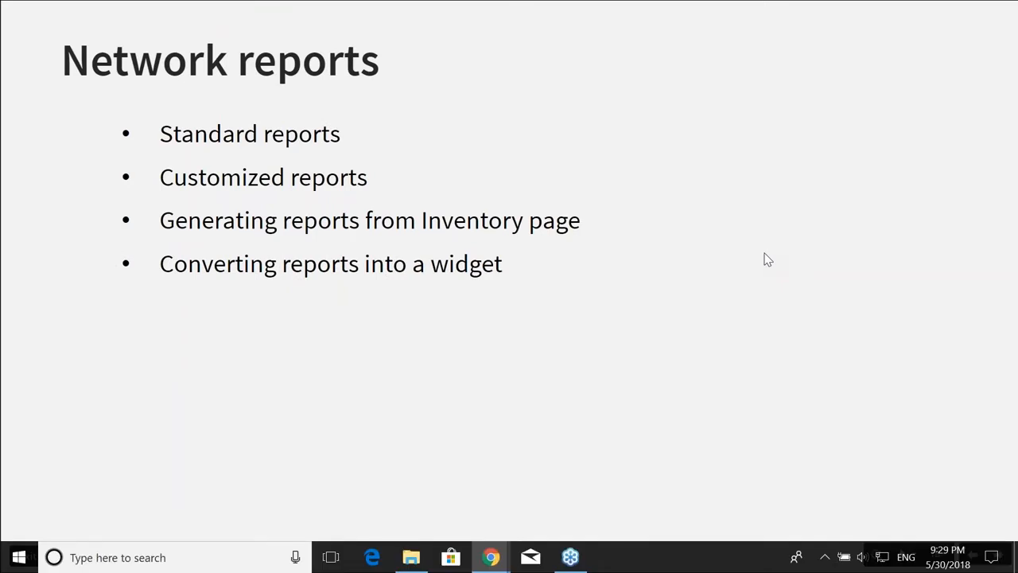
{"action": "key", "text": "alt+Tab"}
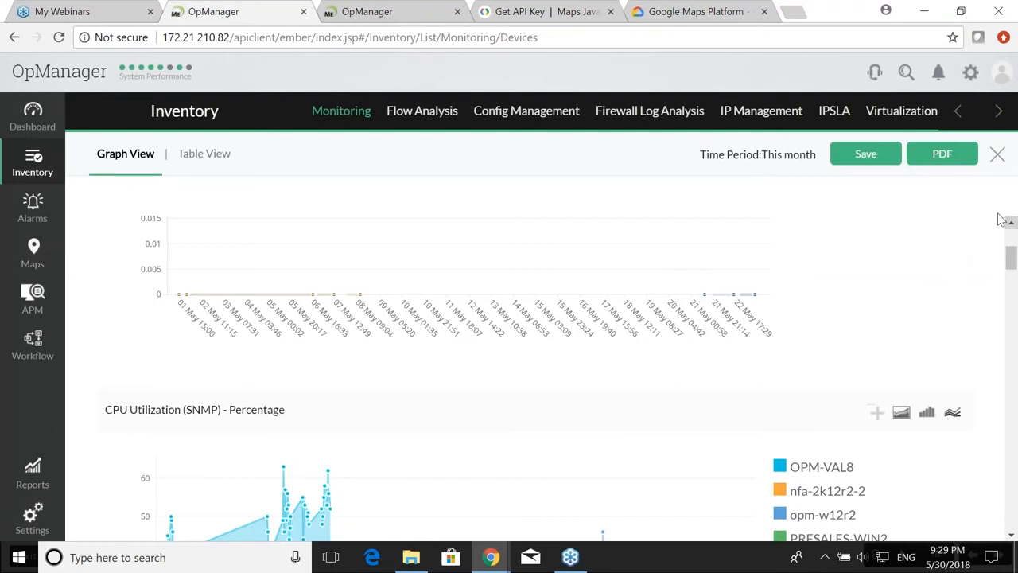
Step: Add the CPU Utilization (SNMP) chart as a widget on the Health and performance of all devices dashboard
{"action": "scroll", "coordinate": [933, 264], "scroll_direction": "down", "scroll_amount": 1}
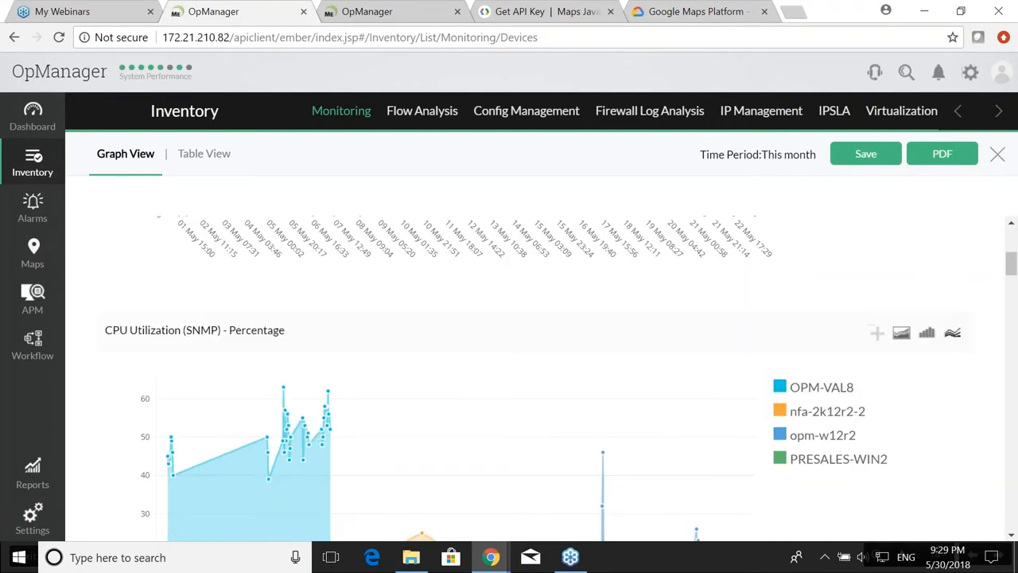
{"action": "left_click", "coordinate": [877, 334]}
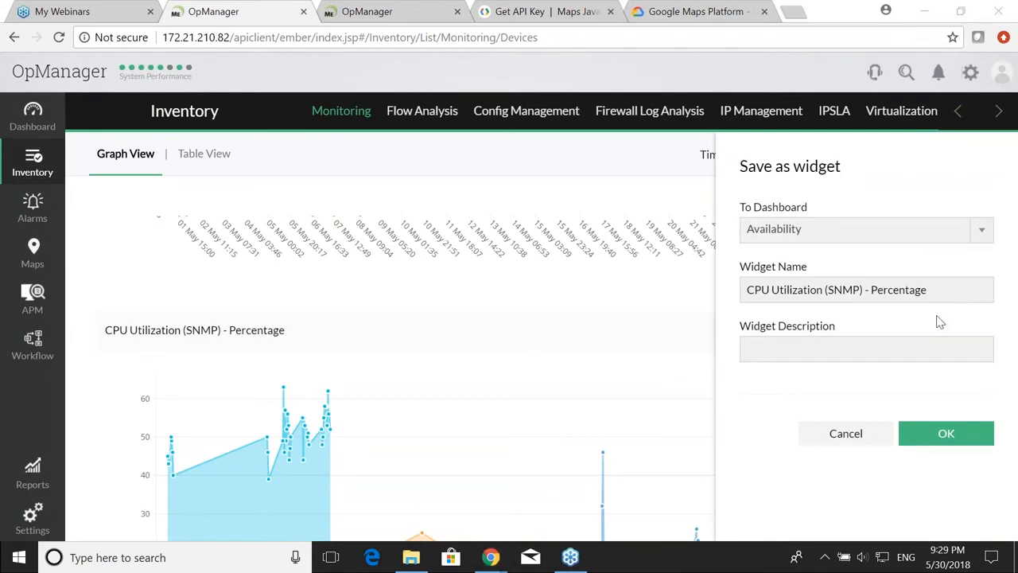
{"action": "left_click", "coordinate": [886, 231]}
{"action": "left_click", "coordinate": [887, 231]}
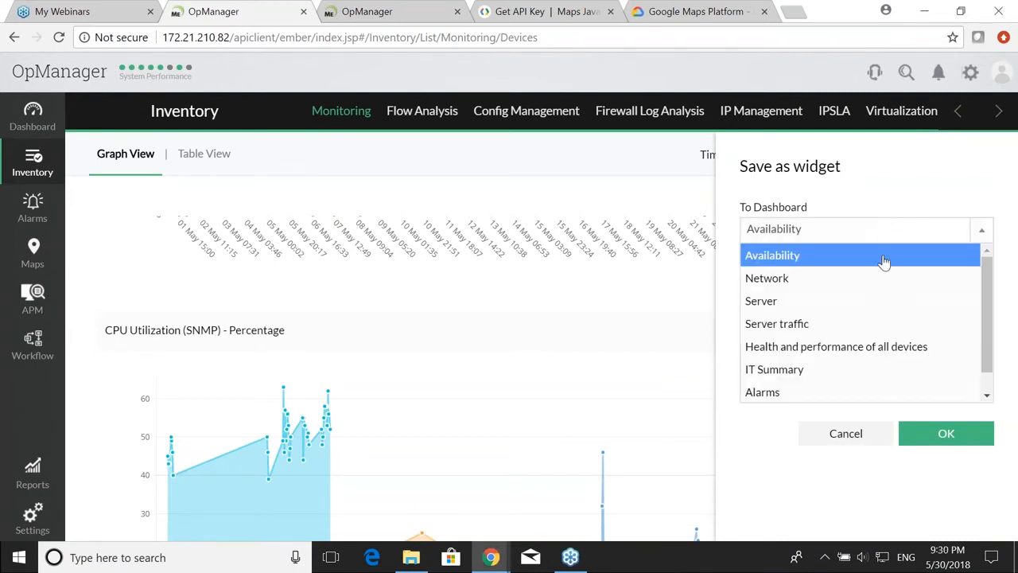
{"action": "left_click", "coordinate": [858, 348]}
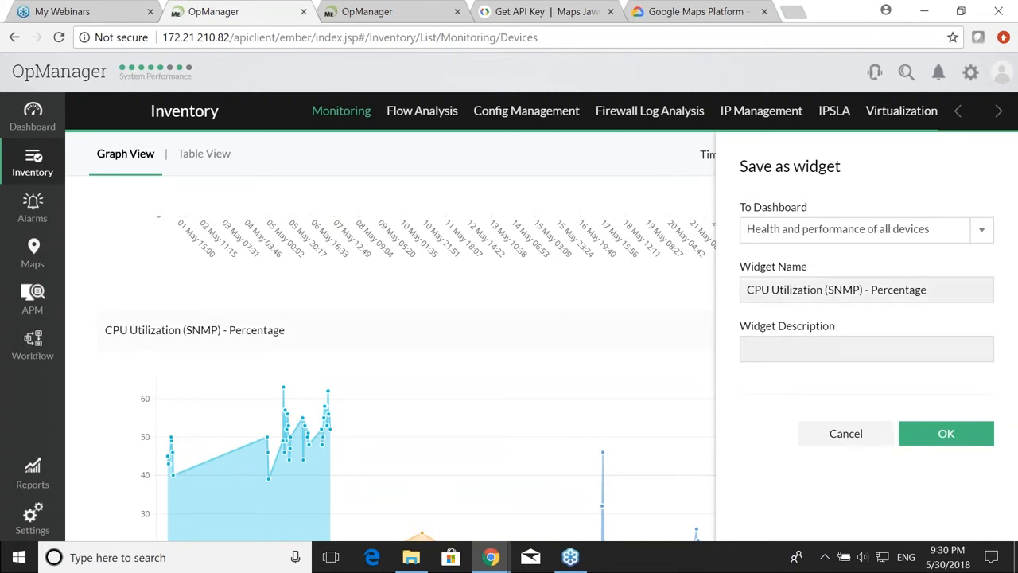
{"action": "left_click", "coordinate": [944, 437]}
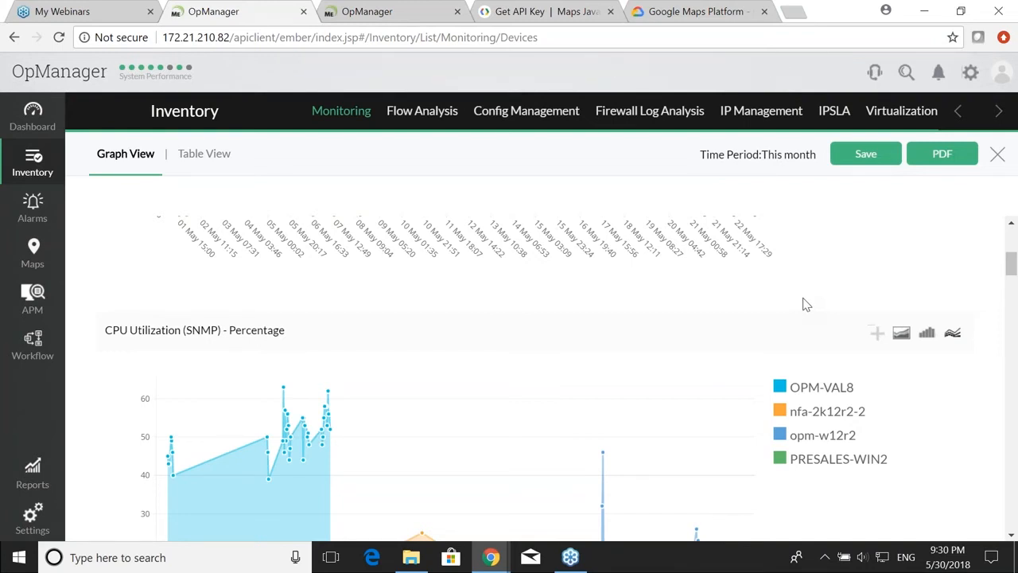
Step: Open the Health and performance of all devices dashboard, then switch back to the slides
{"action": "left_click", "coordinate": [38, 118]}
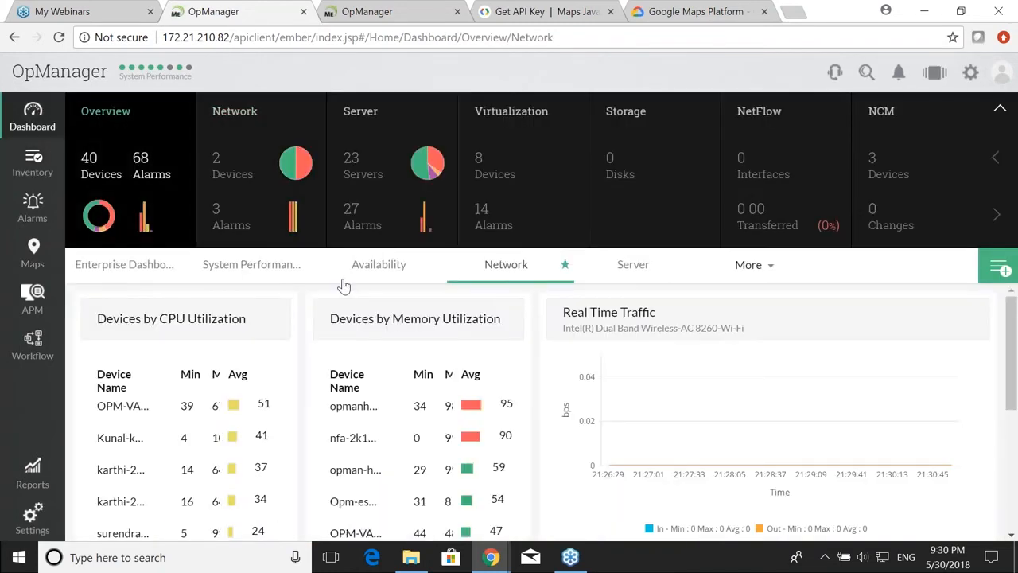
{"action": "mouse_move", "coordinate": [750, 268]}
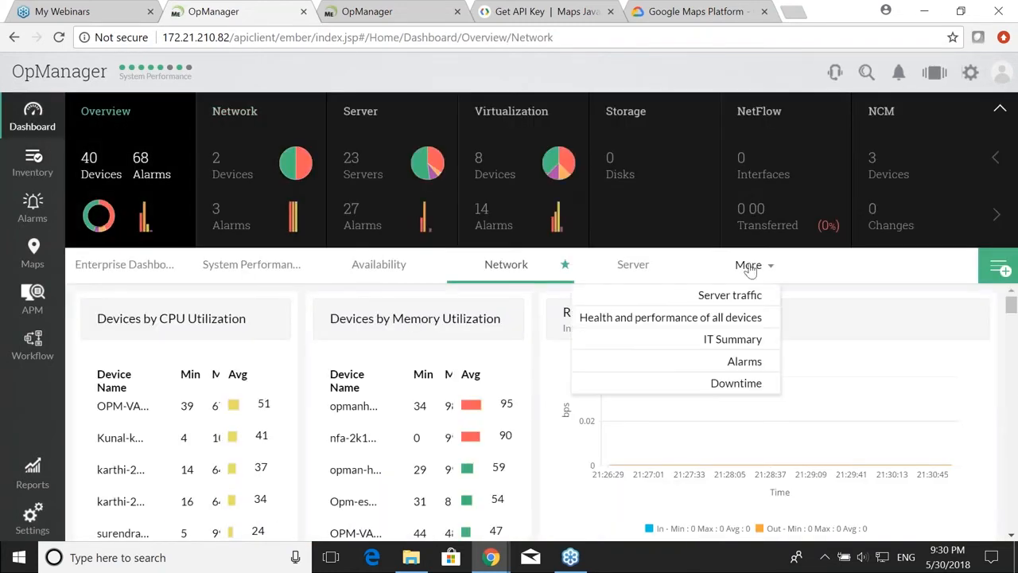
{"action": "left_click", "coordinate": [730, 324]}
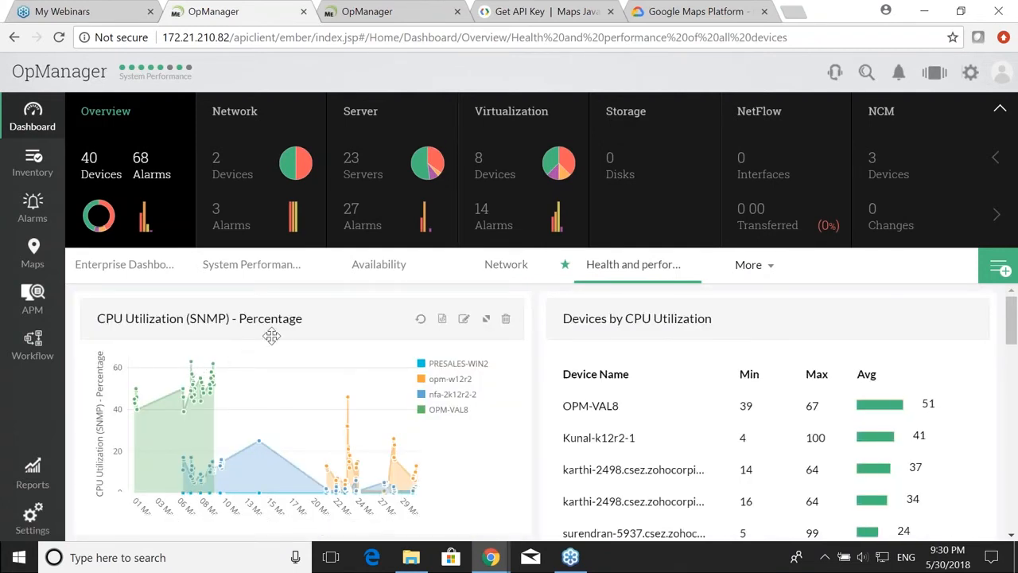
{"action": "key", "text": "alt+Tab"}
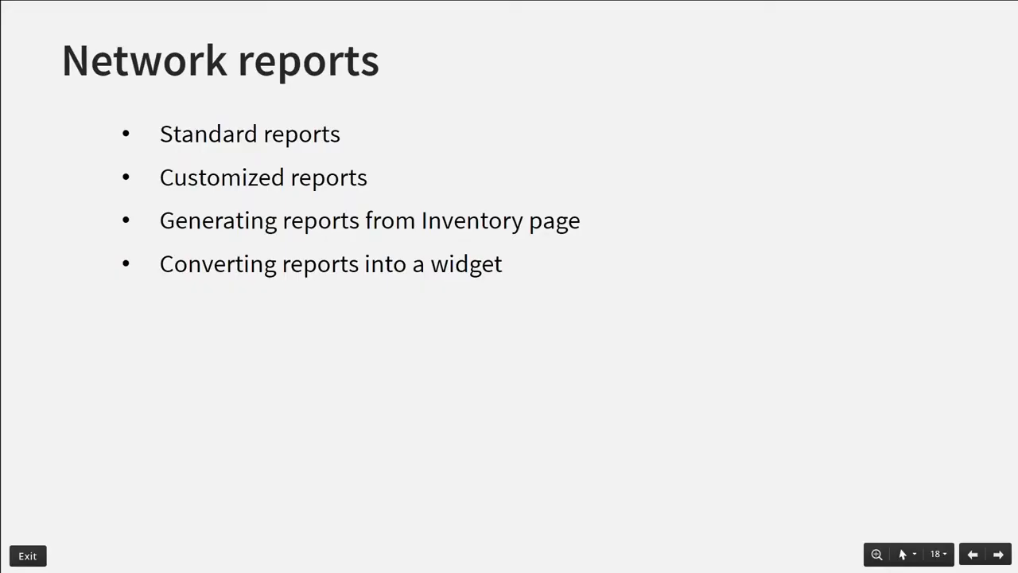
Step: Reveal the '1. Threshold details report' example, then switch to the OpManager browser window
{"action": "key", "text": "Right"}
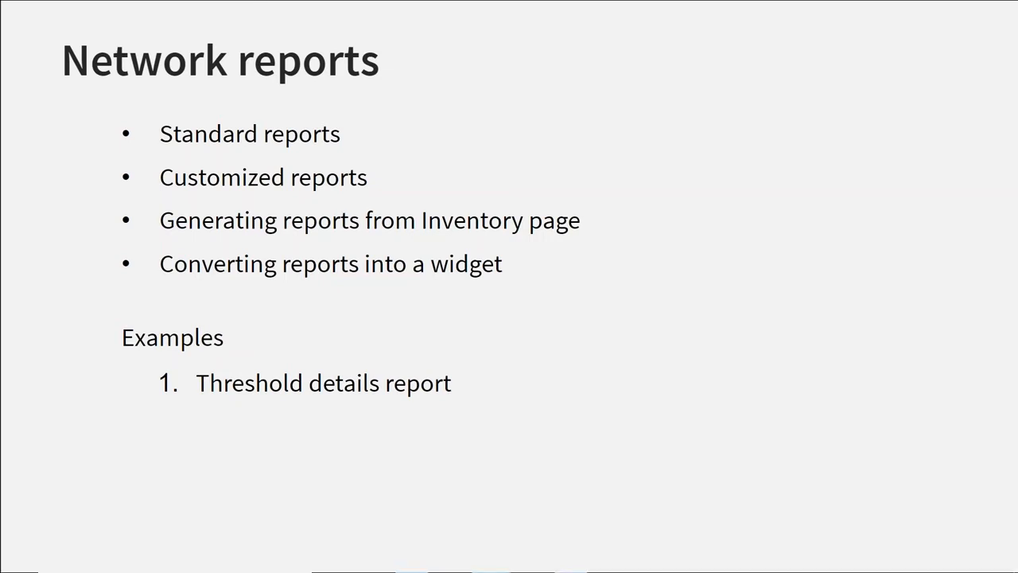
{"action": "key", "text": "alt+Tab"}
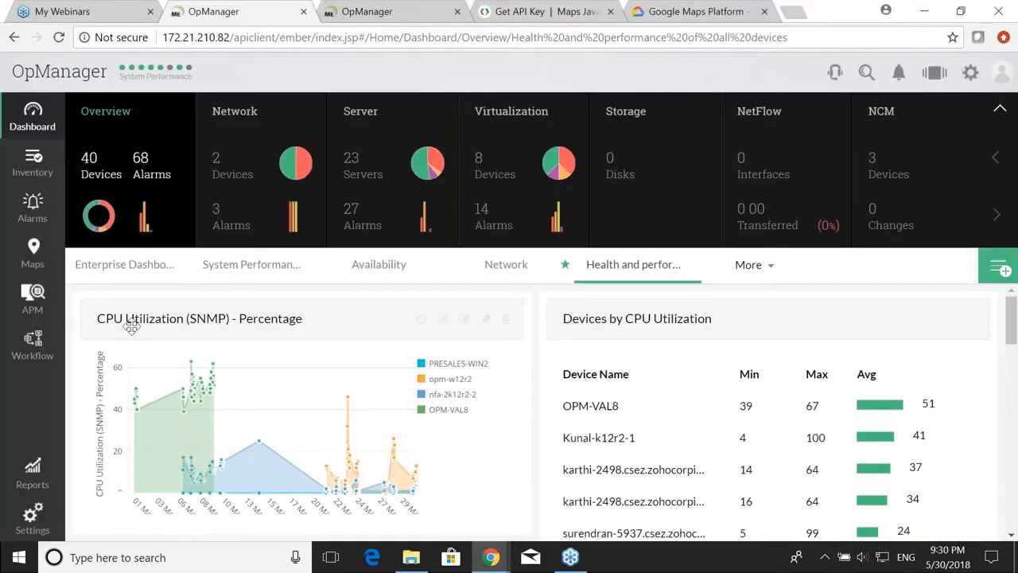
Step: Open the Threshold Details of Devices report from the Inventory reports
{"action": "left_click", "coordinate": [32, 475]}
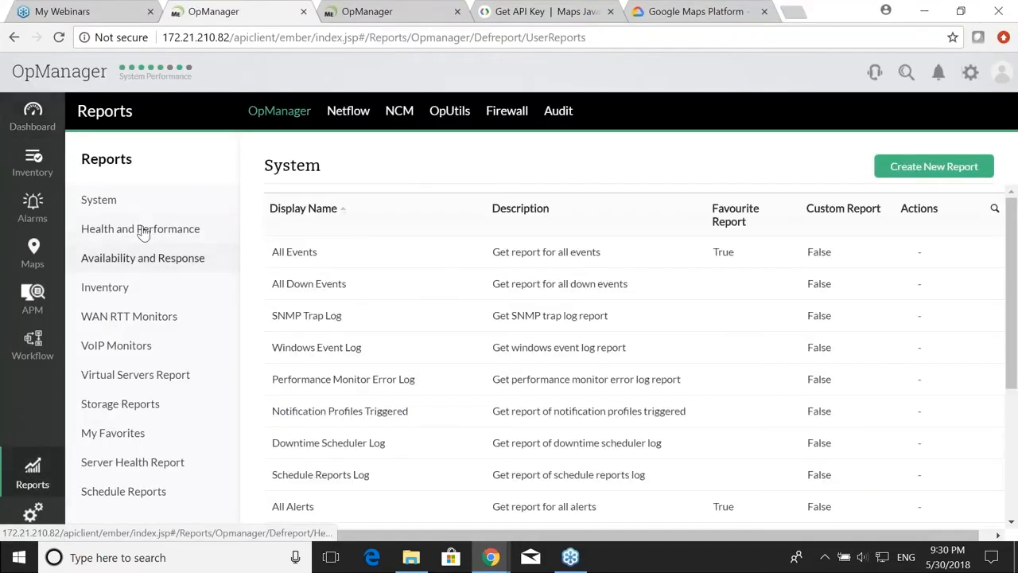
{"action": "left_click", "coordinate": [147, 209]}
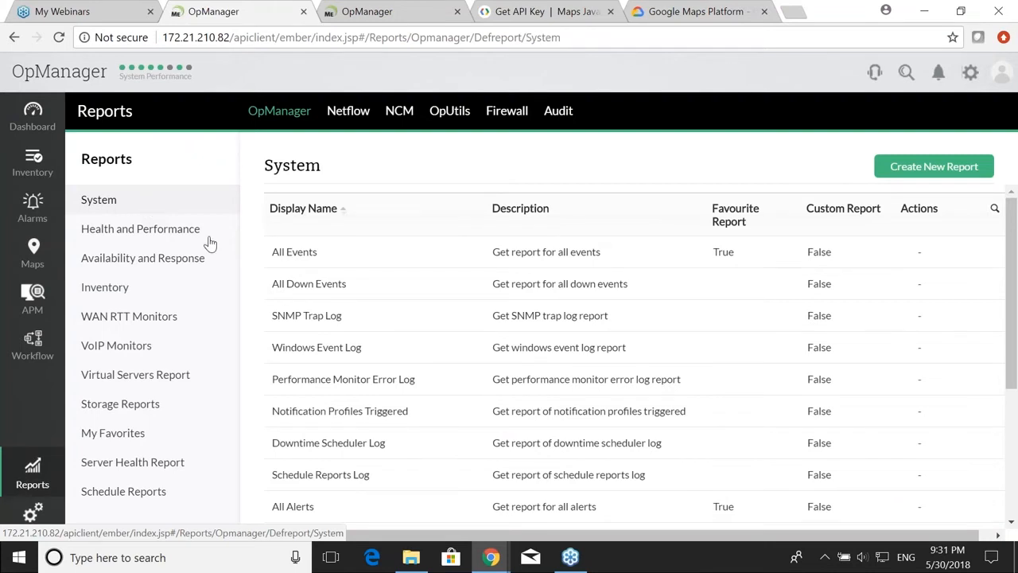
{"action": "scroll", "coordinate": [426, 328], "scroll_direction": "down", "scroll_amount": 3}
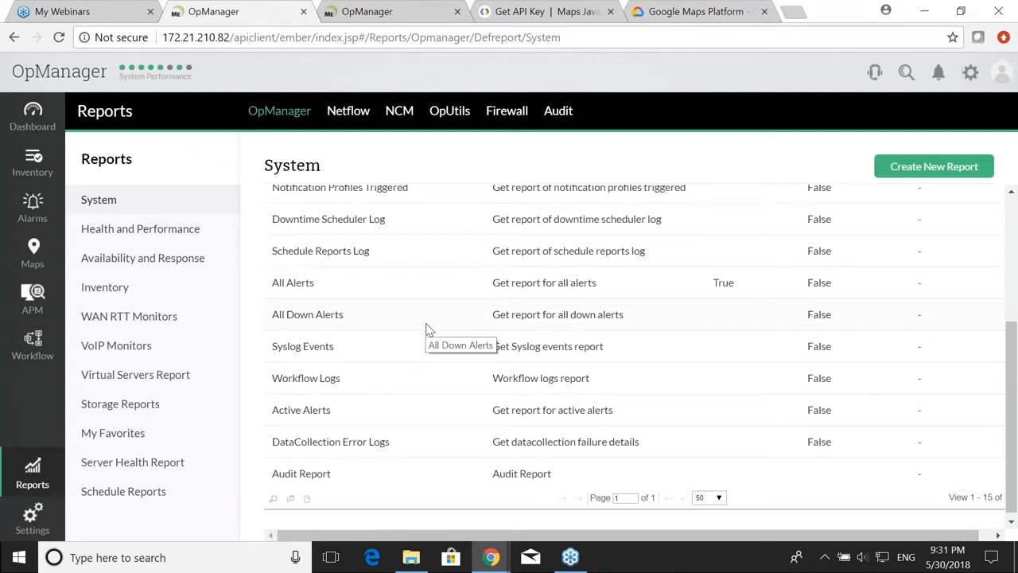
{"action": "scroll", "coordinate": [426, 328], "scroll_direction": "up", "scroll_amount": 1}
{"action": "left_click", "coordinate": [119, 286]}
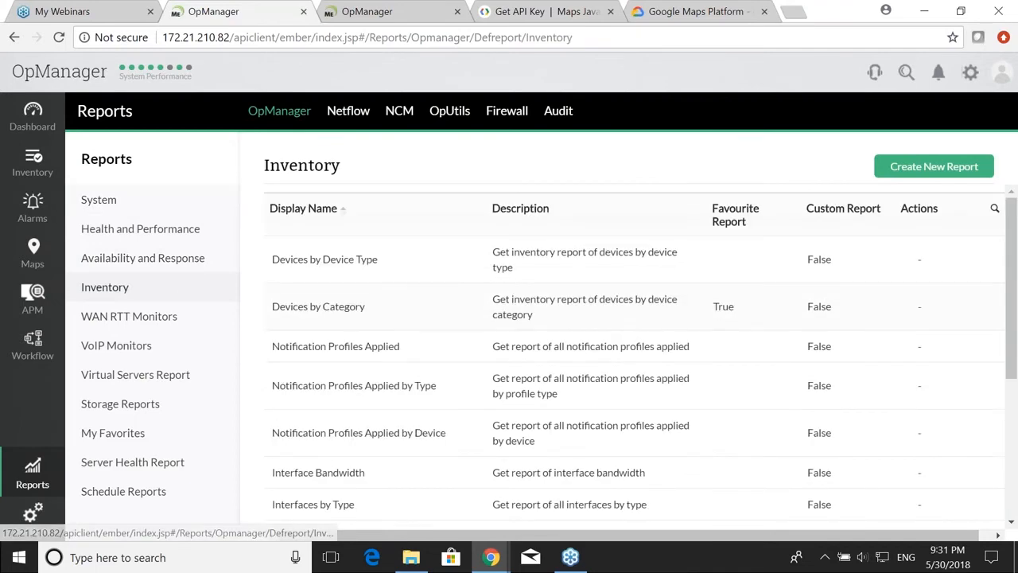
{"action": "scroll", "coordinate": [431, 318], "scroll_direction": "down", "scroll_amount": 3}
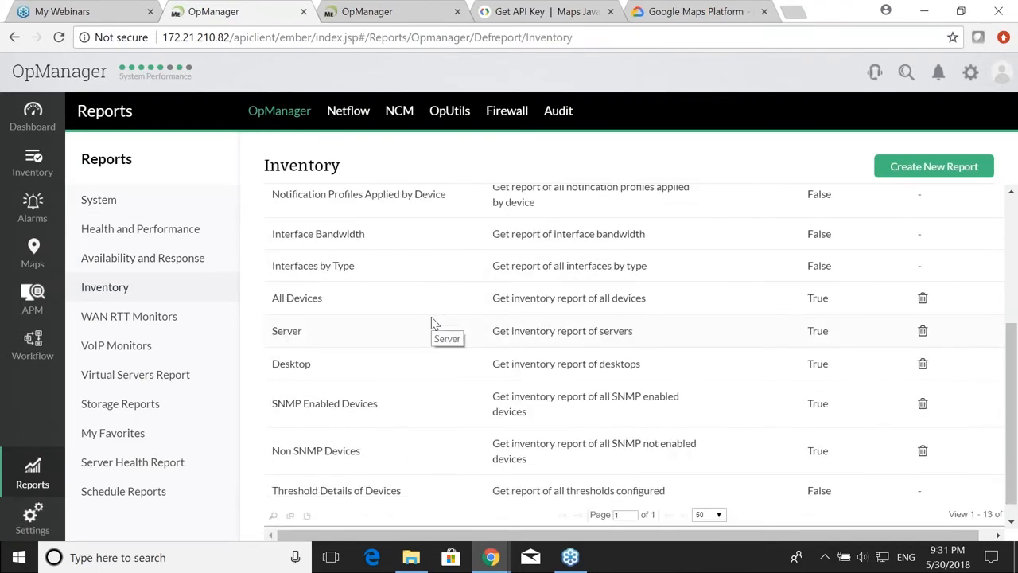
{"action": "scroll", "coordinate": [433, 326], "scroll_direction": "down", "scroll_amount": 1}
{"action": "left_click", "coordinate": [366, 471]}
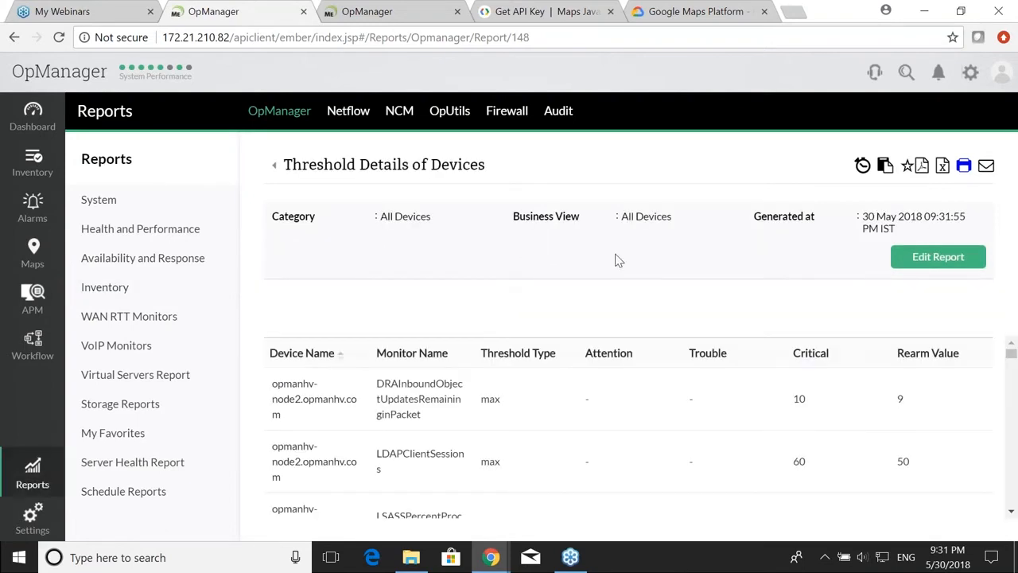
Step: Edit the report's category to Server and regenerate it
{"action": "left_click", "coordinate": [957, 258]}
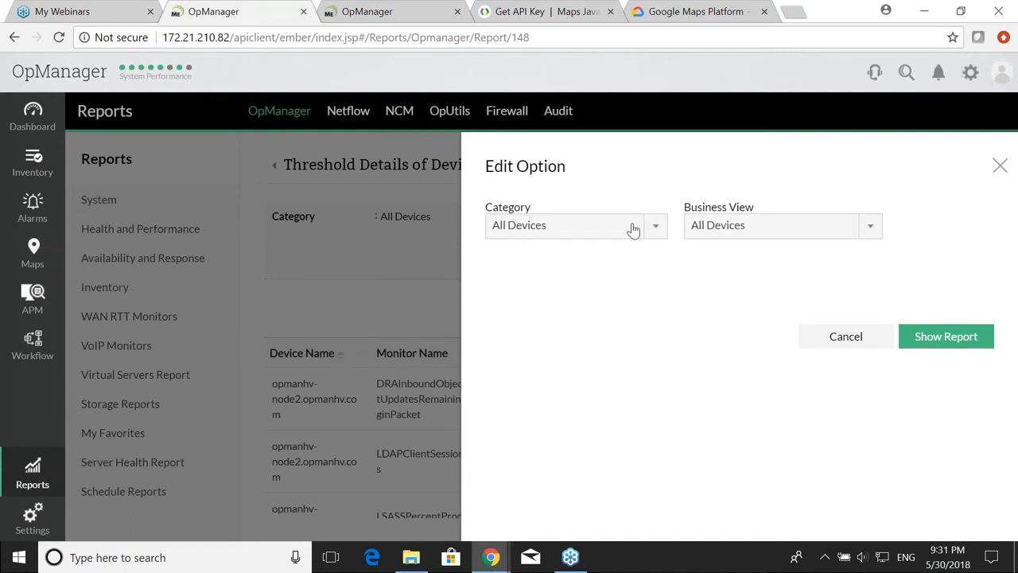
{"action": "left_click", "coordinate": [634, 227]}
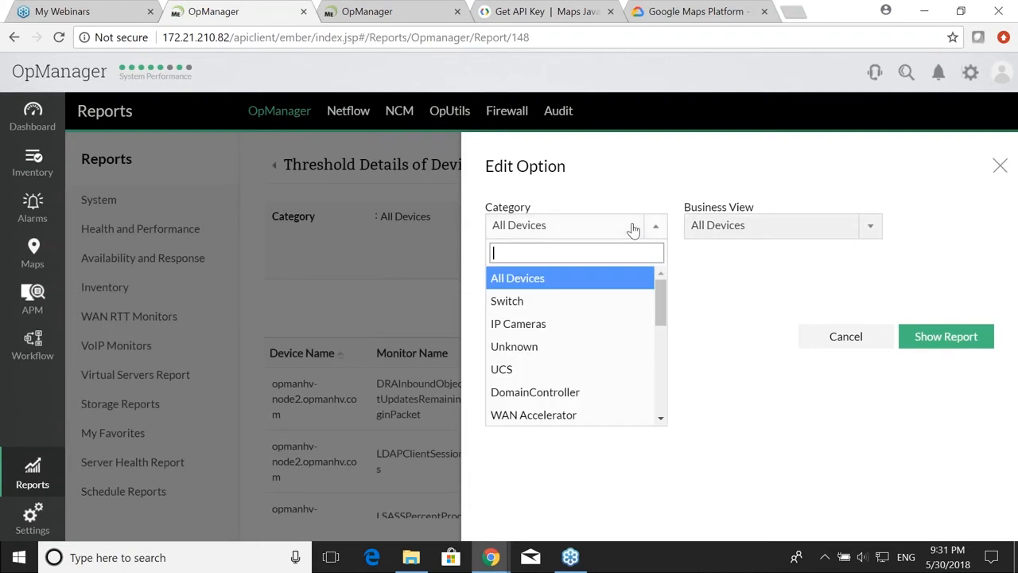
{"action": "type", "text": "ser"}
{"action": "left_click", "coordinate": [552, 280]}
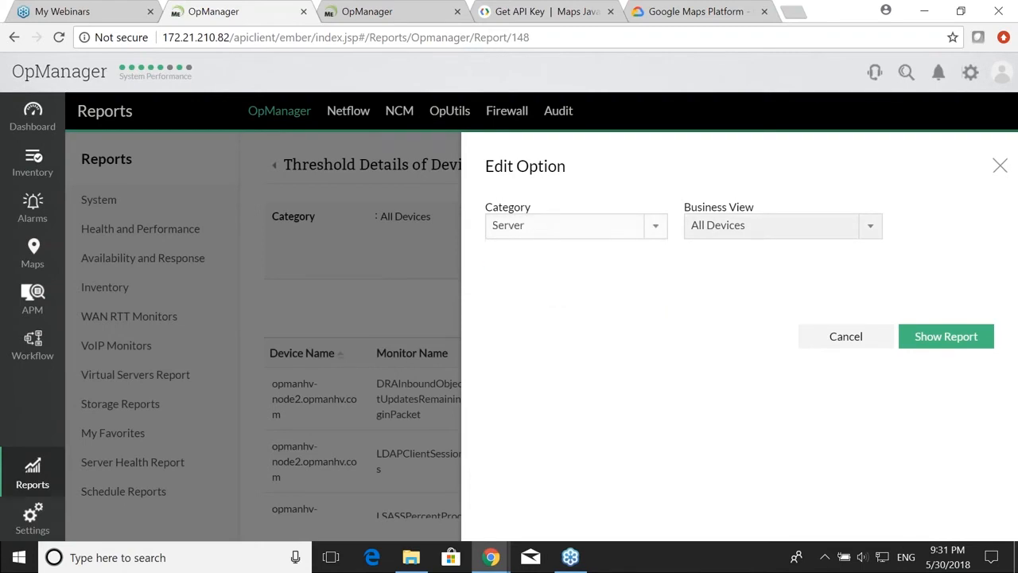
{"action": "left_click", "coordinate": [923, 337]}
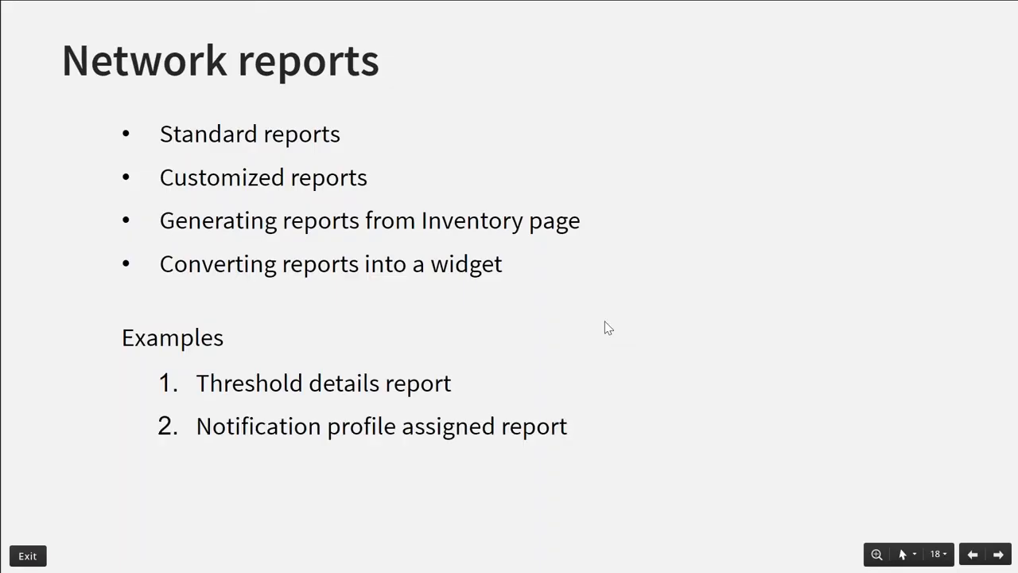
Step: Open the Notification Profiles Applied report, list Service_Down's three devices, then return to the Network reports slide
{"action": "key", "text": "alt+Tab"}
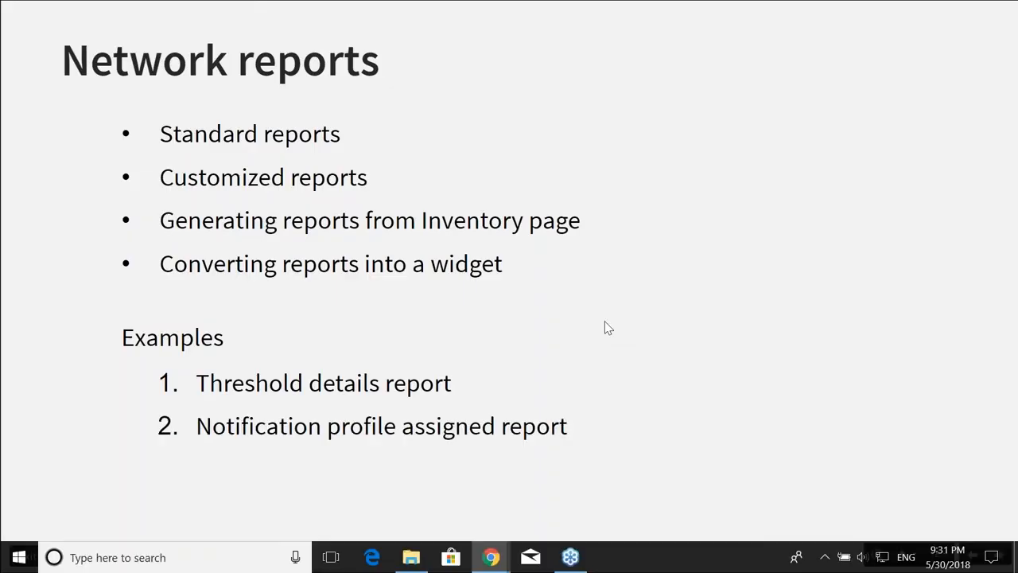
{"action": "key", "text": "alt+Tab"}
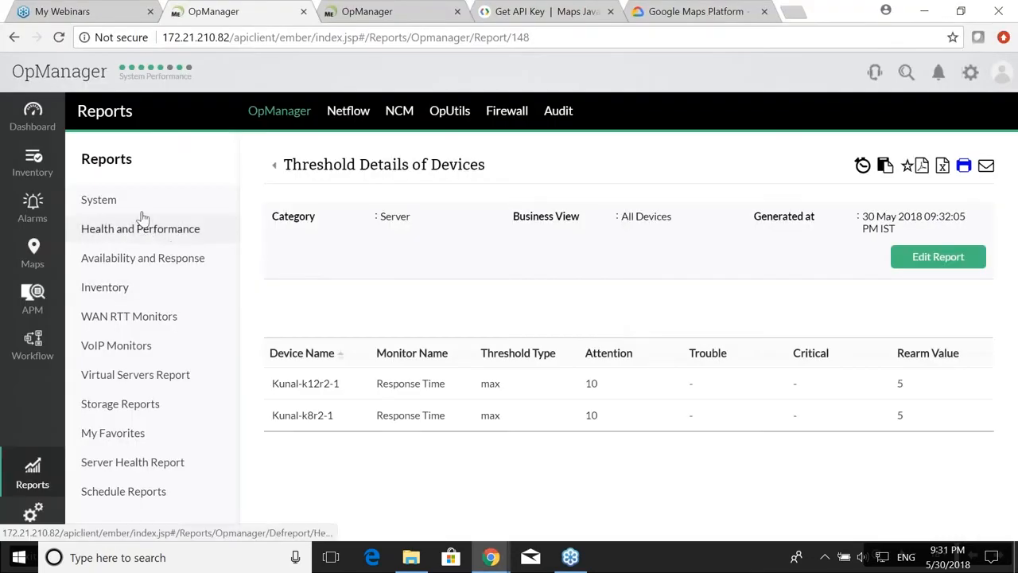
{"action": "left_click", "coordinate": [143, 287]}
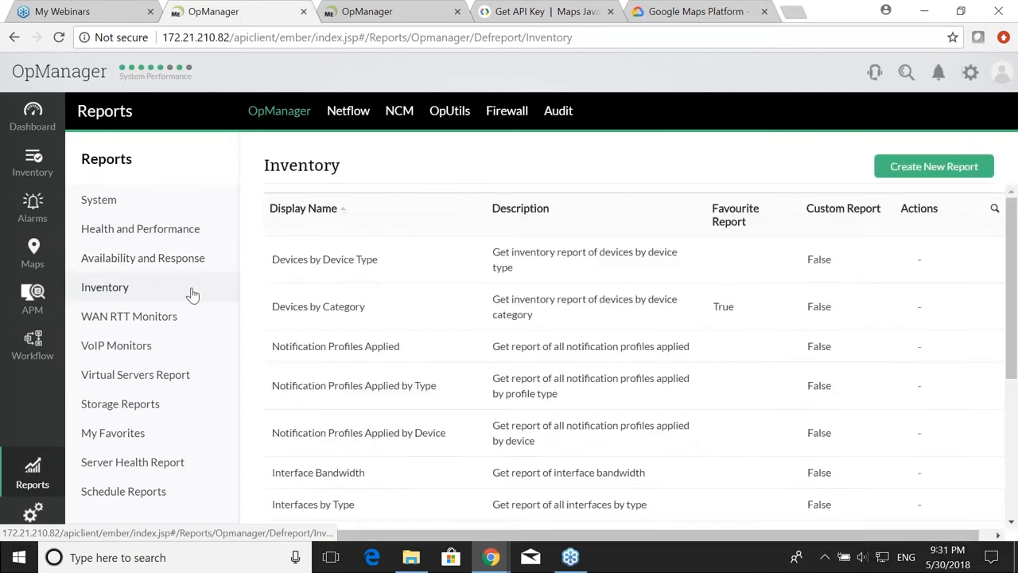
{"action": "left_click", "coordinate": [366, 349]}
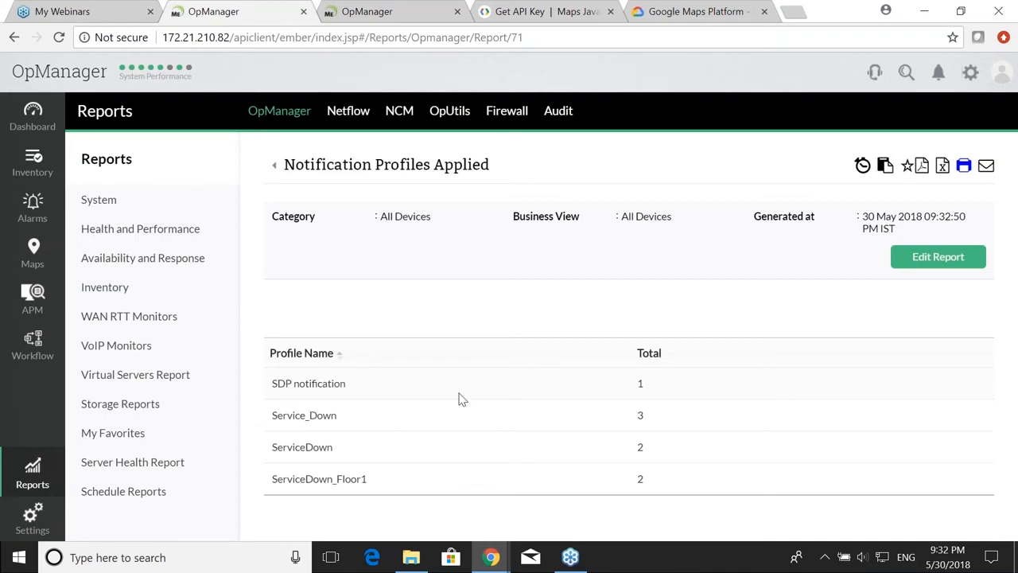
{"action": "left_click", "coordinate": [640, 416]}
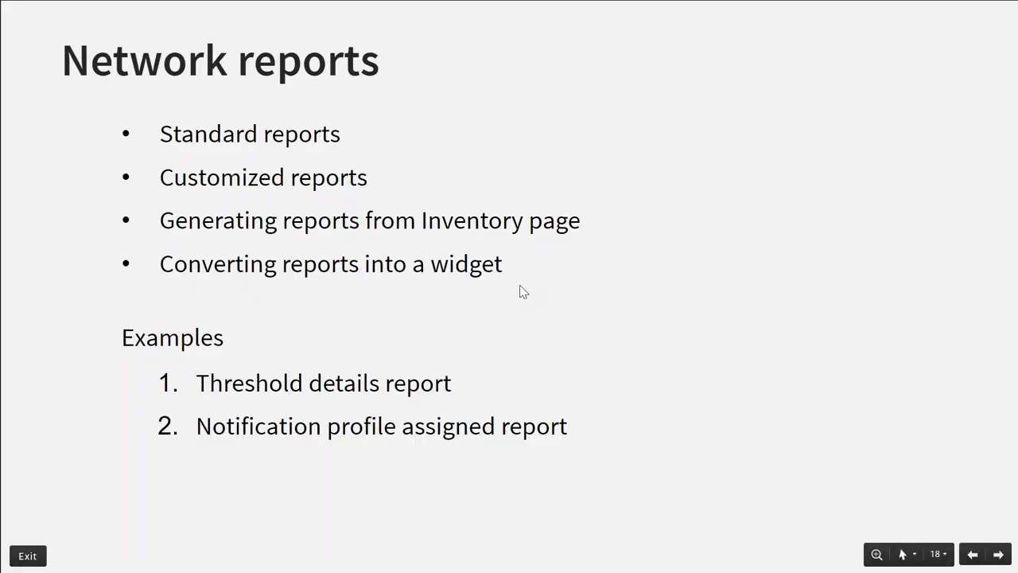
{"action": "left_click", "coordinate": [521, 291]}
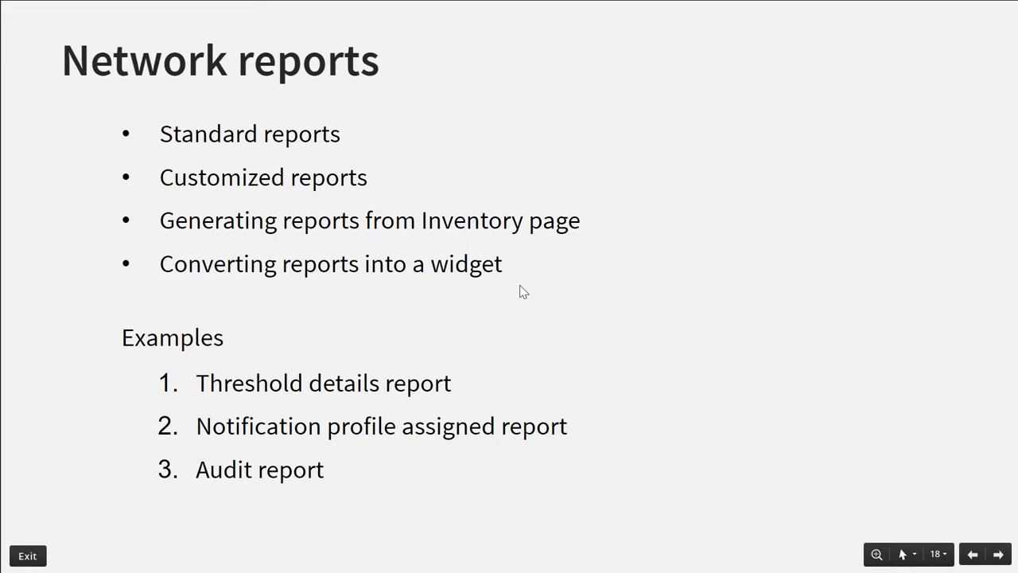
Step: Switch from the slideshow back to OpManager's Notification Profiles Applied report
{"action": "key", "text": "alt+Tab"}
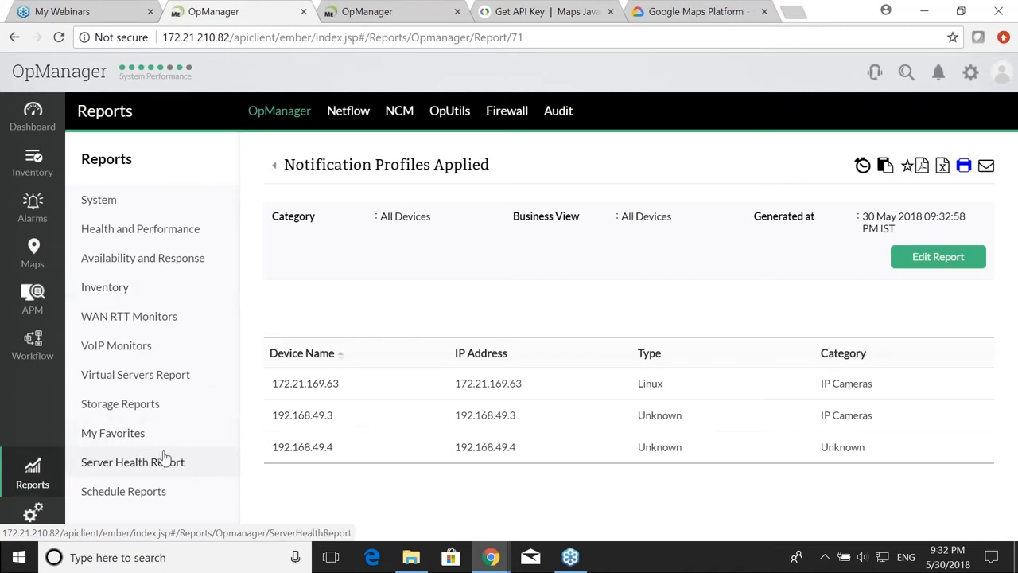
Step: Open the Audit Report under System reports and scroll through its 29–30 May 2018 entries
{"action": "left_click", "coordinate": [156, 199]}
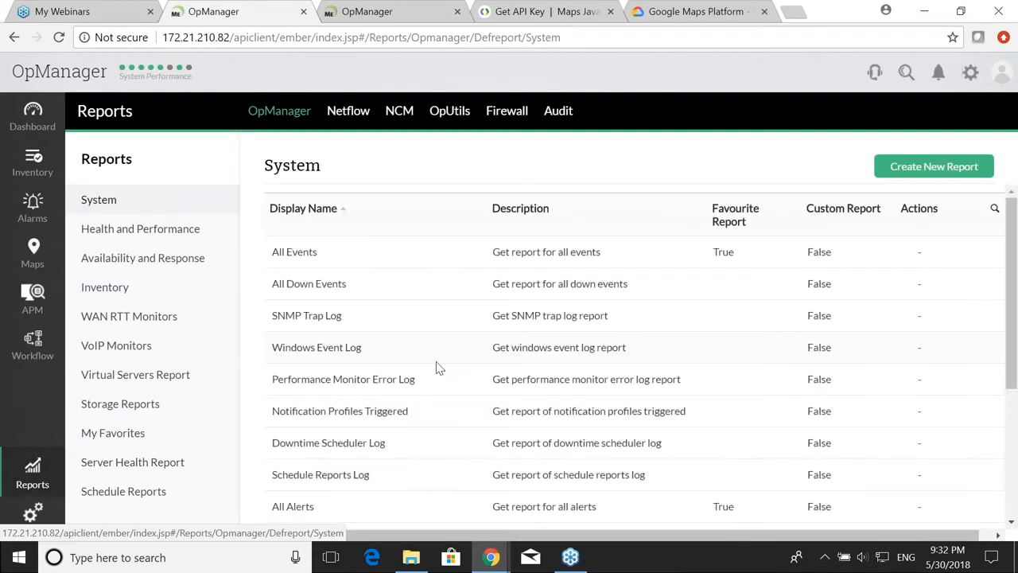
{"action": "scroll", "coordinate": [413, 398], "scroll_direction": "down", "scroll_amount": 3}
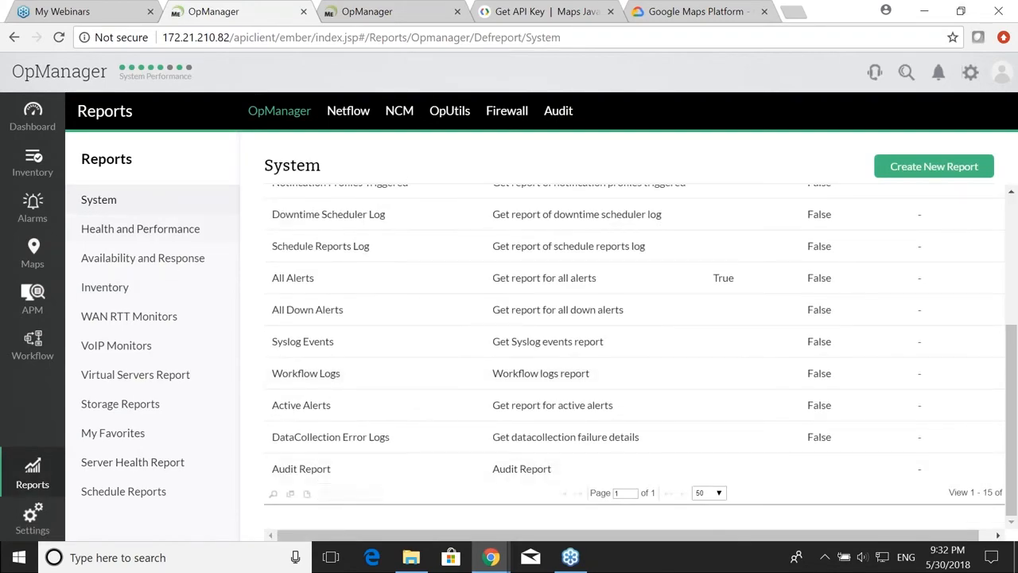
{"action": "left_click", "coordinate": [303, 468]}
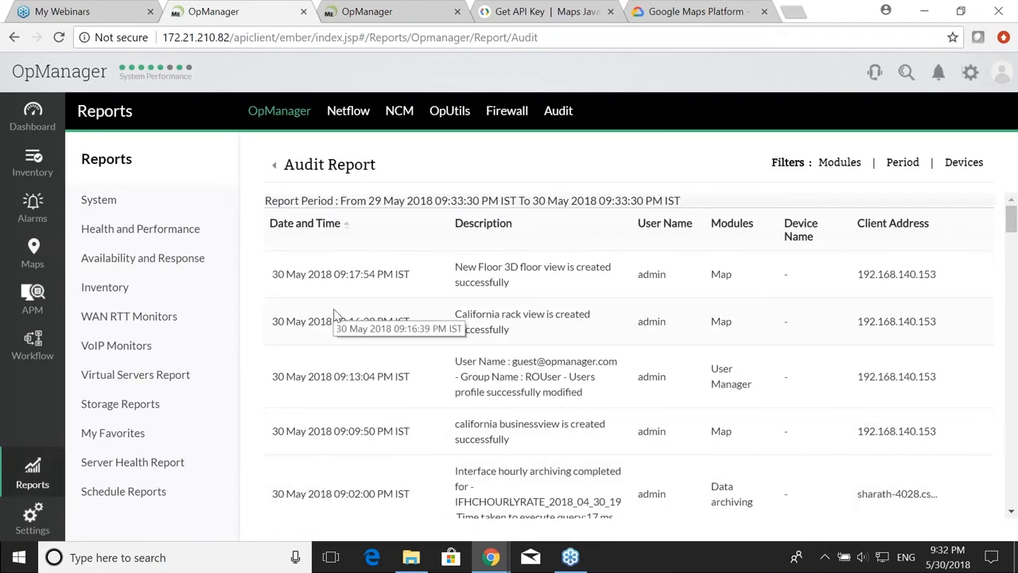
{"action": "scroll", "coordinate": [381, 350], "scroll_direction": "down", "scroll_amount": 3}
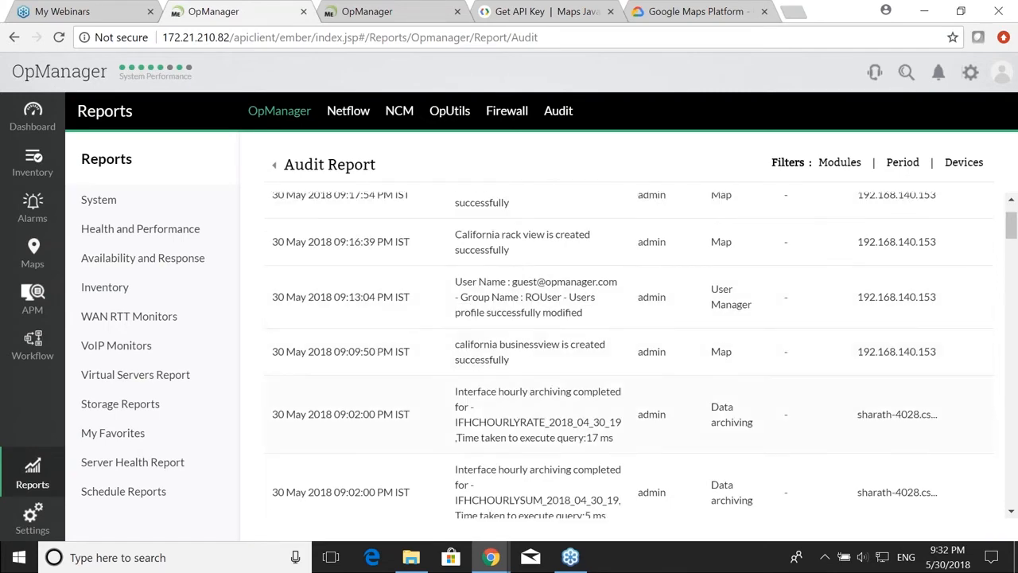
{"action": "scroll", "coordinate": [425, 462], "scroll_direction": "up", "scroll_amount": 3}
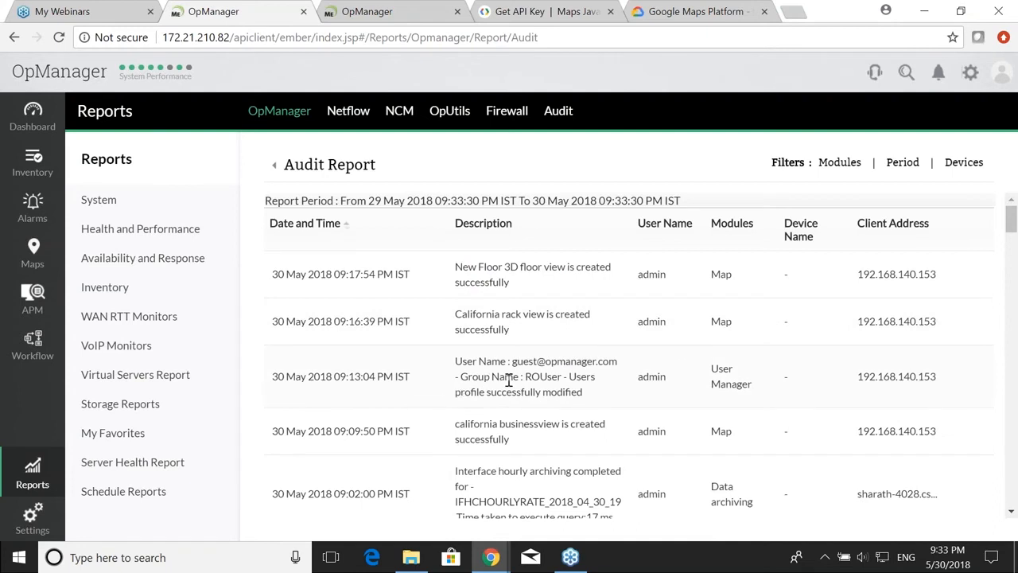
{"action": "scroll", "coordinate": [503, 380], "scroll_direction": "down", "scroll_amount": 1}
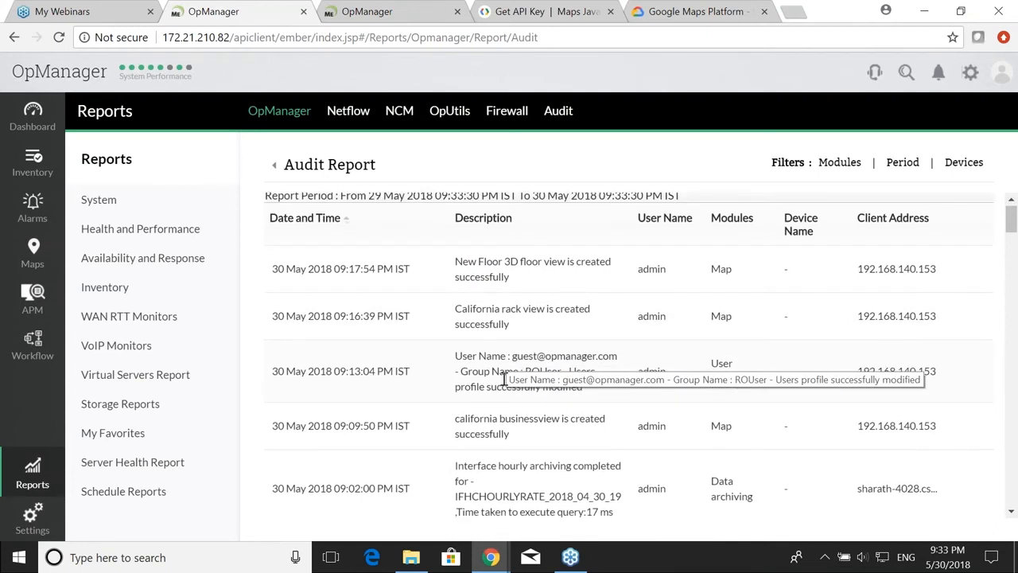
{"action": "scroll", "coordinate": [503, 380], "scroll_direction": "down", "scroll_amount": 5}
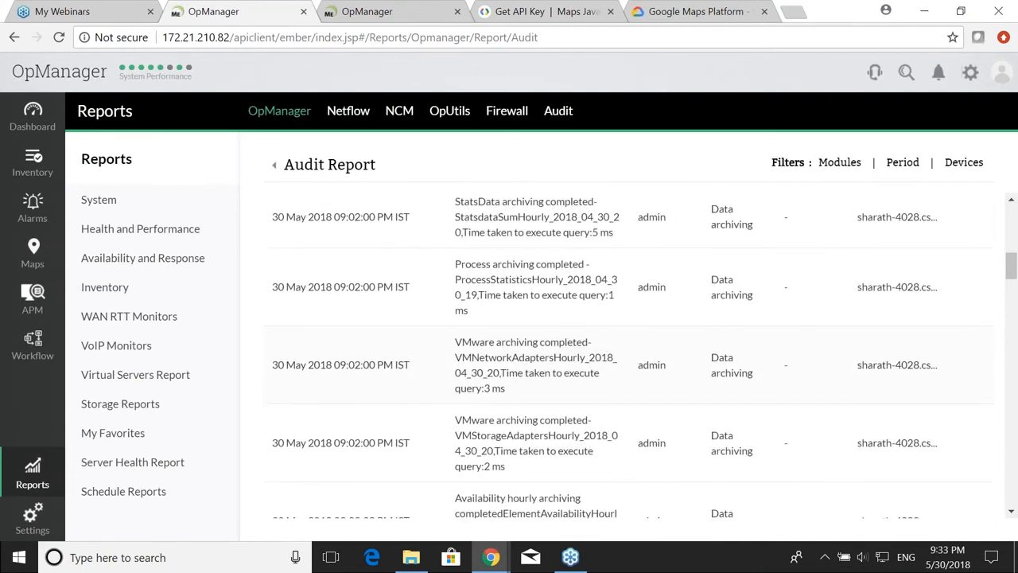
{"action": "scroll", "coordinate": [513, 375], "scroll_direction": "up", "scroll_amount": 6}
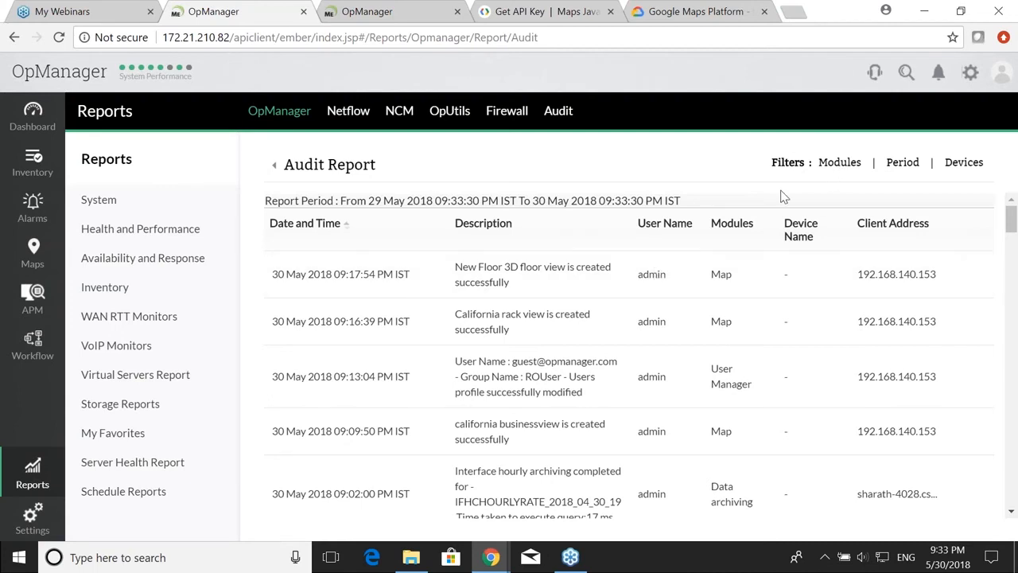
Step: Filter the Audit Report modules to exclude OpManager and include Notification
{"action": "left_click", "coordinate": [840, 163]}
{"action": "scroll", "coordinate": [576, 330], "scroll_direction": "down", "scroll_amount": 3}
{"action": "scroll", "coordinate": [579, 335], "scroll_direction": "up", "scroll_amount": 2}
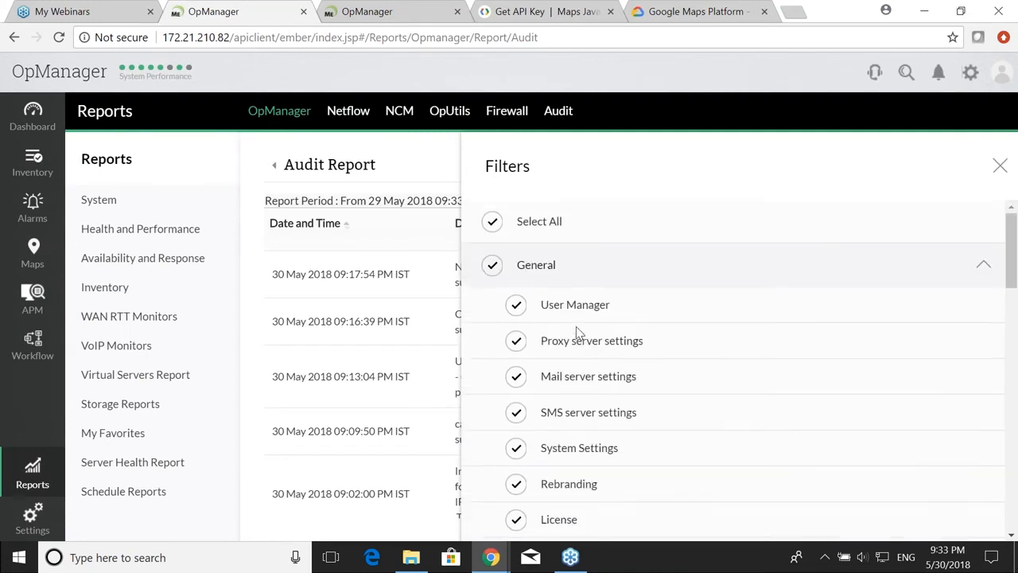
{"action": "scroll", "coordinate": [582, 334], "scroll_direction": "down", "scroll_amount": 5}
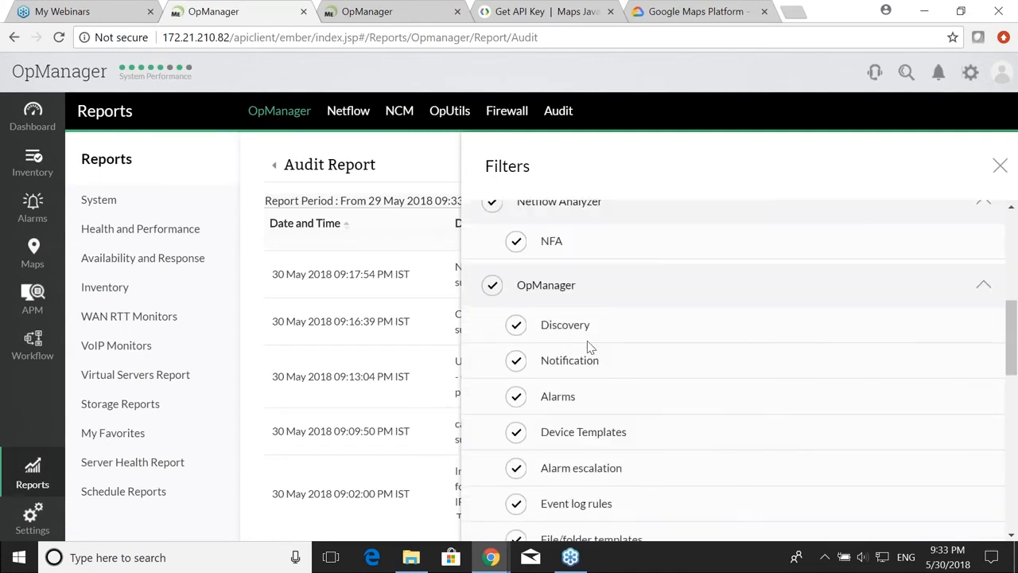
{"action": "left_click", "coordinate": [492, 286]}
{"action": "left_click", "coordinate": [513, 360]}
{"action": "scroll", "coordinate": [718, 365], "scroll_direction": "down", "scroll_amount": 10}
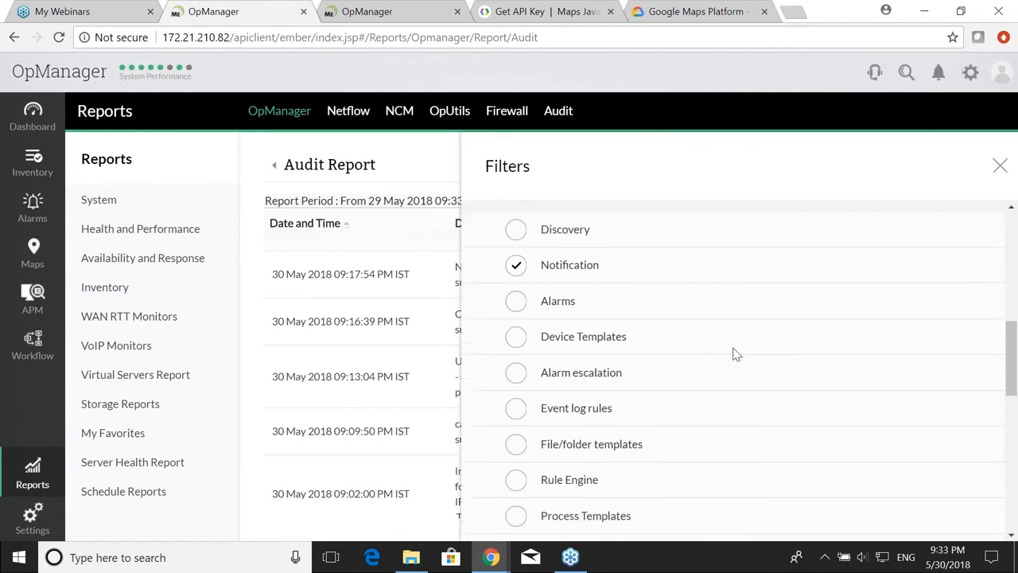
{"action": "left_click", "coordinate": [932, 514]}
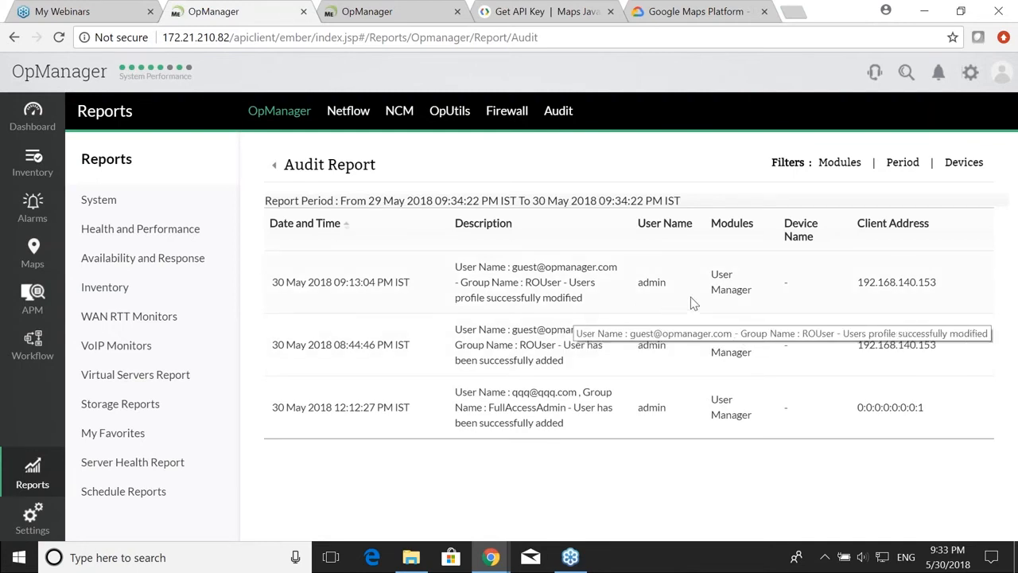
Step: Look at the Period and Devices filters, closing both without changes
{"action": "left_click", "coordinate": [902, 162]}
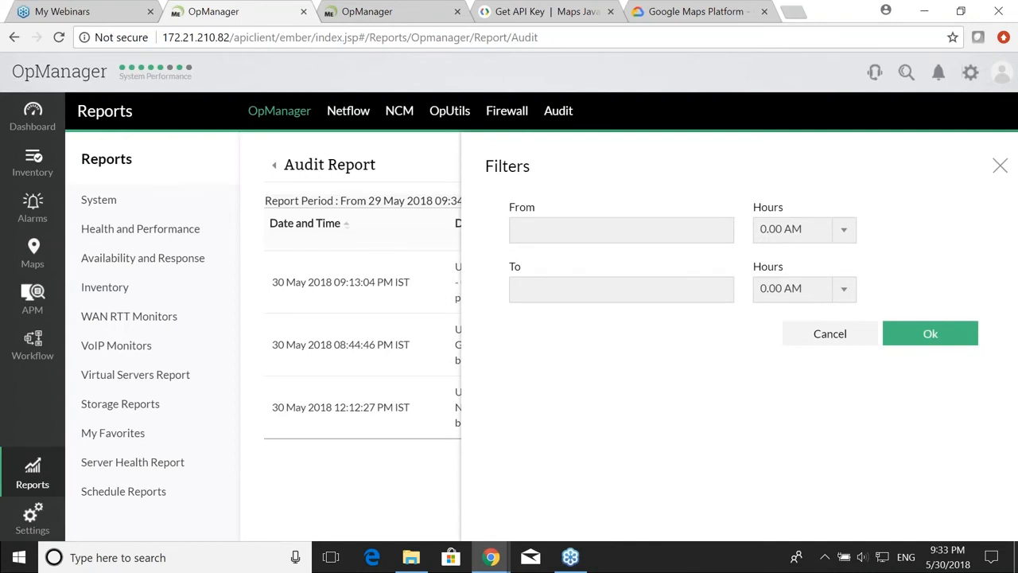
{"action": "left_click", "coordinate": [1000, 166]}
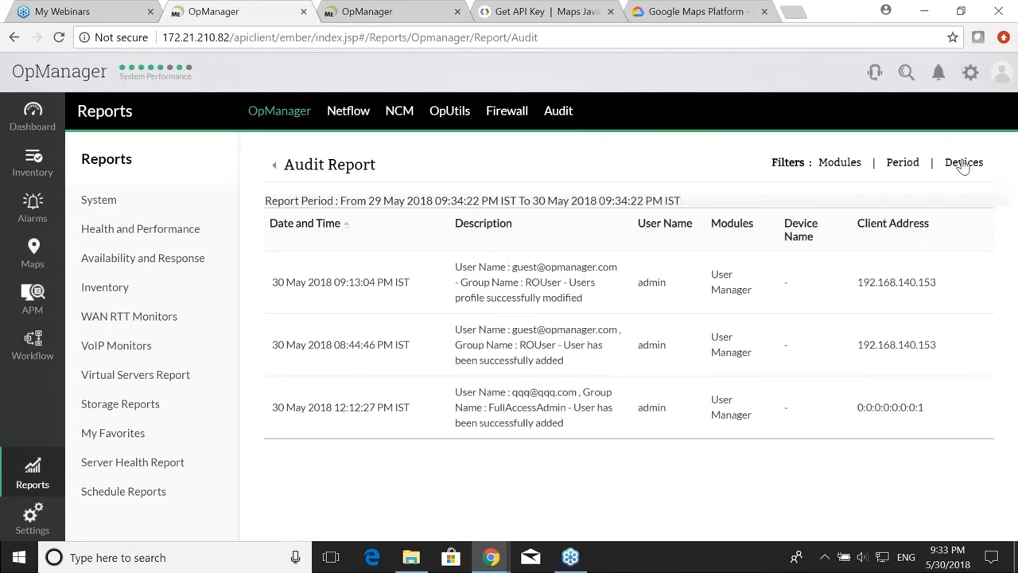
{"action": "left_click", "coordinate": [948, 171]}
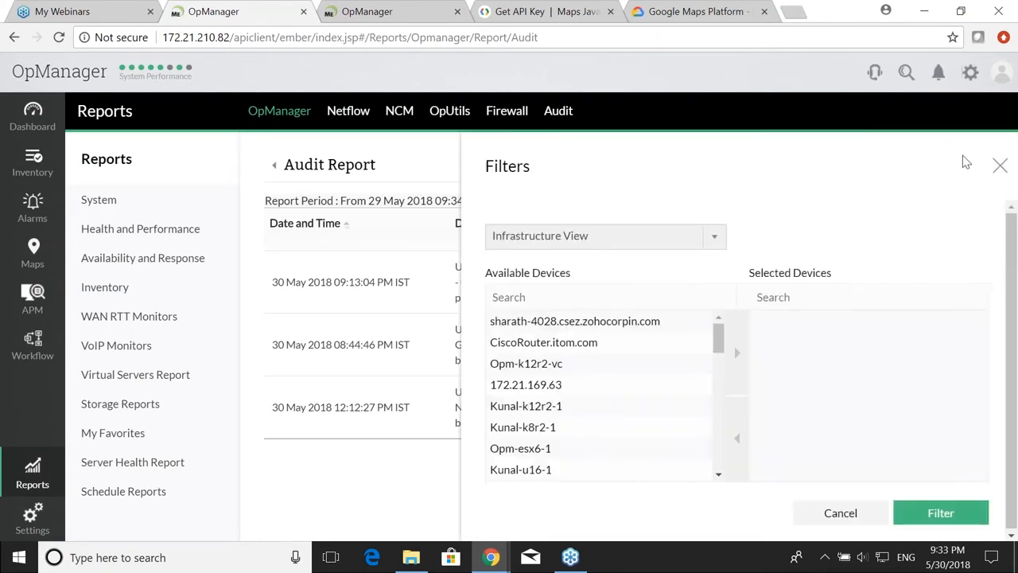
{"action": "left_click", "coordinate": [999, 167]}
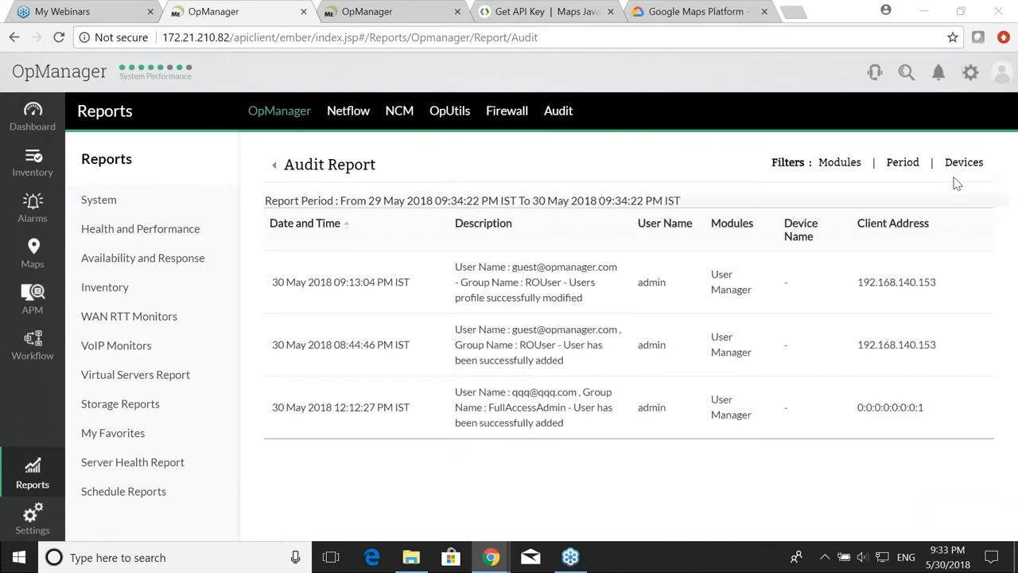
{"action": "key", "text": "alt+Tab"}
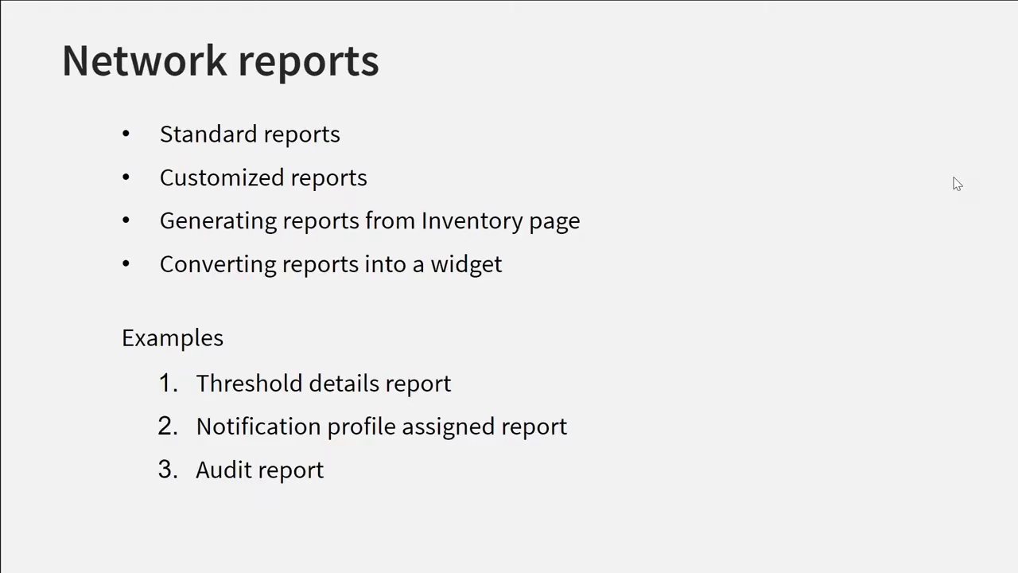
{"action": "key", "text": "Right"}
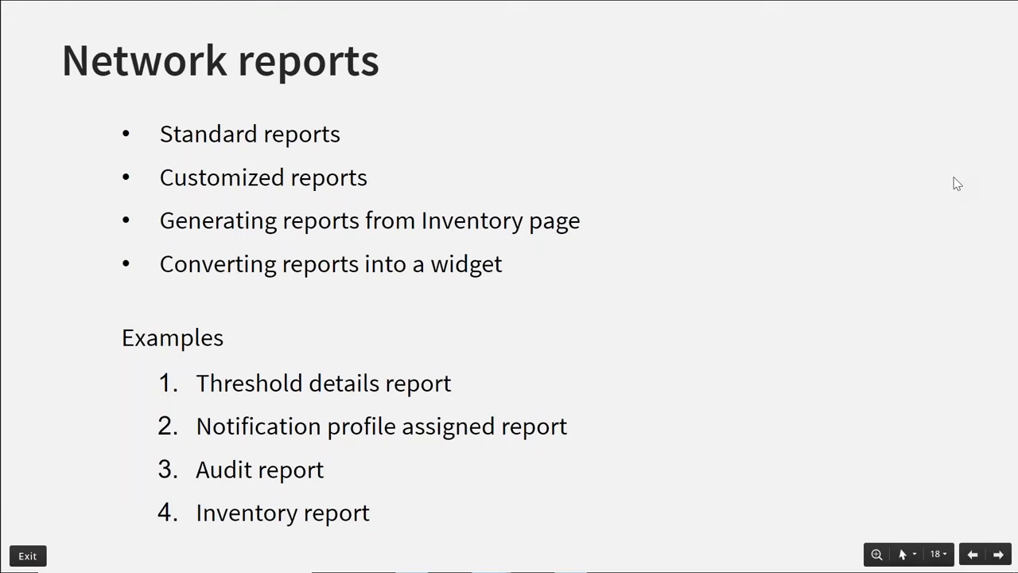
{"action": "key", "text": "alt+Tab"}
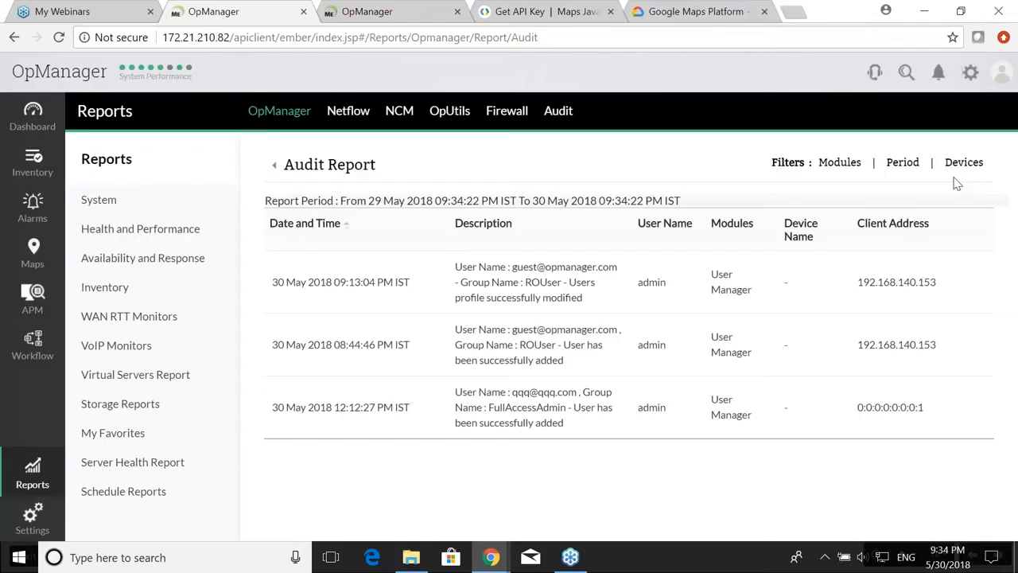
{"action": "left_click", "coordinate": [1000, 75]}
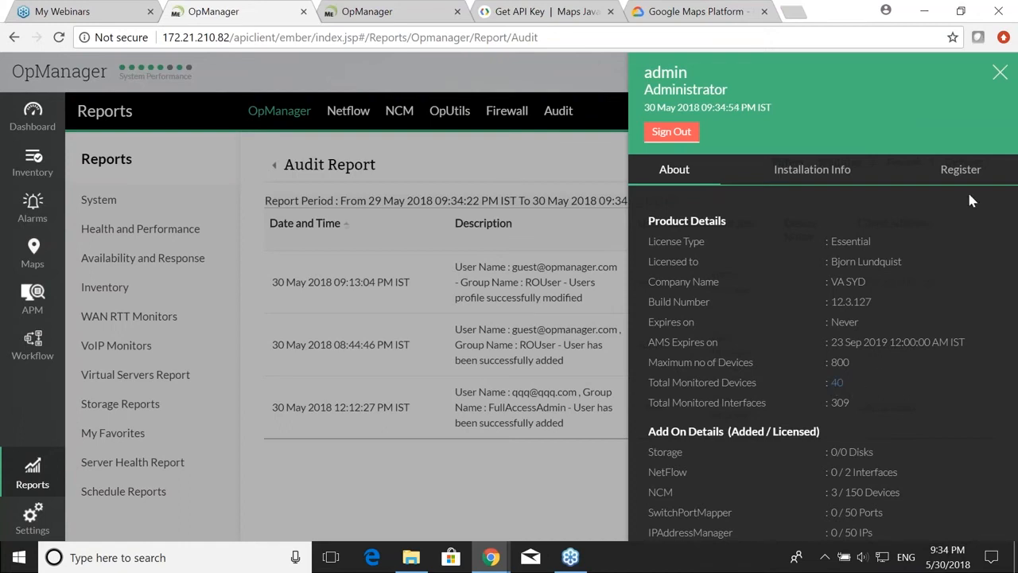
{"action": "left_click", "coordinate": [1000, 74]}
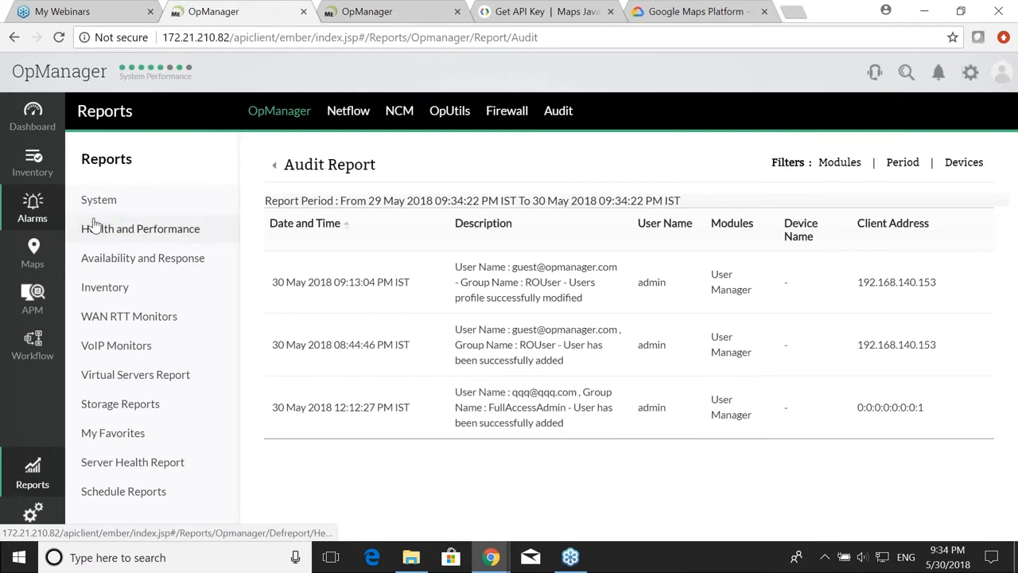
Step: Browse the All Devices inventory report of 40 devices, then list the Health and Performance reports
{"action": "left_click", "coordinate": [104, 287]}
{"action": "scroll", "coordinate": [392, 307], "scroll_direction": "down", "scroll_amount": 5}
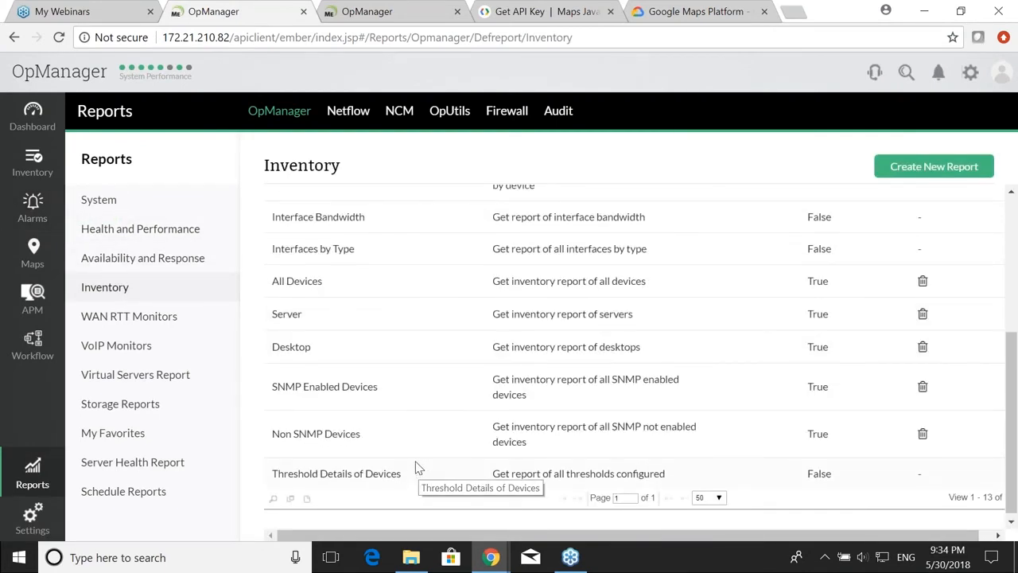
{"action": "scroll", "coordinate": [415, 466], "scroll_direction": "up", "scroll_amount": 2}
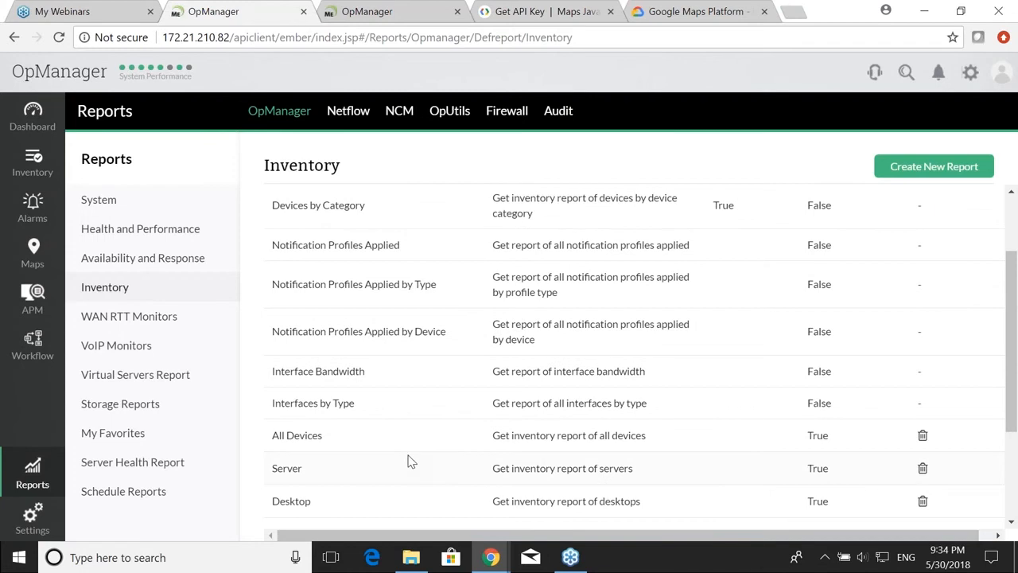
{"action": "left_click", "coordinate": [310, 439]}
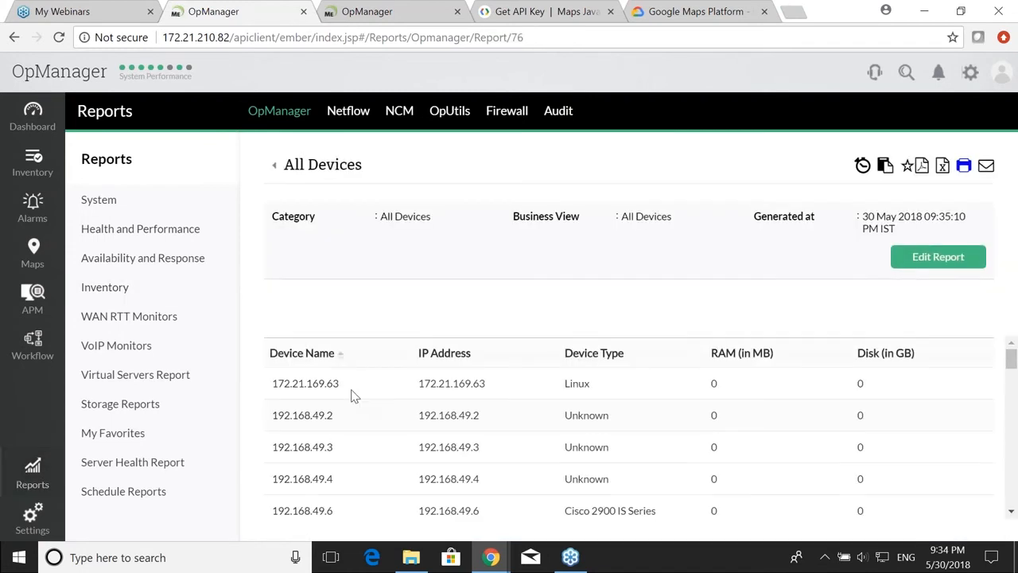
{"action": "scroll", "coordinate": [366, 374], "scroll_direction": "down", "scroll_amount": 3}
{"action": "scroll", "coordinate": [374, 366], "scroll_direction": "up", "scroll_amount": 3}
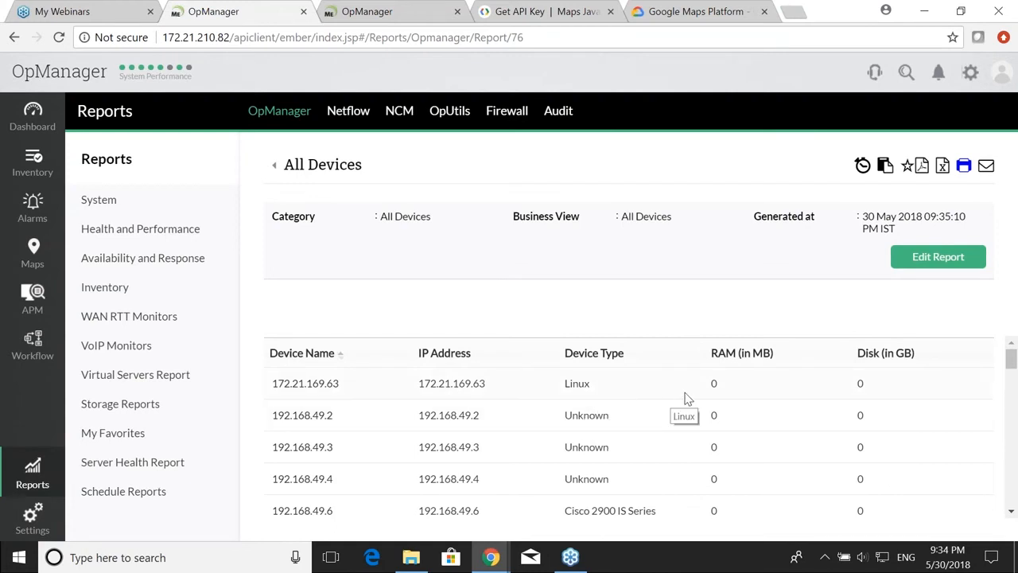
{"action": "scroll", "coordinate": [692, 402], "scroll_direction": "down", "scroll_amount": 8}
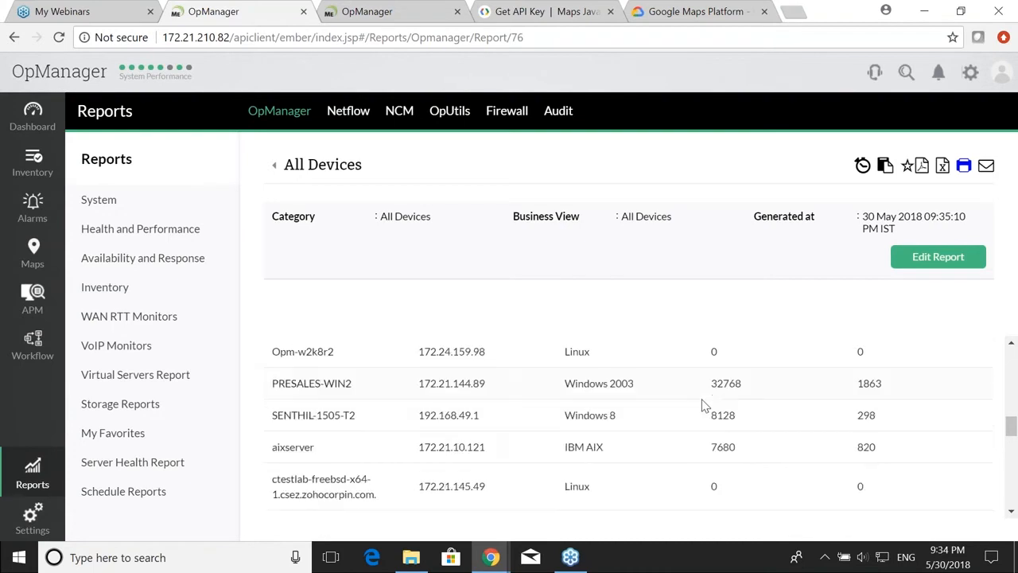
{"action": "scroll", "coordinate": [702, 407], "scroll_direction": "down", "scroll_amount": 10}
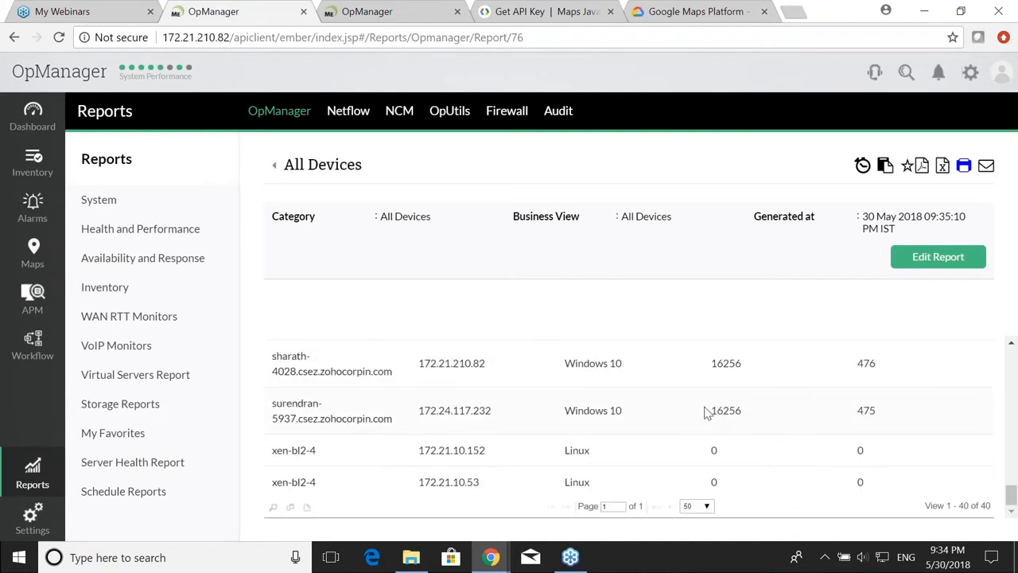
{"action": "scroll", "coordinate": [635, 461], "scroll_direction": "up", "scroll_amount": 8}
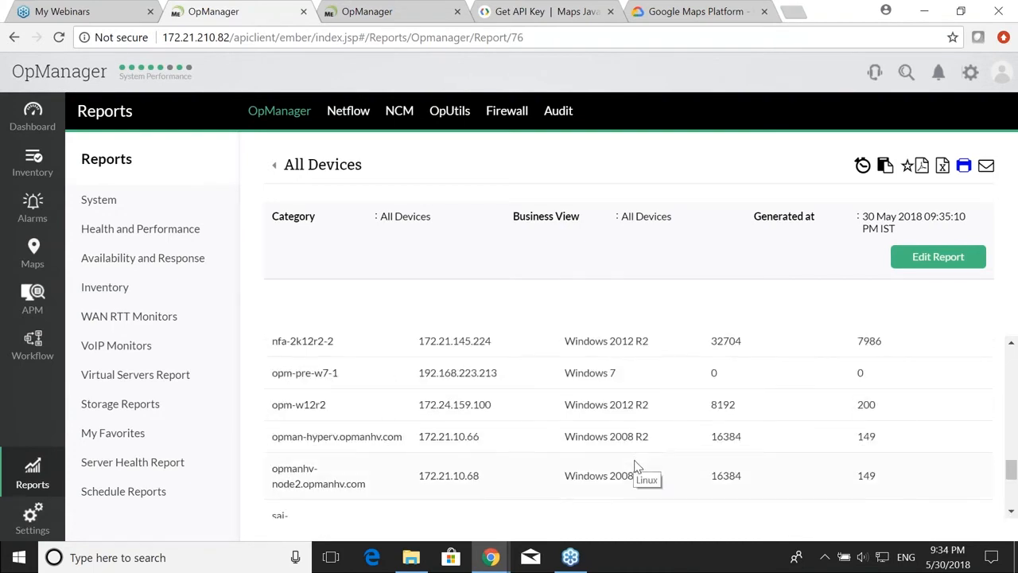
{"action": "scroll", "coordinate": [635, 467], "scroll_direction": "up", "scroll_amount": 8}
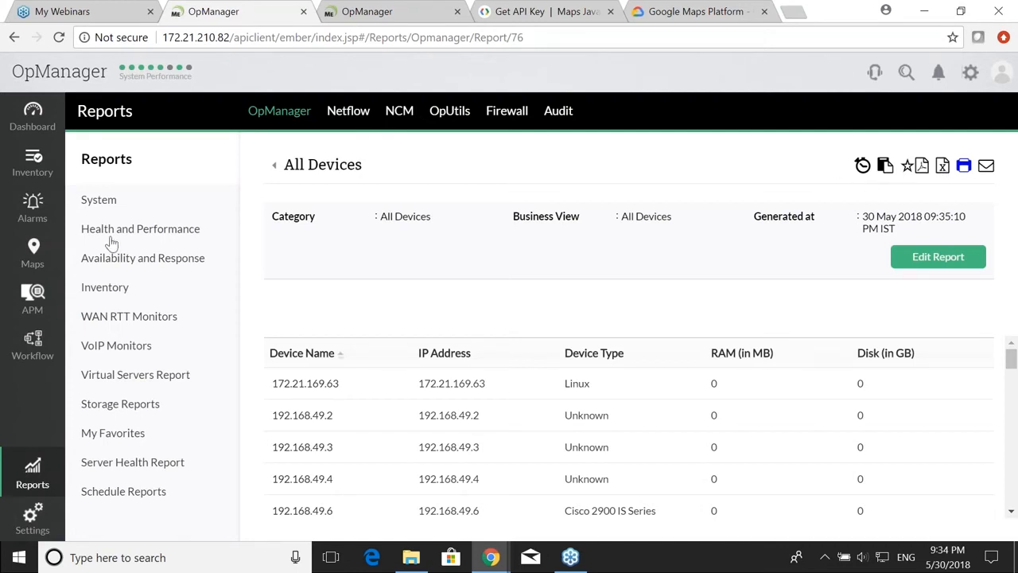
{"action": "left_click", "coordinate": [167, 228]}
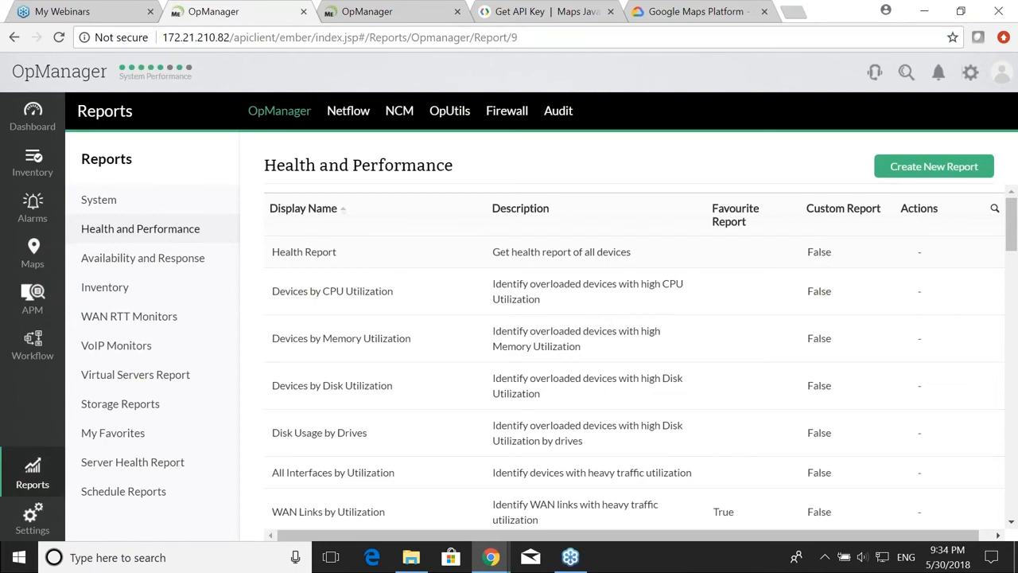
Step: Look at the Health Report's scheduling settings and close them without saving
{"action": "left_click", "coordinate": [884, 166]}
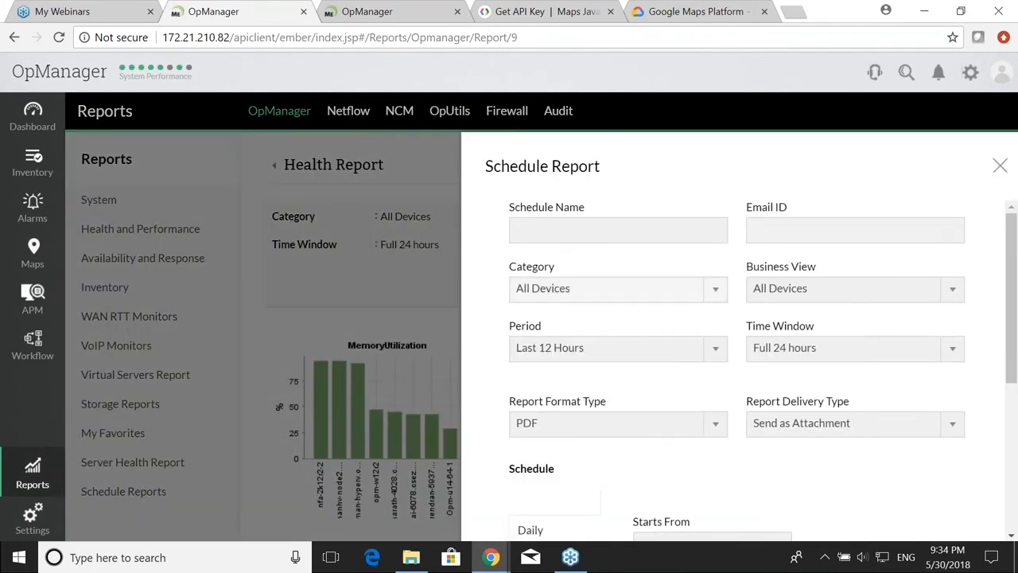
{"action": "scroll", "coordinate": [636, 362], "scroll_direction": "down", "scroll_amount": 2}
{"action": "scroll", "coordinate": [637, 362], "scroll_direction": "up", "scroll_amount": 2}
{"action": "left_click", "coordinate": [779, 233]}
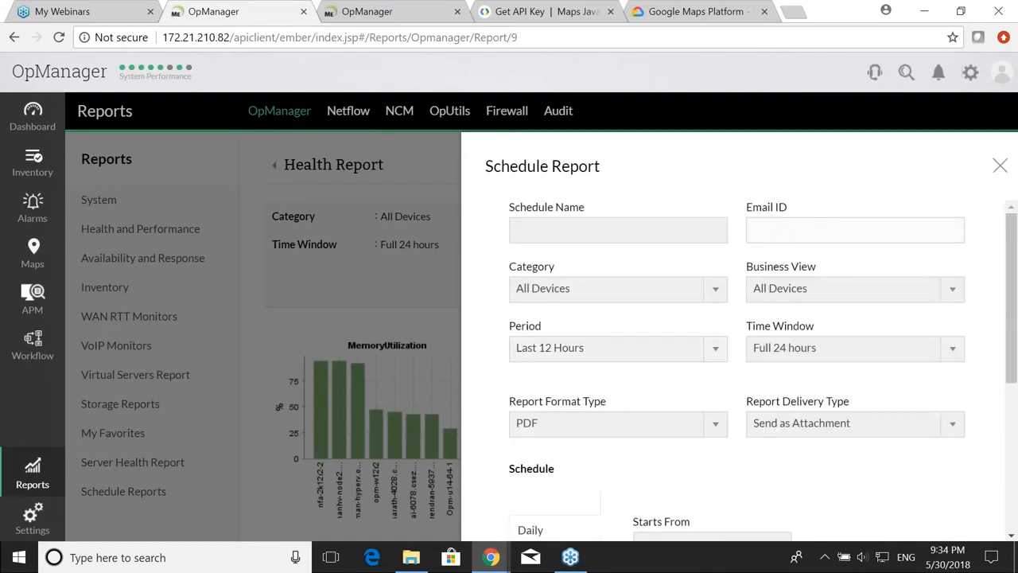
{"action": "left_click", "coordinate": [1000, 167]}
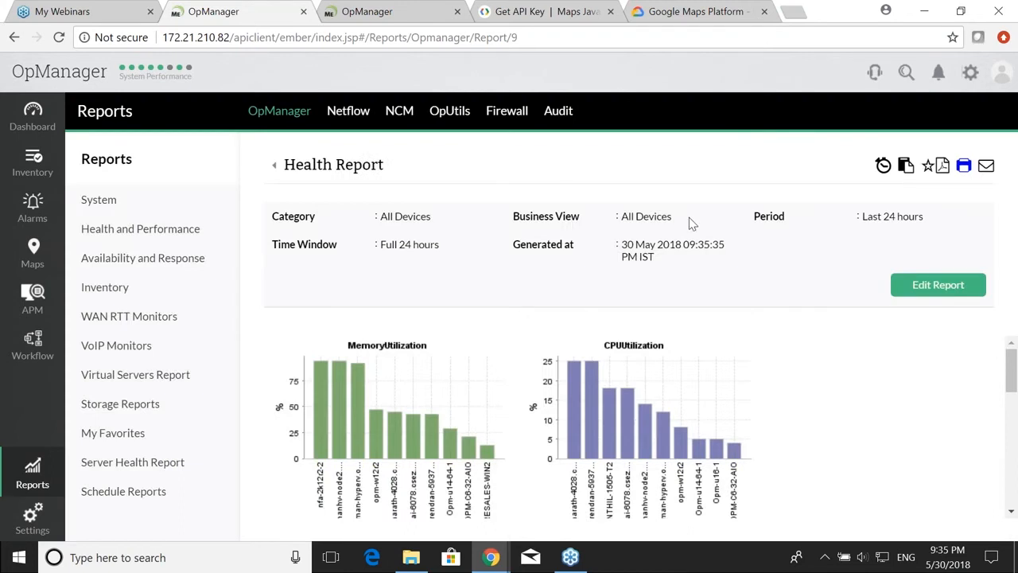
Step: Look at the e-mail form without sending it, then return to the Mobile apps slide
{"action": "left_click", "coordinate": [986, 166]}
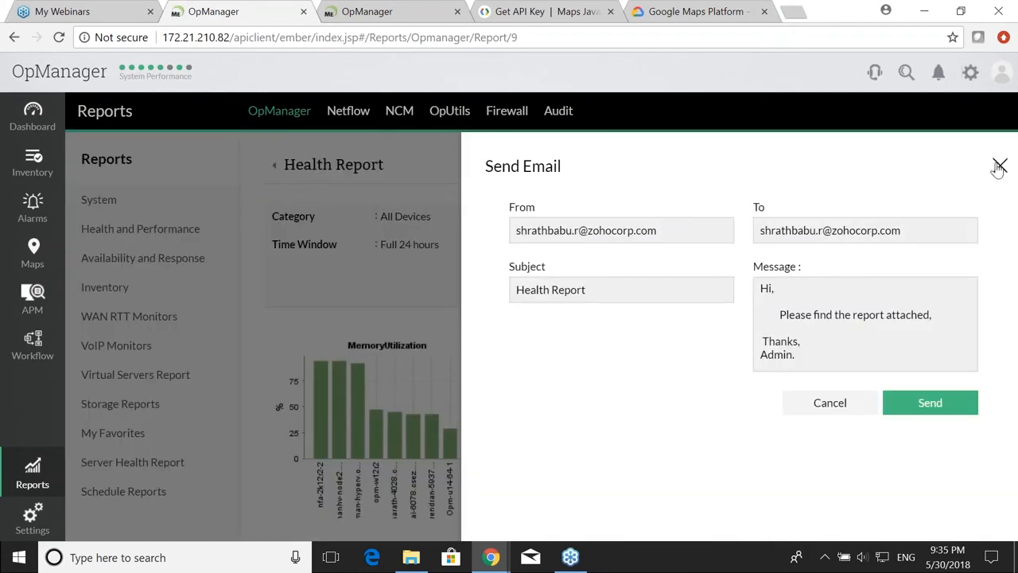
{"action": "left_click", "coordinate": [998, 167]}
{"action": "key", "text": "alt+Tab"}
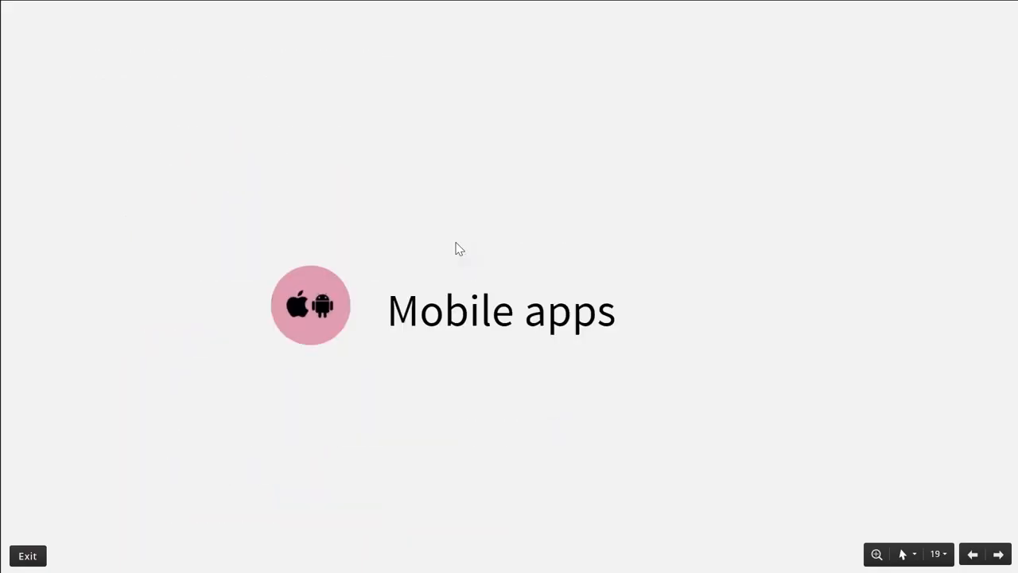
Step: Advance to the iOS and Android app screens slide, then return to OpManager's Health Report
{"action": "key", "text": "Right"}
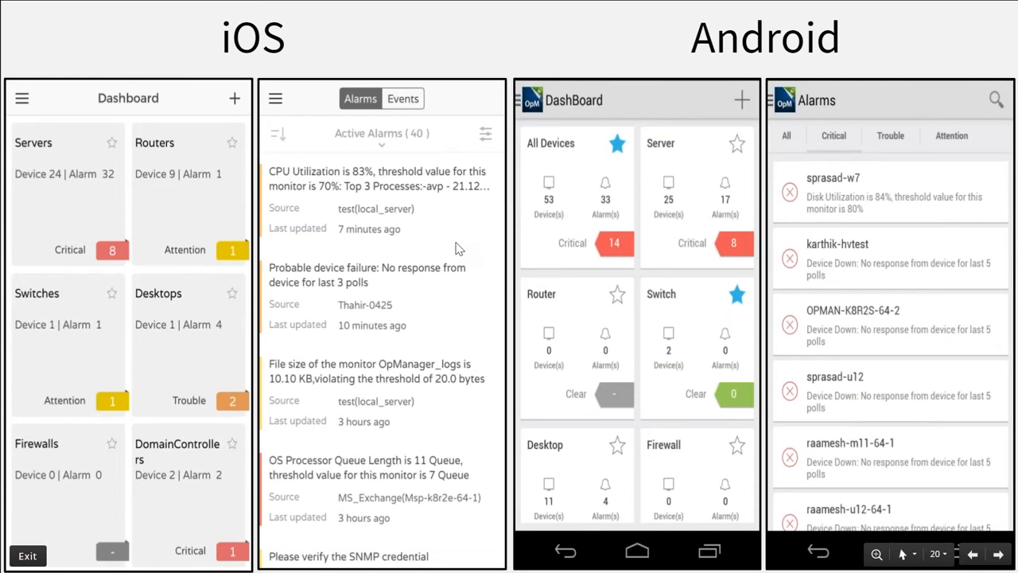
{"action": "key", "text": "alt+Tab"}
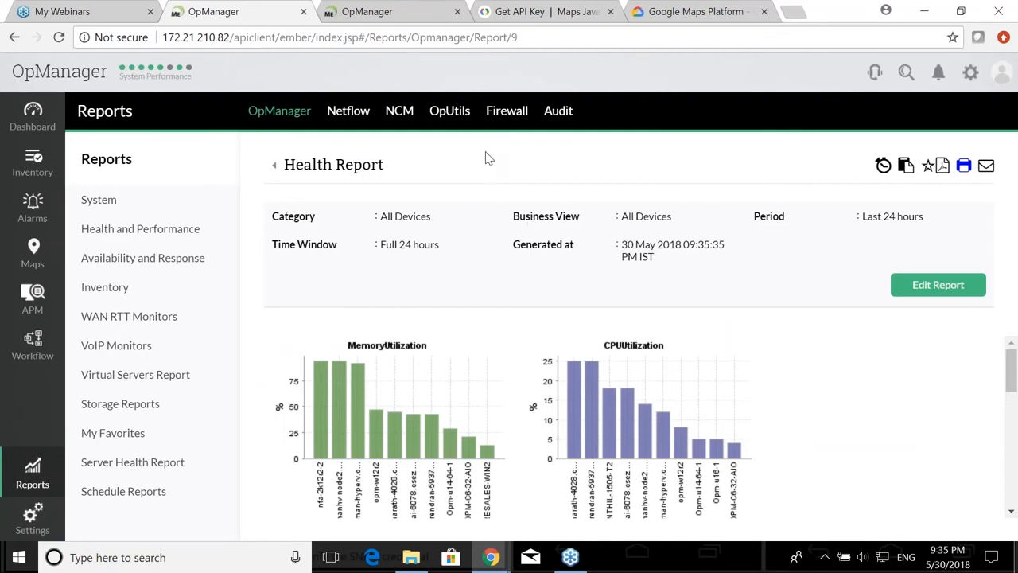
Step: On the third OpManager tab, sign out and log back in, then advance to the Best practice slide
{"action": "left_click", "coordinate": [388, 14]}
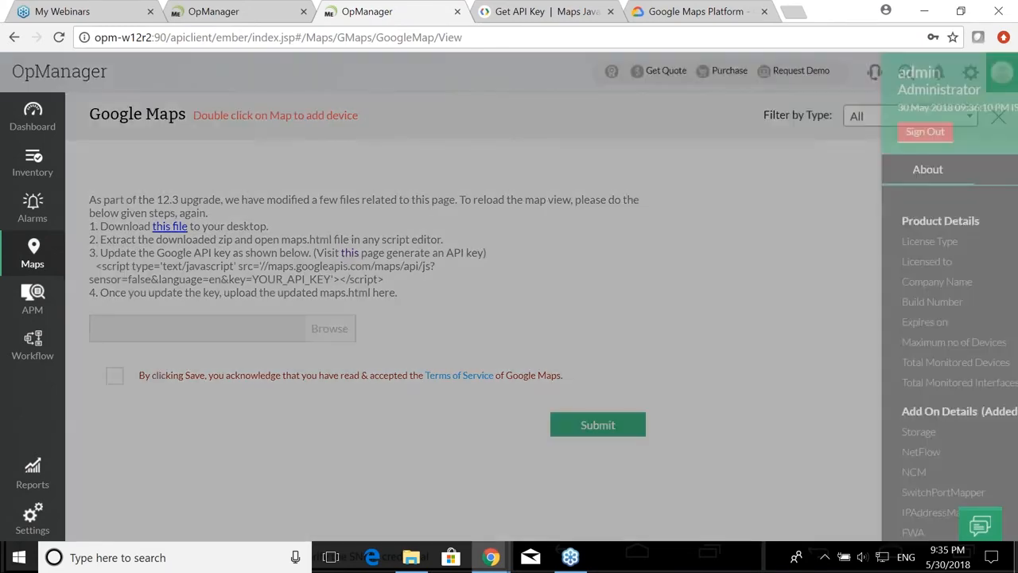
{"action": "scroll", "coordinate": [830, 288], "scroll_direction": "down", "scroll_amount": 2}
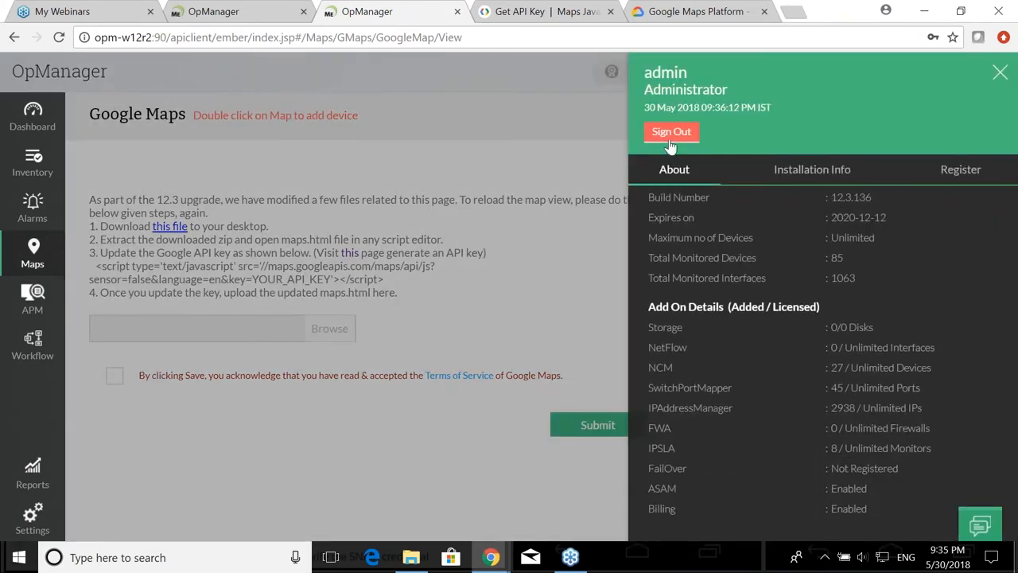
{"action": "left_click", "coordinate": [671, 131]}
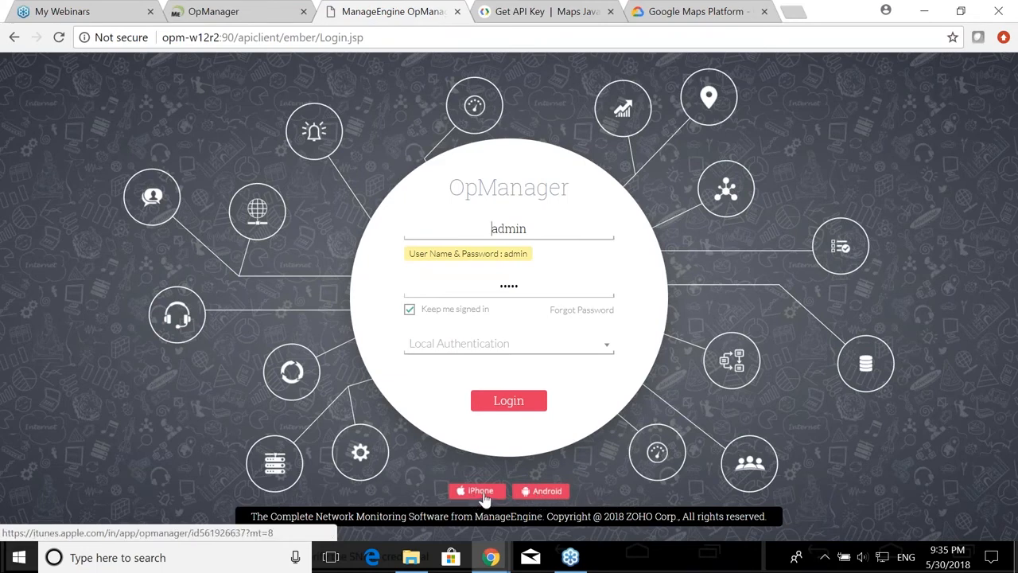
{"action": "left_click", "coordinate": [513, 407]}
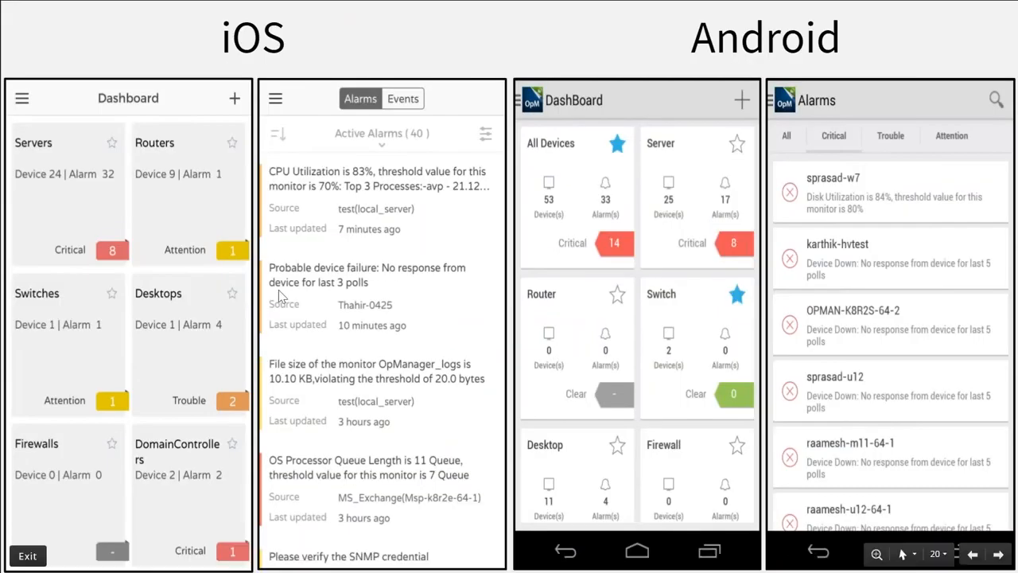
{"action": "key", "text": "Right"}
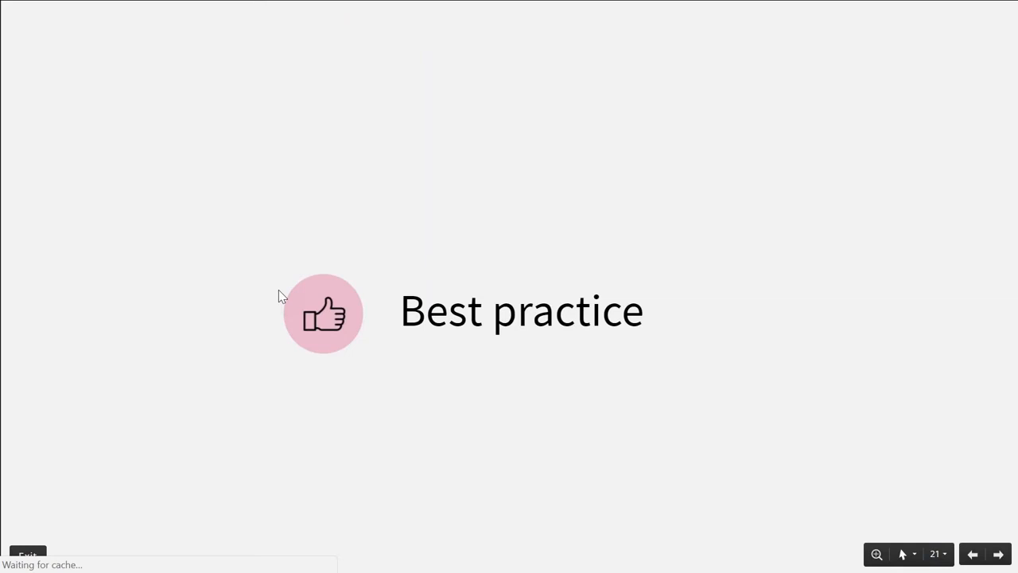
Step: Reveal the Bulk configuration via Quick configuration wizard point, then return to OpManager's WAN RTT Overview
{"action": "key", "text": "Right"}
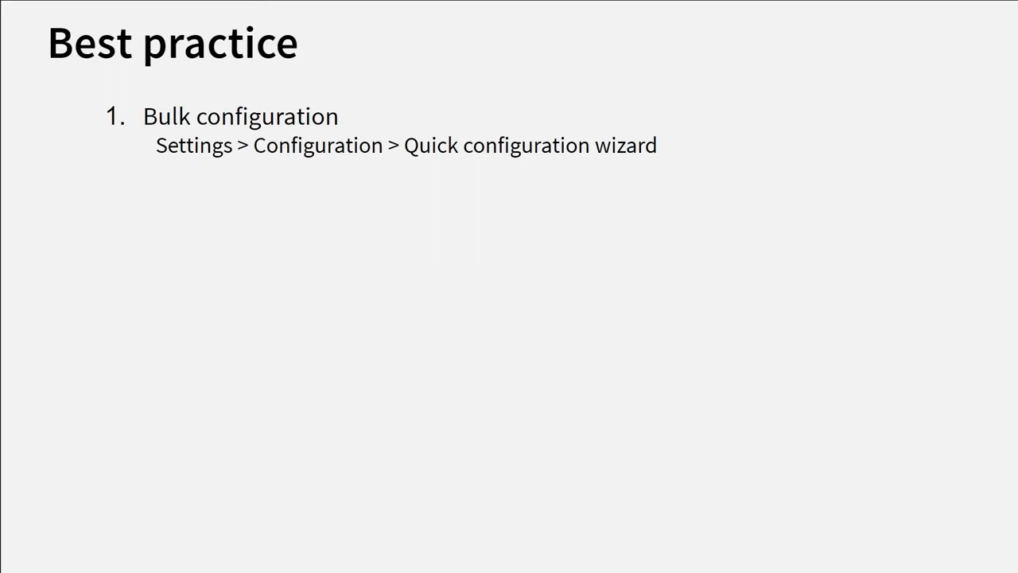
{"action": "key", "text": "alt+Tab"}
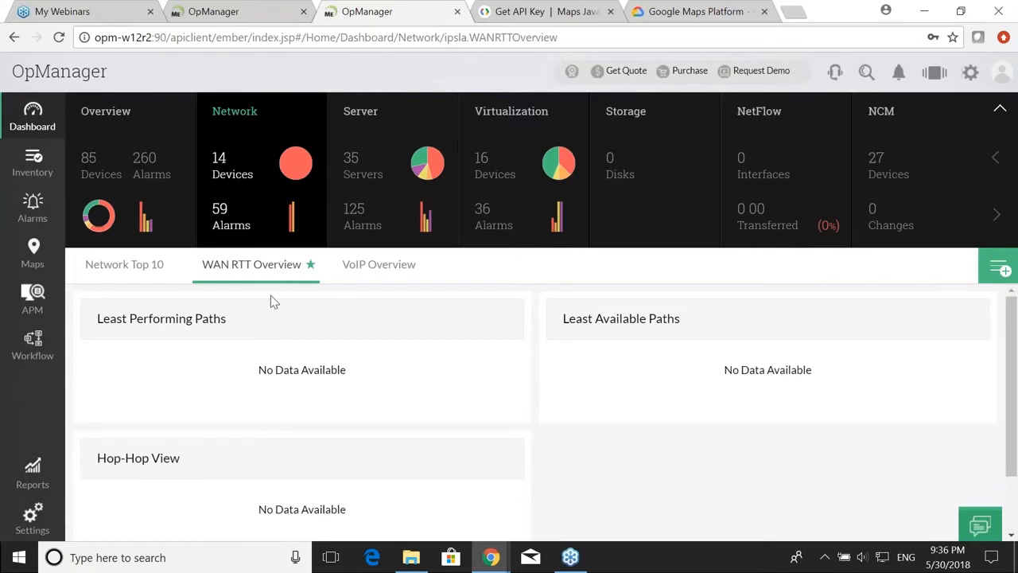
Step: Go to Settings > Configuration > Quick Configuration Wizard and open the Threshold Settings tile
{"action": "left_click", "coordinate": [32, 517]}
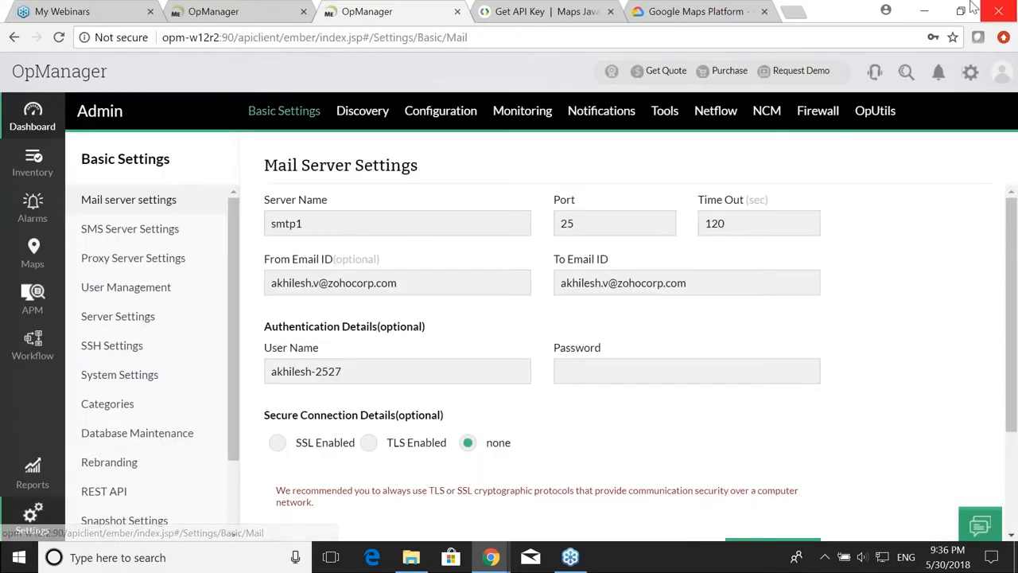
{"action": "left_click", "coordinate": [438, 116]}
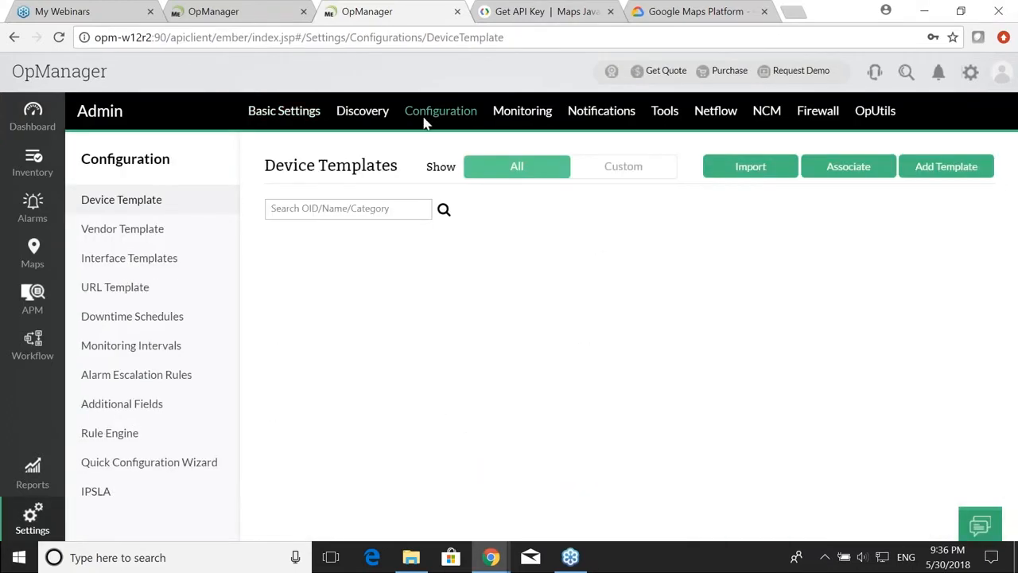
{"action": "left_click", "coordinate": [185, 464]}
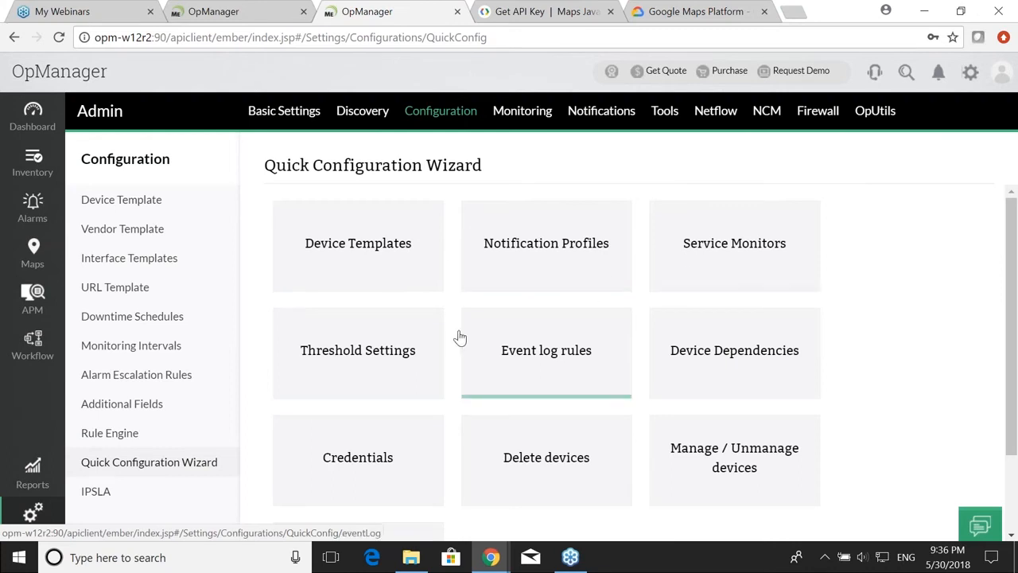
{"action": "left_click", "coordinate": [390, 352]}
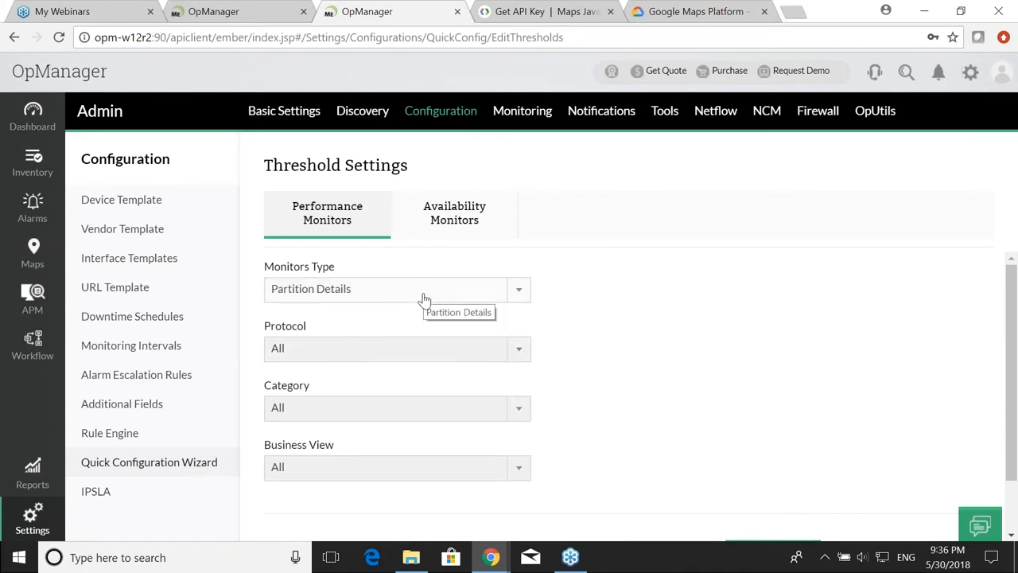
Step: Leave the Protocol and Category filters at All and list the matching partition monitors
{"action": "left_click", "coordinate": [404, 350]}
{"action": "left_click", "coordinate": [406, 351]}
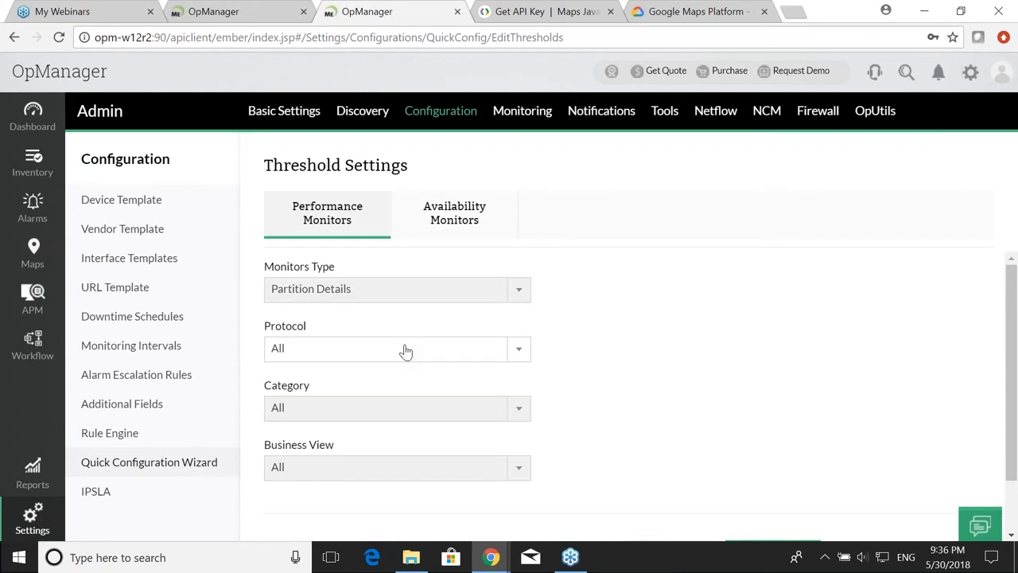
{"action": "scroll", "coordinate": [402, 358], "scroll_direction": "down", "scroll_amount": 2}
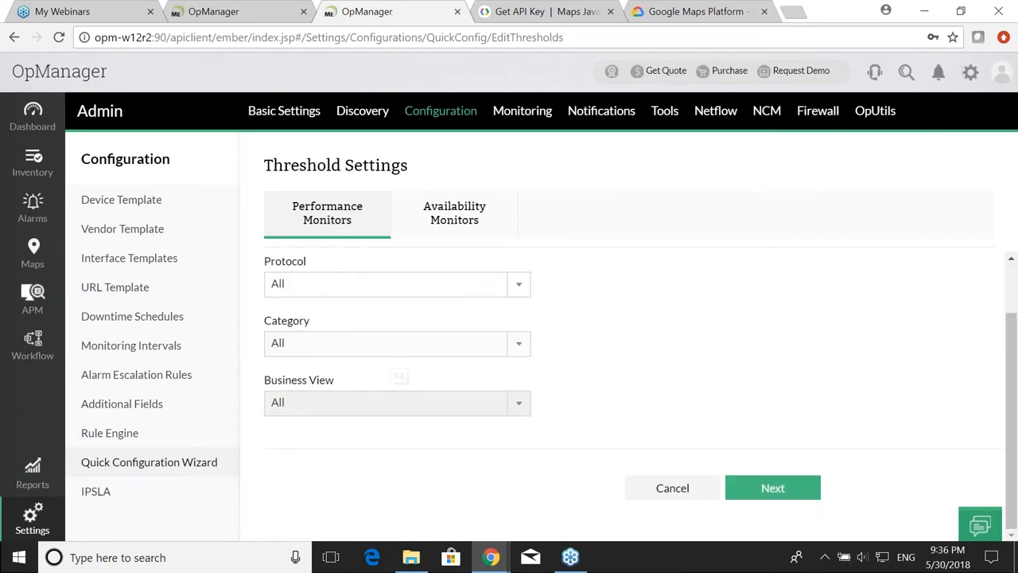
{"action": "left_click", "coordinate": [400, 354]}
{"action": "left_click", "coordinate": [400, 353]}
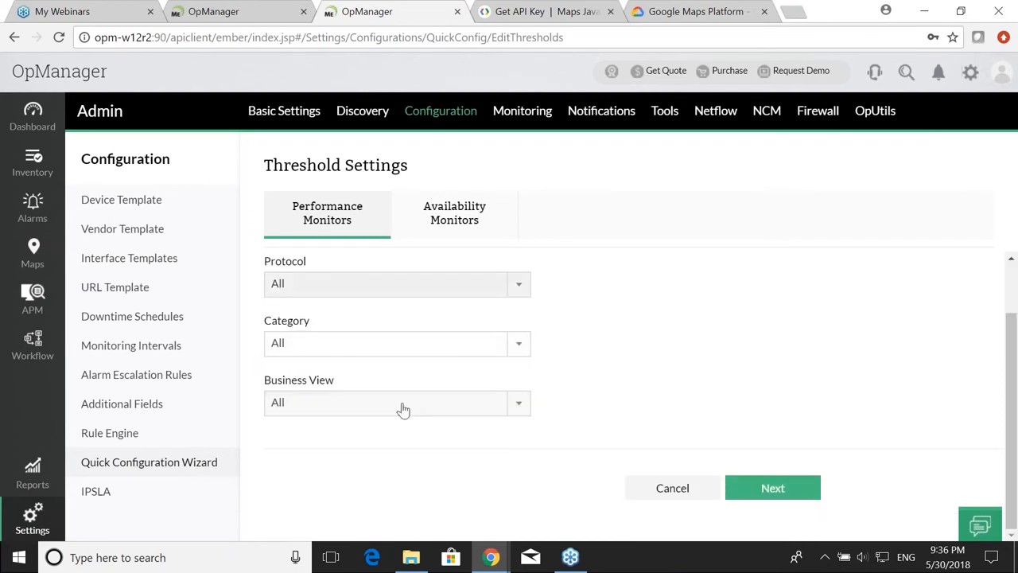
{"action": "scroll", "coordinate": [500, 429], "scroll_direction": "up", "scroll_amount": 1}
{"action": "scroll", "coordinate": [557, 446], "scroll_direction": "down", "scroll_amount": 1}
{"action": "left_click", "coordinate": [759, 487]}
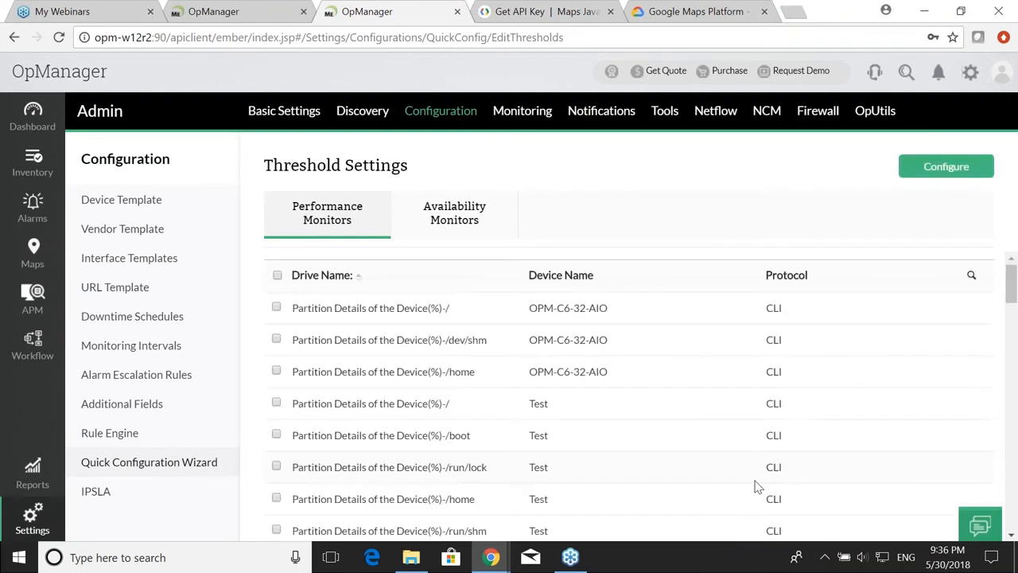
Step: Tick the / and /dev/shm partition monitors
{"action": "left_click", "coordinate": [276, 307]}
{"action": "left_click", "coordinate": [276, 338]}
{"action": "scroll", "coordinate": [276, 338], "scroll_direction": "down", "scroll_amount": 1}
{"action": "scroll", "coordinate": [825, 434], "scroll_direction": "down", "scroll_amount": 10}
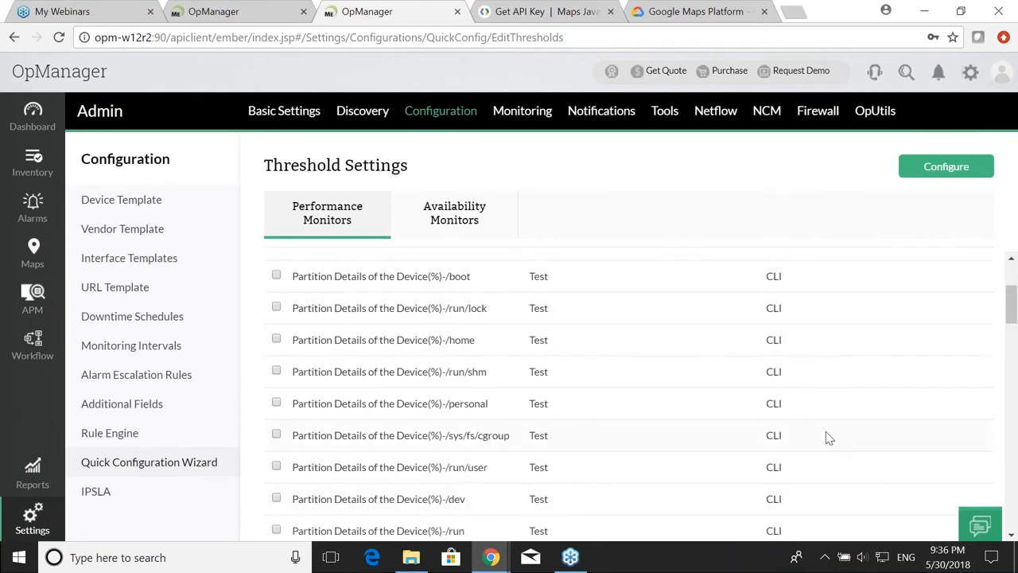
{"action": "scroll", "coordinate": [889, 473], "scroll_direction": "down", "scroll_amount": 3}
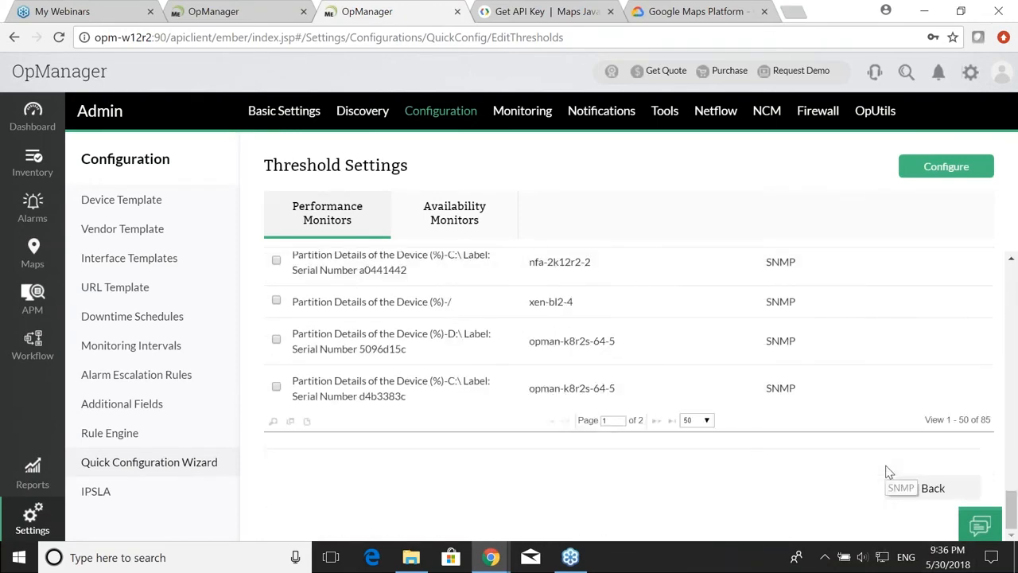
Step: Open their threshold form, close it unapplied, and cancel back to the wizard overview
{"action": "left_click", "coordinate": [954, 166]}
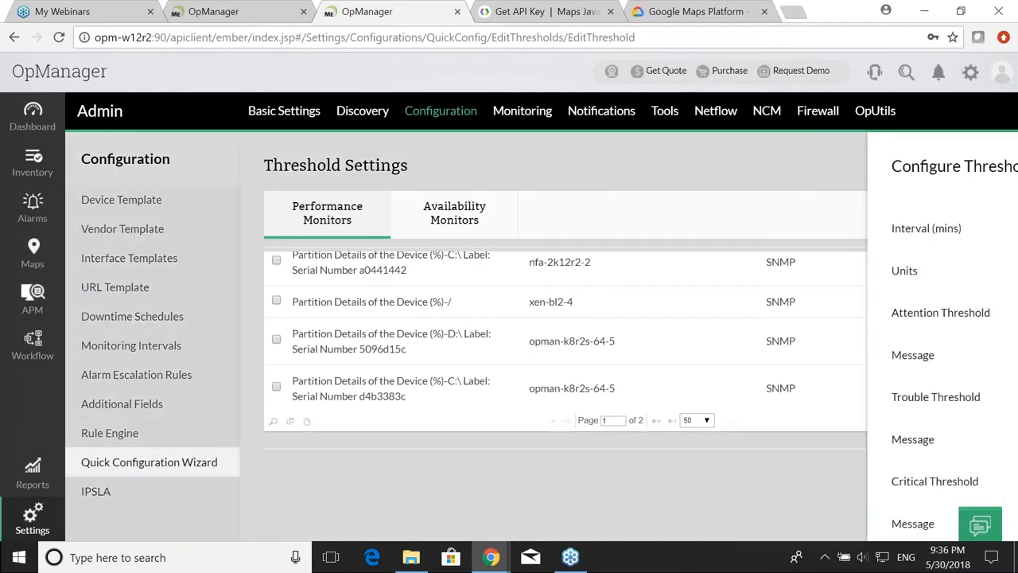
{"action": "scroll", "coordinate": [701, 233], "scroll_direction": "down", "scroll_amount": 2}
{"action": "scroll", "coordinate": [702, 233], "scroll_direction": "up", "scroll_amount": 2}
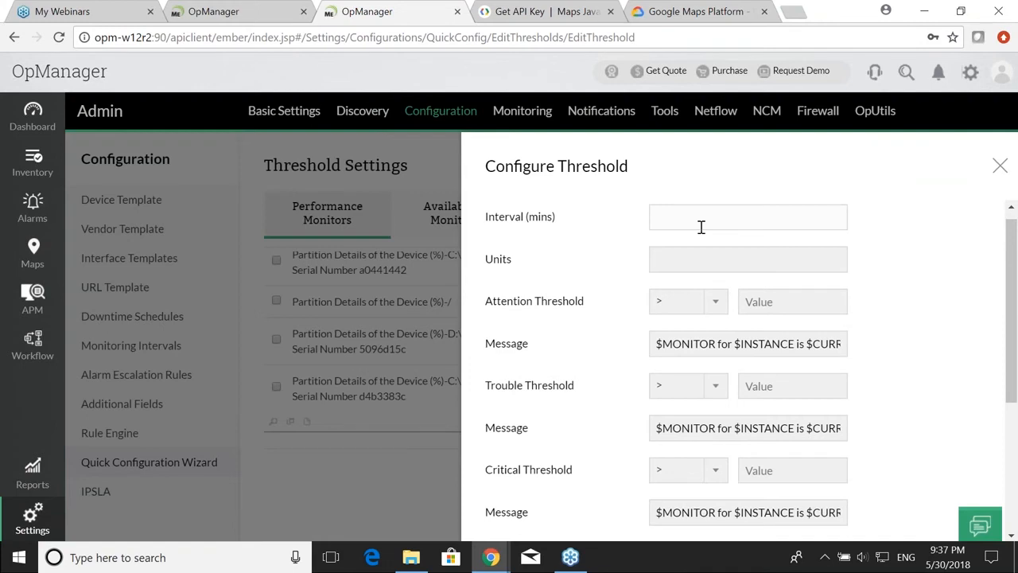
{"action": "scroll", "coordinate": [701, 230], "scroll_direction": "down", "scroll_amount": 2}
{"action": "scroll", "coordinate": [702, 230], "scroll_direction": "up", "scroll_amount": 1}
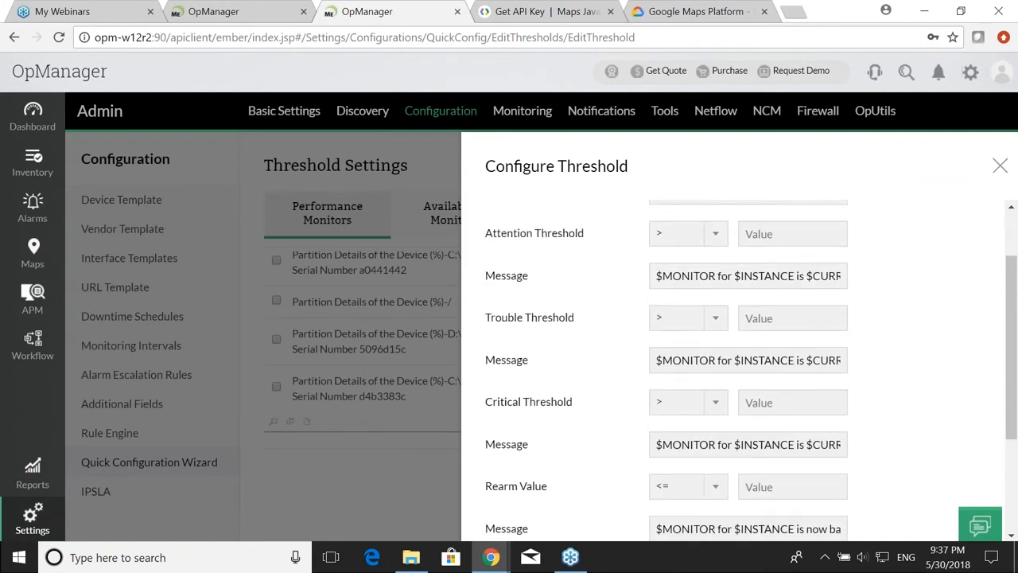
{"action": "scroll", "coordinate": [716, 332], "scroll_direction": "down", "scroll_amount": 2}
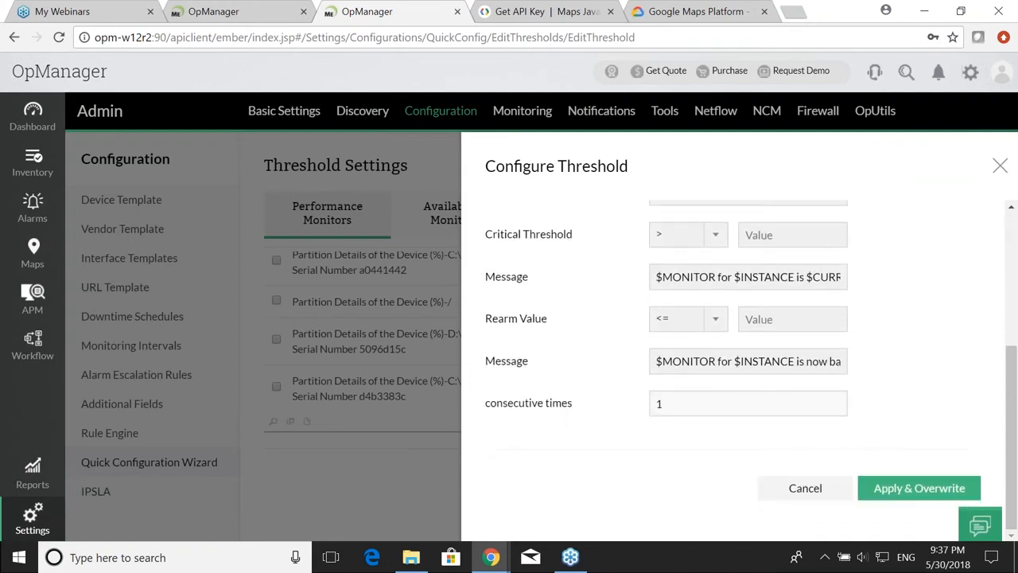
{"action": "left_click", "coordinate": [1000, 169]}
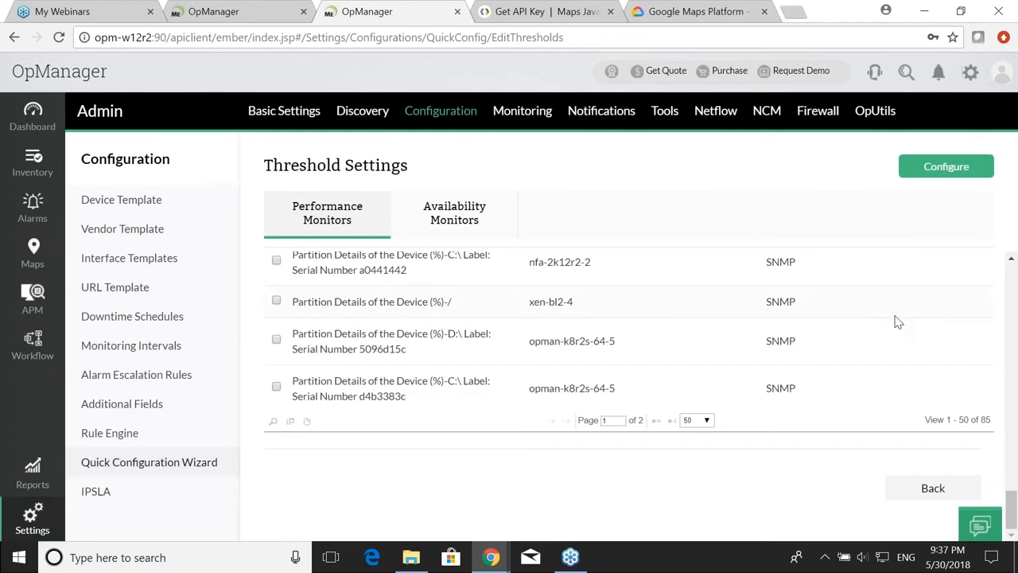
{"action": "left_click", "coordinate": [945, 477]}
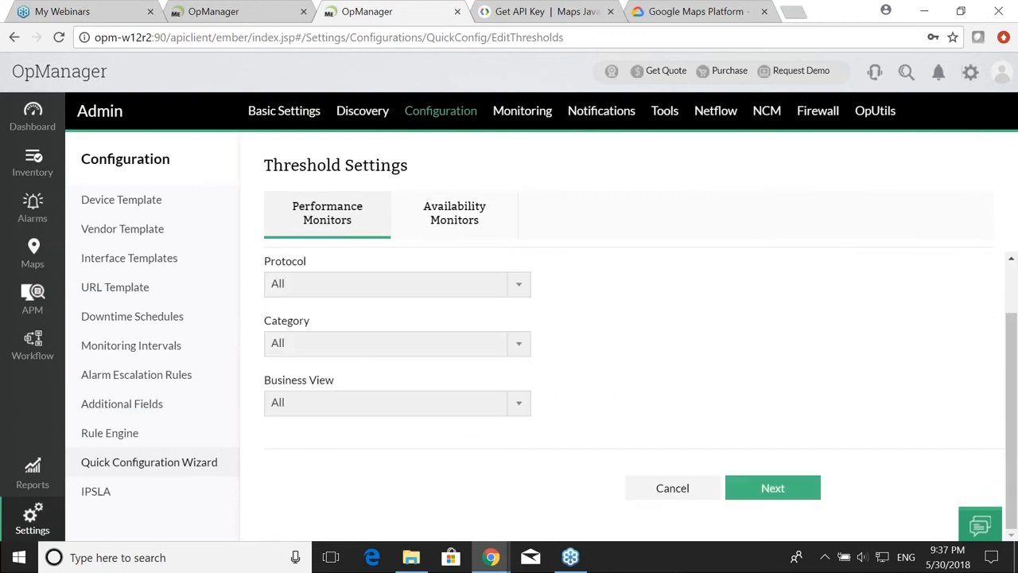
{"action": "left_click", "coordinate": [684, 495]}
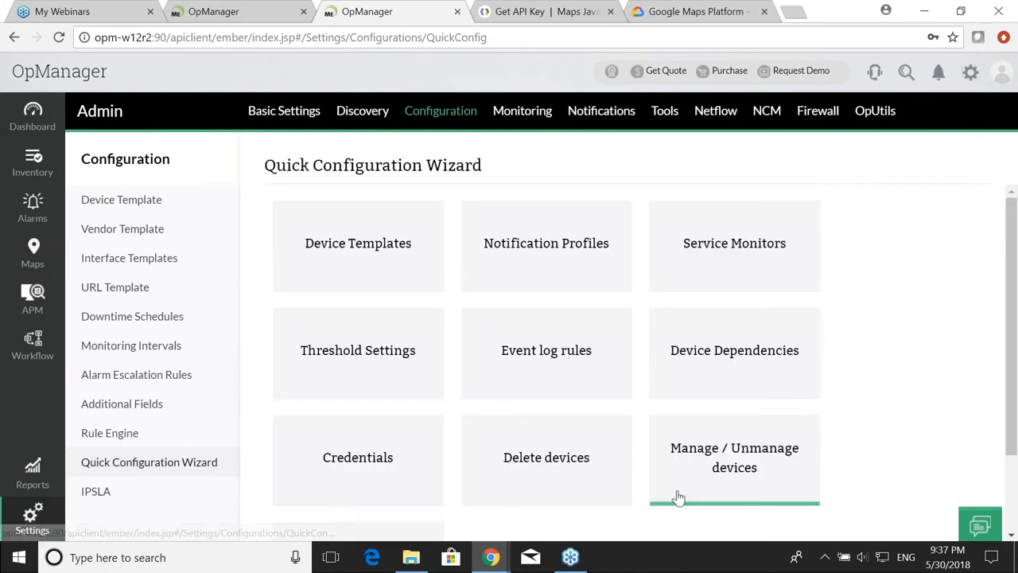
Step: Associate the selected devices with the url notification profile in bulk
{"action": "left_click", "coordinate": [554, 272]}
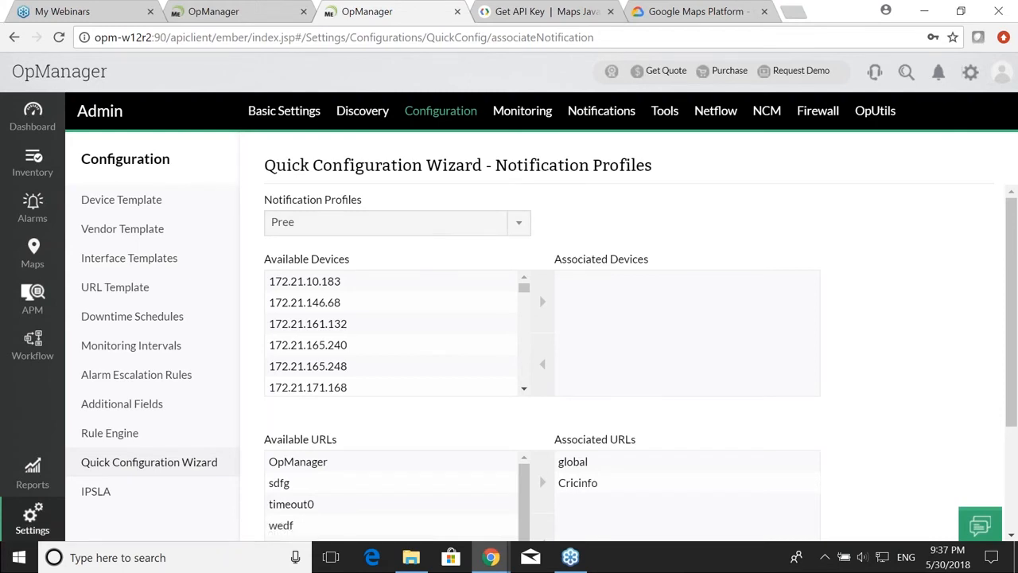
{"action": "left_click", "coordinate": [441, 227]}
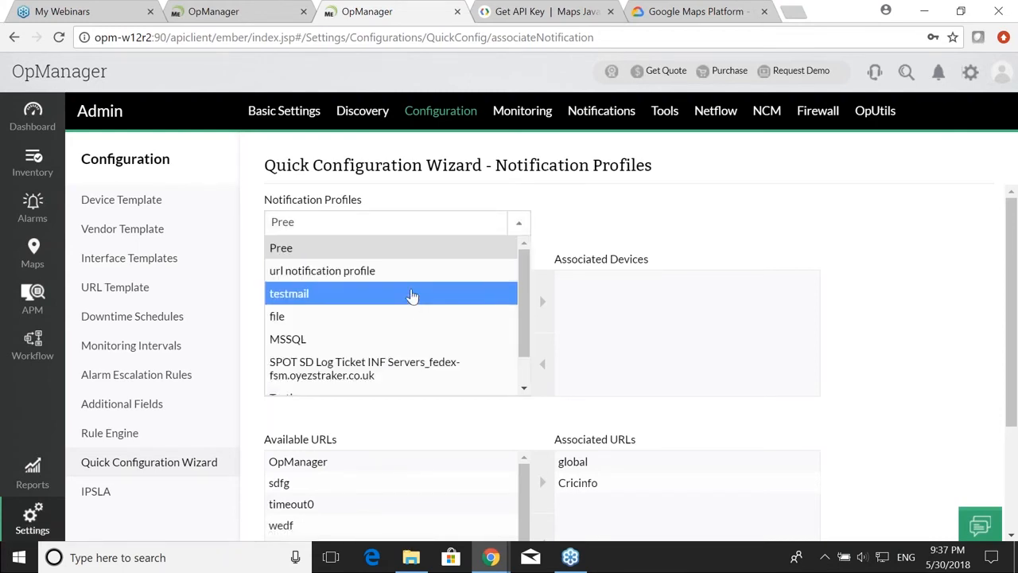
{"action": "left_click", "coordinate": [414, 272]}
{"action": "scroll", "coordinate": [422, 285], "scroll_direction": "down", "scroll_amount": 2}
{"action": "scroll", "coordinate": [422, 288], "scroll_direction": "up", "scroll_amount": 2}
{"action": "left_click_drag", "start_coordinate": [423, 290], "coordinate": [430, 401]}
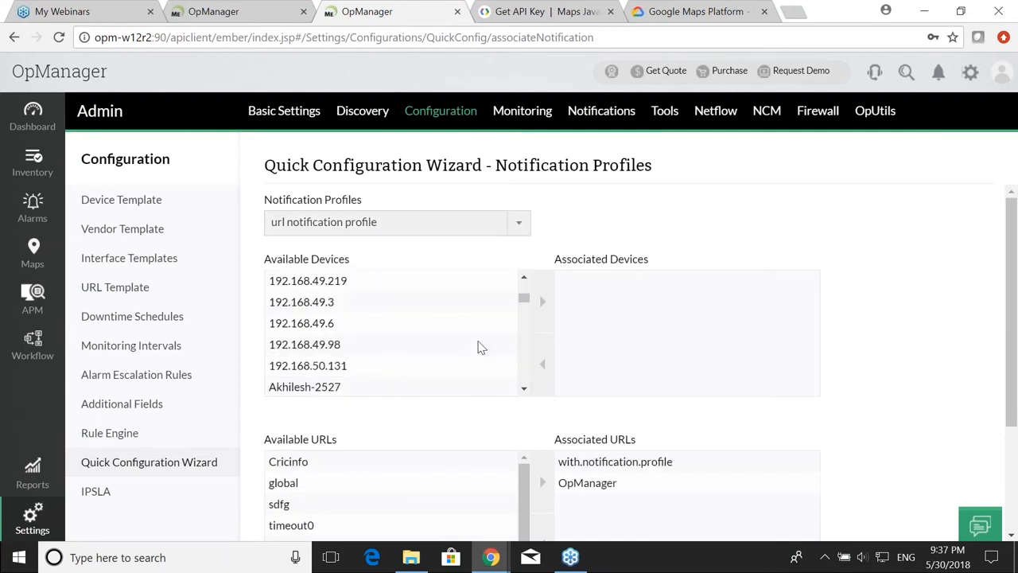
{"action": "left_click", "coordinate": [538, 305]}
{"action": "scroll", "coordinate": [531, 307], "scroll_direction": "down", "scroll_amount": 5}
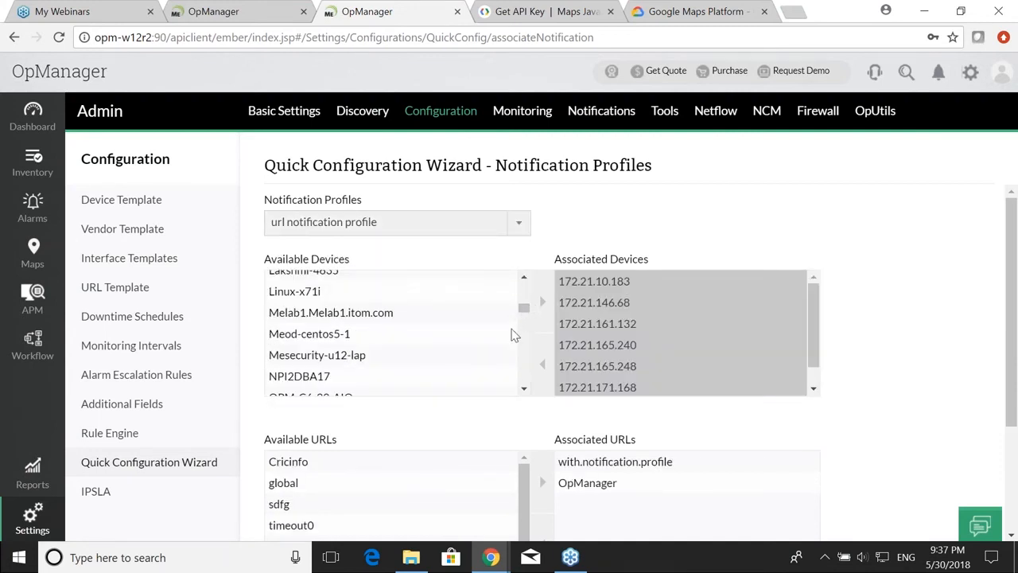
{"action": "scroll", "coordinate": [496, 411], "scroll_direction": "down", "scroll_amount": 2}
{"action": "left_click", "coordinate": [772, 487]}
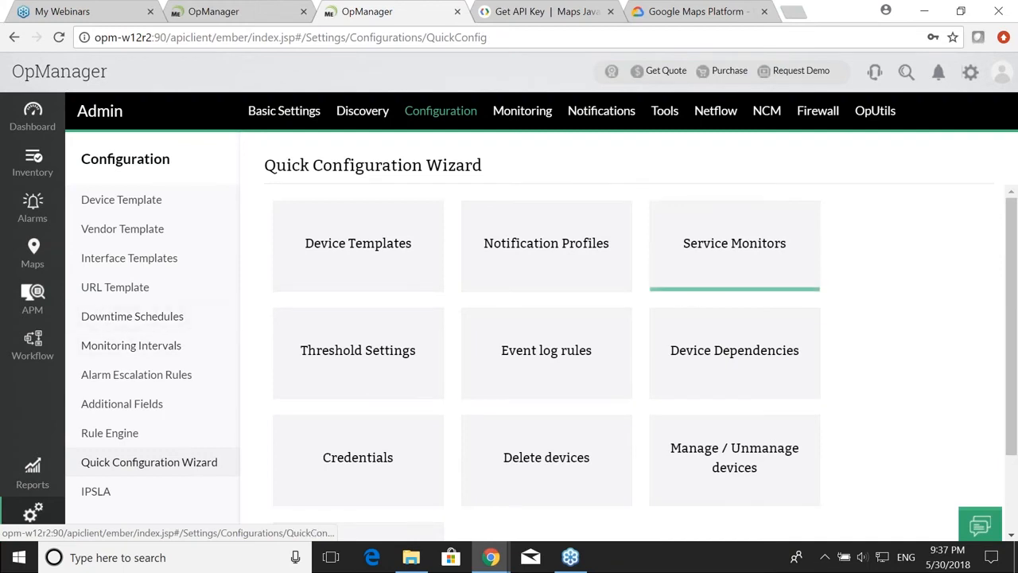
Step: Scroll down the wizard tiles and open Alarm Suppression bulk configuration
{"action": "scroll", "coordinate": [598, 413], "scroll_direction": "down", "scroll_amount": 1}
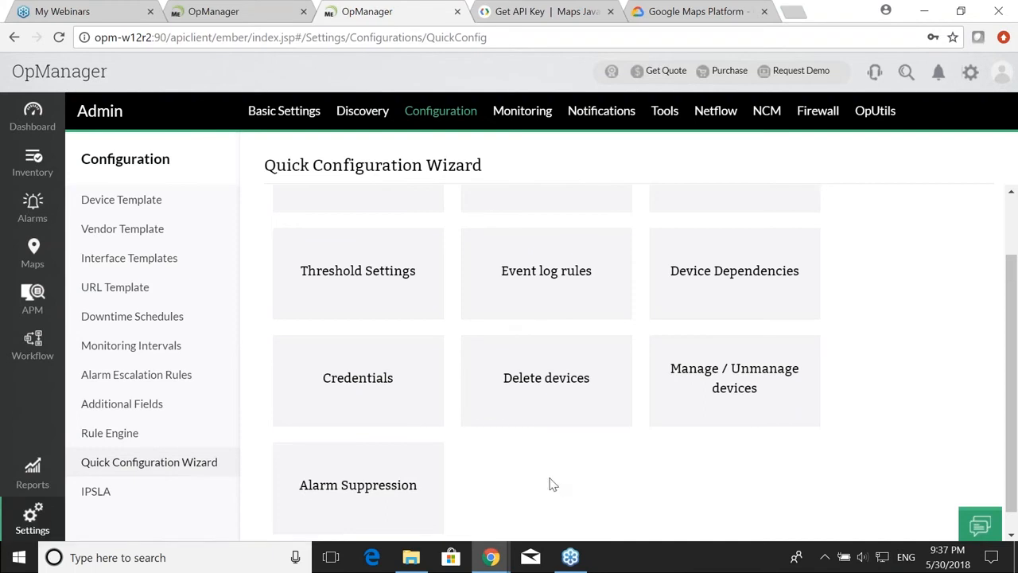
{"action": "scroll", "coordinate": [556, 481], "scroll_direction": "down", "scroll_amount": 1}
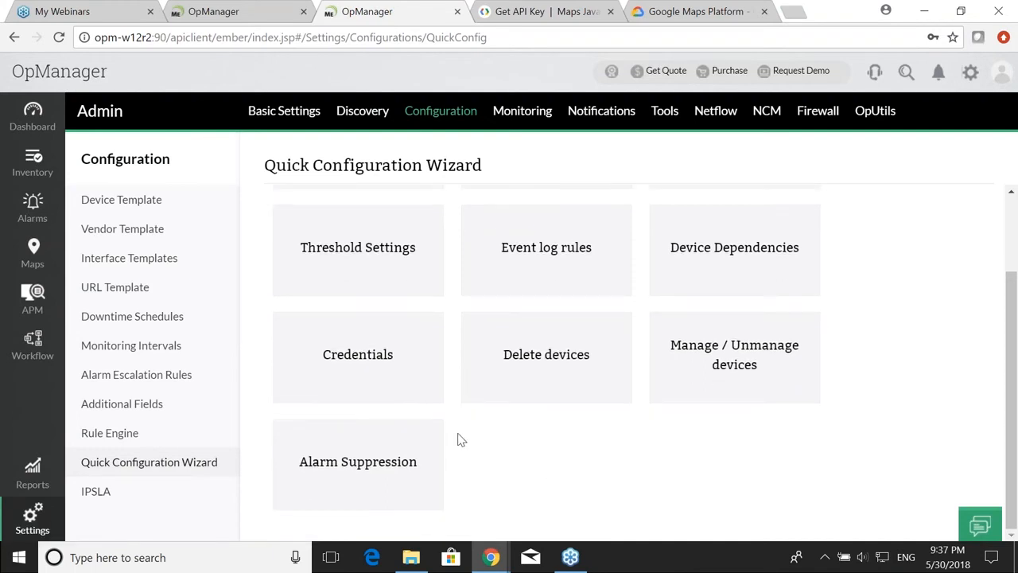
{"action": "left_click", "coordinate": [416, 461]}
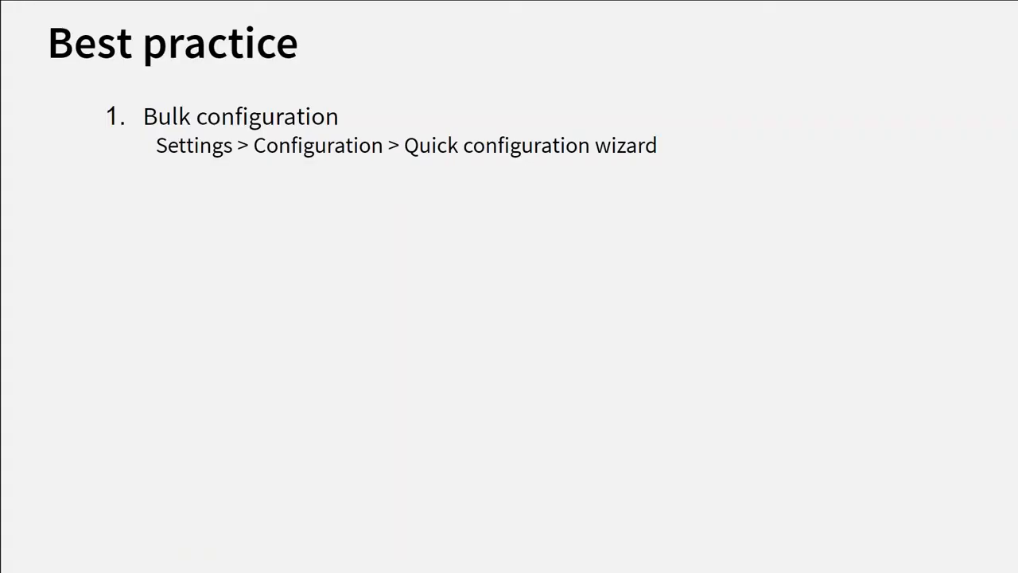
Step: Reveal the 'Monthly web server maintenance' bullet on the slide and return to OpManager
{"action": "key", "text": "Right"}
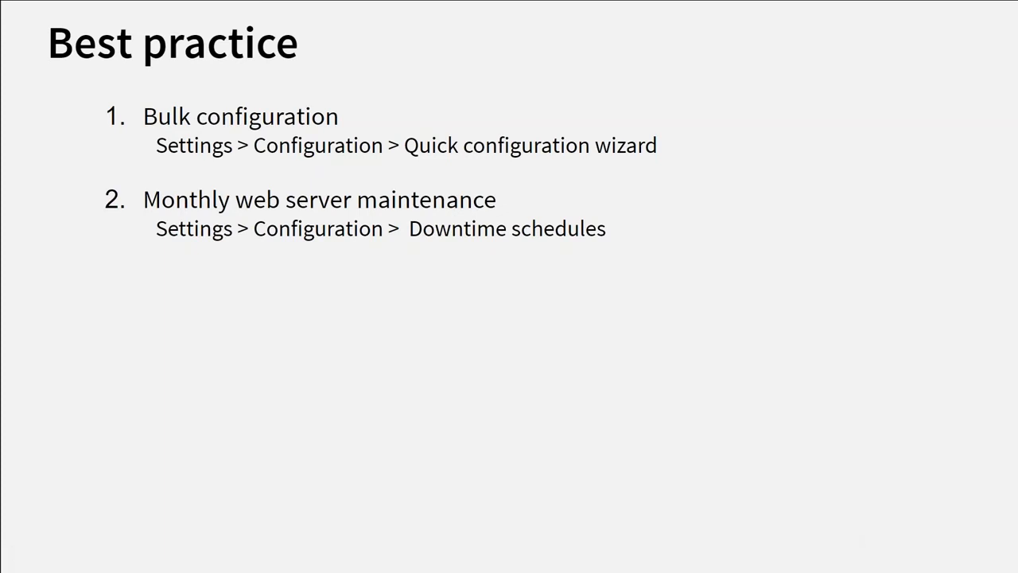
{"action": "key", "text": "alt+Tab"}
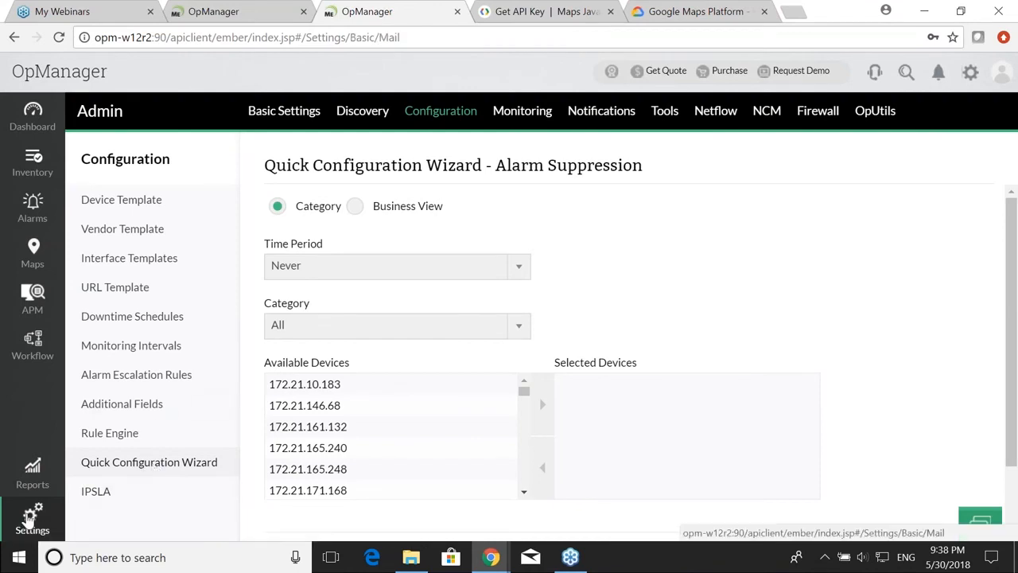
{"action": "left_click", "coordinate": [35, 521]}
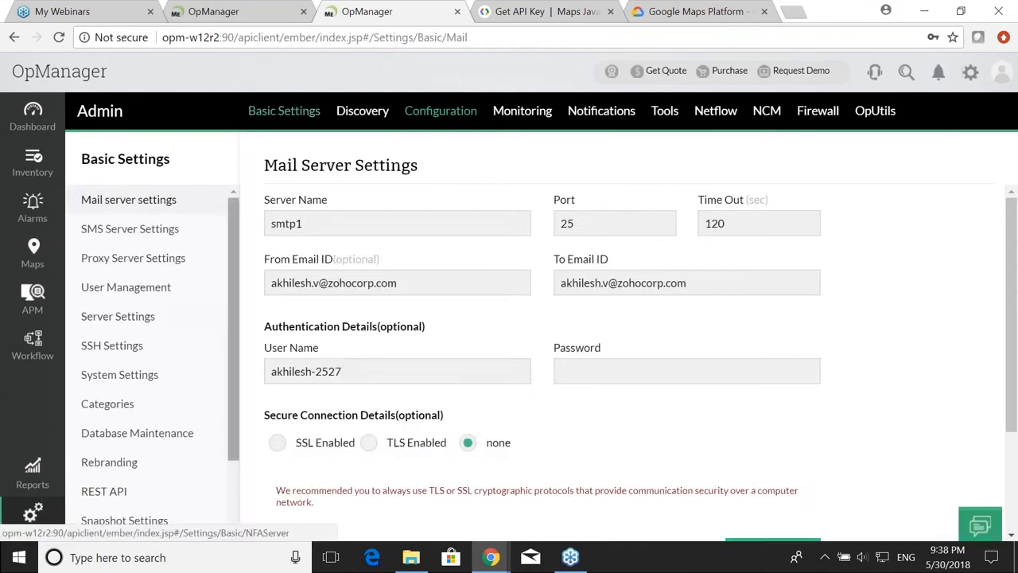
Step: Start a new downtime schedule under Configuration and name it 'server'
{"action": "left_click", "coordinate": [450, 113]}
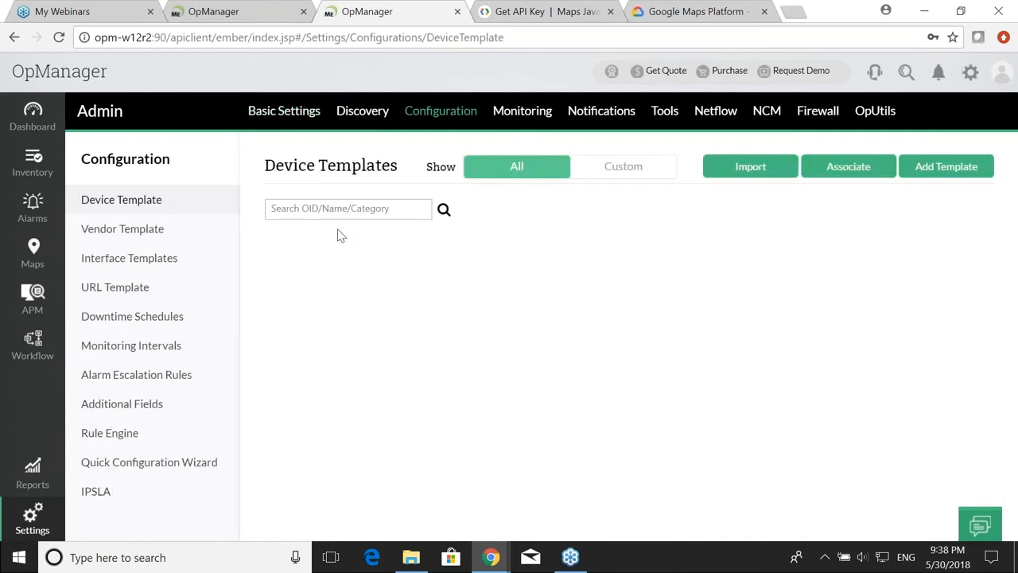
{"action": "left_click", "coordinate": [198, 324]}
{"action": "left_click", "coordinate": [946, 166]}
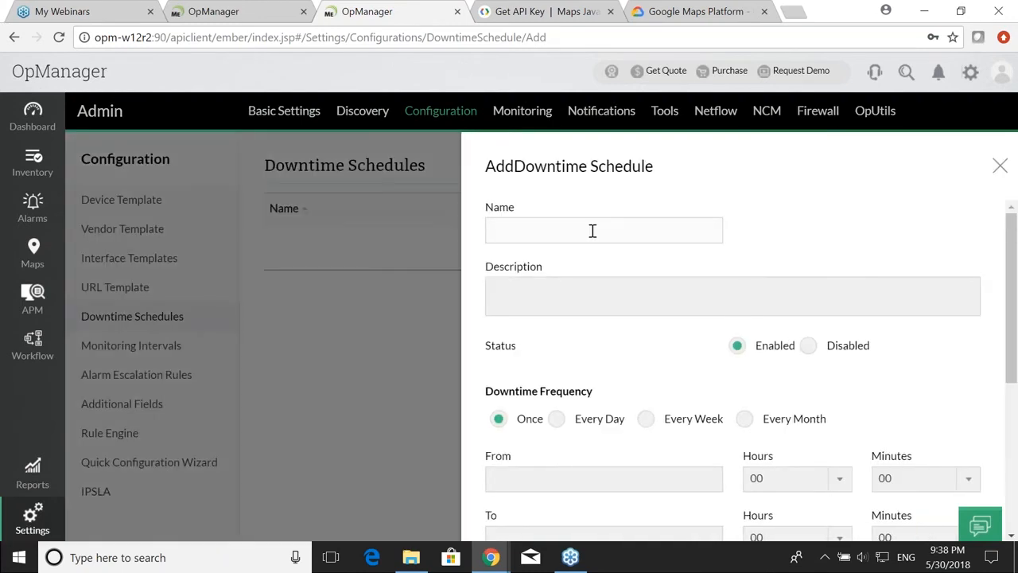
{"action": "type", "text": "server"}
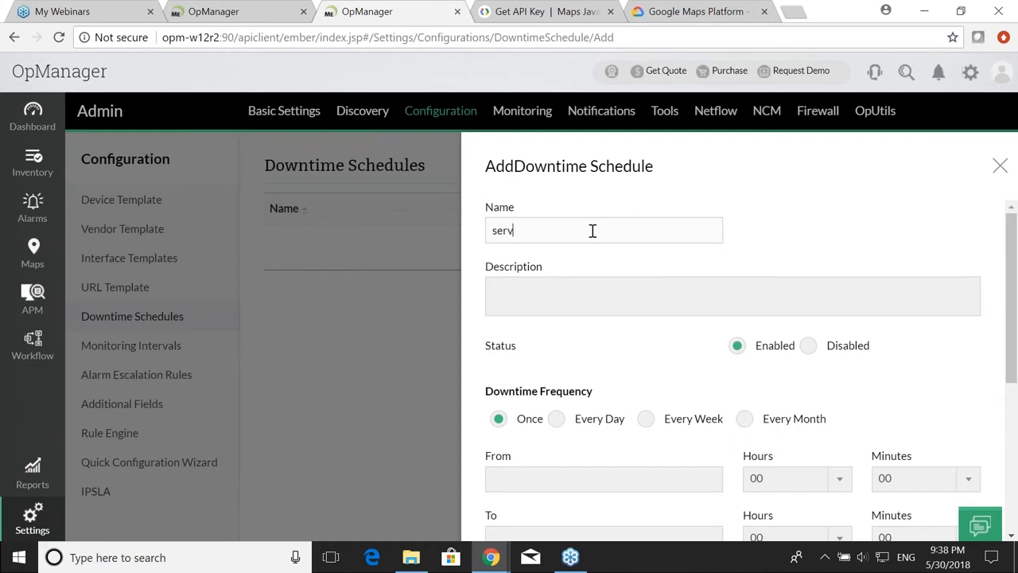
{"action": "scroll", "coordinate": [761, 347], "scroll_direction": "down", "scroll_amount": 2}
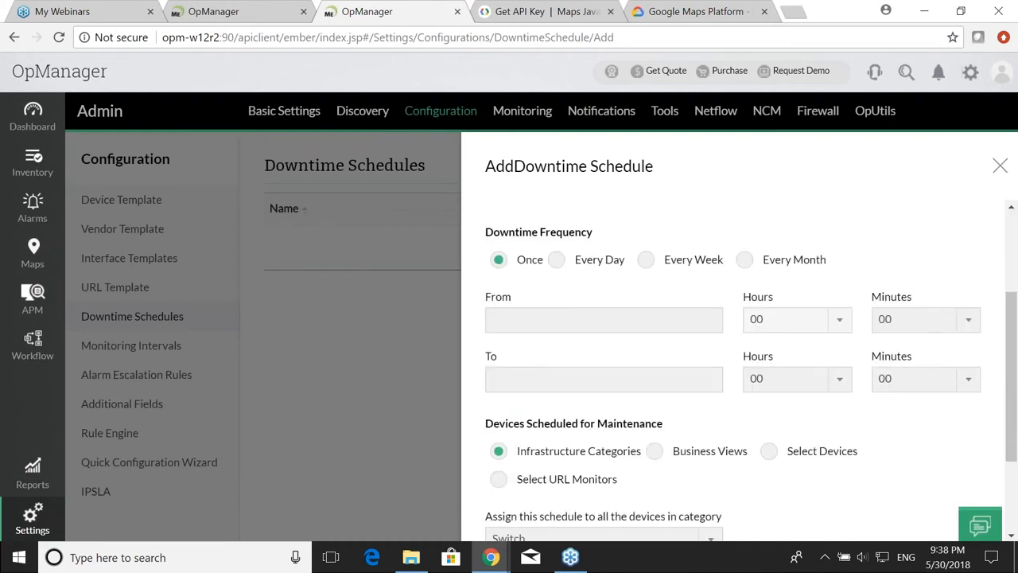
{"action": "scroll", "coordinate": [790, 348], "scroll_direction": "up", "scroll_amount": 1}
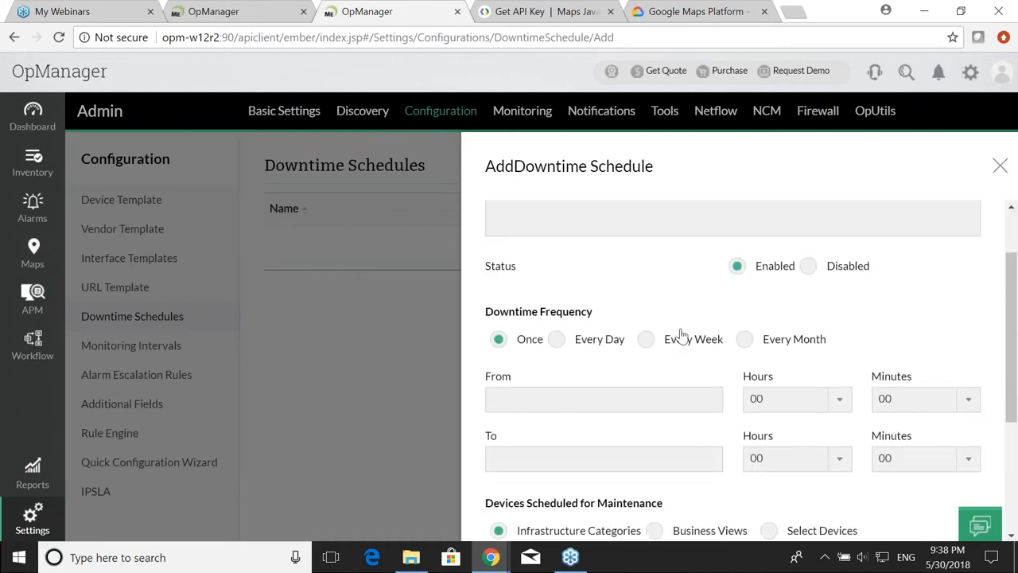
Step: Make the schedule repeat every month from day 8 to day 18
{"action": "left_click", "coordinate": [646, 341]}
{"action": "scroll", "coordinate": [639, 345], "scroll_direction": "down", "scroll_amount": 1}
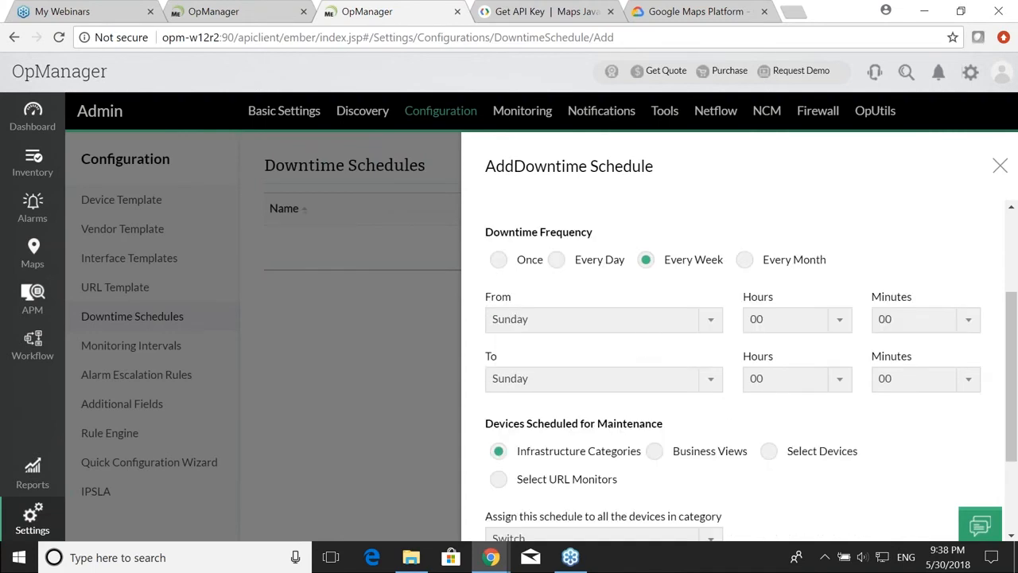
{"action": "left_click", "coordinate": [743, 263]}
{"action": "scroll", "coordinate": [646, 343], "scroll_direction": "down", "scroll_amount": 1}
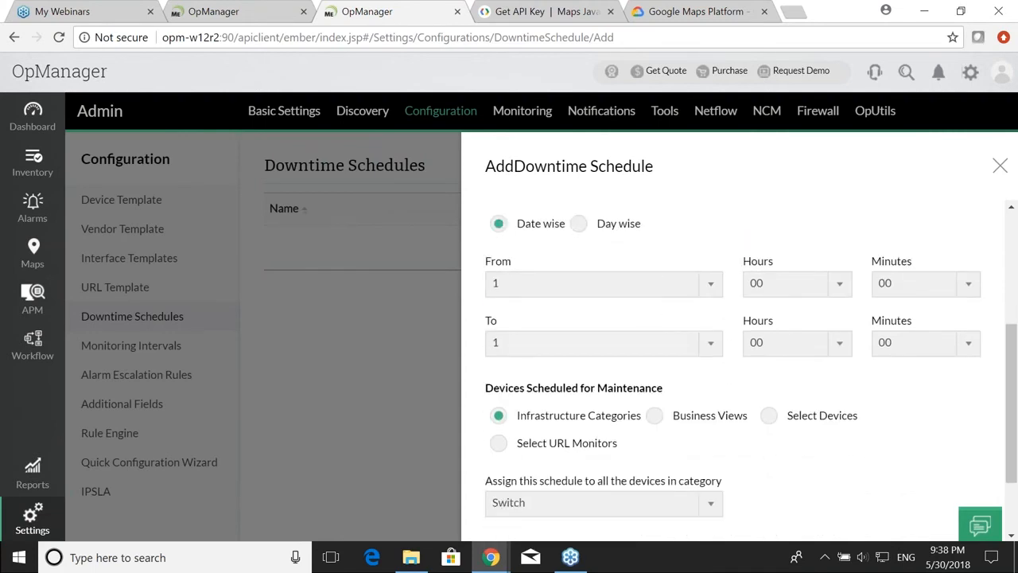
{"action": "left_click", "coordinate": [687, 286]}
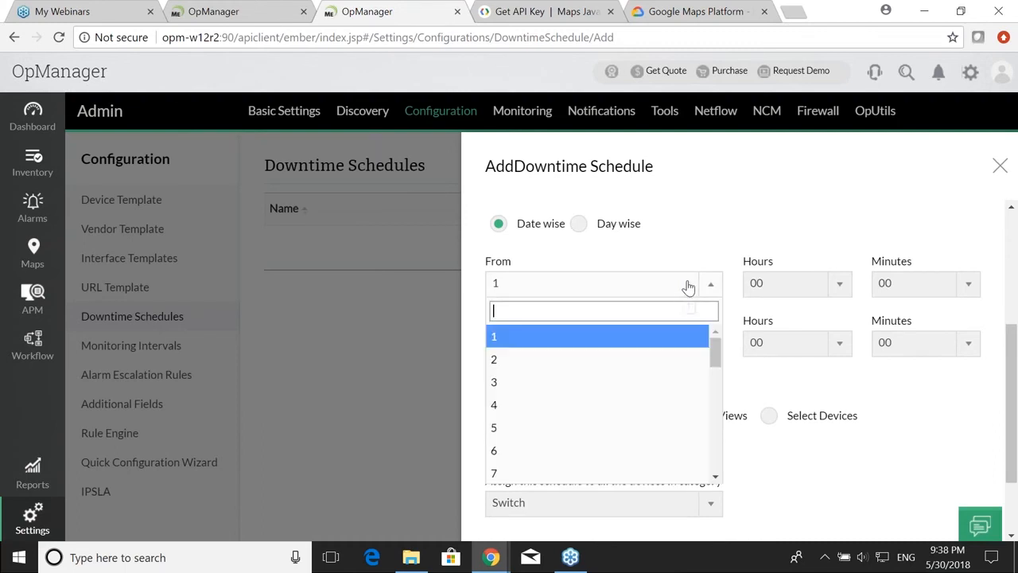
{"action": "scroll", "coordinate": [641, 422], "scroll_direction": "down", "scroll_amount": 3}
{"action": "scroll", "coordinate": [641, 423], "scroll_direction": "up", "scroll_amount": 3}
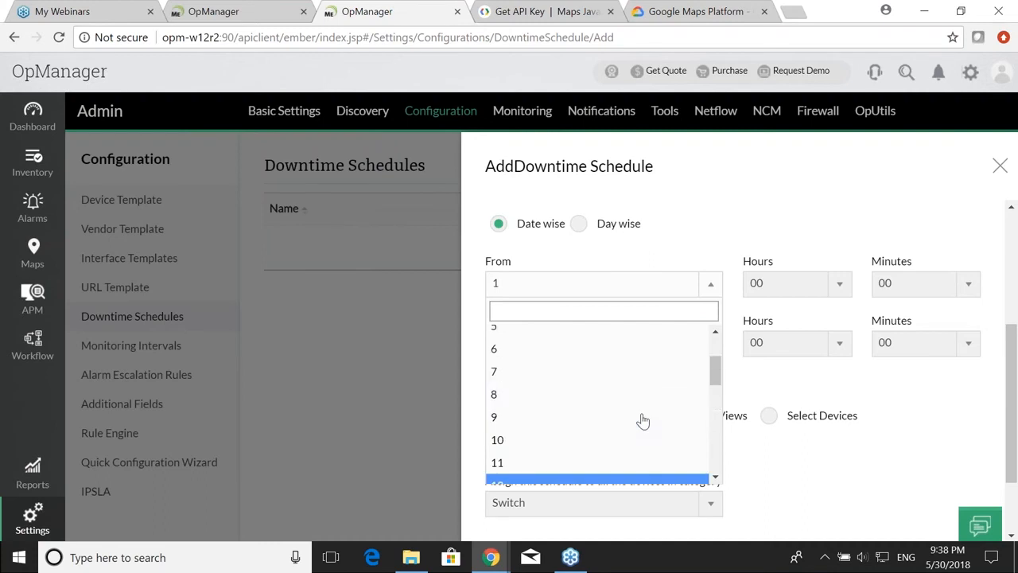
{"action": "left_click", "coordinate": [609, 423]}
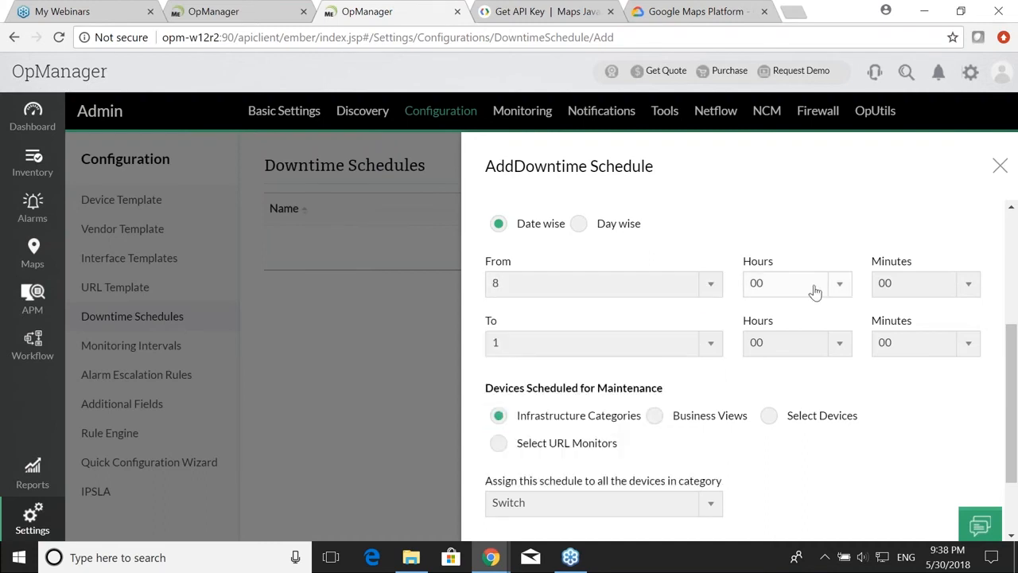
{"action": "left_click", "coordinate": [645, 349]}
{"action": "scroll", "coordinate": [625, 317], "scroll_direction": "down", "scroll_amount": 4}
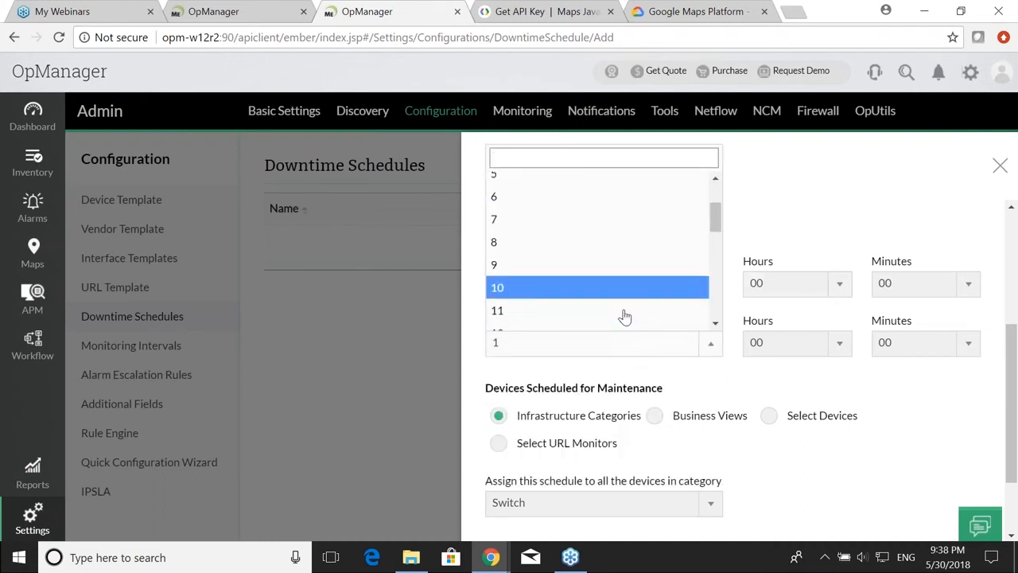
{"action": "left_click", "coordinate": [623, 252]}
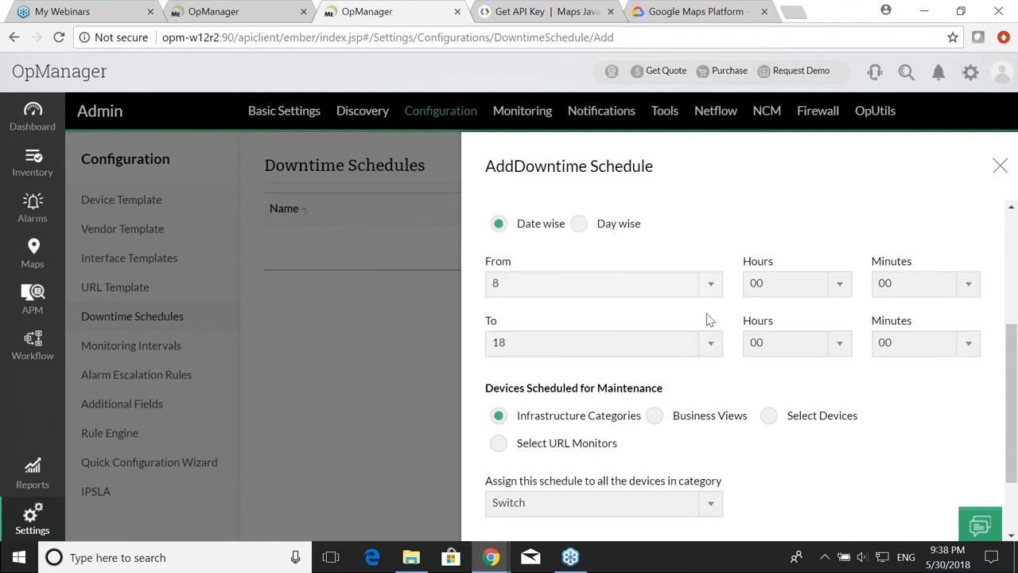
{"action": "scroll", "coordinate": [737, 364], "scroll_direction": "down", "scroll_amount": 2}
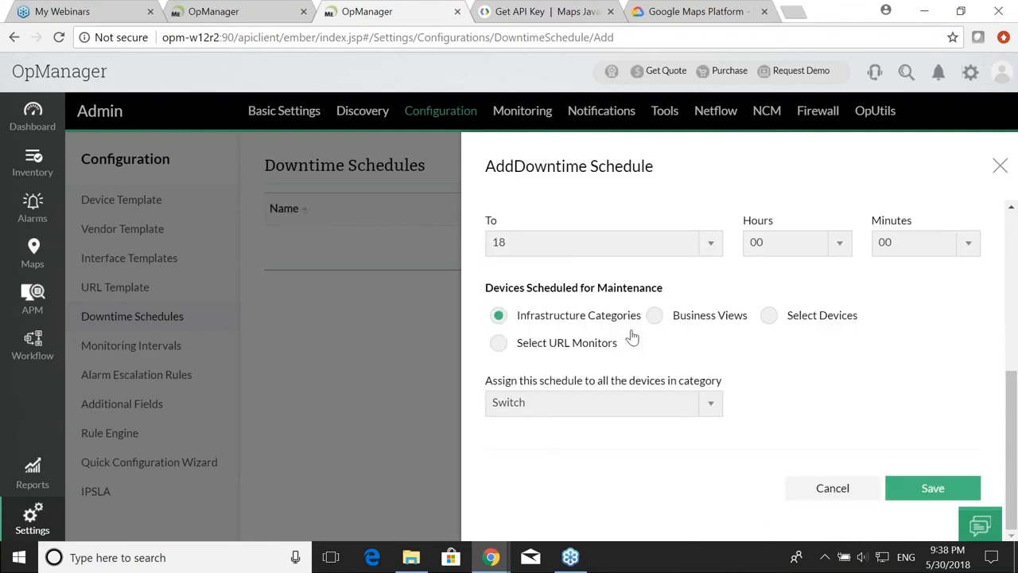
Step: Apply the schedule to the Server device category and save it
{"action": "left_click", "coordinate": [551, 408]}
{"action": "type", "text": "ser"}
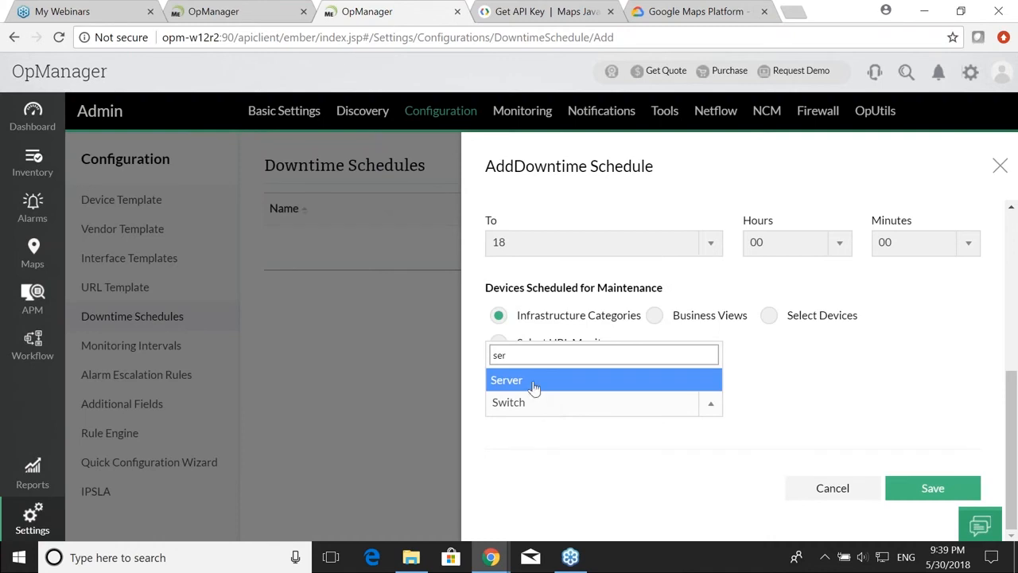
{"action": "left_click", "coordinate": [534, 381]}
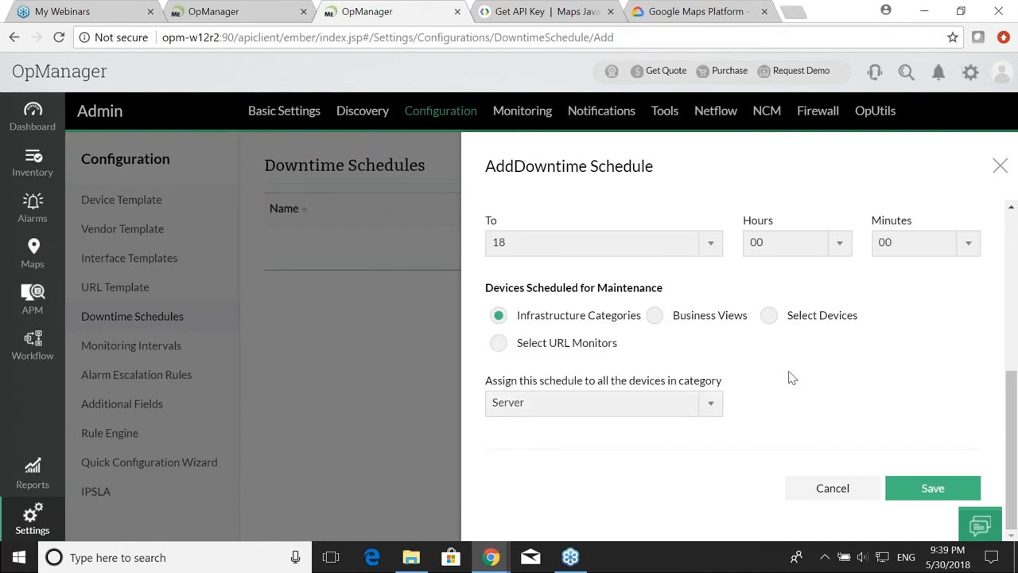
{"action": "left_click", "coordinate": [910, 487]}
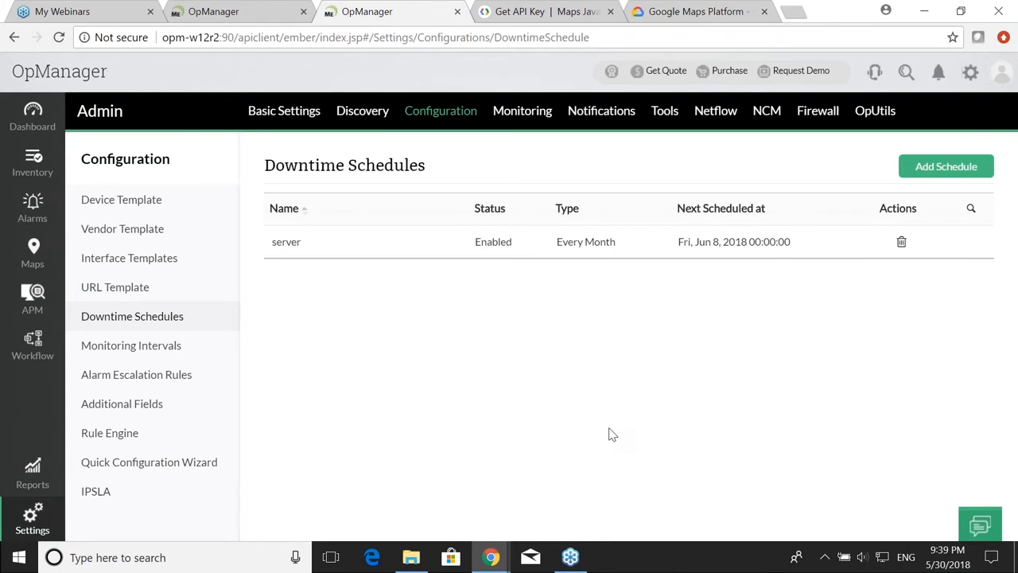
Step: Reveal the 'Customize data archiving settings' bullet, then open OpManager's Database Maintenance settings
{"action": "key", "text": "alt+Tab"}
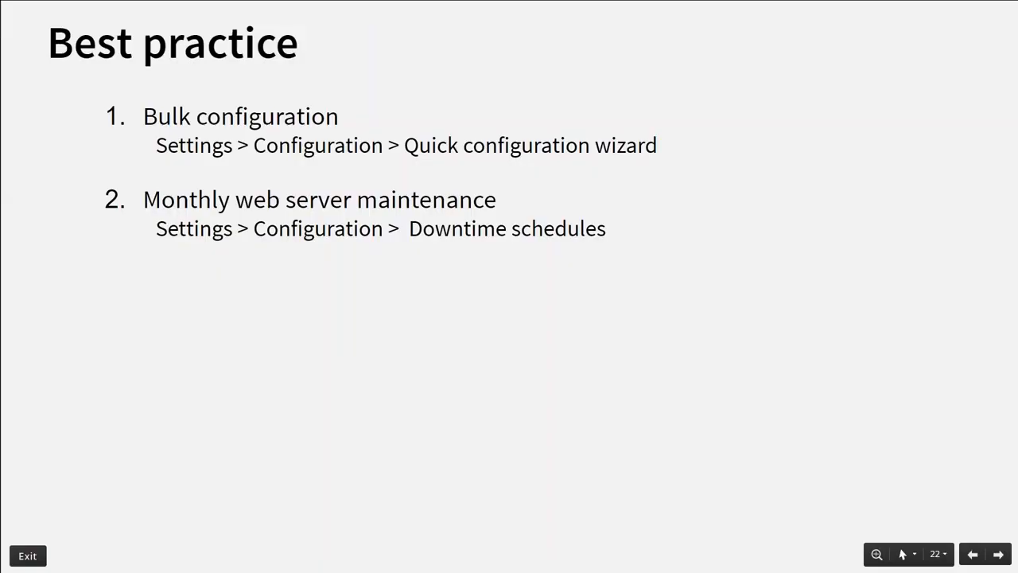
{"action": "key", "text": "Right"}
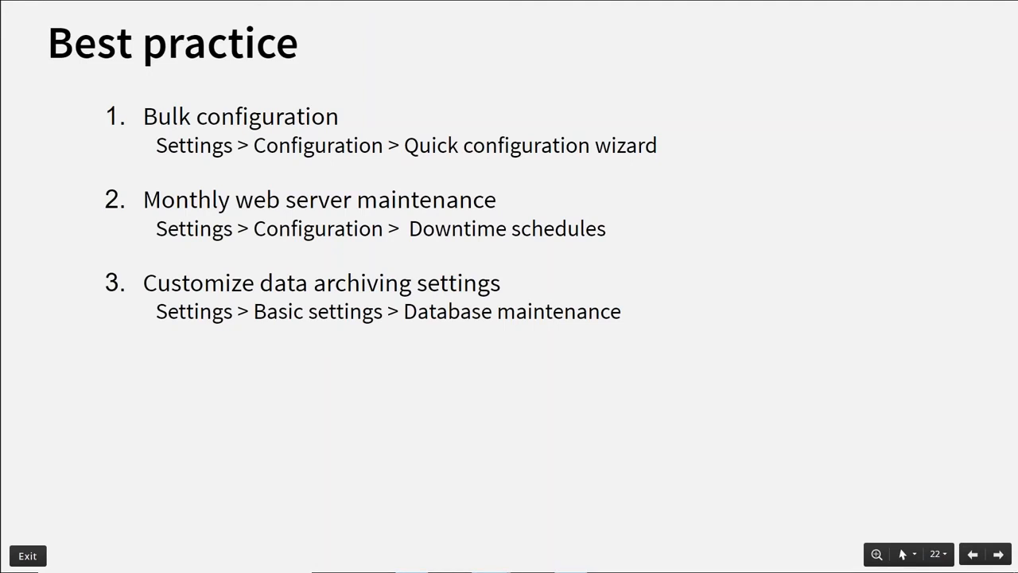
{"action": "key", "text": "alt+Tab"}
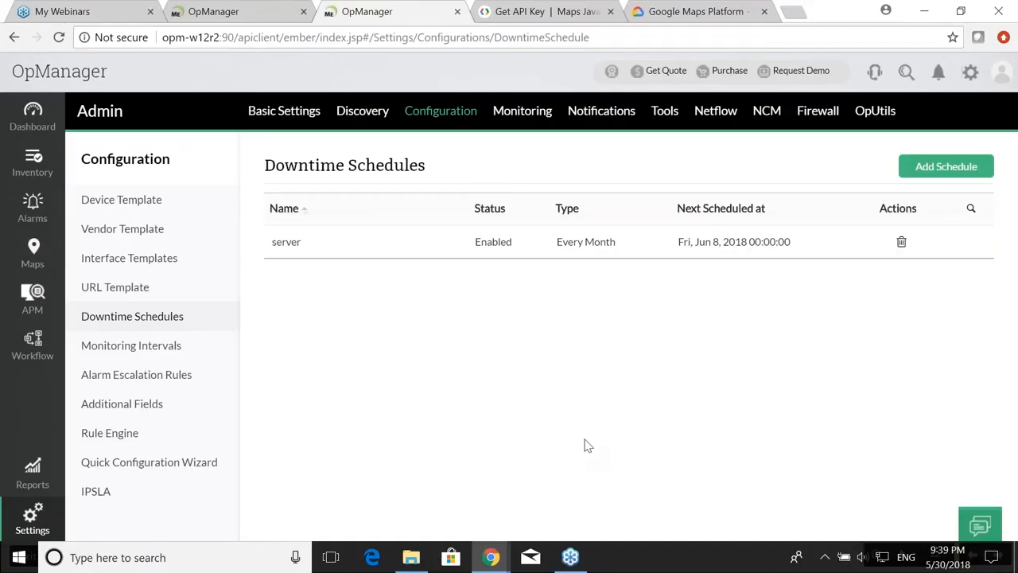
{"action": "left_click", "coordinate": [41, 518]}
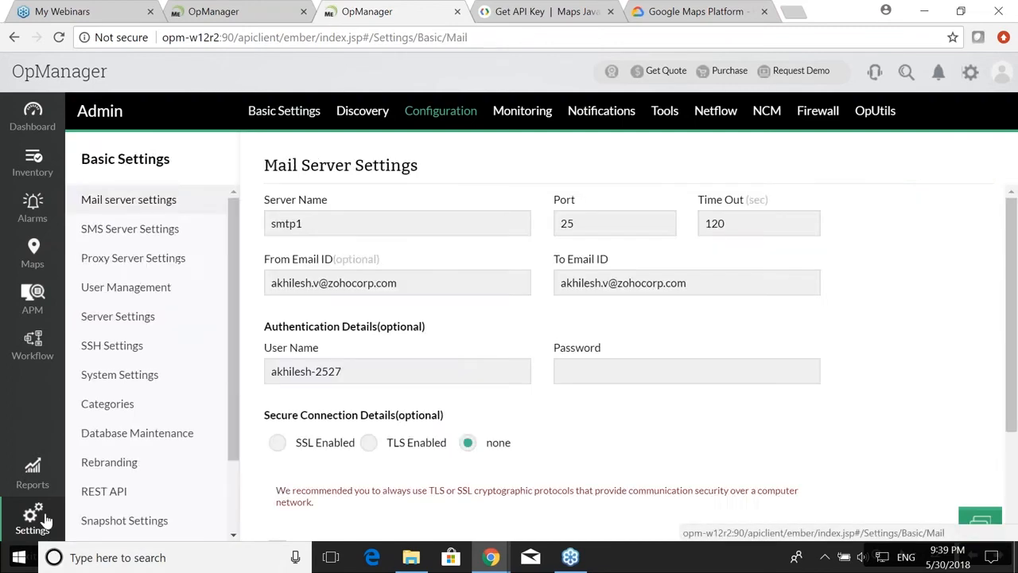
{"action": "left_click", "coordinate": [148, 432]}
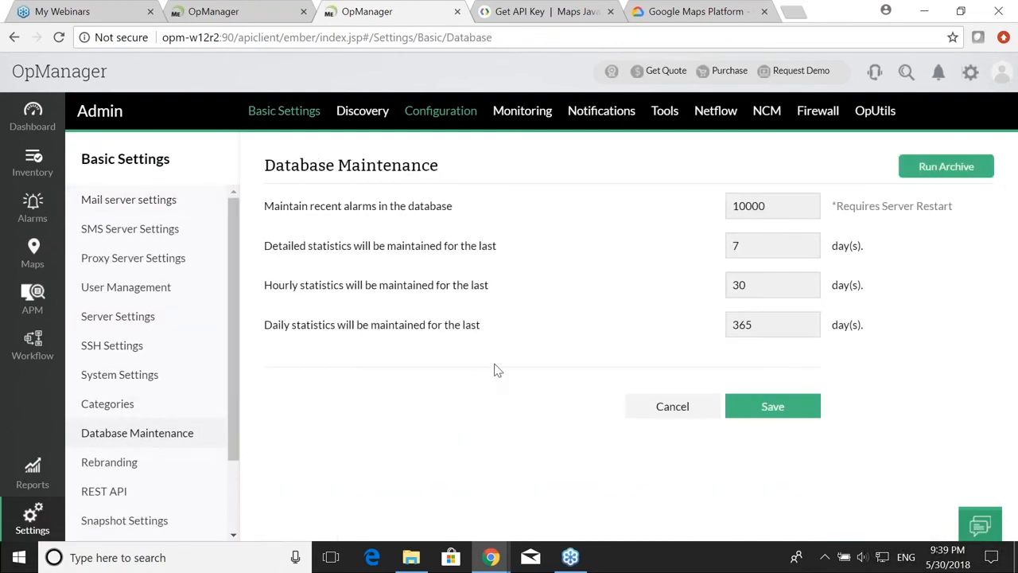
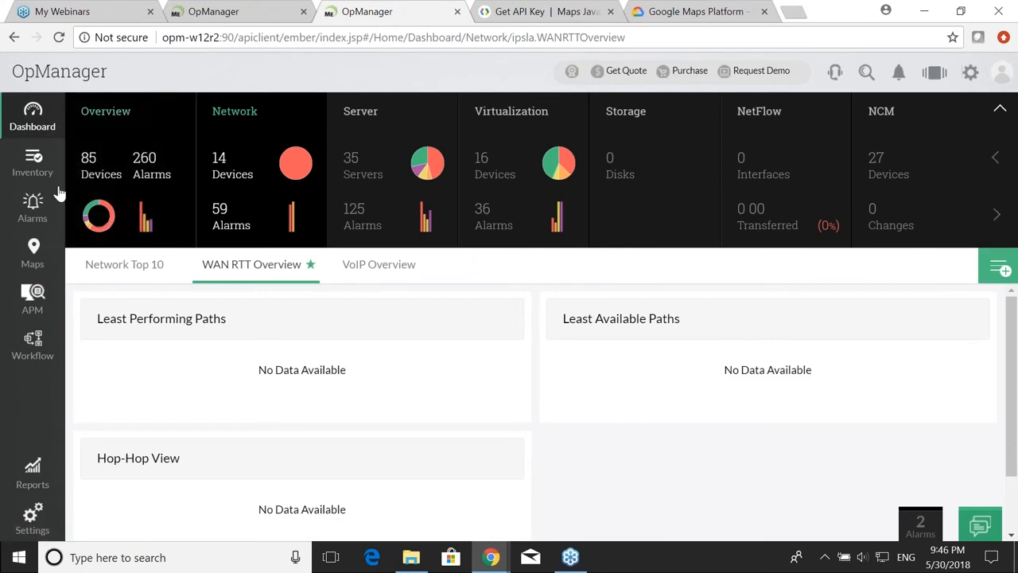
Step: Switch to the Gnana dashboard under Overview and bring up the My Dashboards list
{"action": "left_click", "coordinate": [120, 184]}
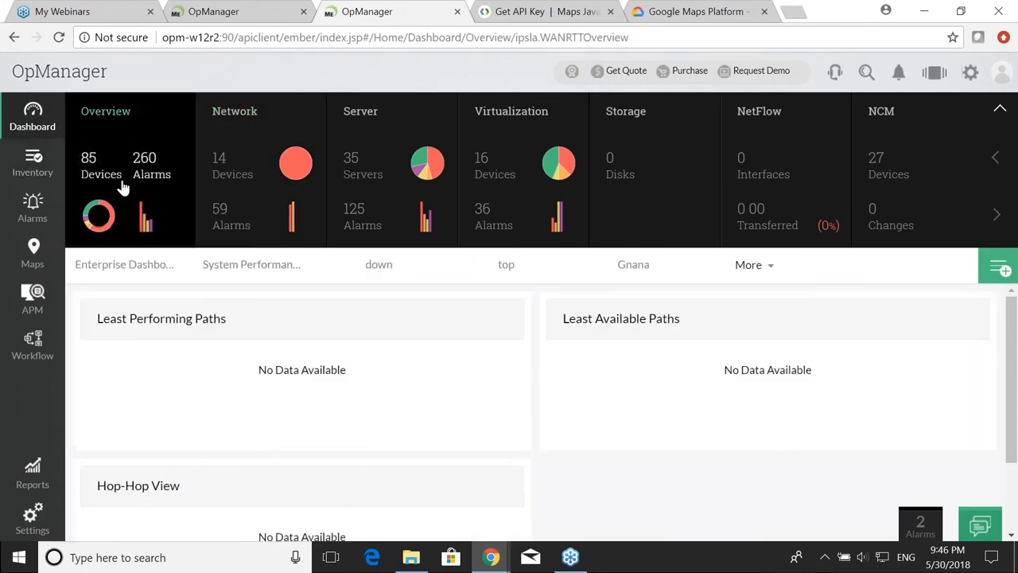
{"action": "left_click", "coordinate": [637, 264]}
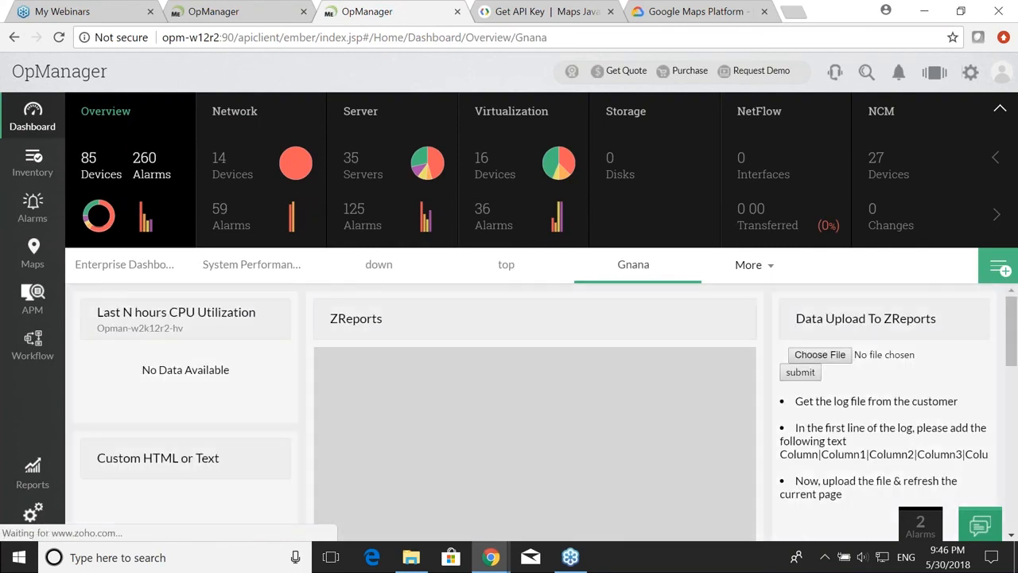
{"action": "left_click", "coordinate": [996, 268]}
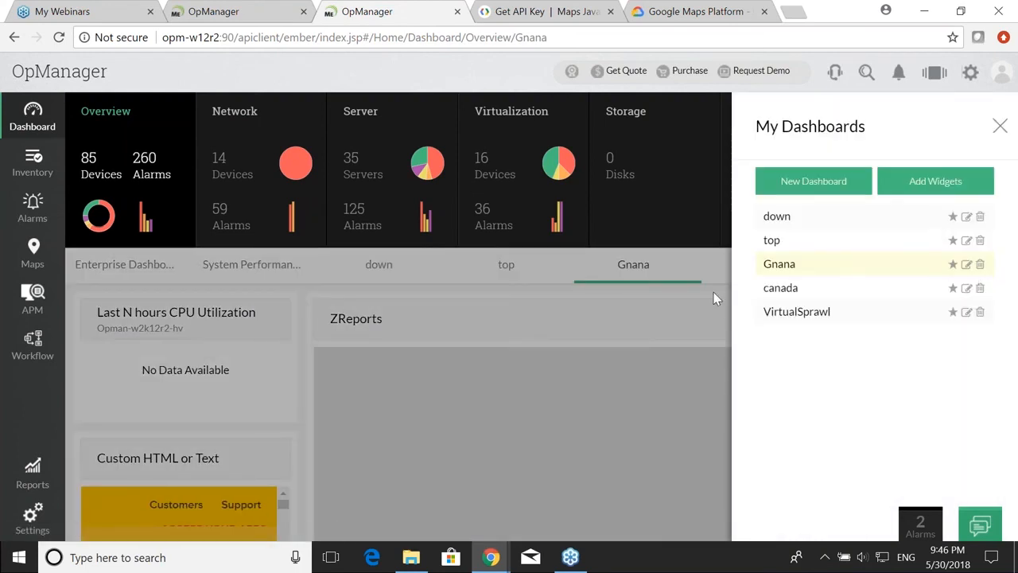
{"action": "left_click", "coordinate": [999, 126]}
{"action": "scroll", "coordinate": [229, 458], "scroll_direction": "down", "scroll_amount": 3}
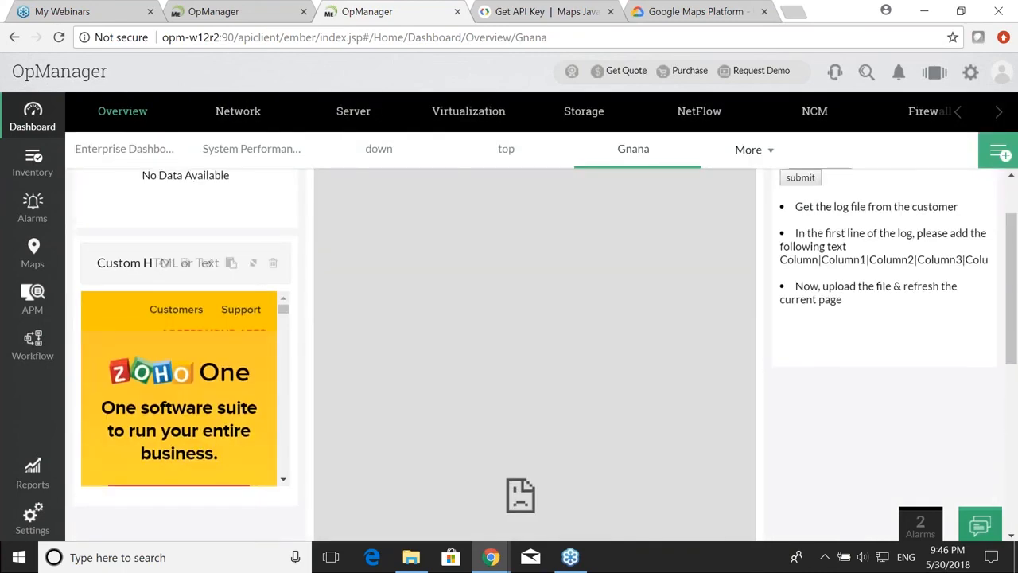
{"action": "left_click", "coordinate": [999, 155]}
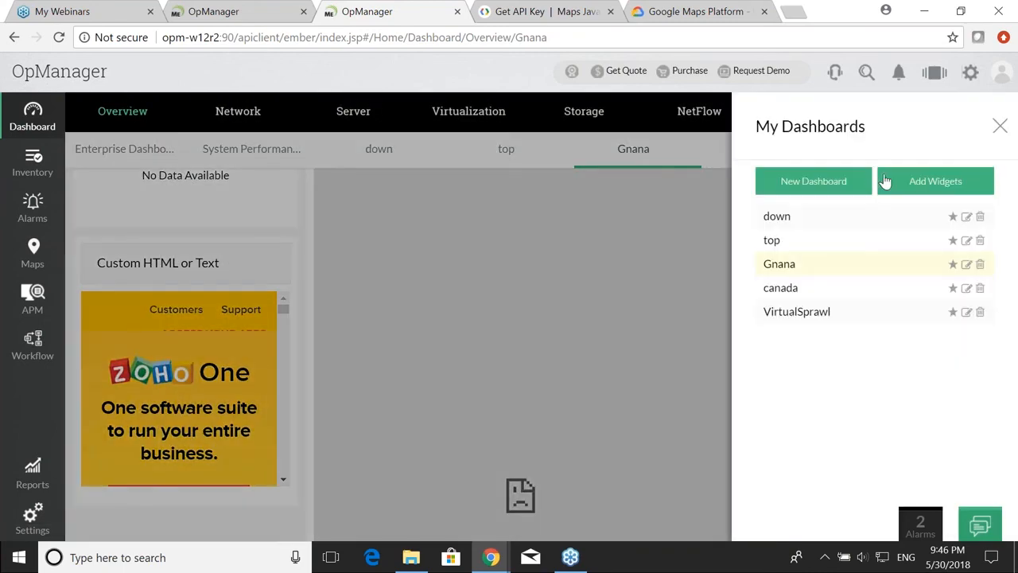
{"action": "left_click", "coordinate": [1000, 126]}
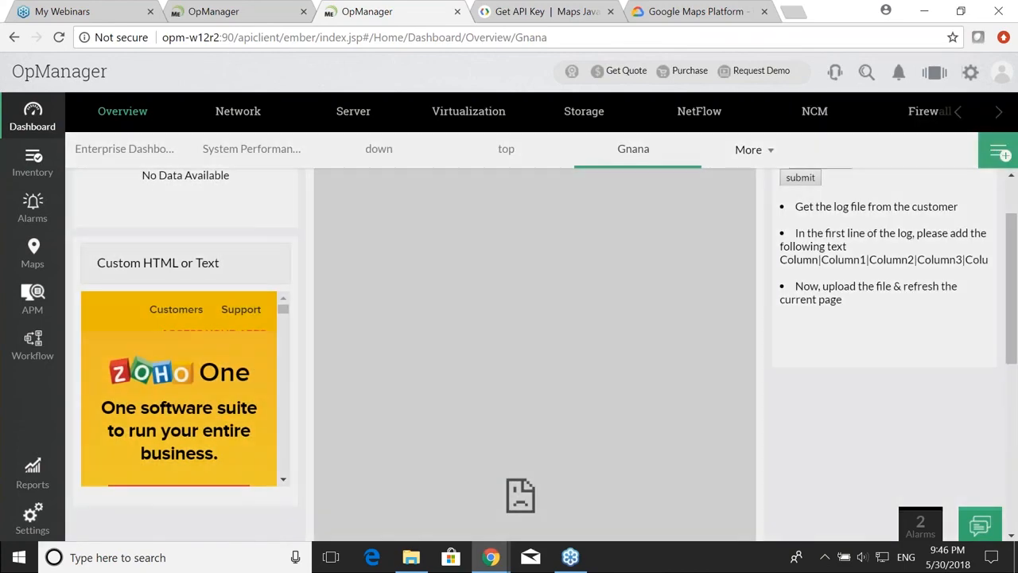
{"action": "left_click", "coordinate": [994, 153]}
Step: Add a Custom HTML or Text widget to Gnana and open its edit settings
{"action": "left_click", "coordinate": [943, 183]}
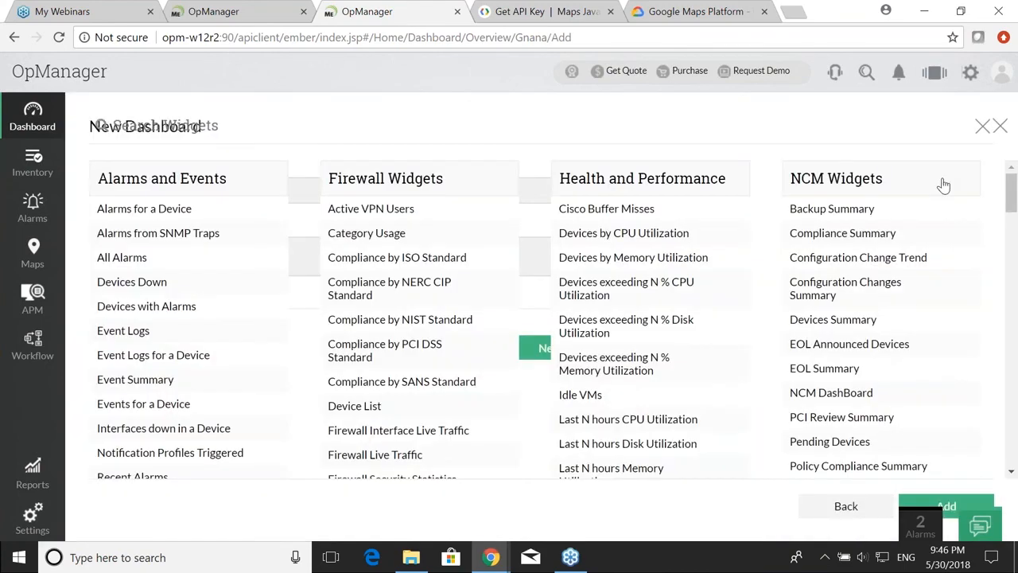
{"action": "scroll", "coordinate": [592, 257], "scroll_direction": "down", "scroll_amount": 3}
{"action": "key", "text": "ctrl+f"}
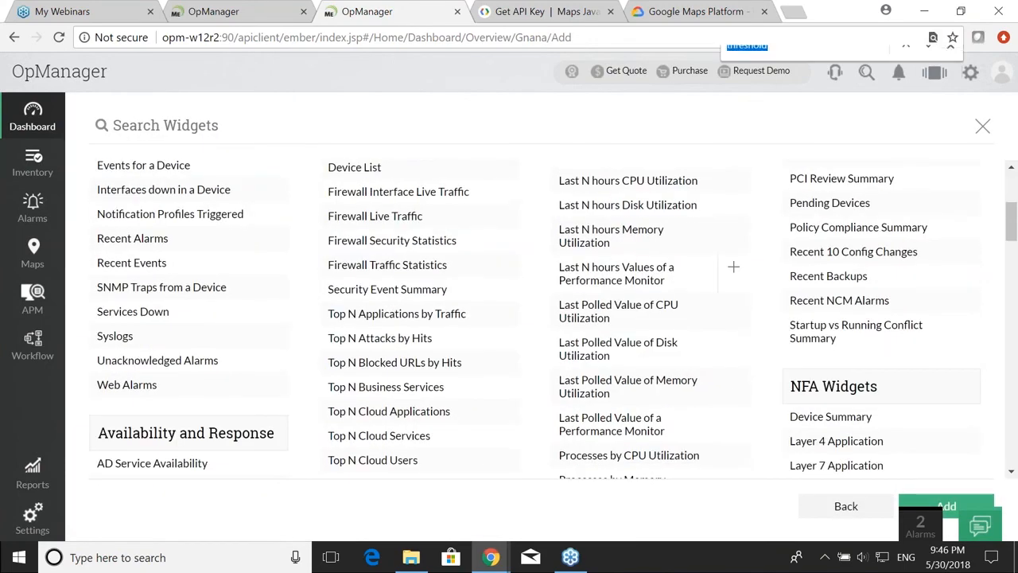
{"action": "type", "text": "custom"}
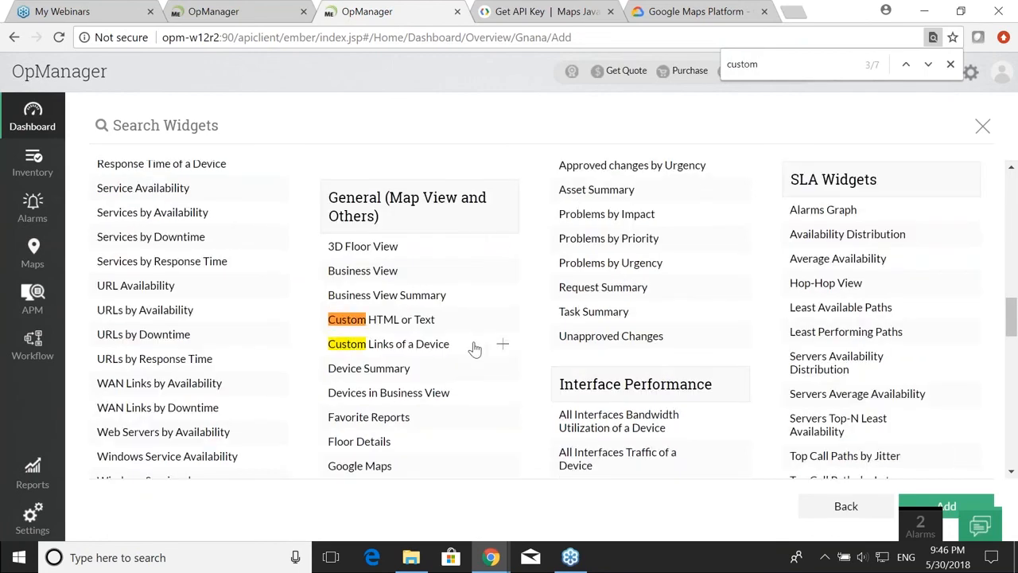
{"action": "left_click", "coordinate": [433, 319]}
{"action": "left_click", "coordinate": [947, 506]}
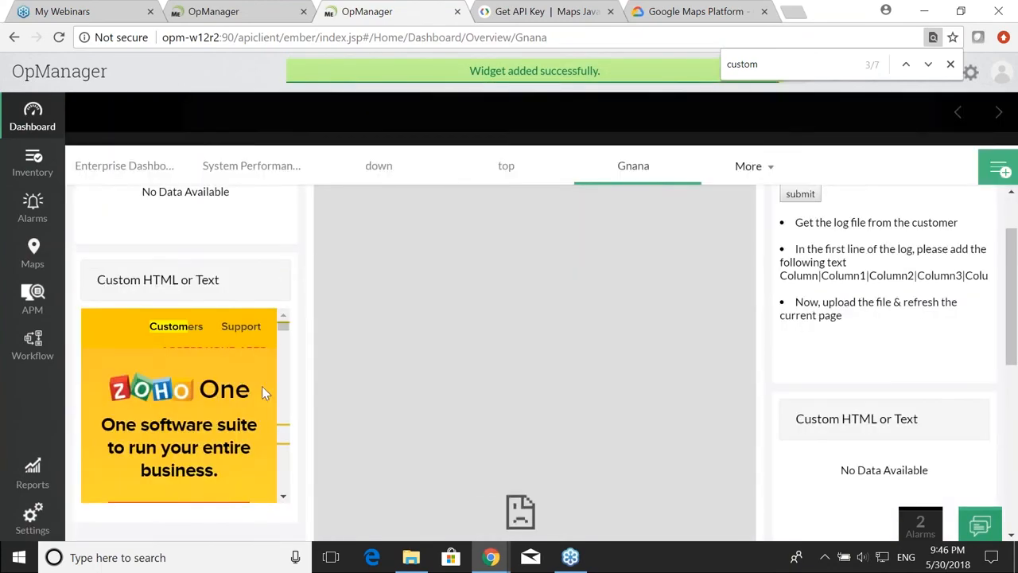
{"action": "left_click", "coordinate": [207, 263]}
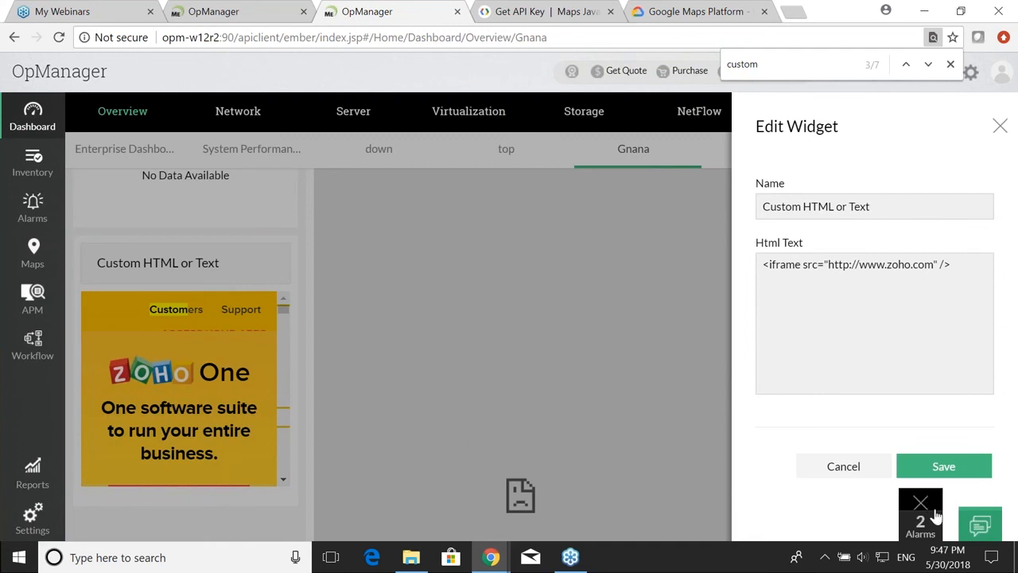
Step: Save the zoho.com Custom HTML or Text widget, then advance the slides to the next question
{"action": "left_click", "coordinate": [943, 474]}
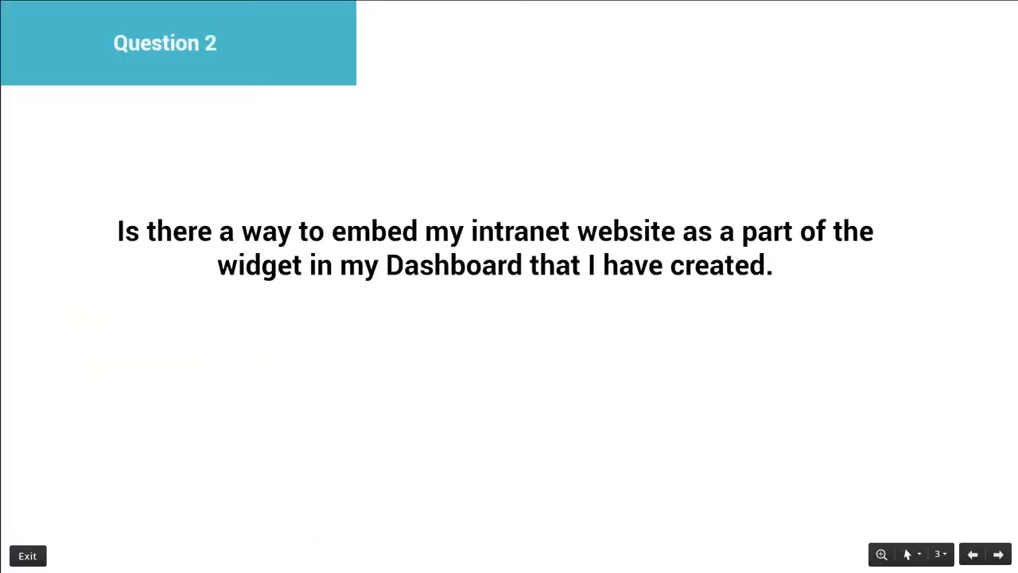
{"action": "key", "text": "Right"}
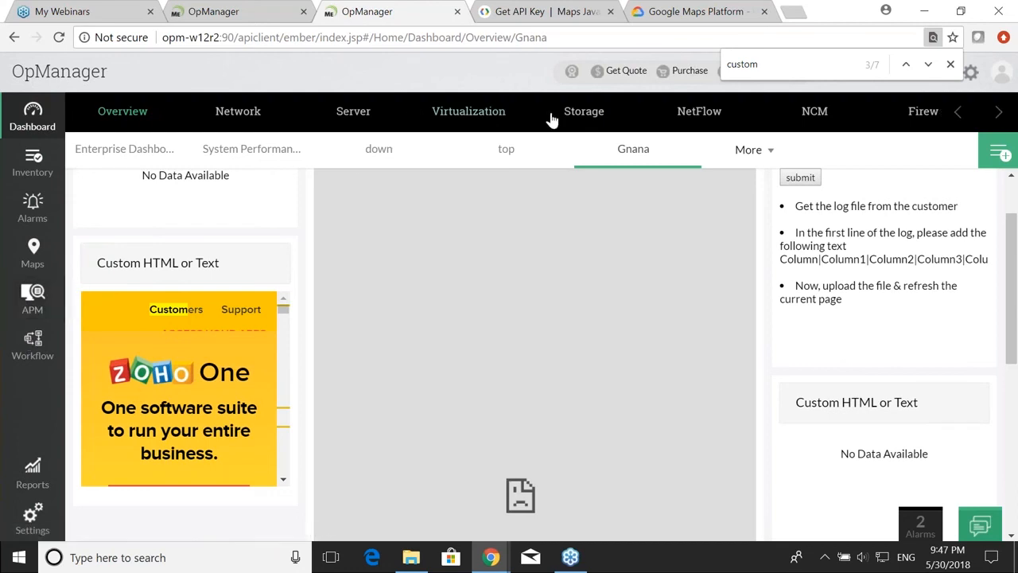
Step: Check the NetFlow dashboard and Maps, then go to the admin Mail Server Settings page
{"action": "left_click", "coordinate": [690, 128]}
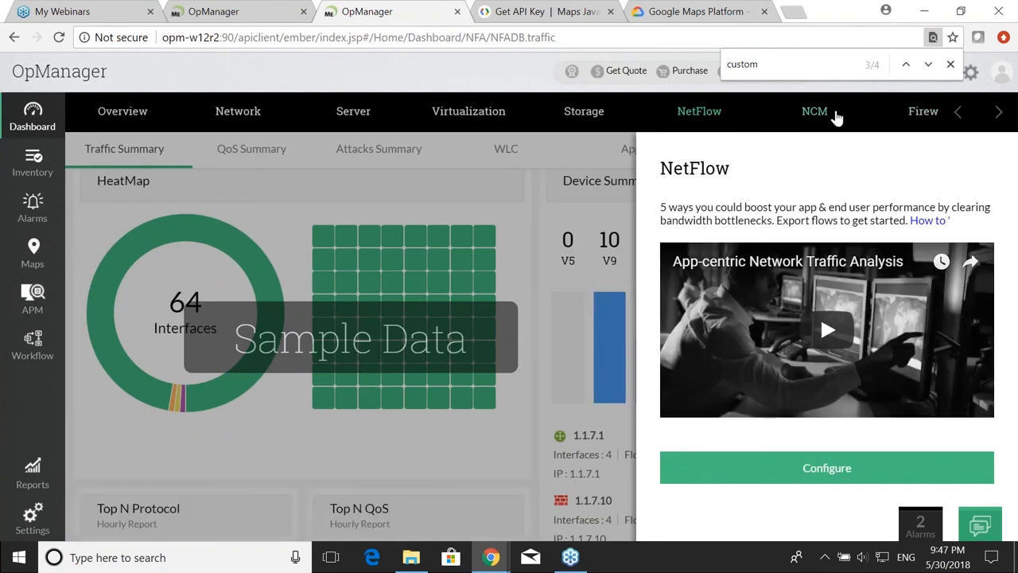
{"action": "left_click", "coordinate": [1012, 116]}
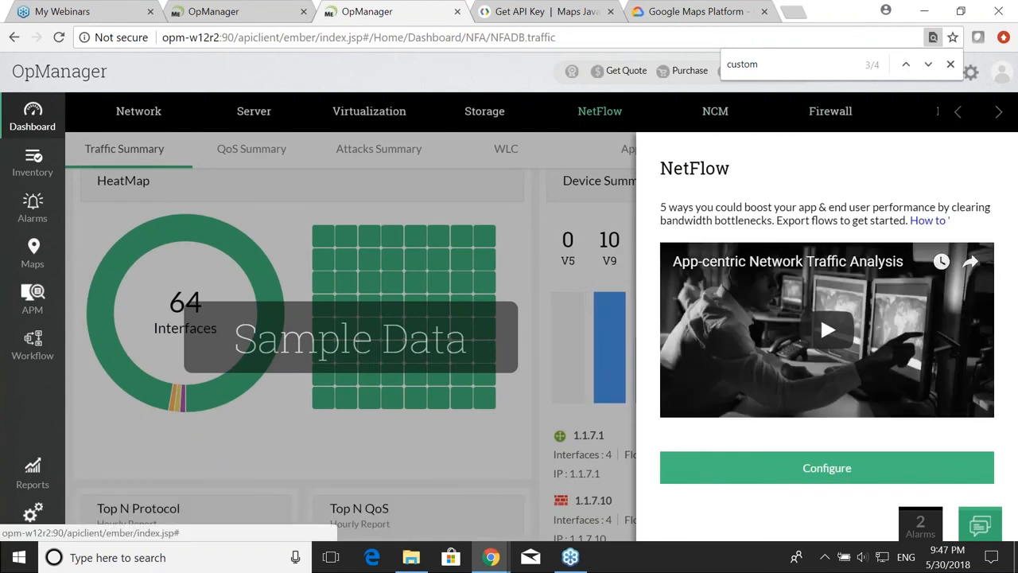
{"action": "left_click", "coordinate": [24, 261]}
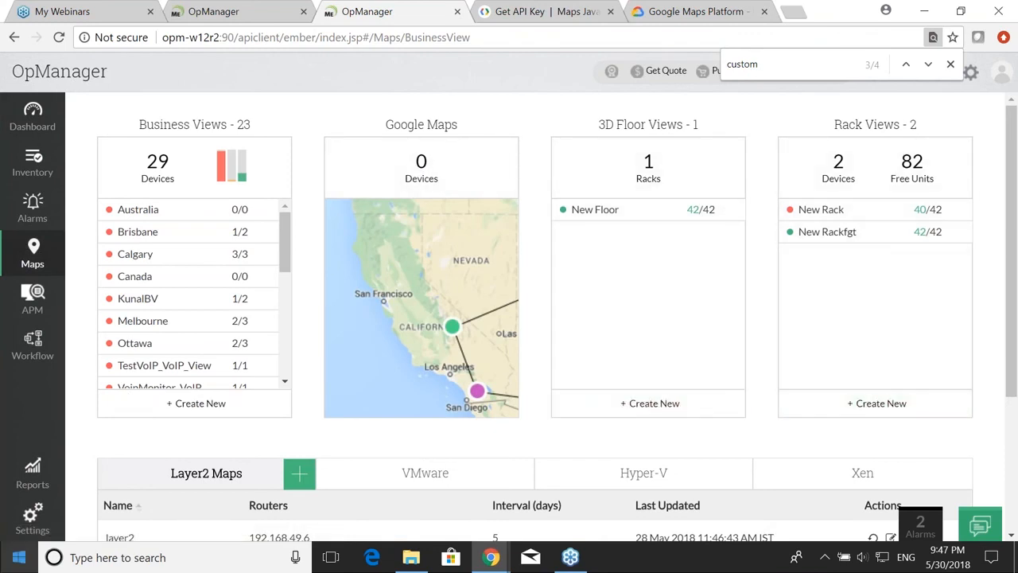
{"action": "left_click", "coordinate": [31, 519]}
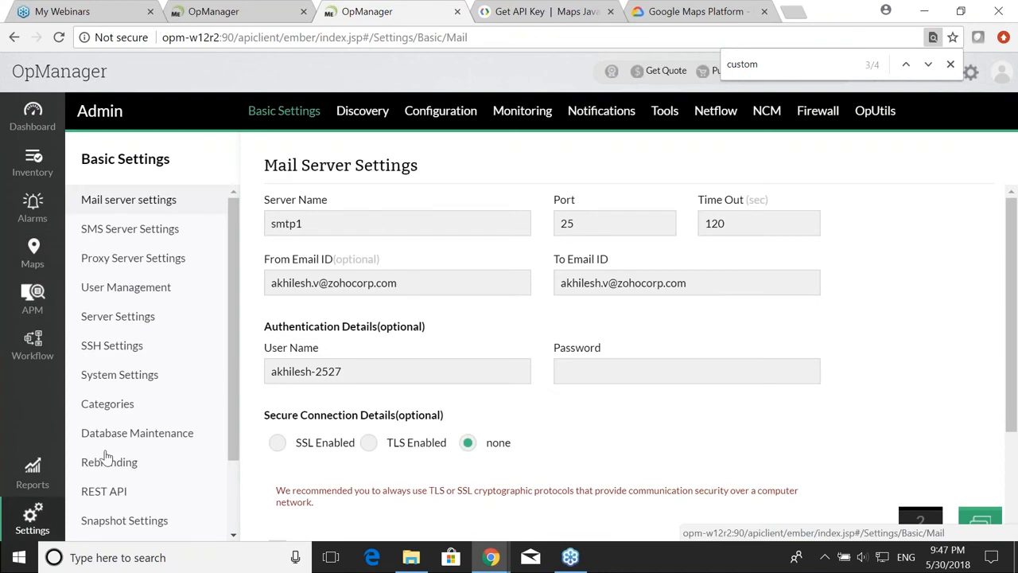
Step: Set Rack & 3D Floor View to Disable in System Settings and save
{"action": "left_click", "coordinate": [140, 379]}
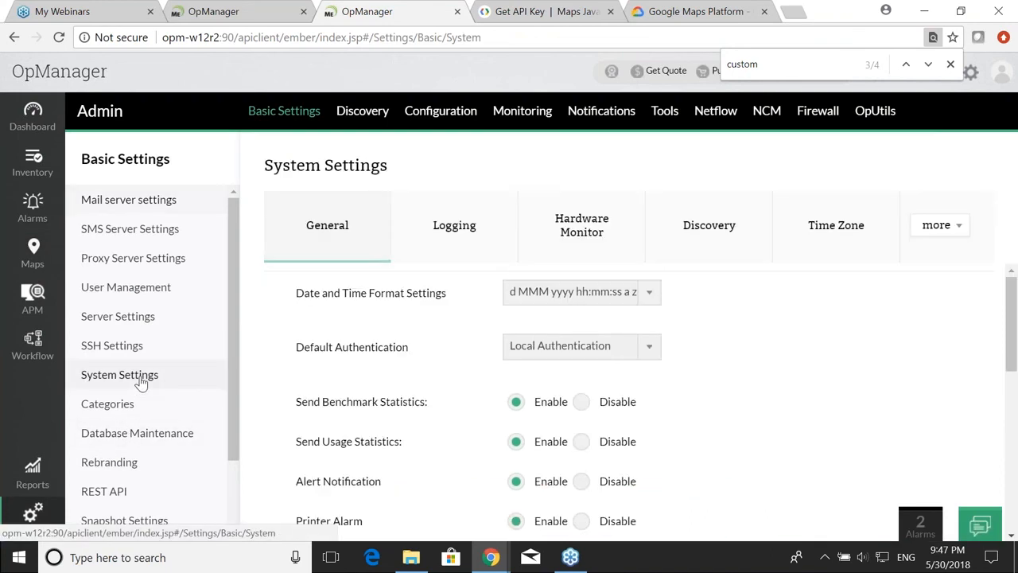
{"action": "left_click", "coordinate": [16, 523]}
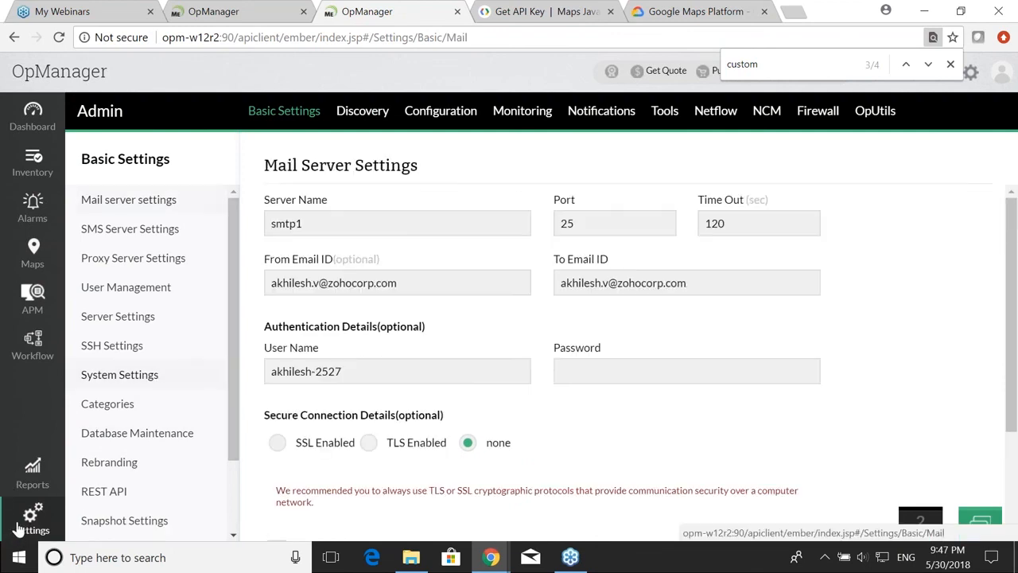
{"action": "left_click", "coordinate": [120, 371]}
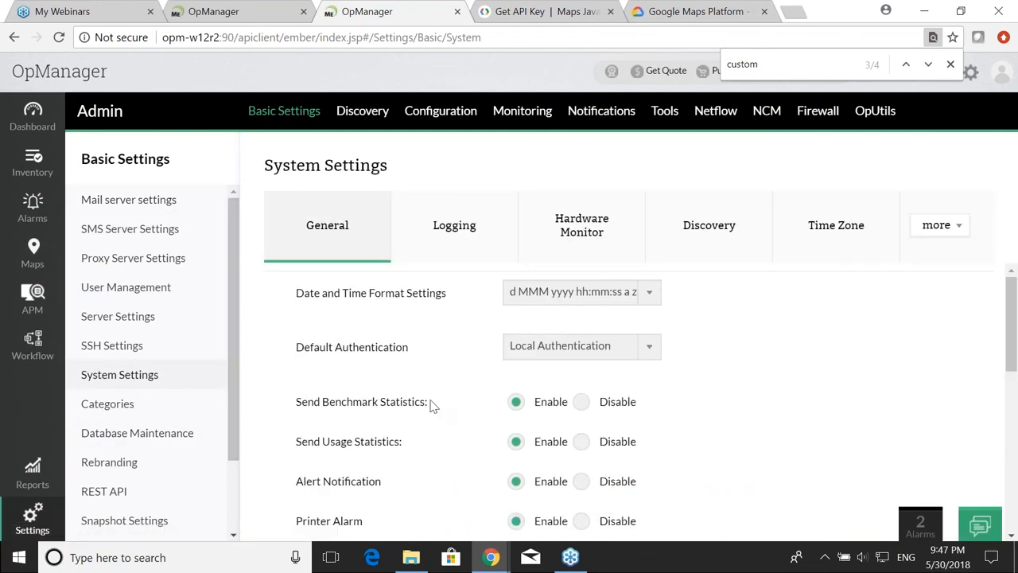
{"action": "scroll", "coordinate": [430, 406], "scroll_direction": "down", "scroll_amount": 5}
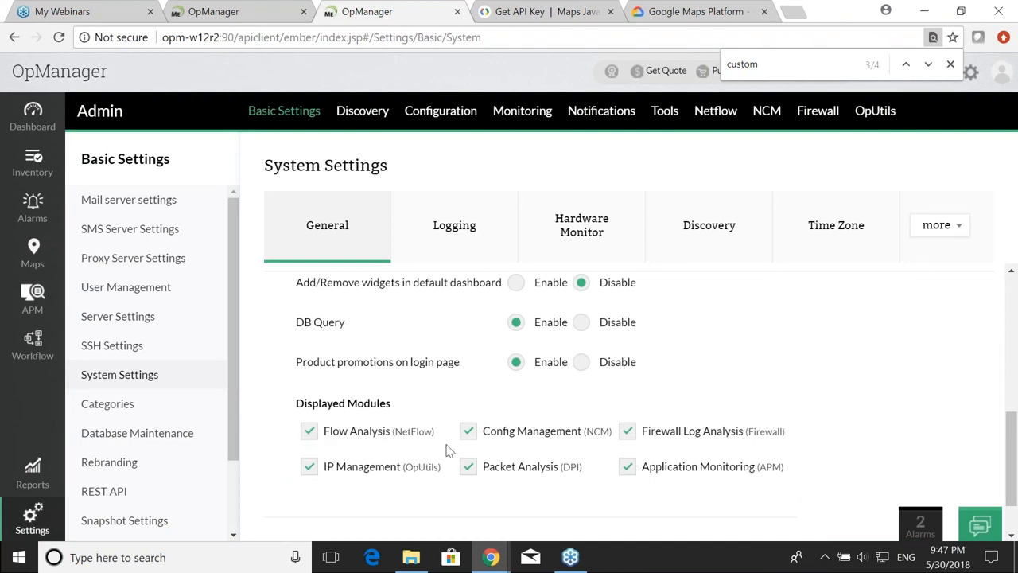
{"action": "scroll", "coordinate": [716, 468], "scroll_direction": "up", "scroll_amount": 1}
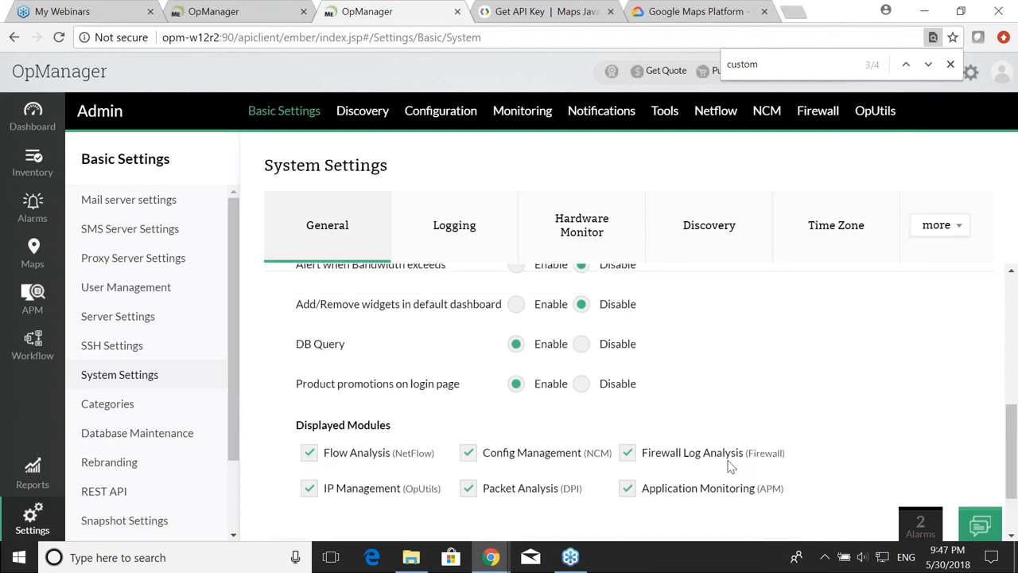
{"action": "scroll", "coordinate": [716, 467], "scroll_direction": "down", "scroll_amount": 2}
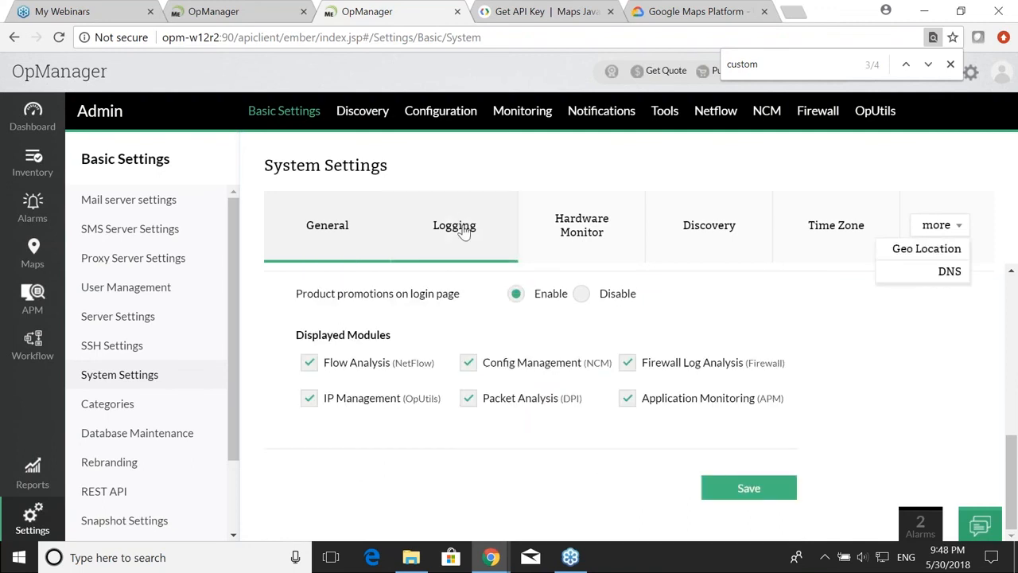
{"action": "scroll", "coordinate": [457, 326], "scroll_direction": "up", "scroll_amount": 4}
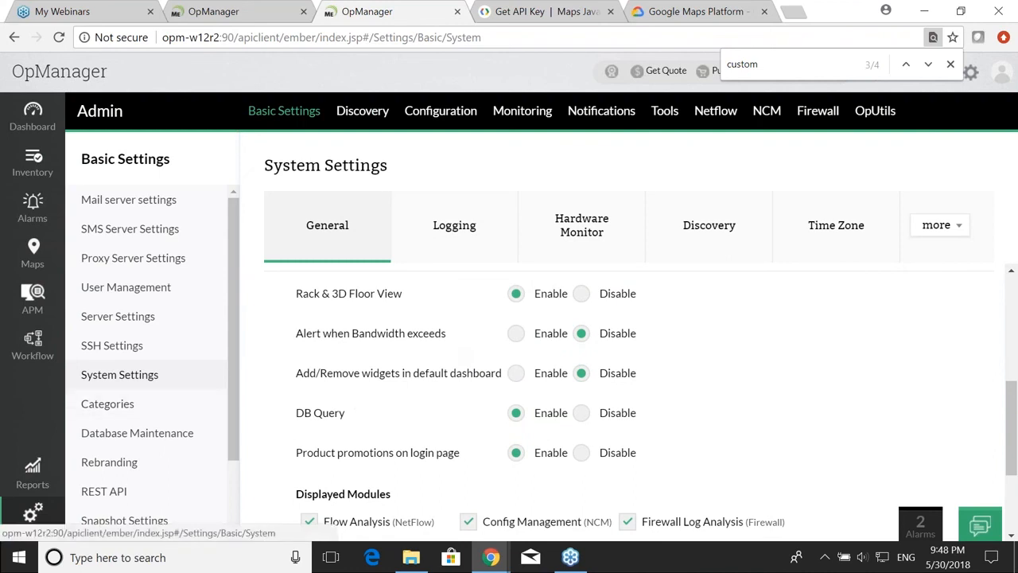
{"action": "left_click", "coordinate": [582, 293]}
{"action": "scroll", "coordinate": [636, 382], "scroll_direction": "down", "scroll_amount": 3}
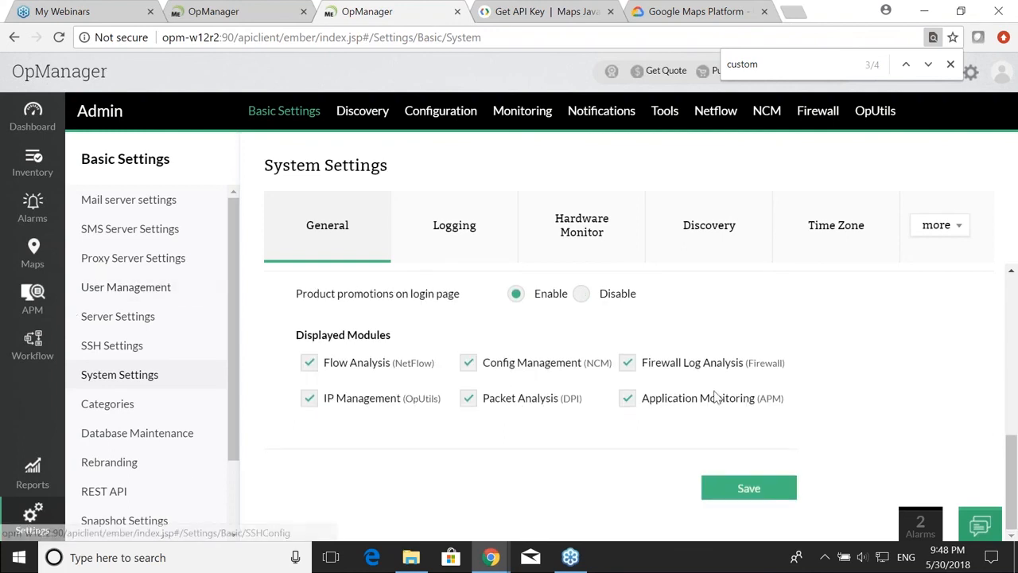
{"action": "left_click", "coordinate": [751, 487]}
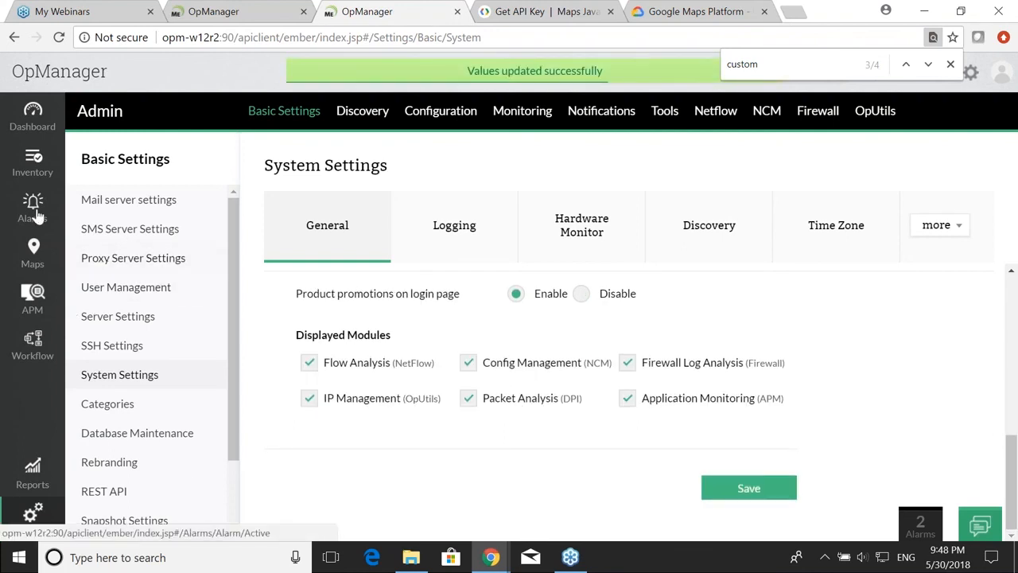
Step: Confirm Maps no longer shows rack views and return to the Network dashboard
{"action": "left_click", "coordinate": [33, 254]}
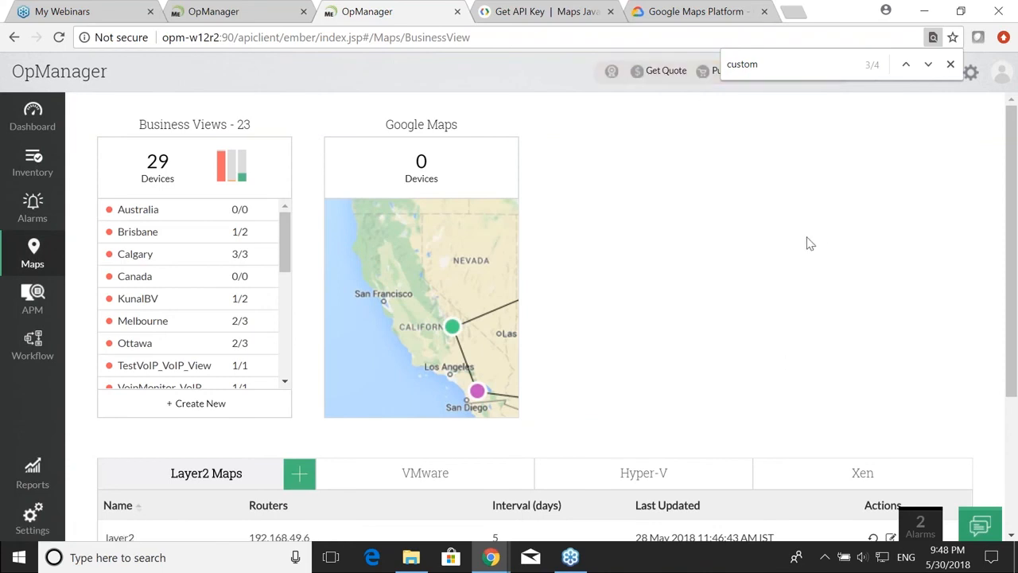
{"action": "left_click", "coordinate": [36, 119]}
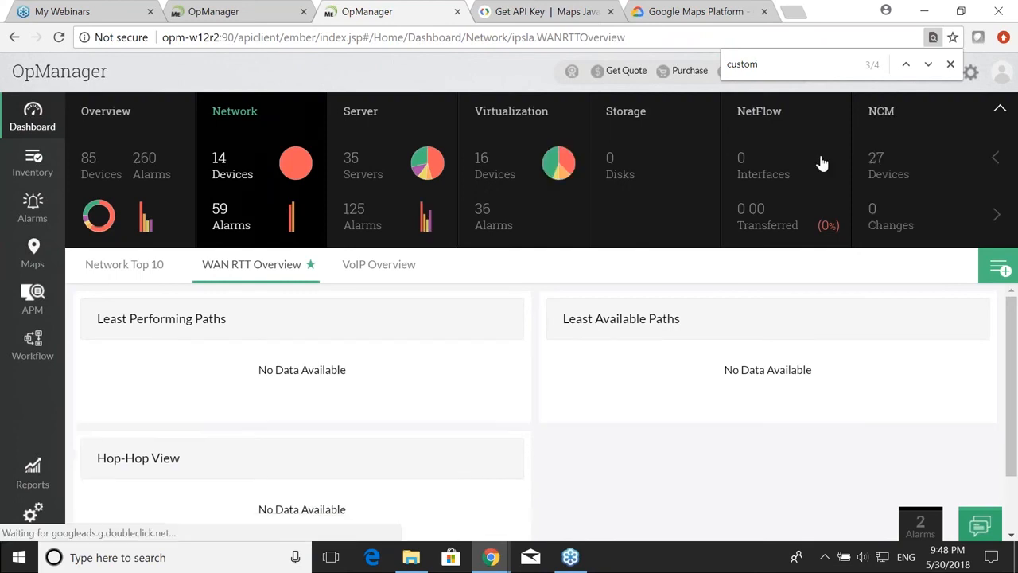
{"action": "left_click", "coordinate": [995, 214]}
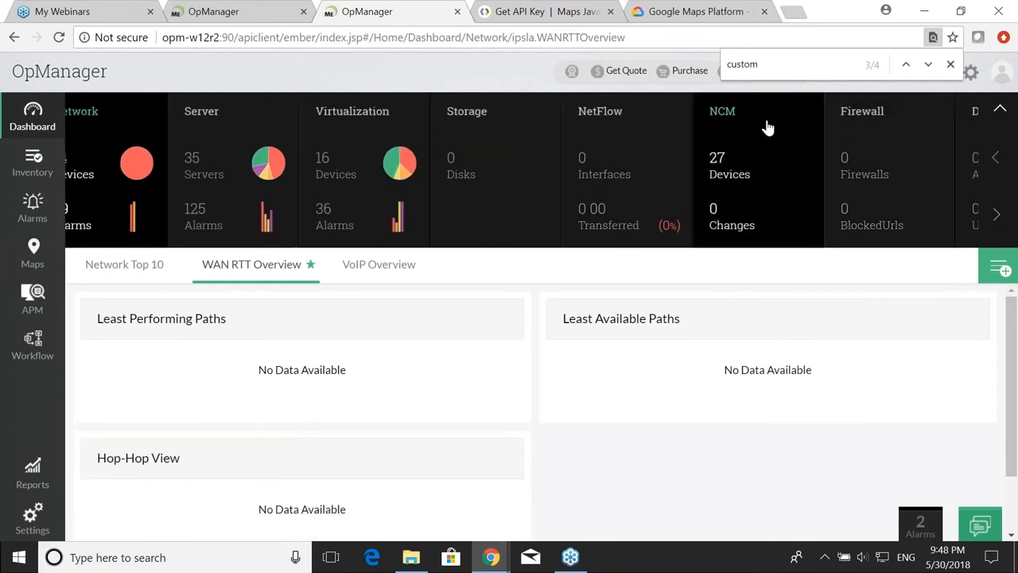
Step: Advance the slides to Question 4 and return to OpManager's Network dashboard
{"action": "key", "text": "alt+Tab"}
{"action": "left_click", "coordinate": [540, 427]}
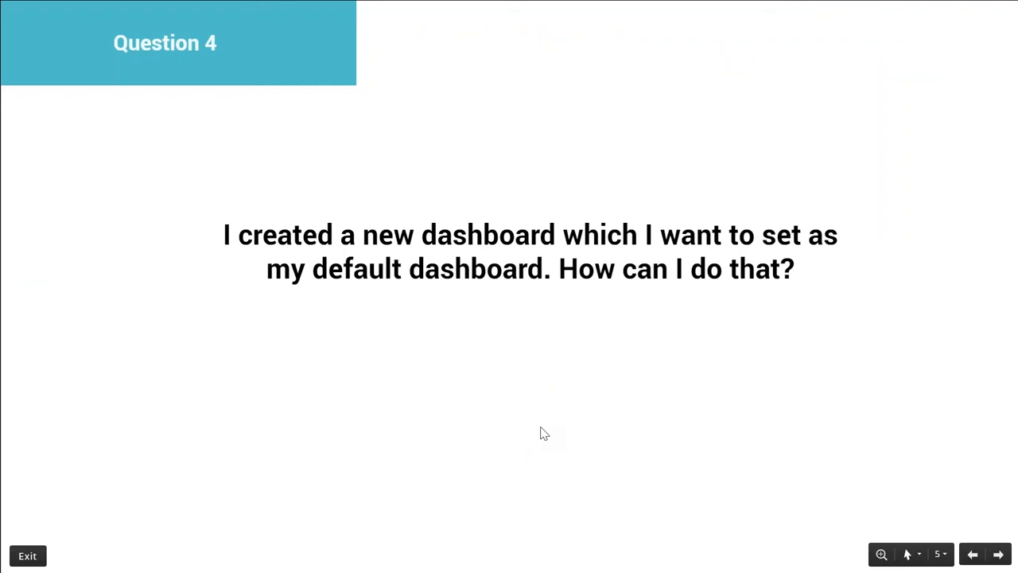
{"action": "key", "text": "alt+Tab"}
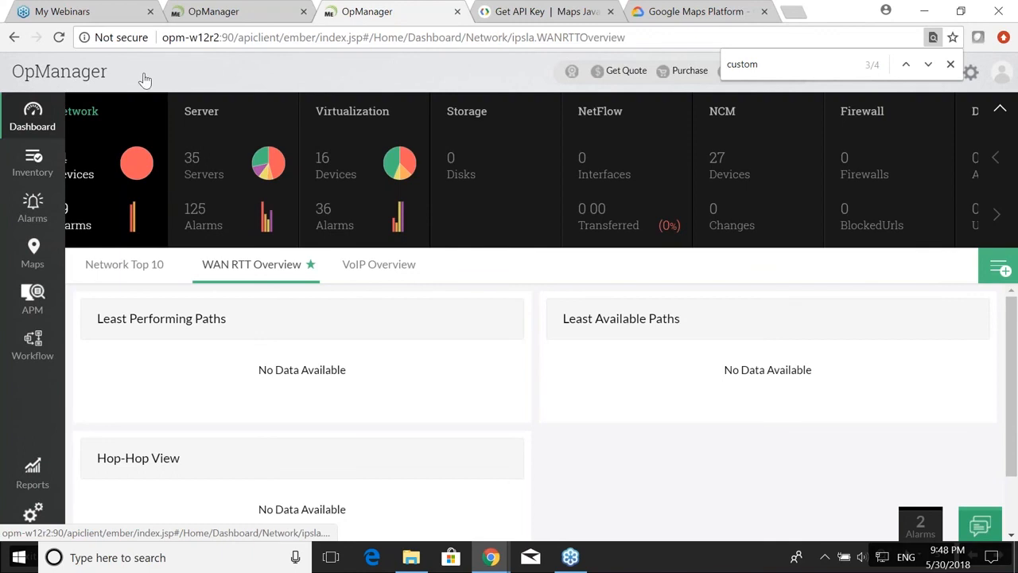
{"action": "left_click", "coordinate": [232, 41]}
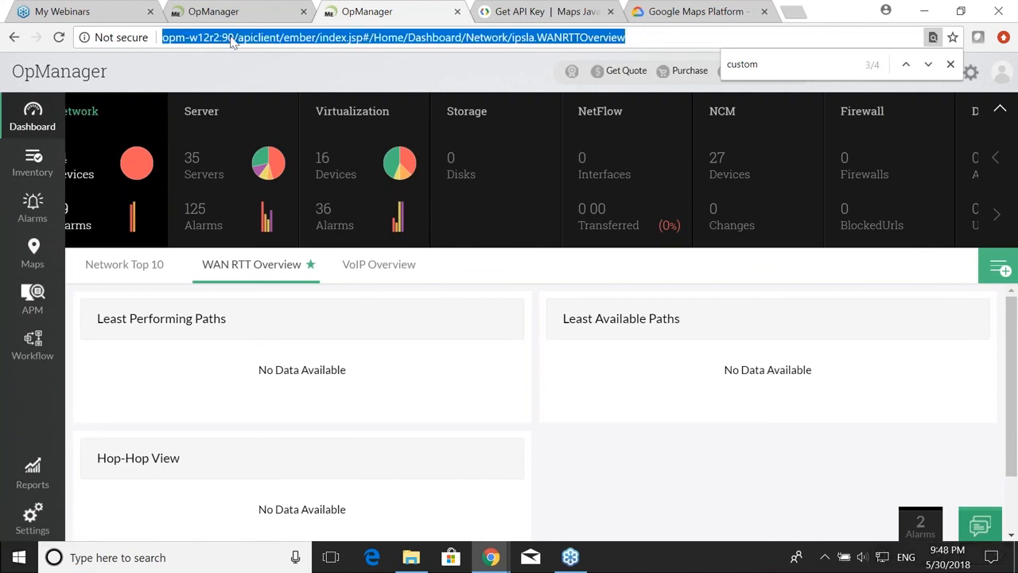
Step: Go to the Overview dashboards and open the Gnana dashboard
{"action": "left_click", "coordinate": [117, 182]}
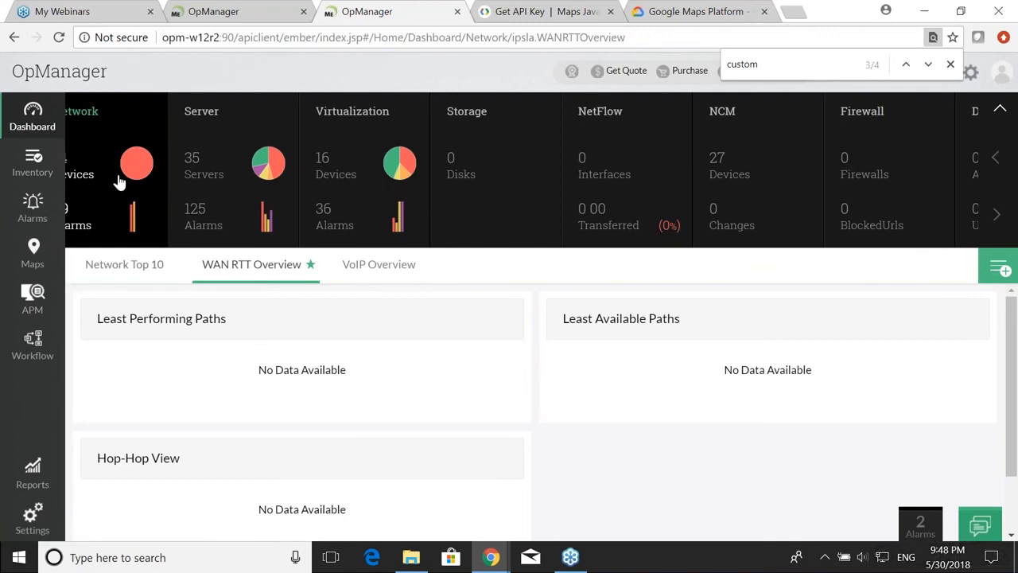
{"action": "left_click", "coordinate": [35, 156]}
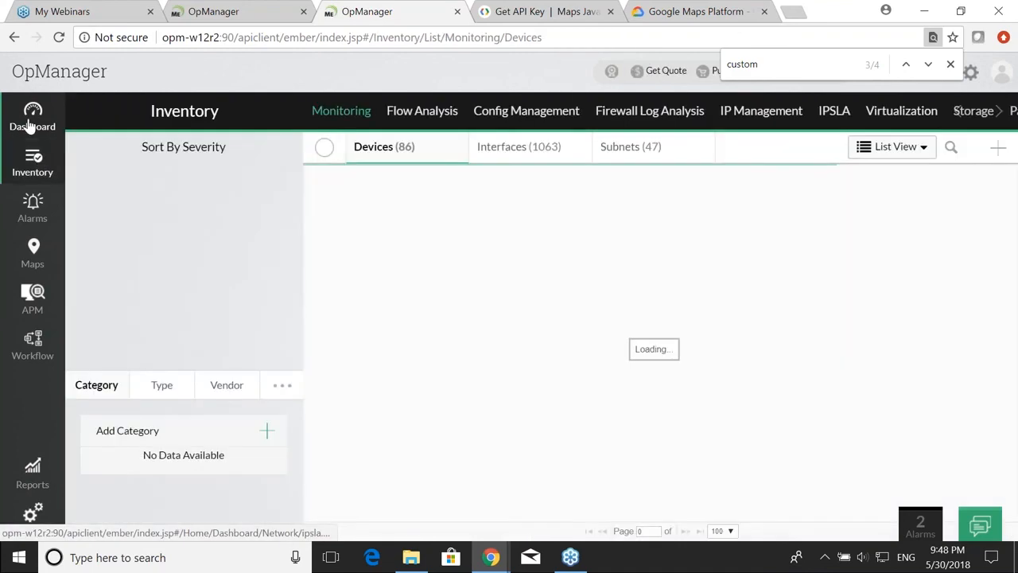
{"action": "left_click", "coordinate": [29, 125]}
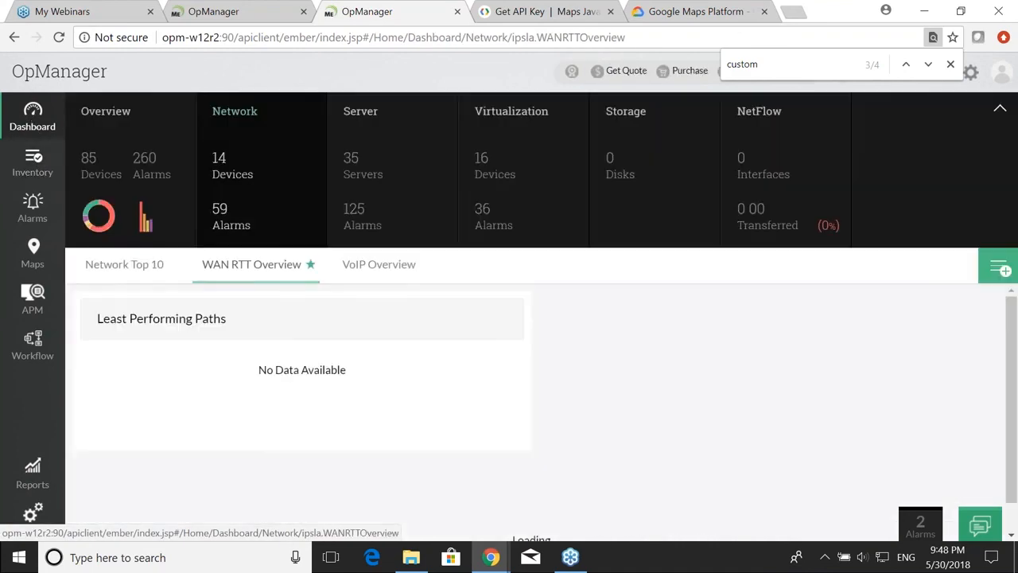
{"action": "left_click", "coordinate": [221, 195]}
{"action": "left_click", "coordinate": [136, 216]}
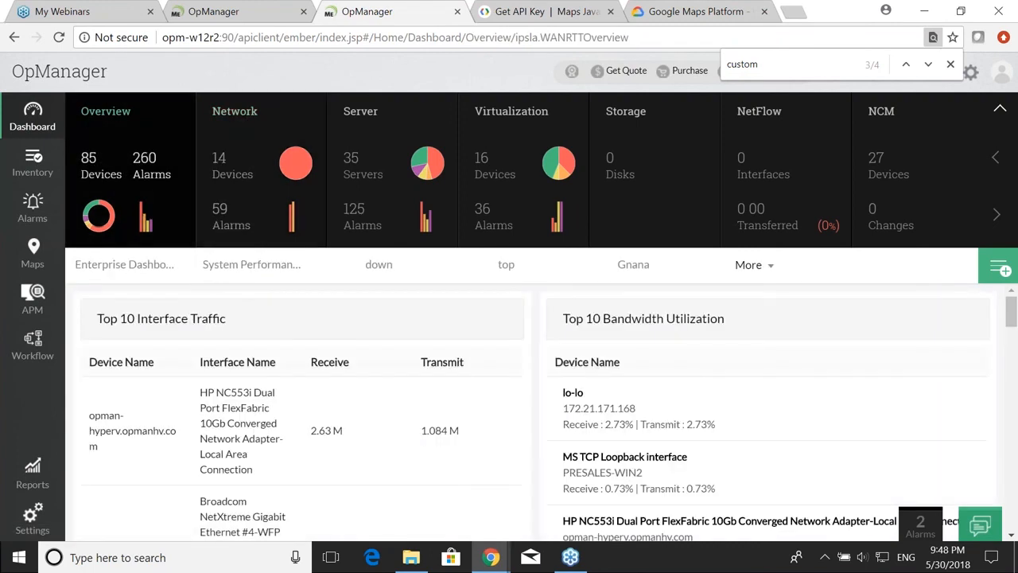
{"action": "left_click", "coordinate": [141, 266]}
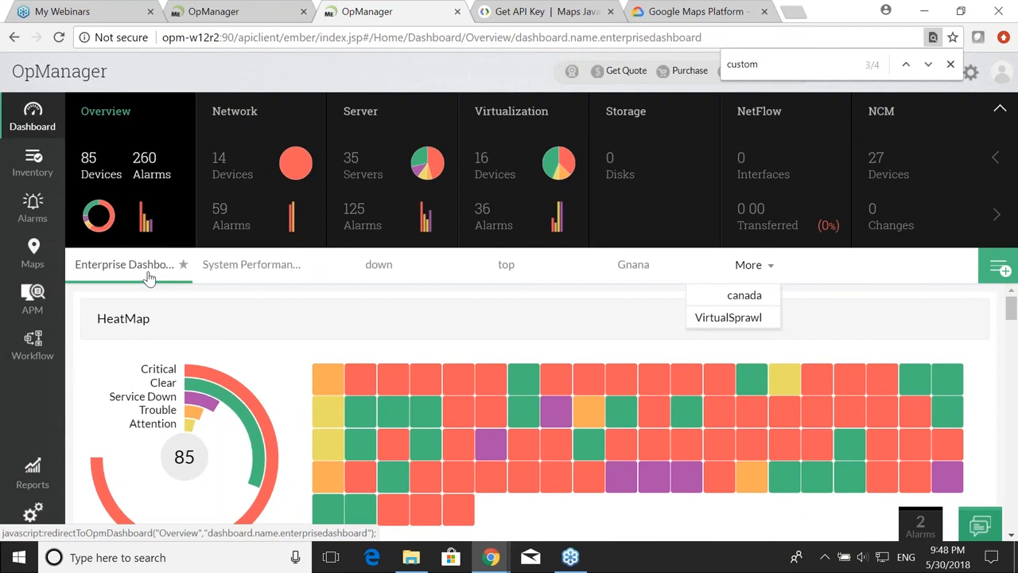
{"action": "left_click", "coordinate": [633, 264]}
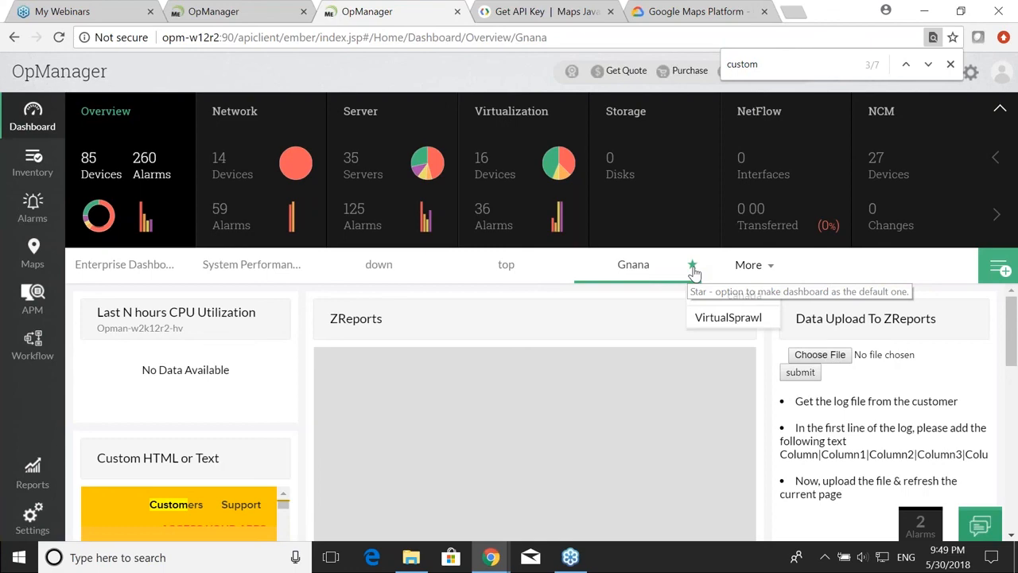
Step: Star Gnana as the default dashboard, confirm it reopens by default, and return to the slides
{"action": "left_click", "coordinate": [693, 266]}
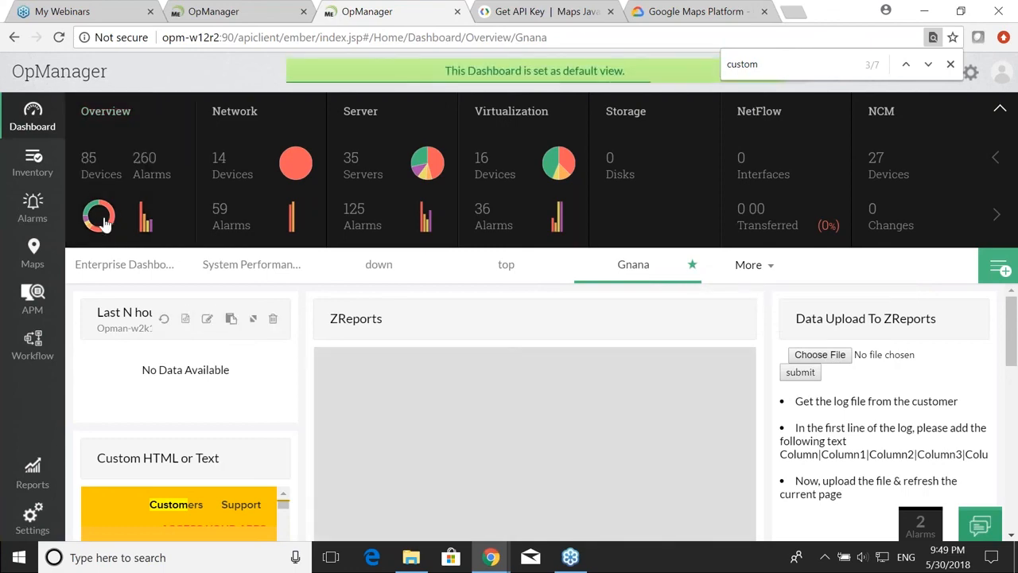
{"action": "left_click", "coordinate": [32, 205]}
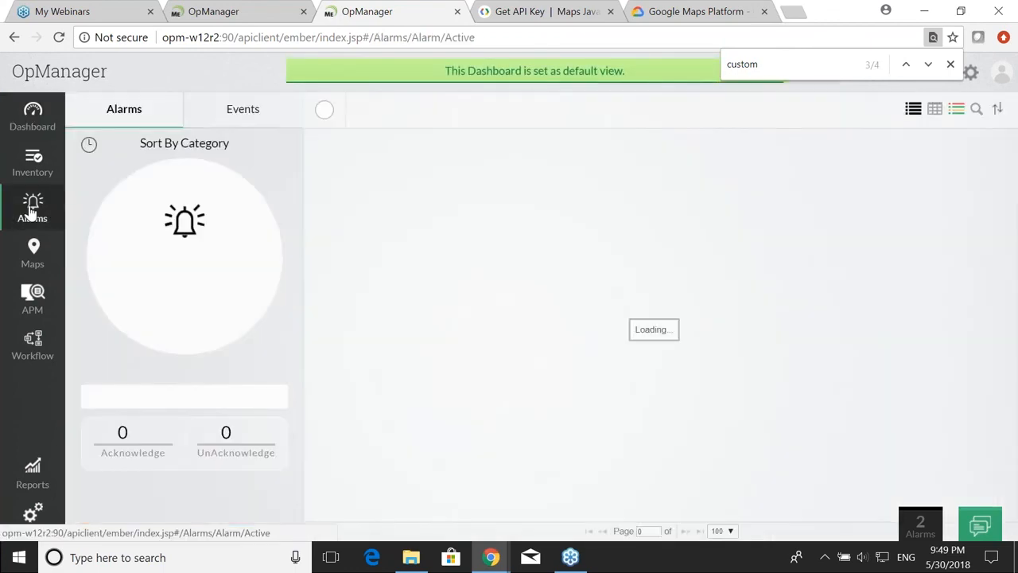
{"action": "left_click", "coordinate": [32, 111]}
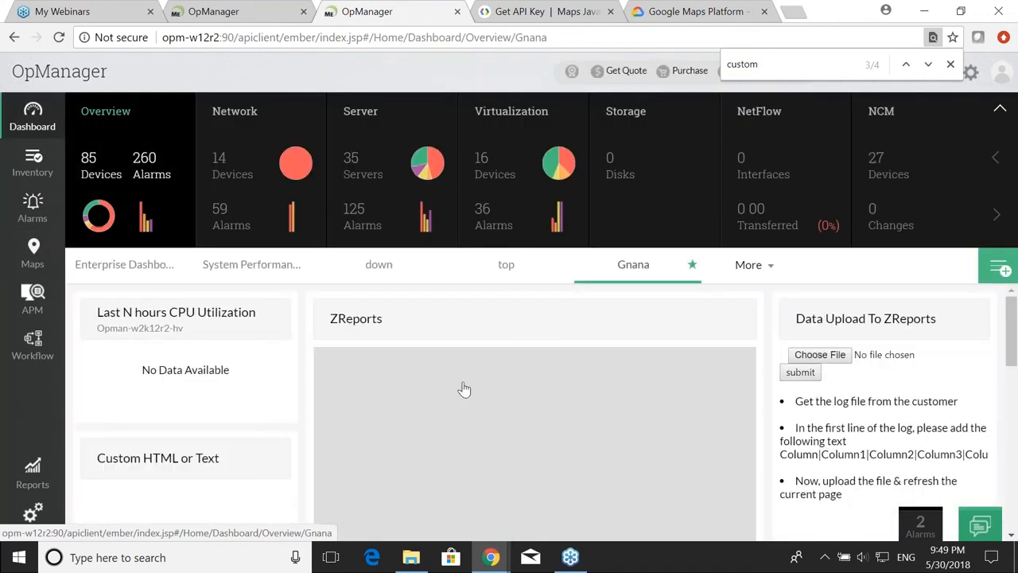
{"action": "key", "text": "alt+Tab"}
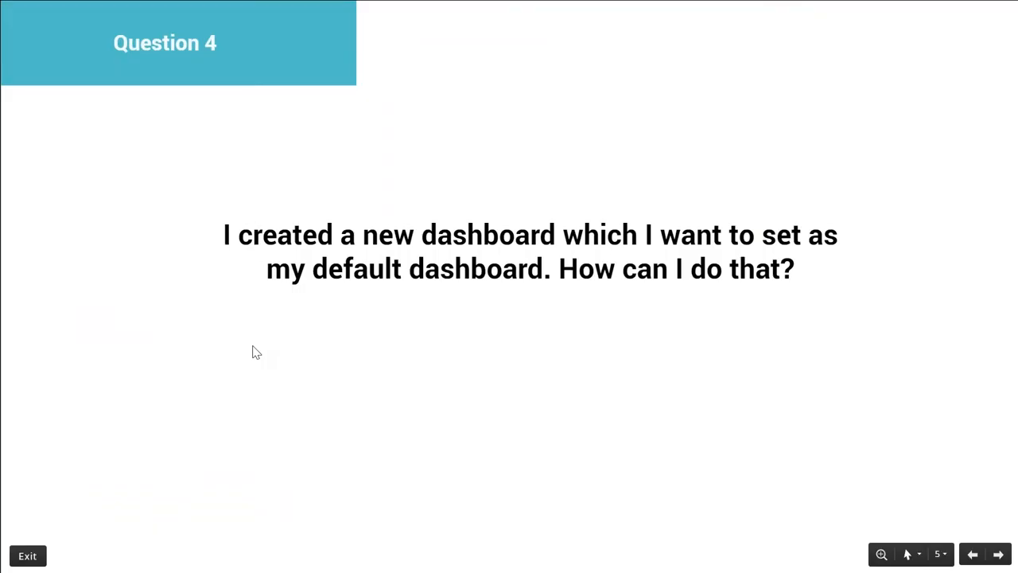
Step: Show the Question 5 slide and open OpManager's System reports list
{"action": "key", "text": "Right"}
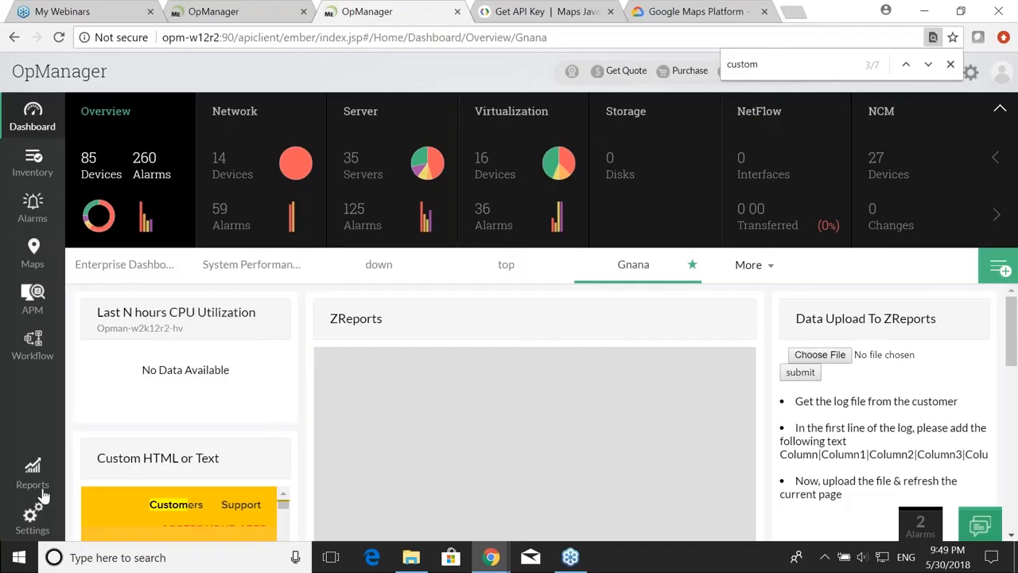
{"action": "left_click", "coordinate": [33, 473]}
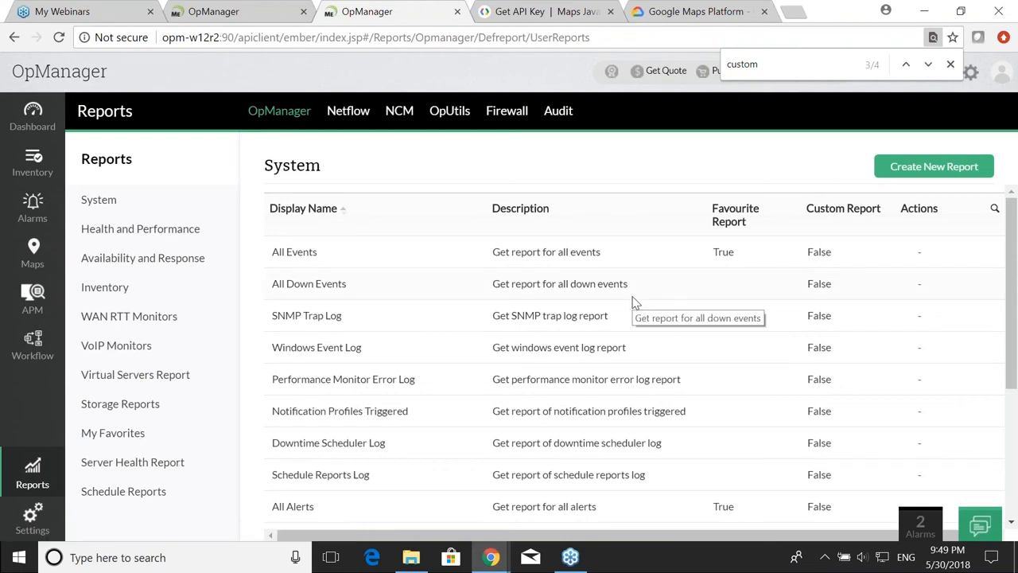
Step: Open the Threshold Details of Devices report from the Inventory reports
{"action": "scroll", "coordinate": [634, 303], "scroll_direction": "down", "scroll_amount": 5}
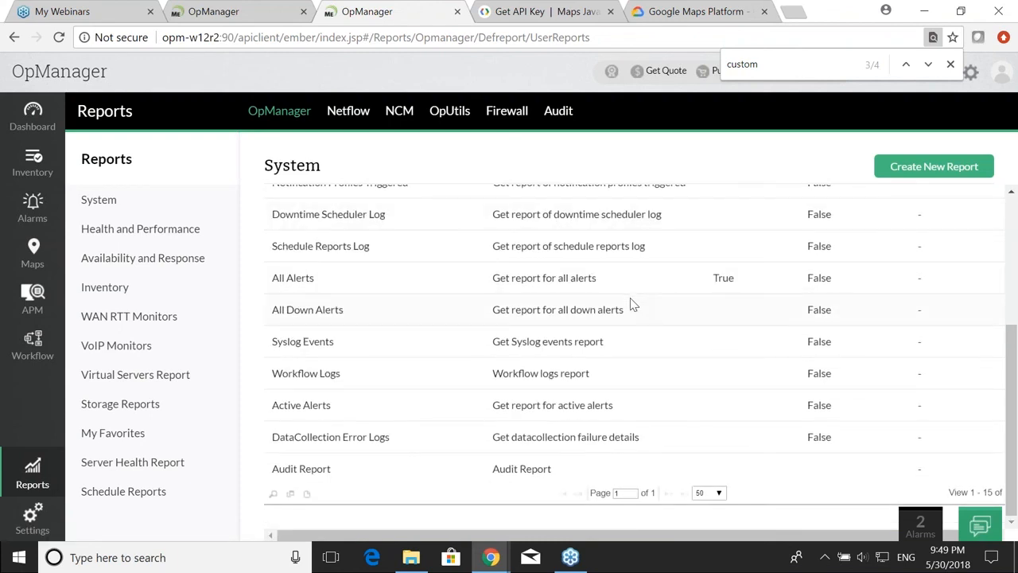
{"action": "left_click", "coordinate": [94, 288]}
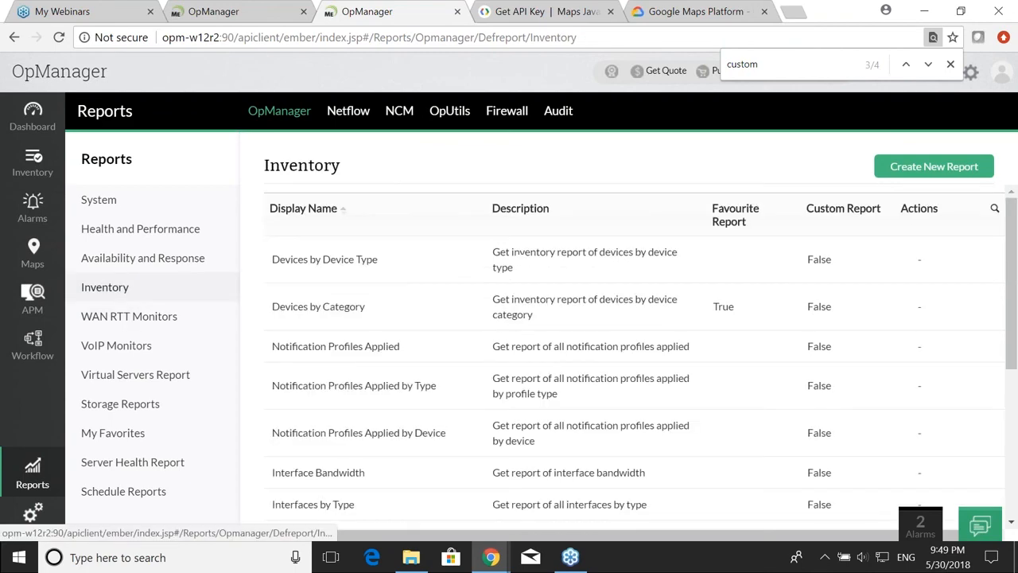
{"action": "scroll", "coordinate": [361, 354], "scroll_direction": "down", "scroll_amount": 4}
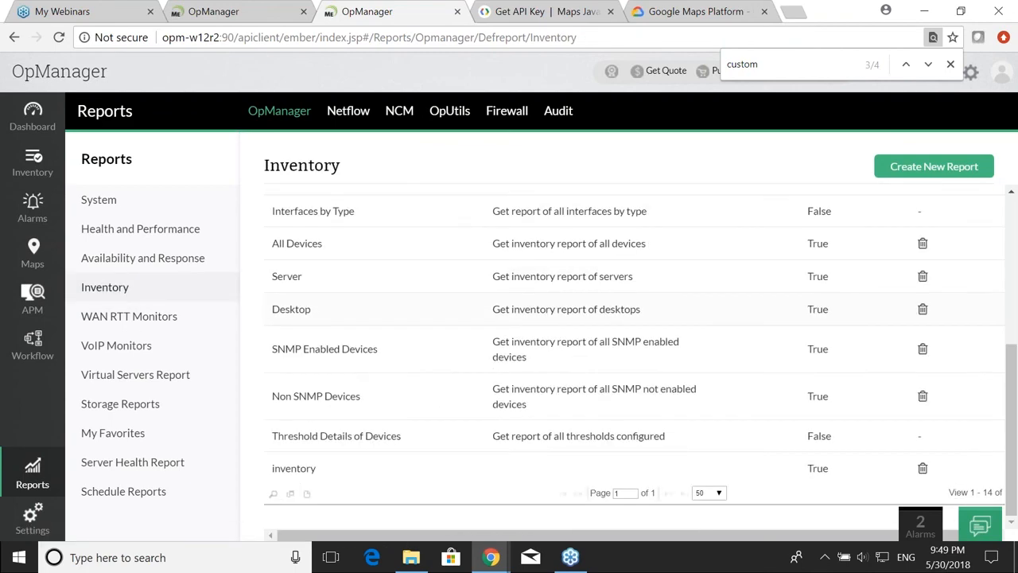
{"action": "left_click", "coordinate": [358, 443]}
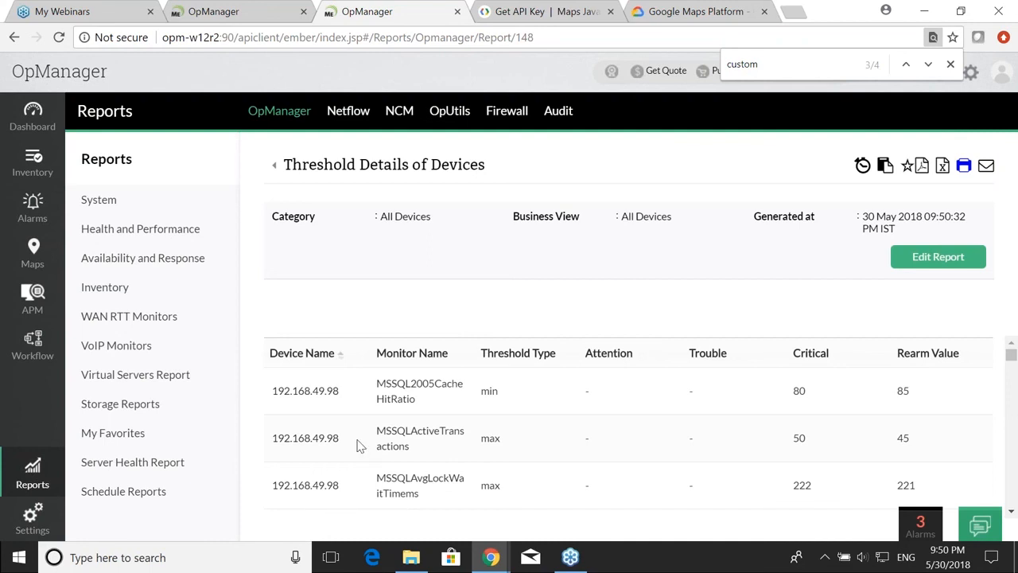
Step: Browse the report's Category and Business View filters, then cancel without changes
{"action": "left_click", "coordinate": [918, 259]}
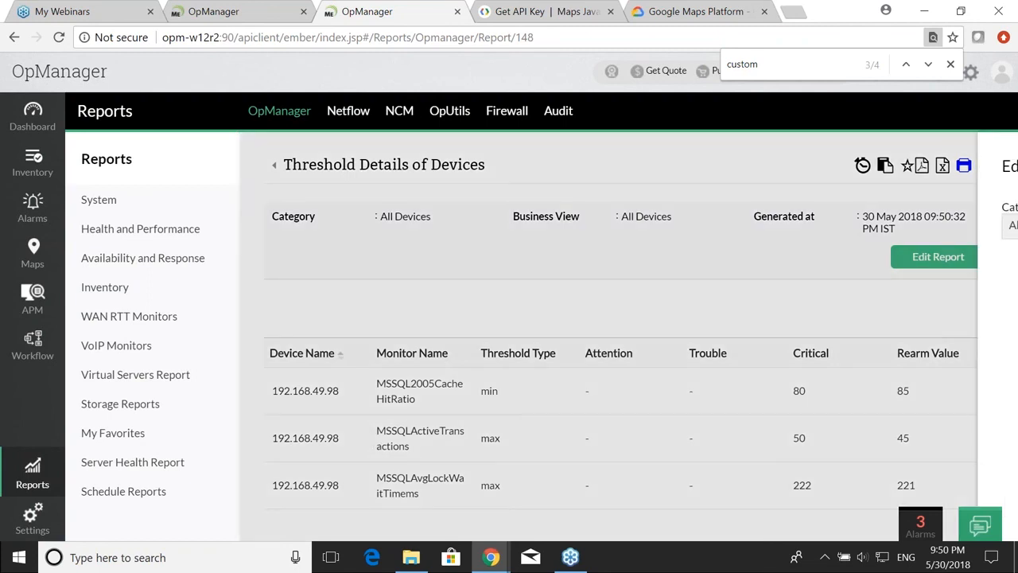
{"action": "left_click", "coordinate": [604, 234]}
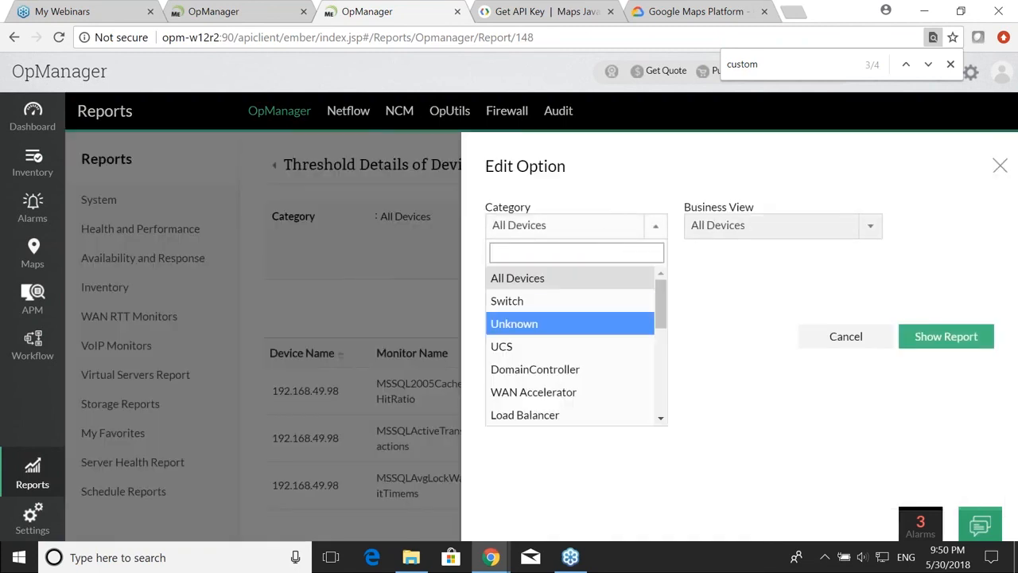
{"action": "scroll", "coordinate": [561, 350], "scroll_direction": "down", "scroll_amount": 3}
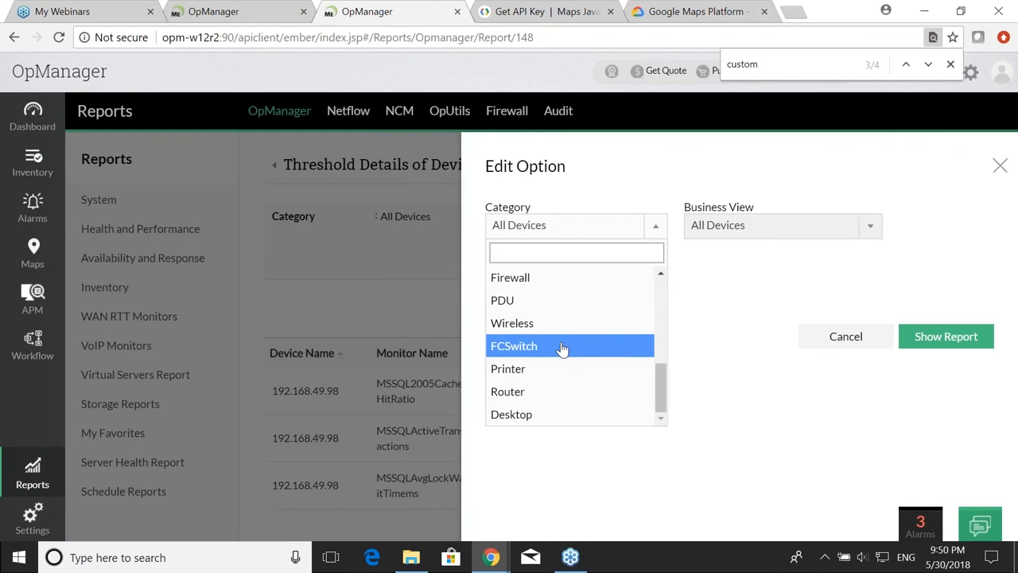
{"action": "scroll", "coordinate": [646, 296], "scroll_direction": "up", "scroll_amount": 3}
{"action": "left_click", "coordinate": [716, 225]}
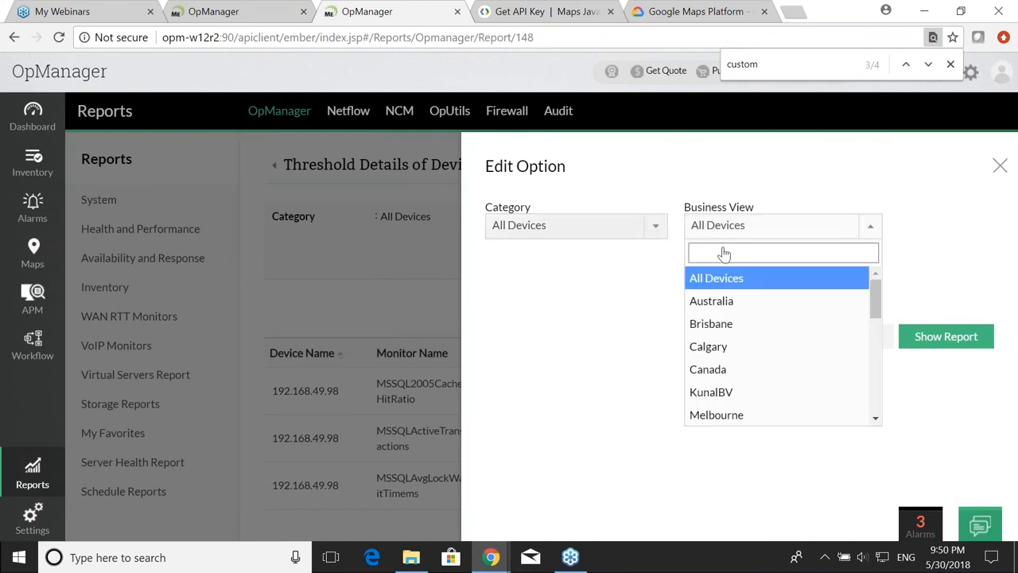
{"action": "left_click", "coordinate": [907, 304]}
{"action": "left_click", "coordinate": [864, 335]}
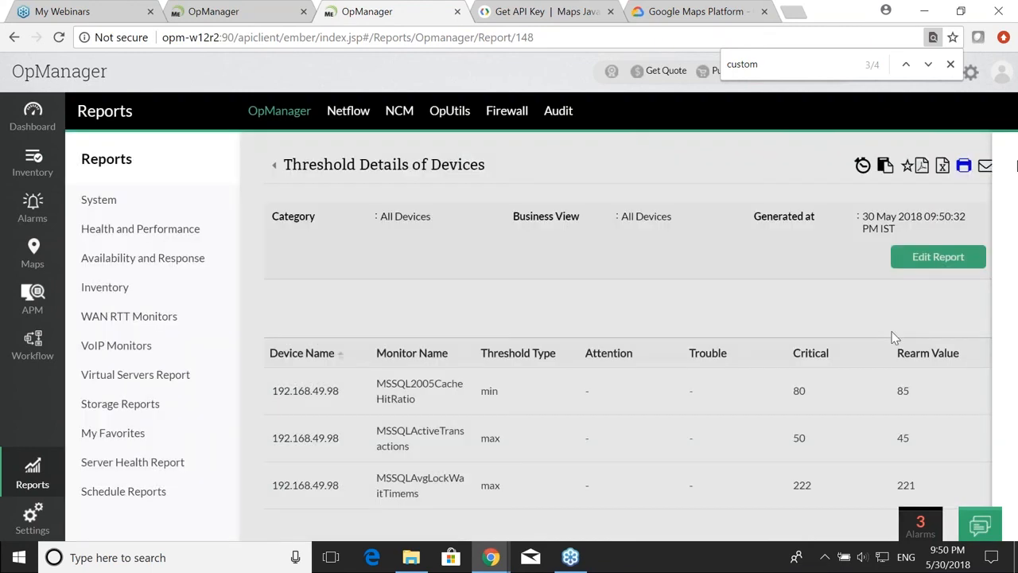
Step: Scroll through the threshold report, then advance the slides to Question 6
{"action": "scroll", "coordinate": [518, 393], "scroll_direction": "down", "scroll_amount": 5}
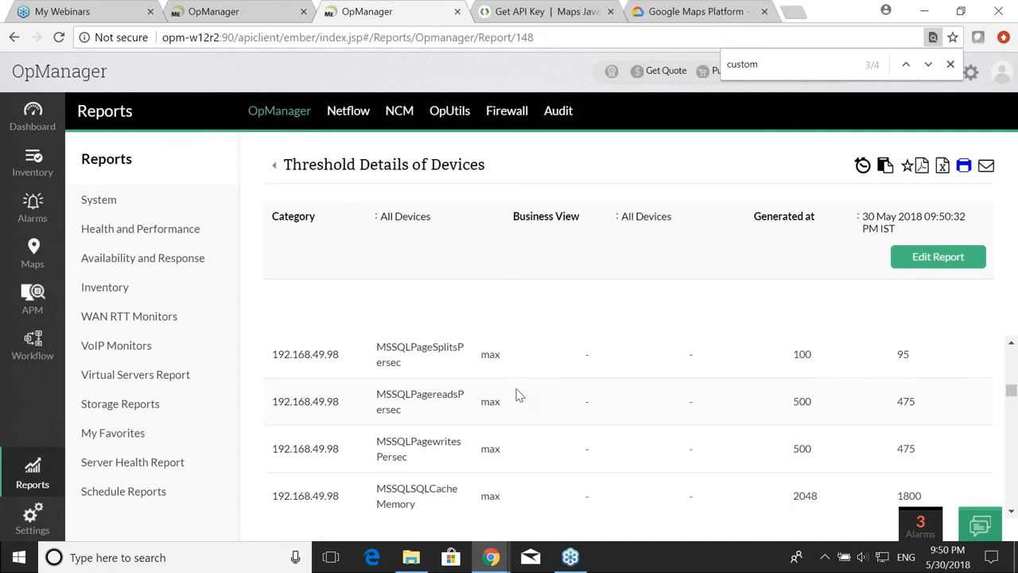
{"action": "scroll", "coordinate": [518, 395], "scroll_direction": "up", "scroll_amount": 10}
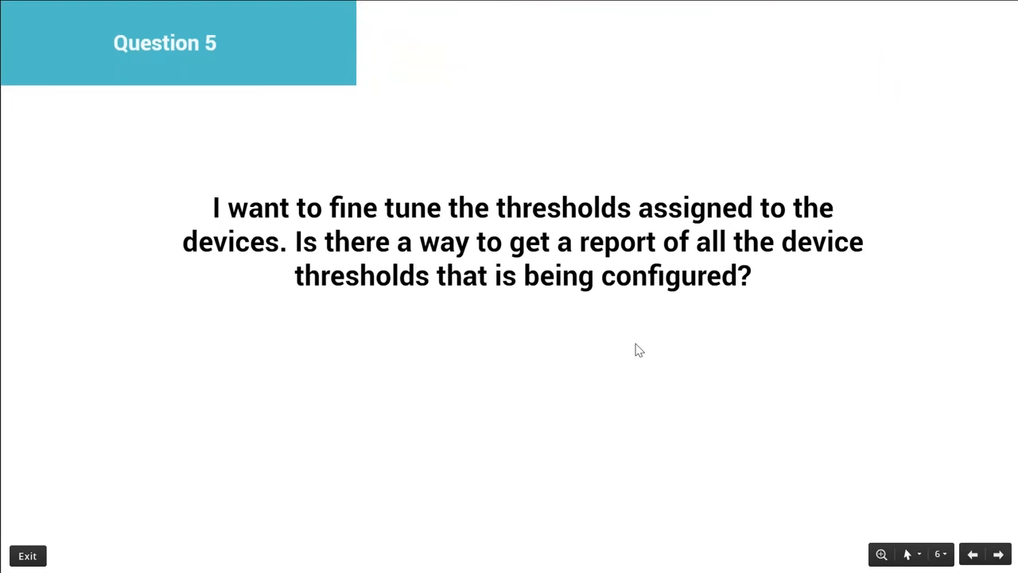
{"action": "key", "text": "Right"}
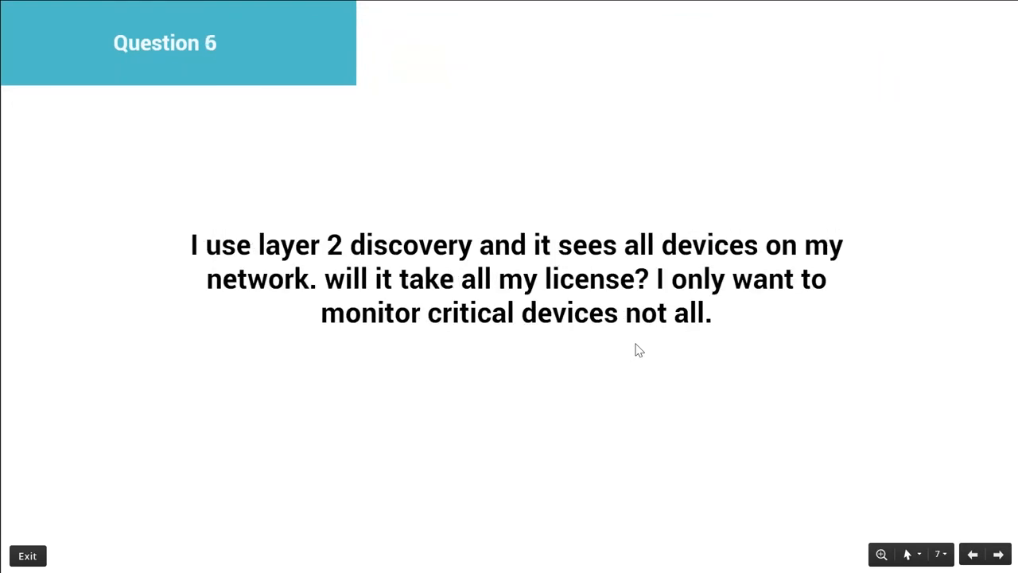